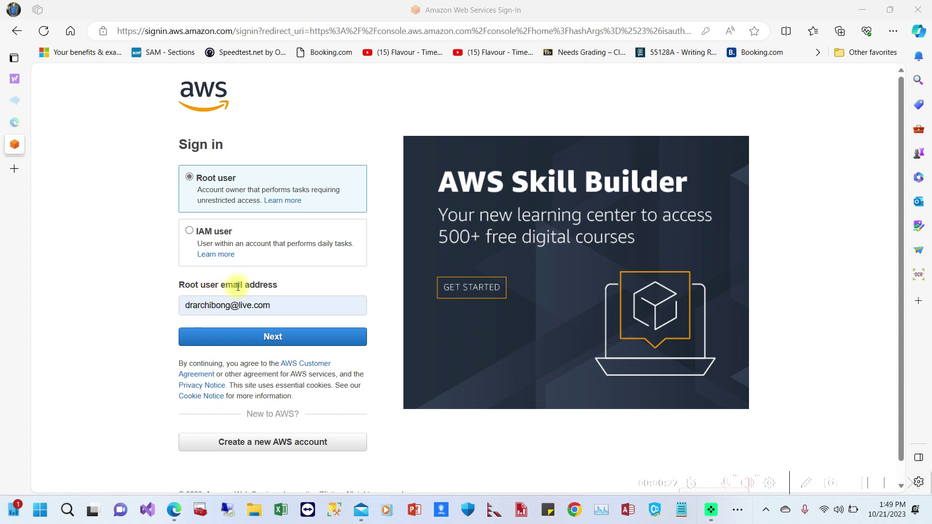
# Step: Sign in as the root user, entering the security-check characters and the account password
pyautogui.click(269, 341)
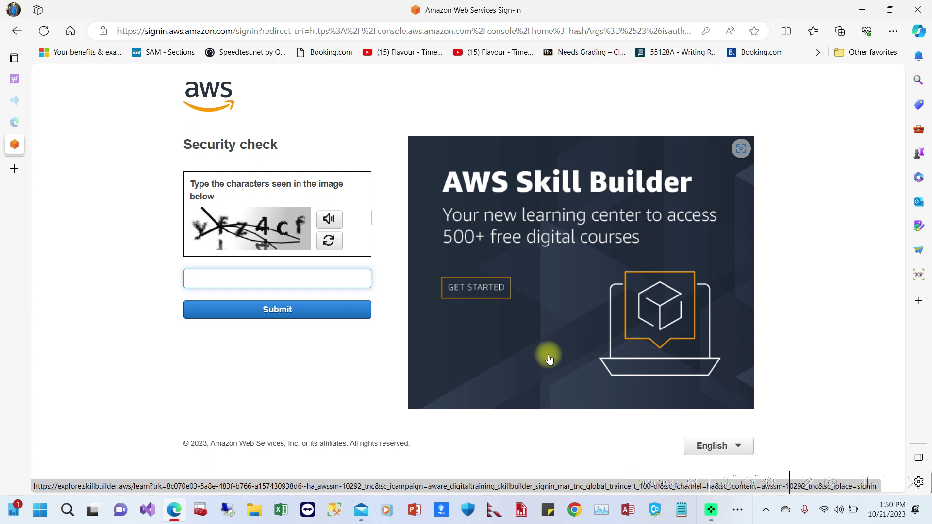
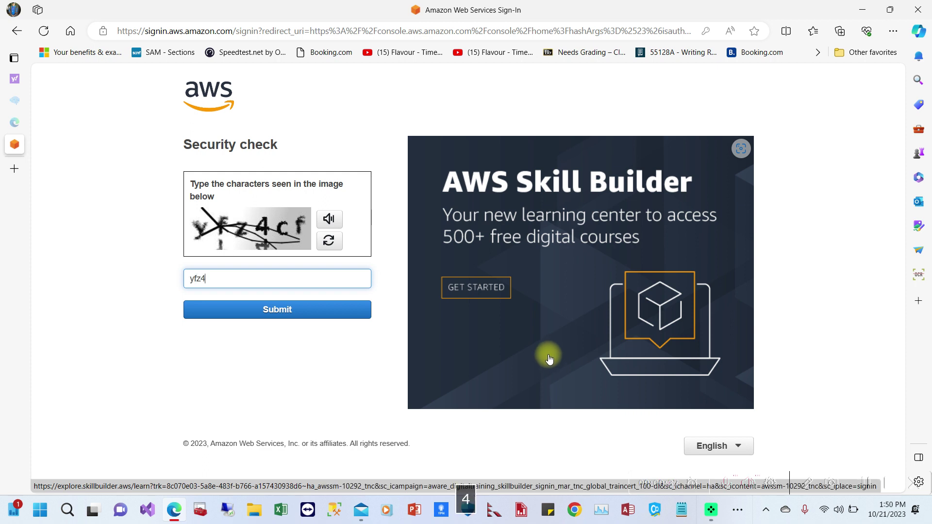
pyautogui.press('Return')
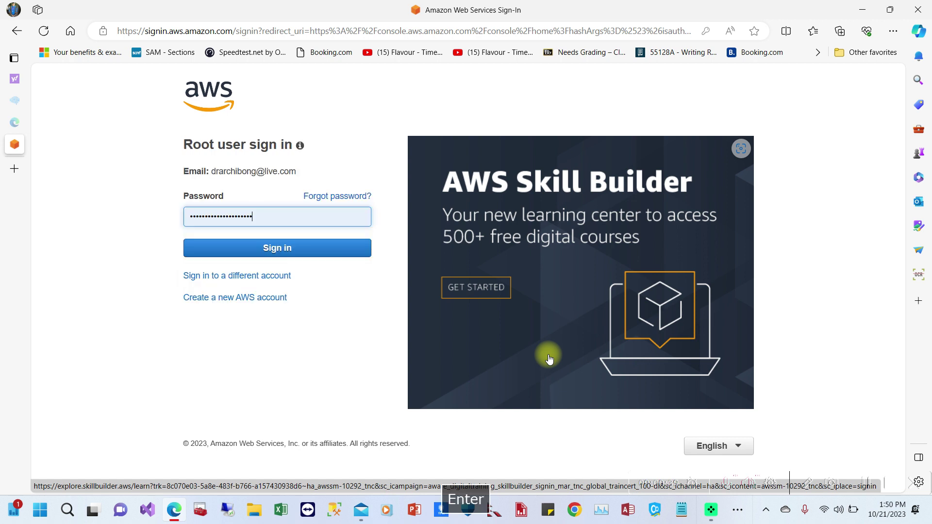
pyautogui.press('Return')
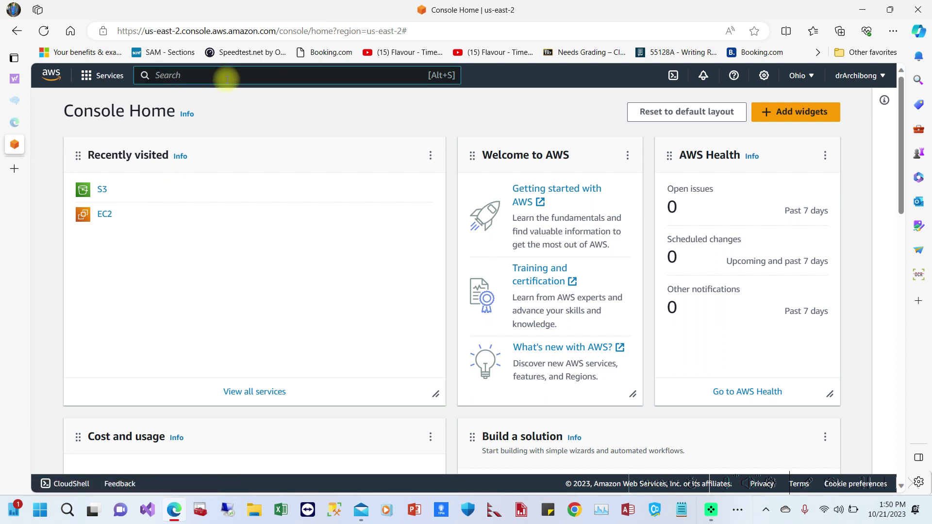
# Step: Search the console for s3 and open the Amazon S3 service
pyautogui.write('s')
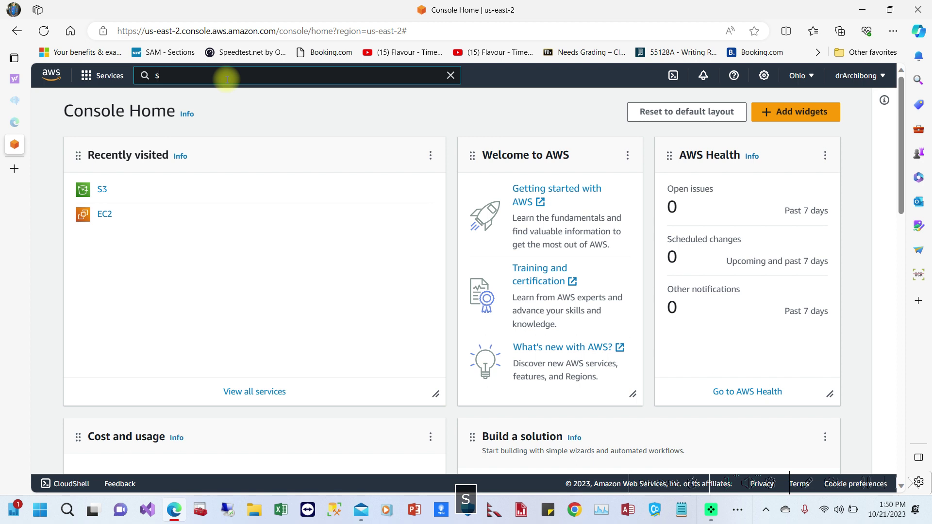
pyautogui.write('3')
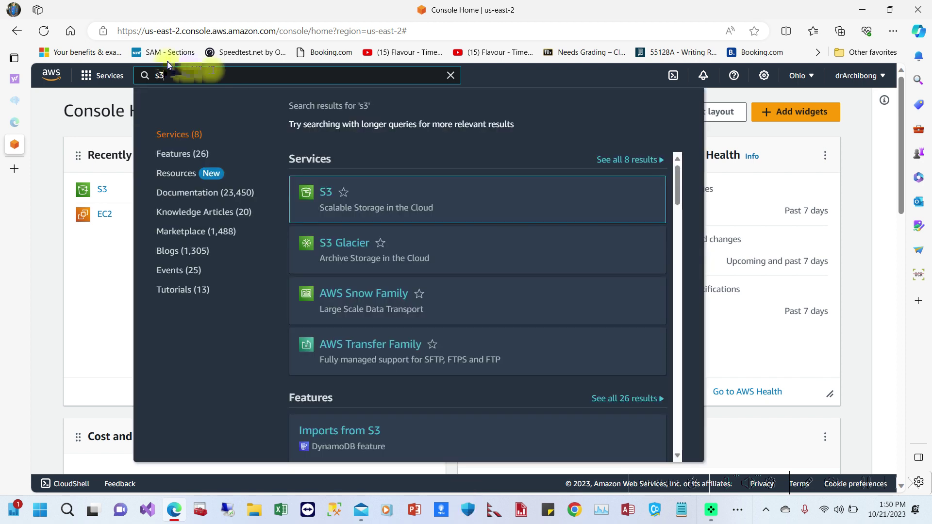
pyautogui.moveTo(333, 218)
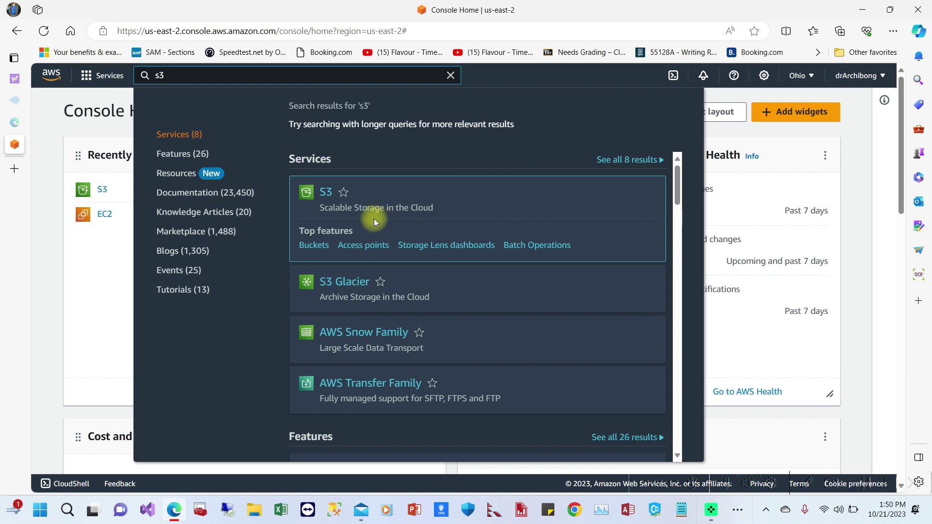
pyautogui.click(326, 193)
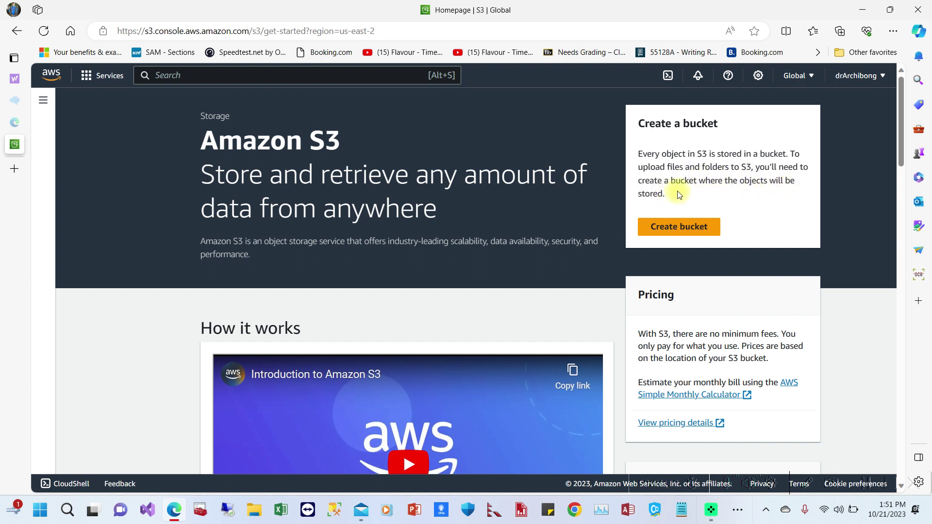
# Step: Start a new bucket named SqlServerDB in region US East (N. Virginia) us-east-1
pyautogui.click(679, 229)
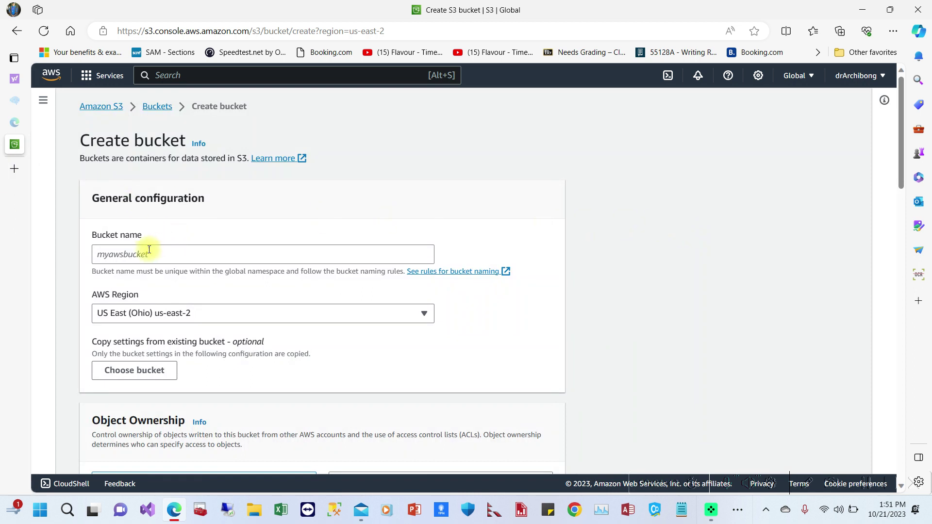
pyautogui.click(121, 256)
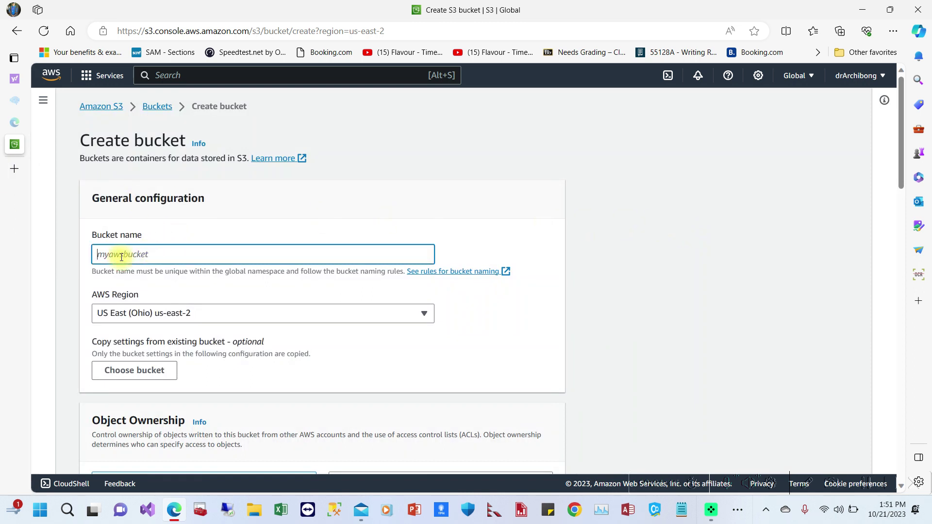
pyautogui.write('S')
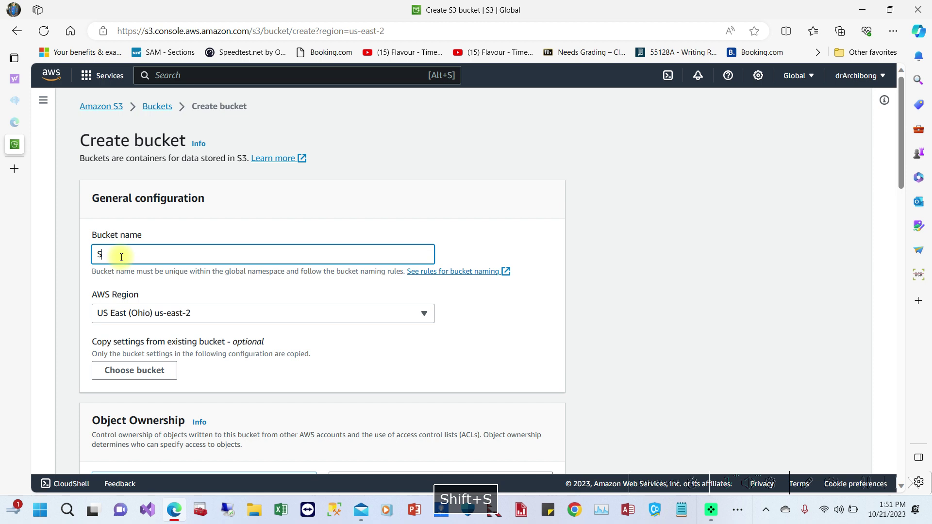
pyautogui.write('qlSer')
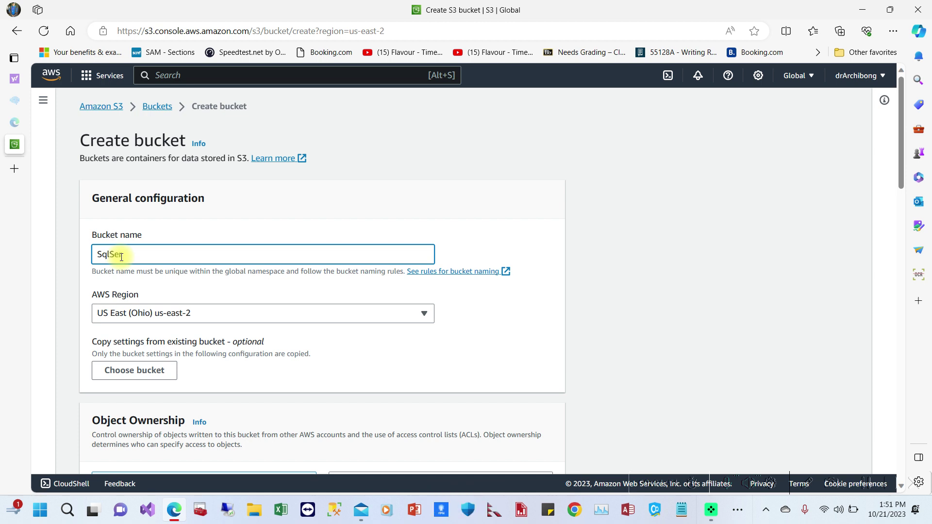
pyautogui.write('verDB')
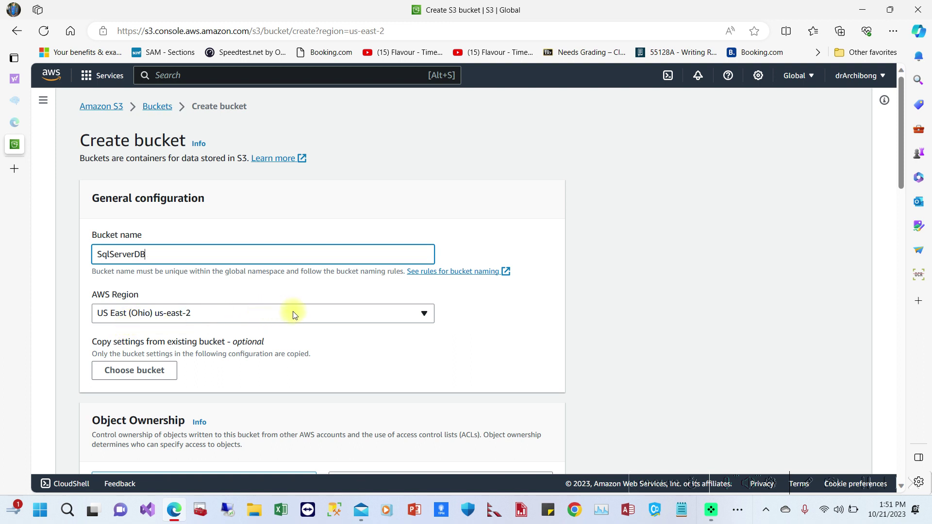
pyautogui.click(426, 314)
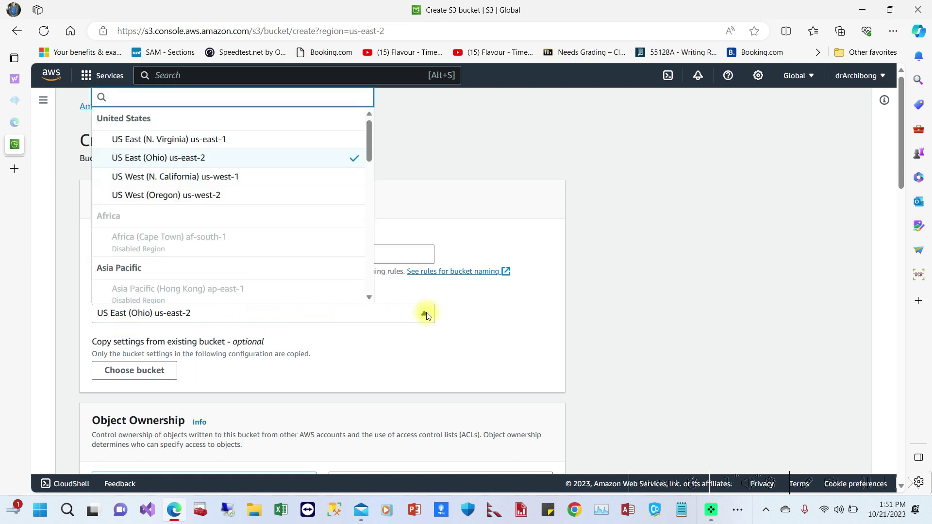
pyautogui.click(170, 140)
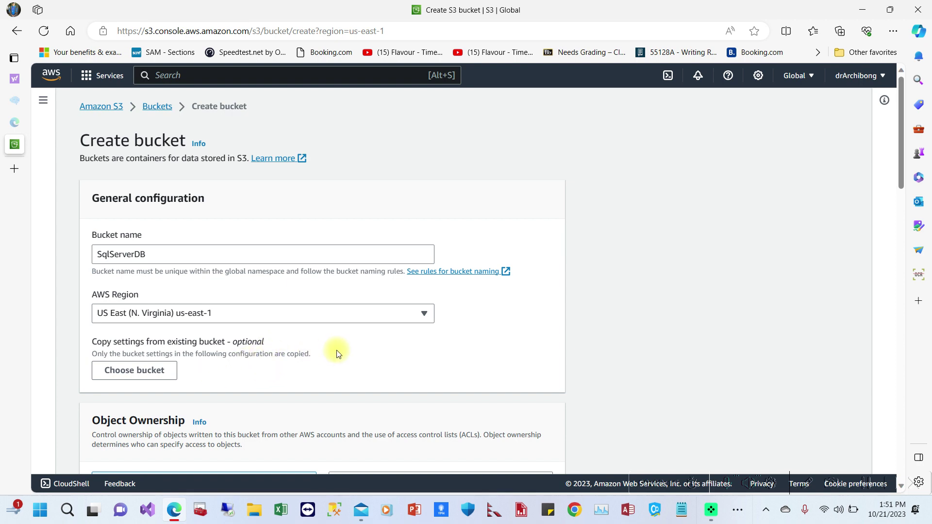
# Step: Submit the bucket form with default settings; SqlServerDB is rejected for uppercase characters
pyautogui.scroll(-1, 339, 350)
pyautogui.scroll(-3, 339, 351)
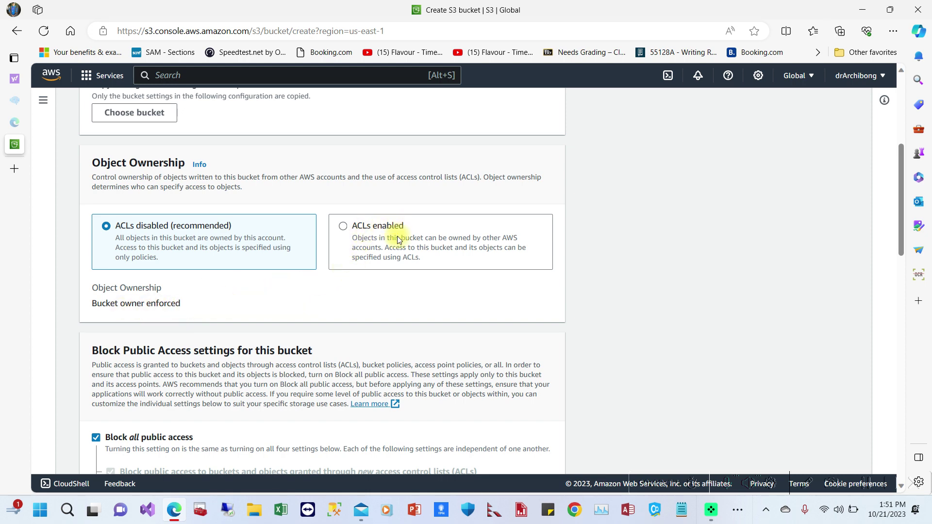
pyautogui.scroll(-1, 352, 280)
pyautogui.scroll(-3, 353, 280)
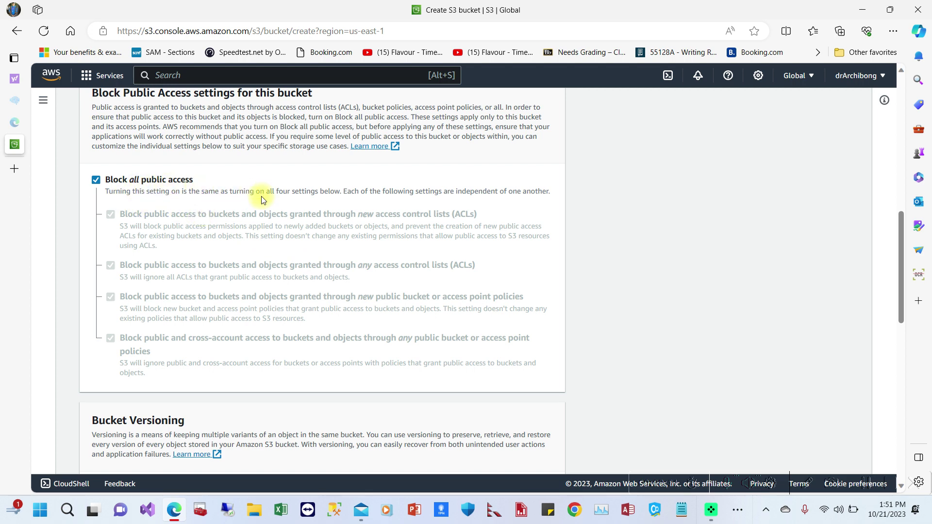
pyautogui.scroll(-4, 261, 199)
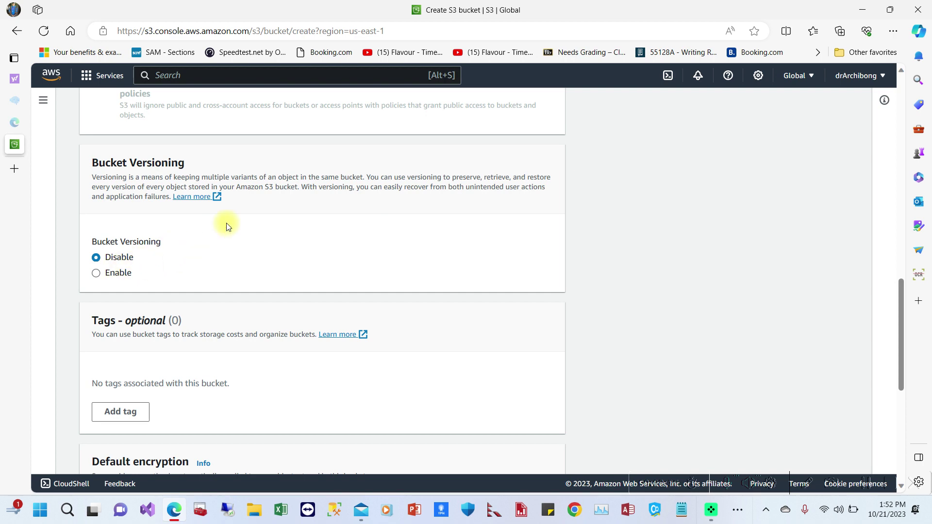
pyautogui.scroll(-2, 282, 196)
pyautogui.scroll(-1, 282, 197)
pyautogui.scroll(-3, 262, 187)
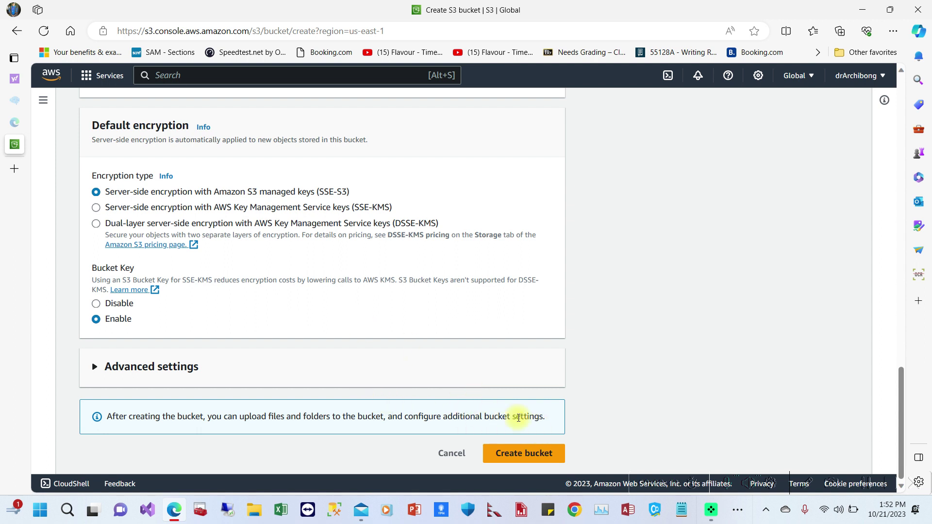
pyautogui.scroll(1, 512, 454)
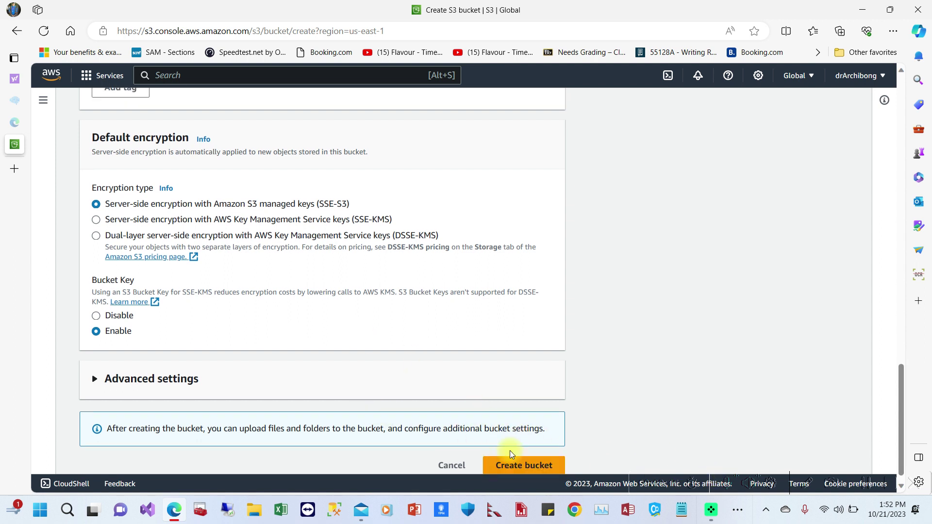
pyautogui.click(510, 466)
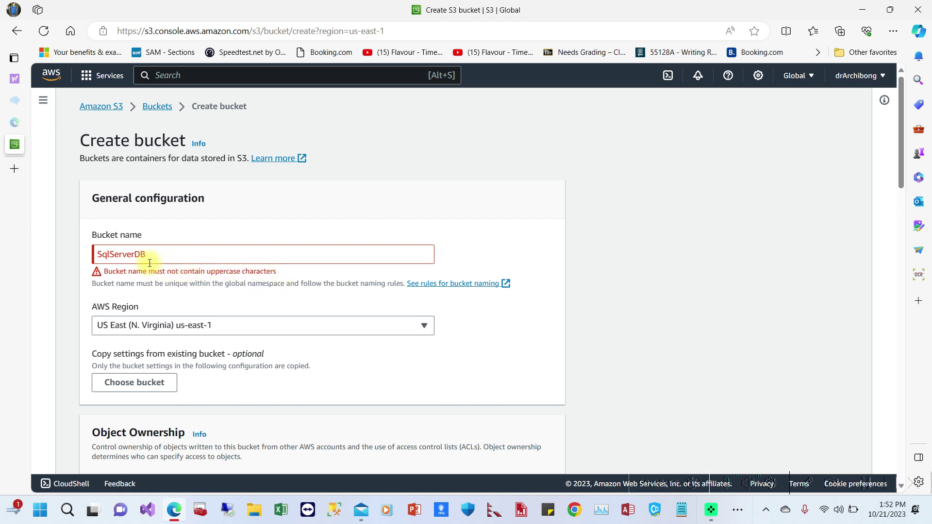
# Step: Retype the bucket name in lowercase as sqlserverdb
pyautogui.click(104, 255)
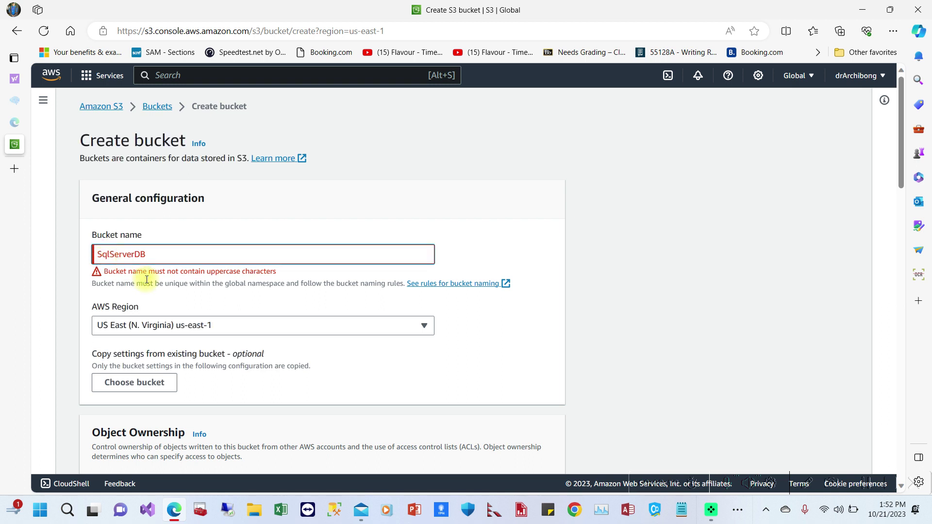
pyautogui.write('QLSERVER')
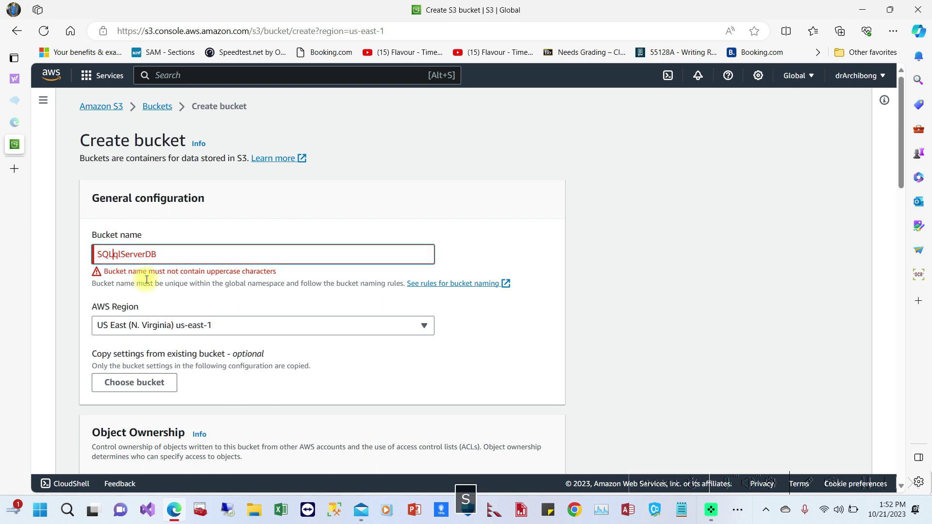
pyautogui.write('D')
pyautogui.press('BackSpace')
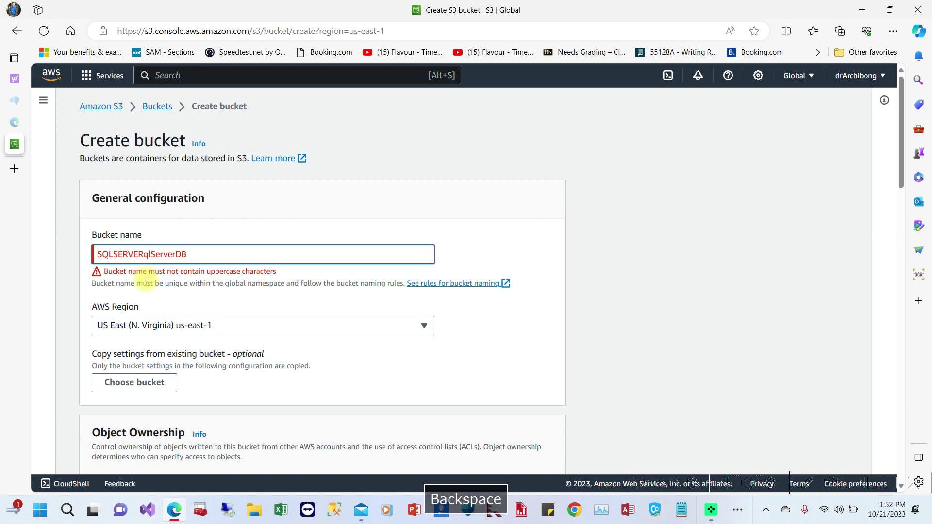
pyautogui.write('DB')
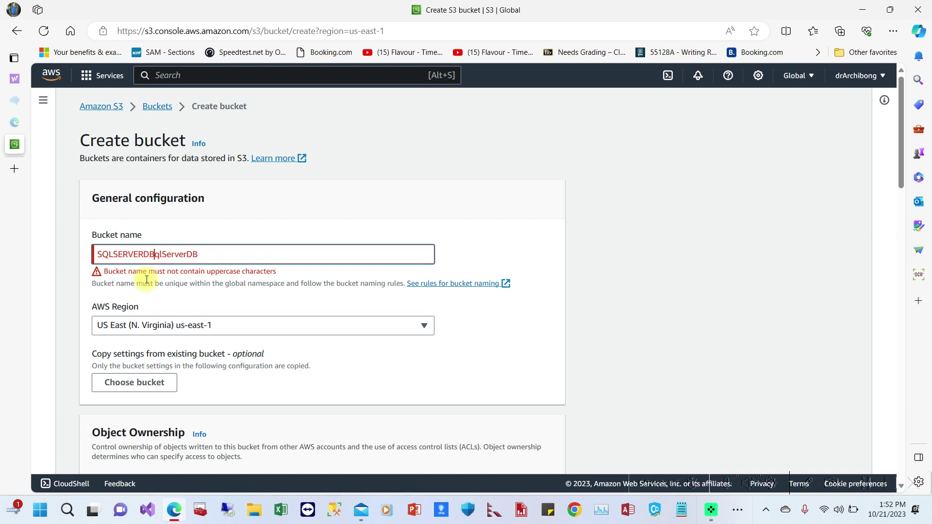
pyautogui.press('Delete')
pyautogui.press('Delete')
pyautogui.press('Delete')
pyautogui.press('Delete')
pyautogui.press('Delete')
pyautogui.press('Delete')
pyautogui.press('Delete')
pyautogui.press('Delete')
pyautogui.press('Delete')
pyautogui.press('Delete')
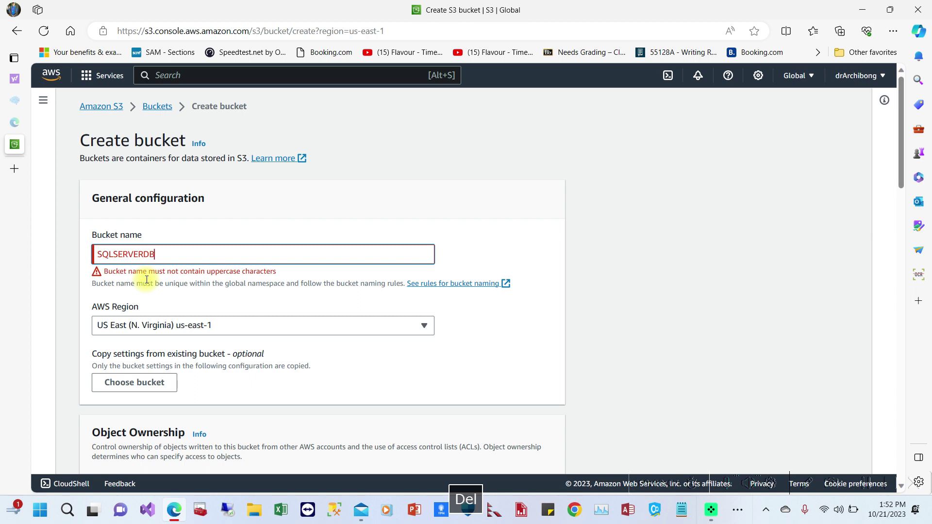
pyautogui.press('Return')
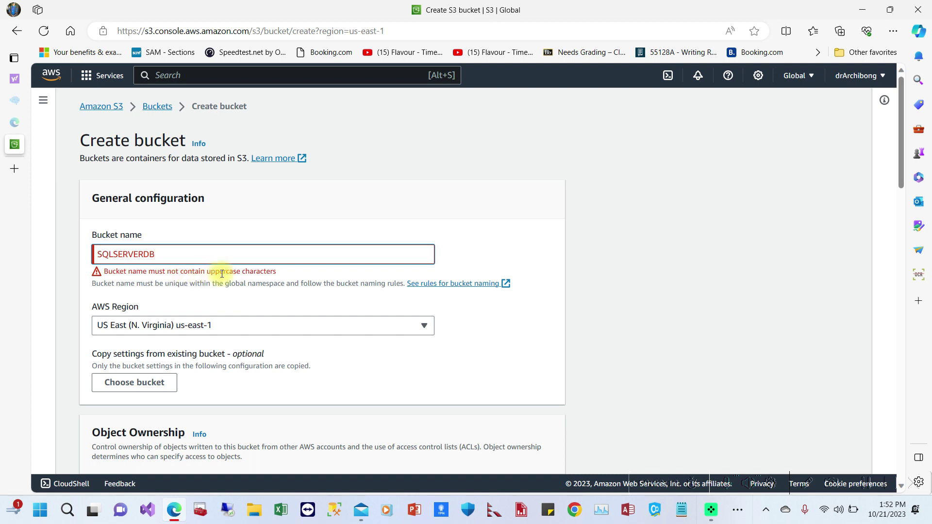
pyautogui.moveTo(170, 256); pyautogui.dragTo(42, 260)
pyautogui.moveTo(1, 262)
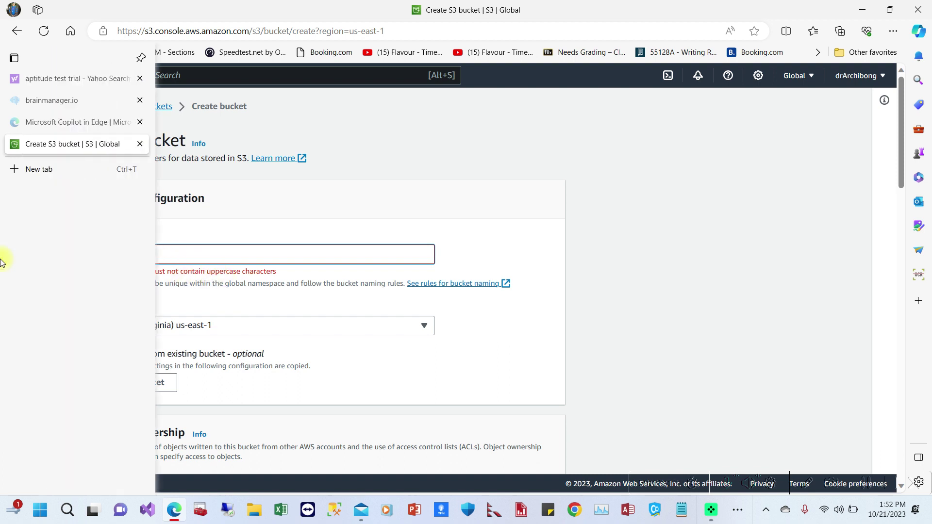
pyautogui.press('capslock')
pyautogui.write('sq')
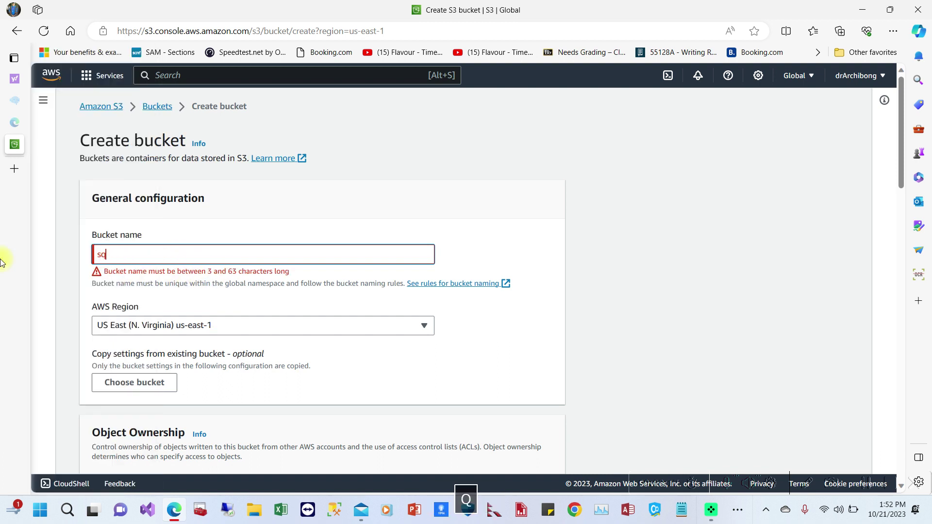
pyautogui.write('lserv')
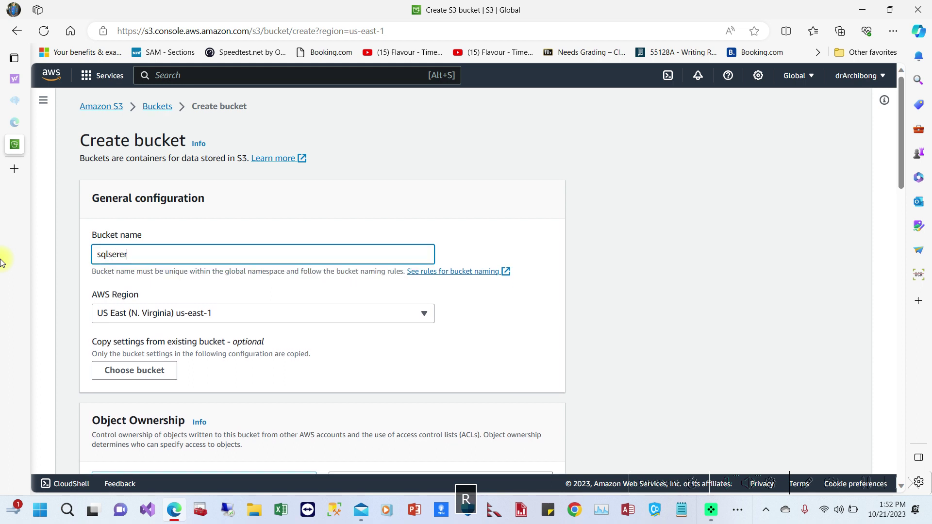
pyautogui.write('er')
pyautogui.press('BackSpace')
pyautogui.press('BackSpace')
pyautogui.write('verDB')
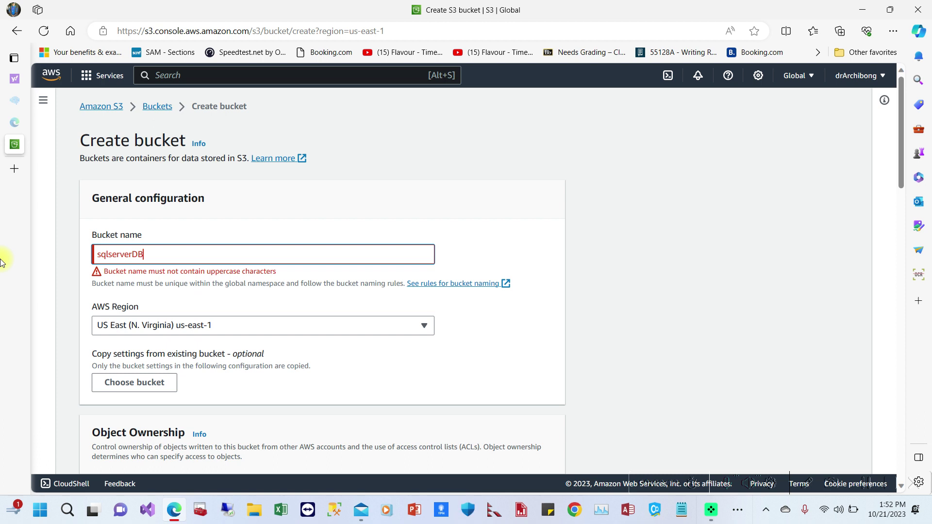
pyautogui.press('Return')
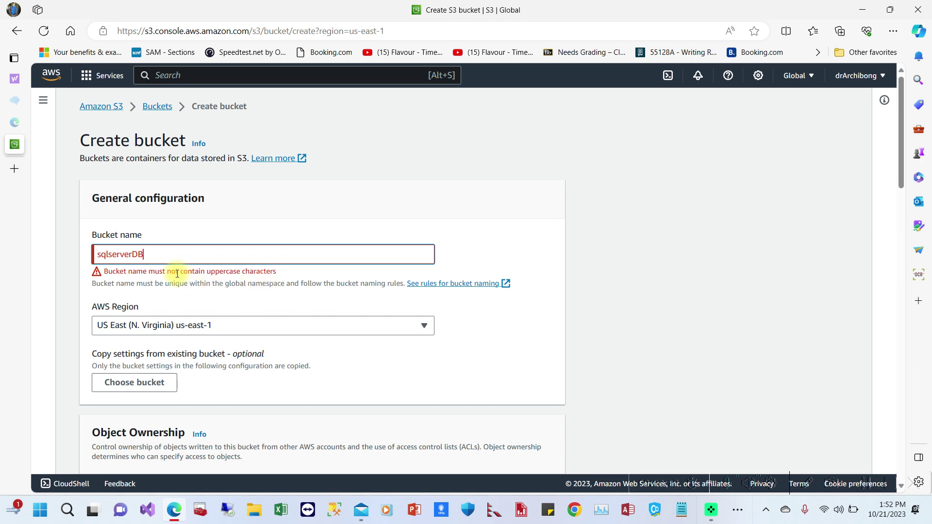
pyautogui.press('BackSpace')
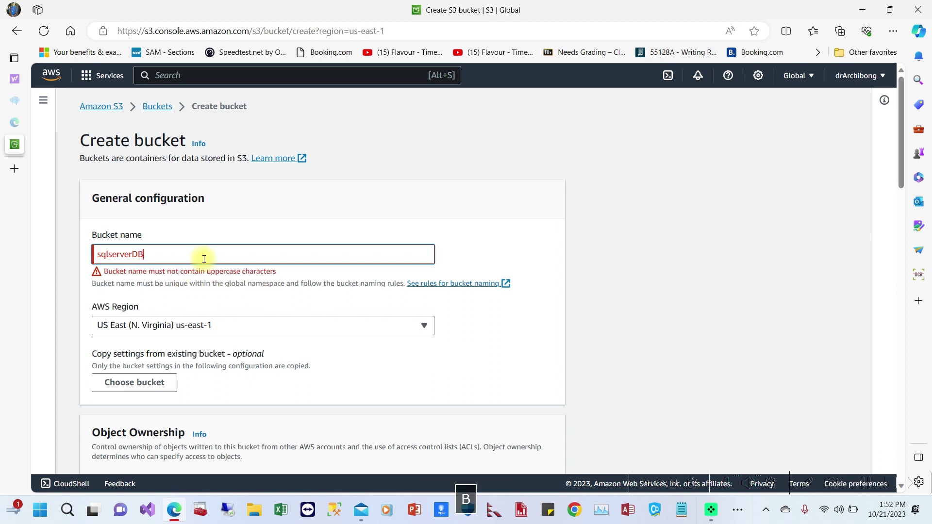
pyautogui.press('BackSpace')
pyautogui.press('BackSpace')
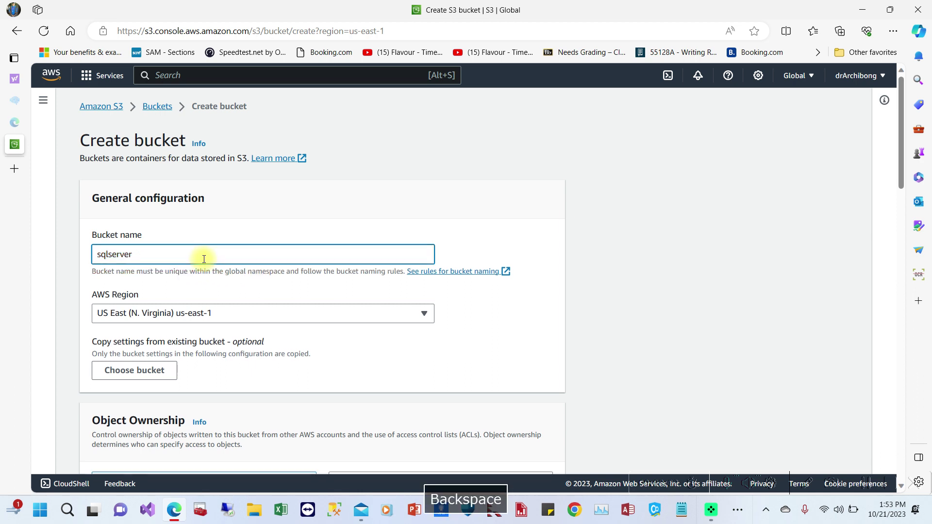
pyautogui.press('capslock')
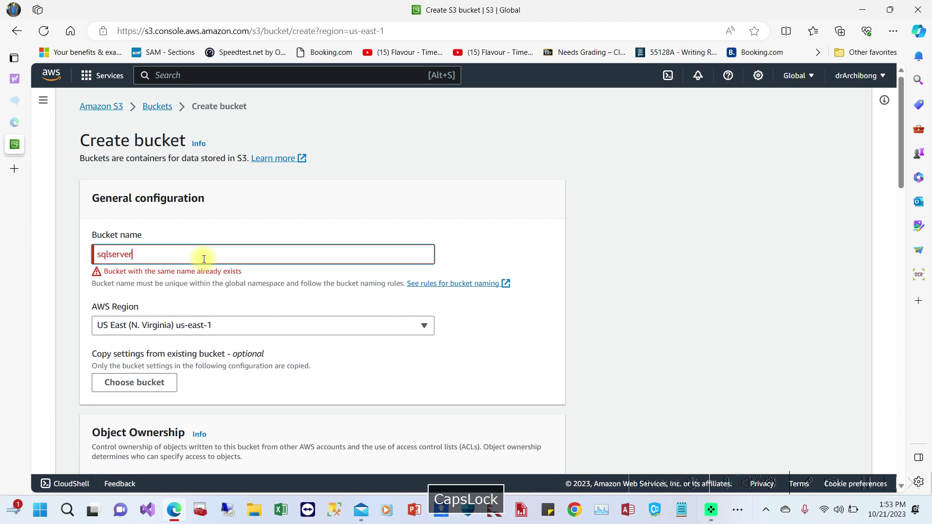
pyautogui.write('db')
pyautogui.press('Return')
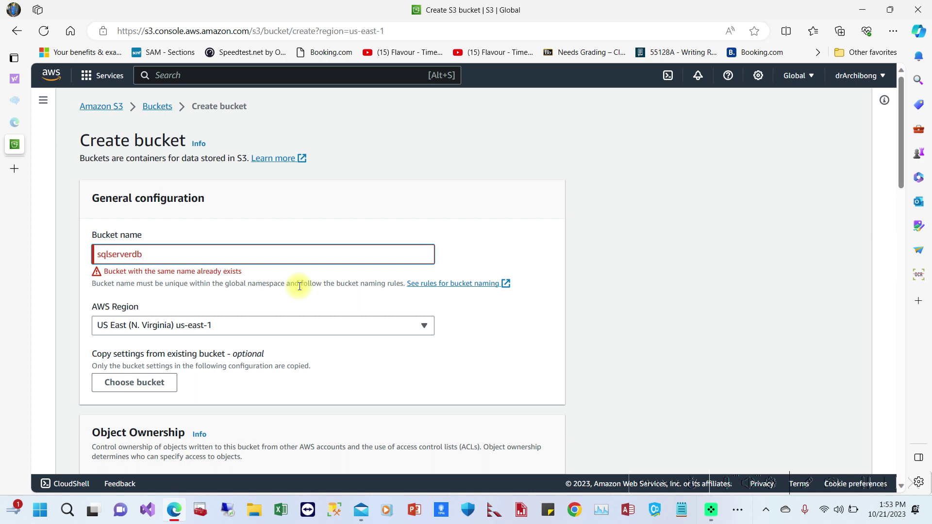
# Step: Extend the bucket name to the all-lowercase sqlserverdbtesting
pyautogui.write('Tesit')
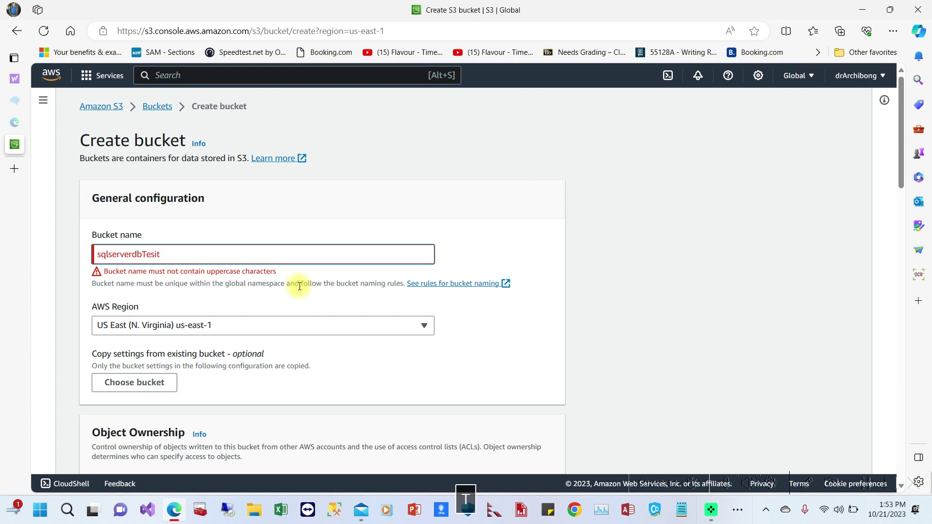
pyautogui.press('BackSpace')
pyautogui.press('BackSpace')
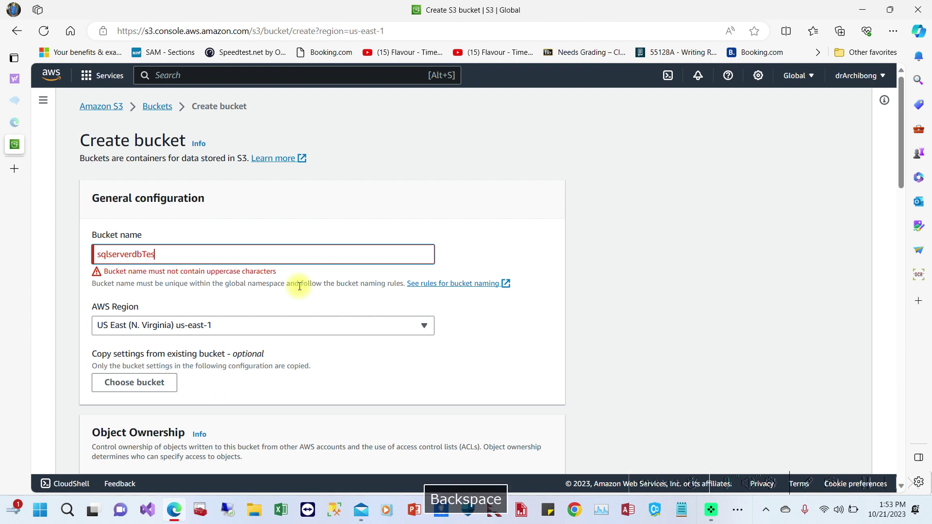
pyautogui.write('ting')
pyautogui.press('Return')
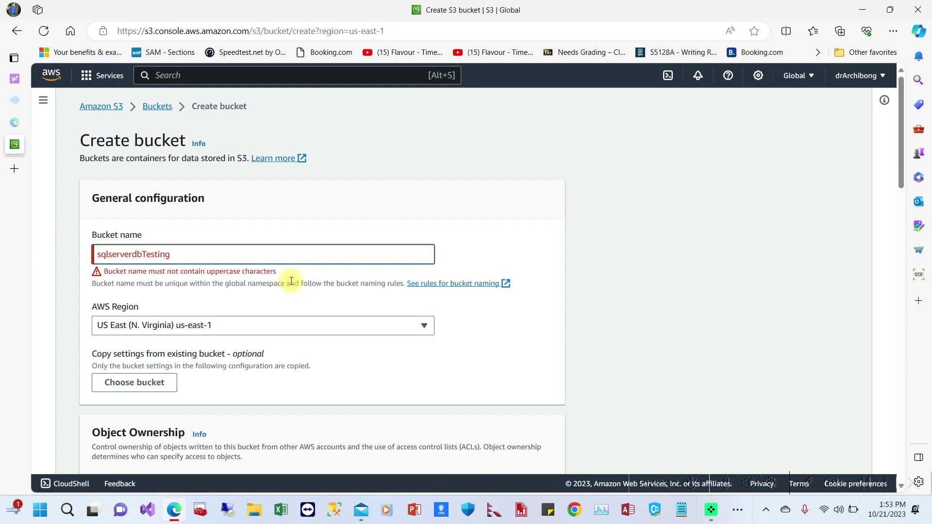
pyautogui.press('Left')
pyautogui.press('Left')
pyautogui.press('Left')
pyautogui.press('Left')
pyautogui.press('Left')
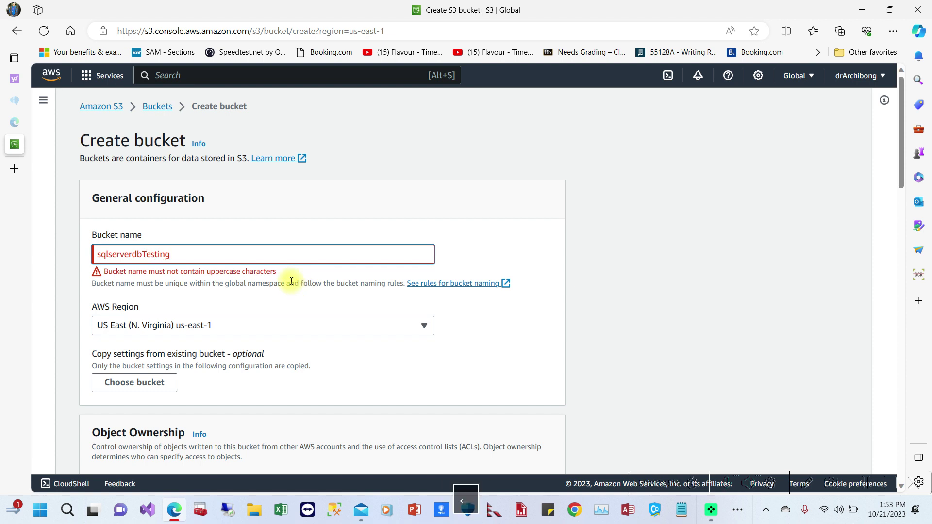
pyautogui.press('BackSpace')
pyautogui.write('t')
pyautogui.press('Return')
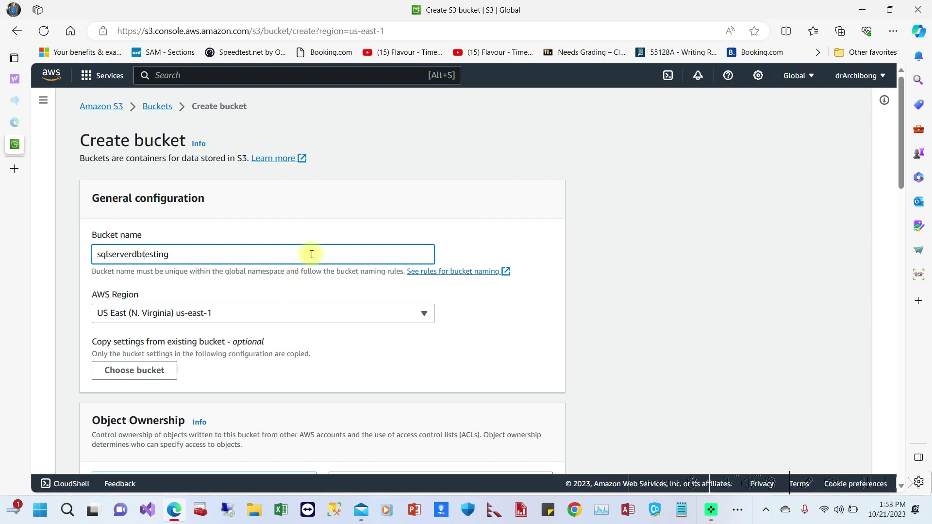
# Step: Create the sqlserverdbtesting bucket with the default settings
pyautogui.scroll(-10, 313, 267)
pyautogui.scroll(-10, 313, 267)
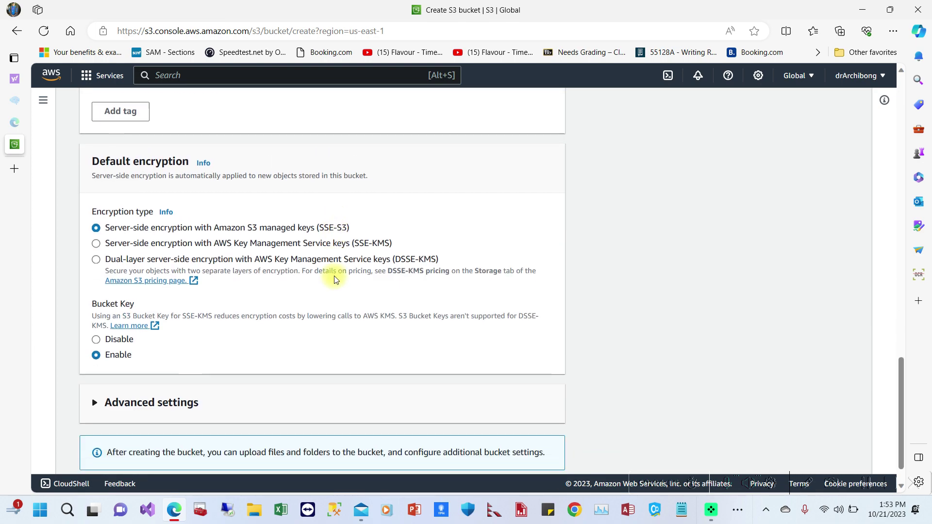
pyautogui.click(503, 459)
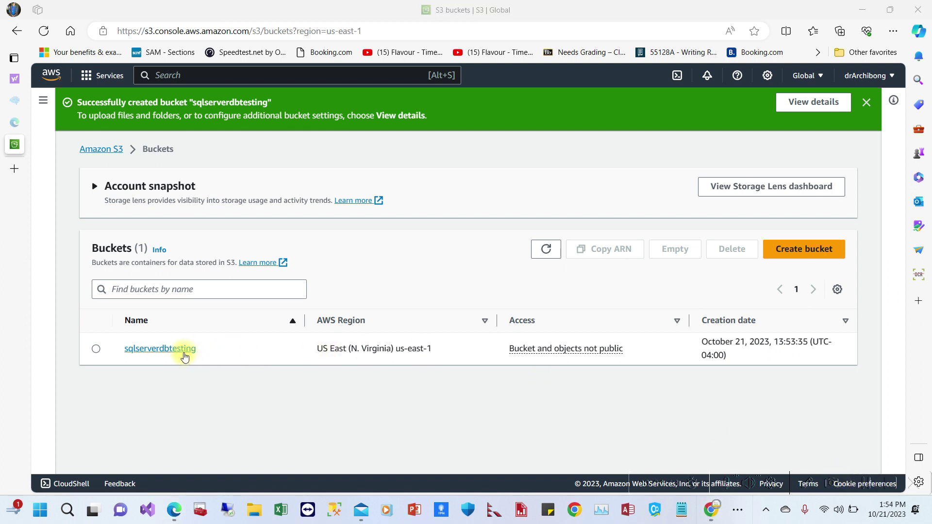
# Step: Open the sqlserverdbtesting bucket's Upload page, then switch to the RDS console via search
pyautogui.click(185, 355)
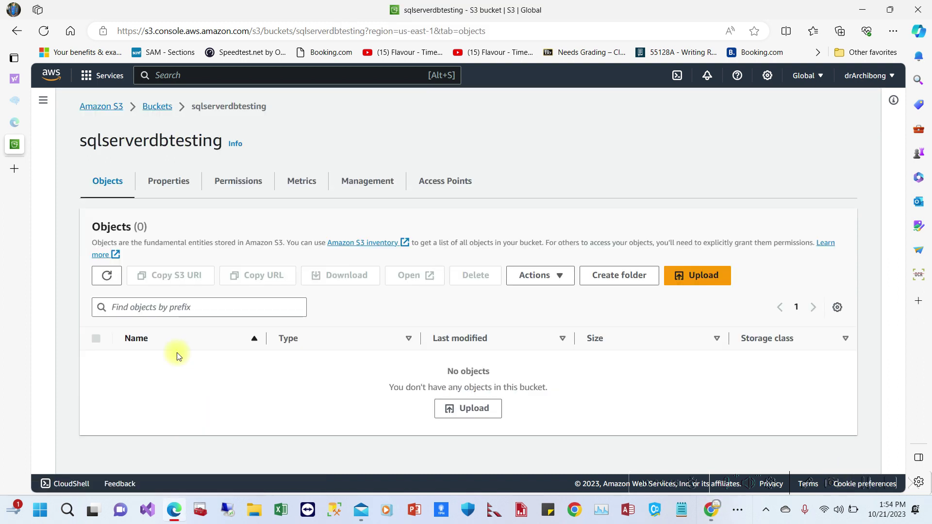
pyautogui.click(709, 276)
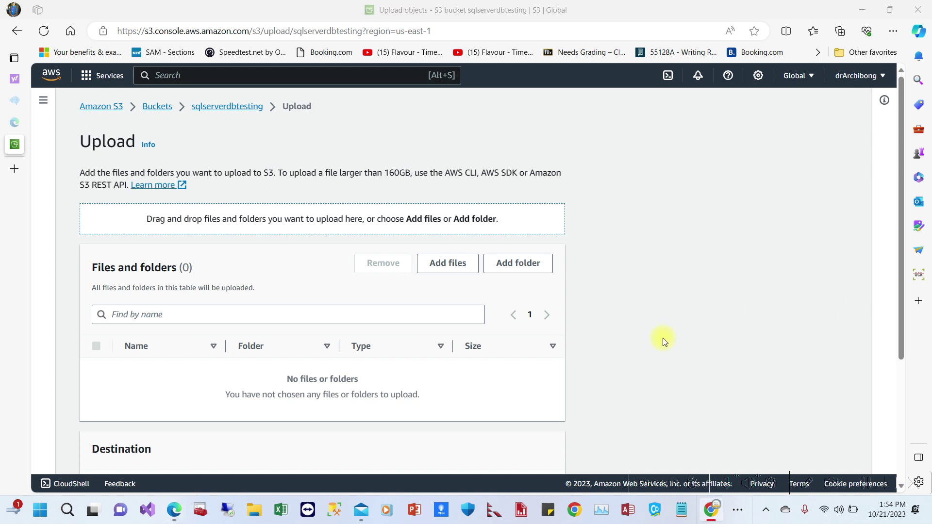
pyautogui.hotkey('alt', 's')
pyautogui.write('rdS')
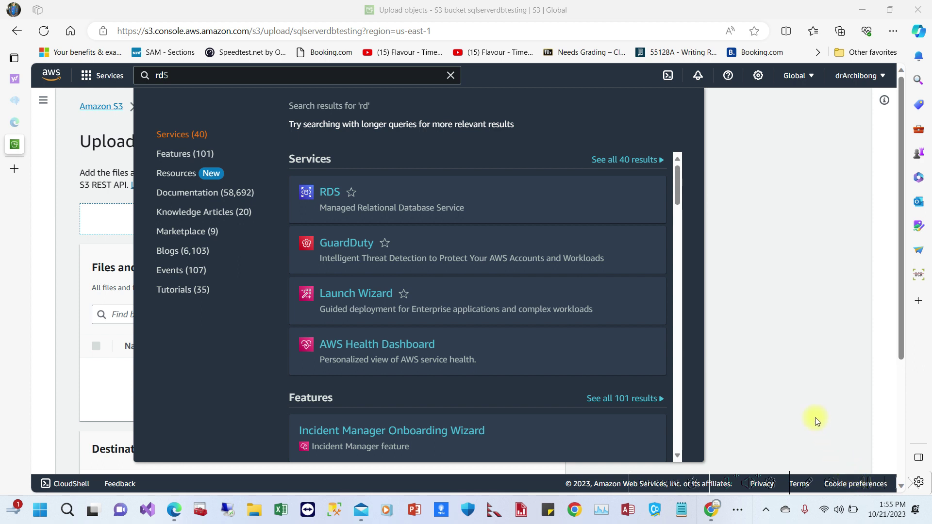
pyautogui.moveTo(380, 193)
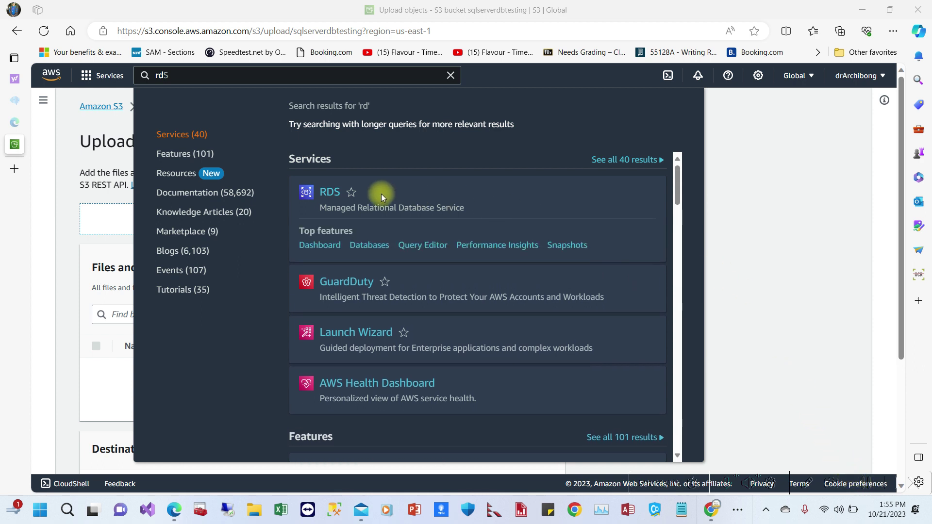
pyautogui.click(338, 199)
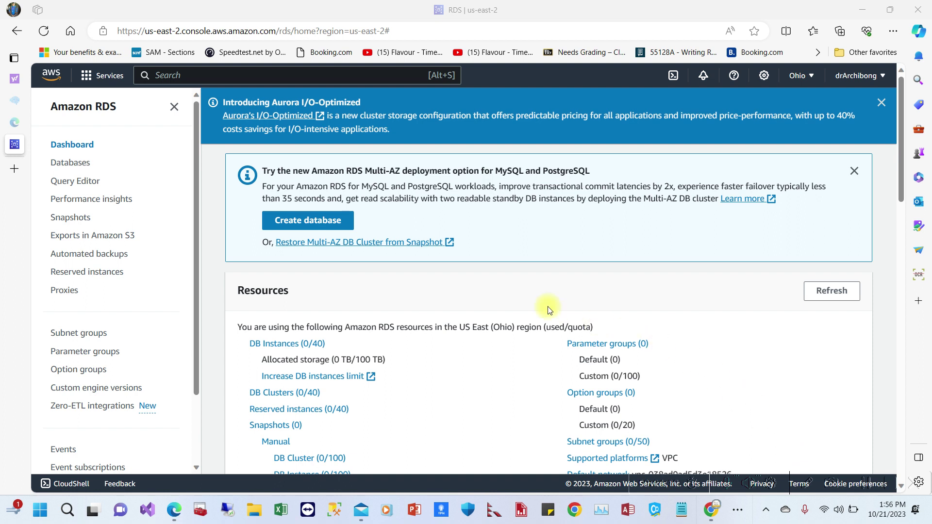
# Step: Begin a Standard create database and choose Microsoft SQL Server as the engine
pyautogui.click(288, 221)
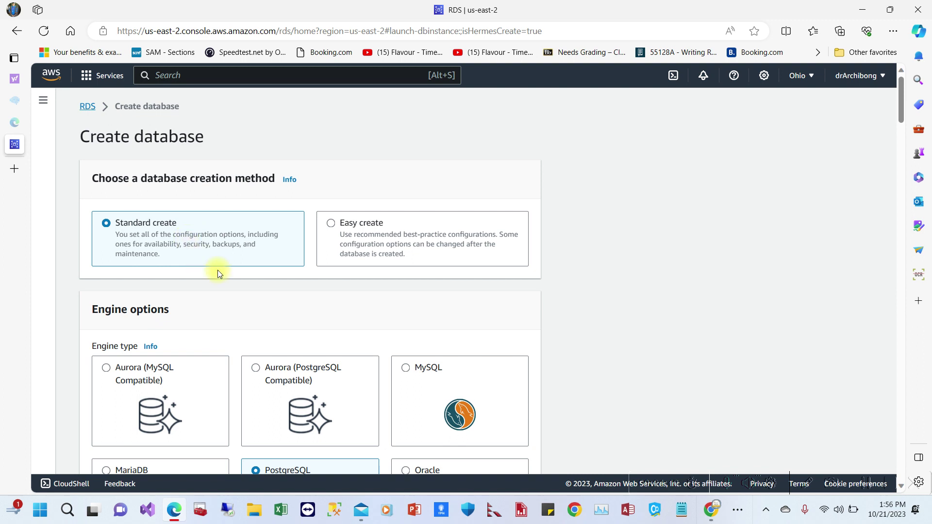
pyautogui.scroll(-3, 218, 270)
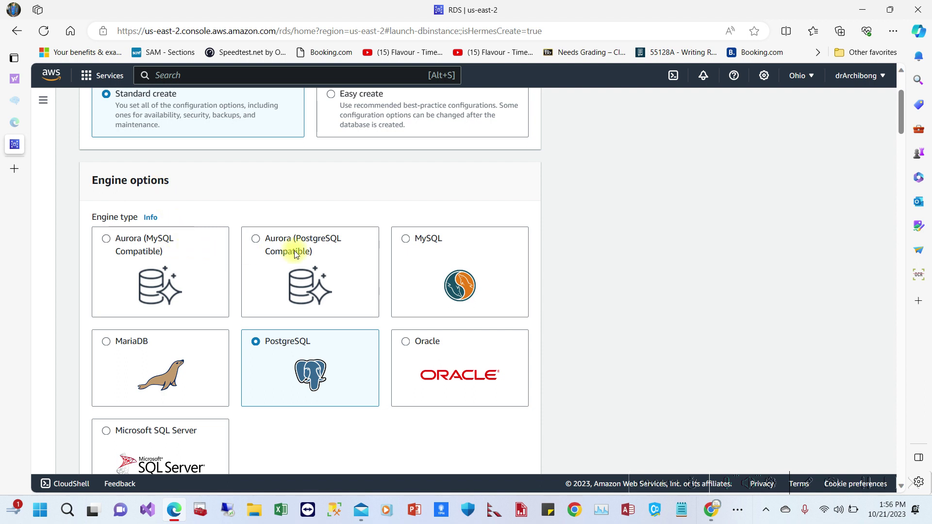
pyautogui.scroll(-1, 242, 248)
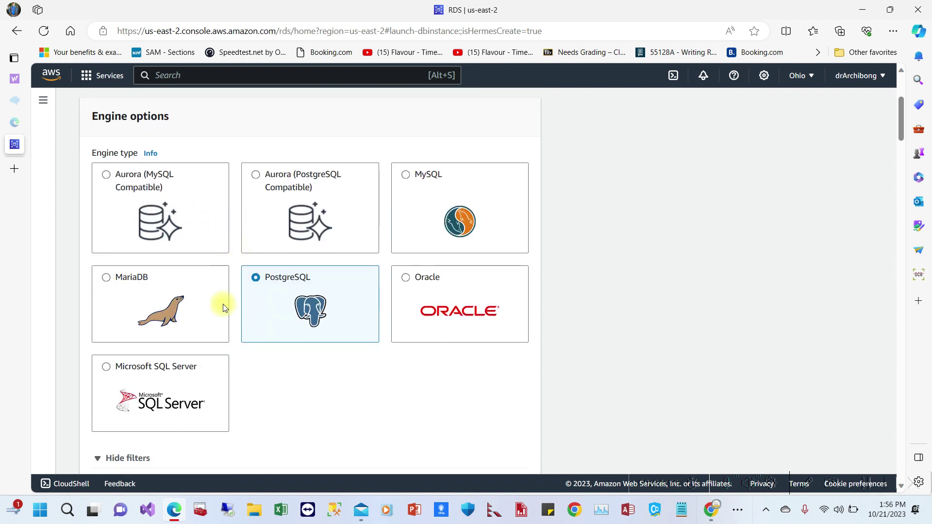
pyautogui.click(187, 386)
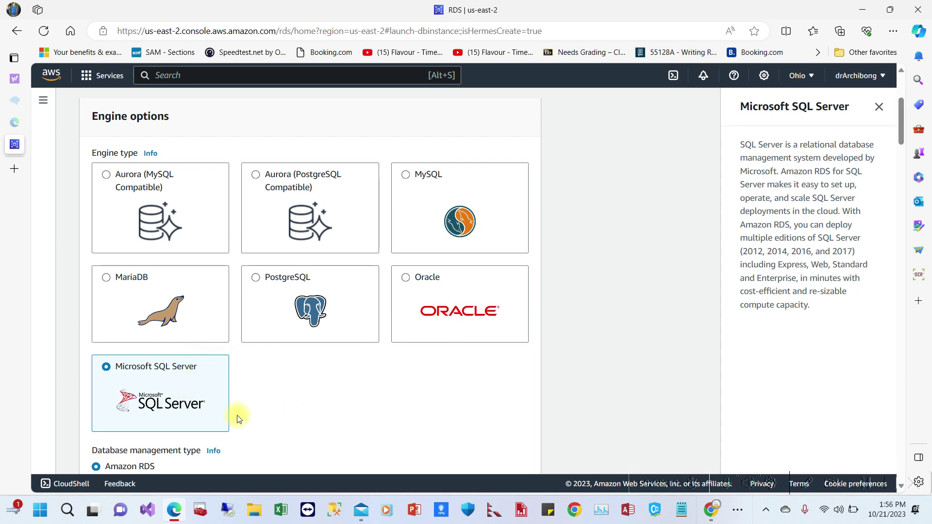
pyautogui.scroll(-2, 179, 407)
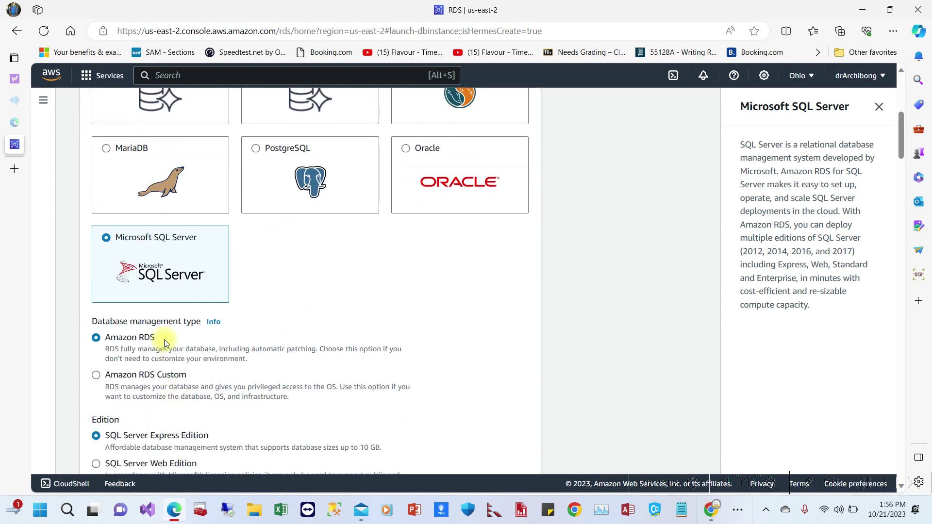
pyautogui.scroll(-1, 170, 271)
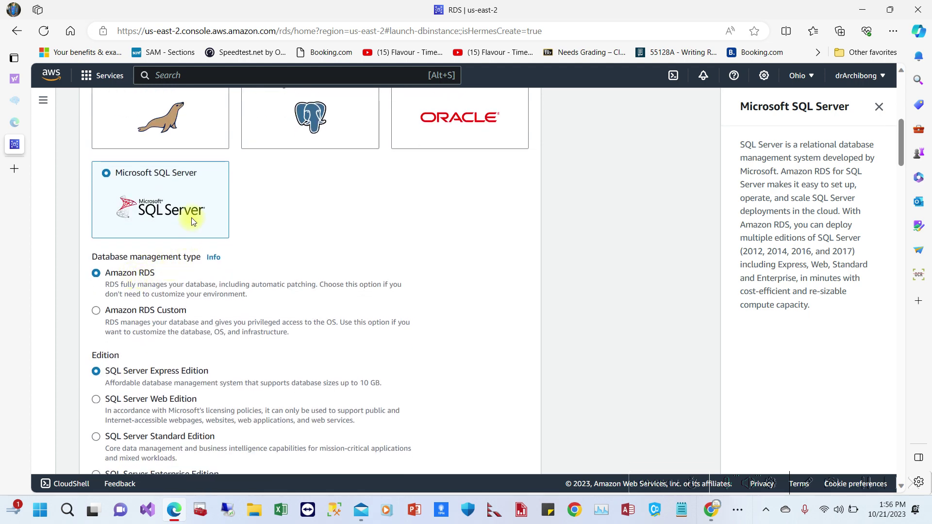
pyautogui.scroll(-2, 193, 218)
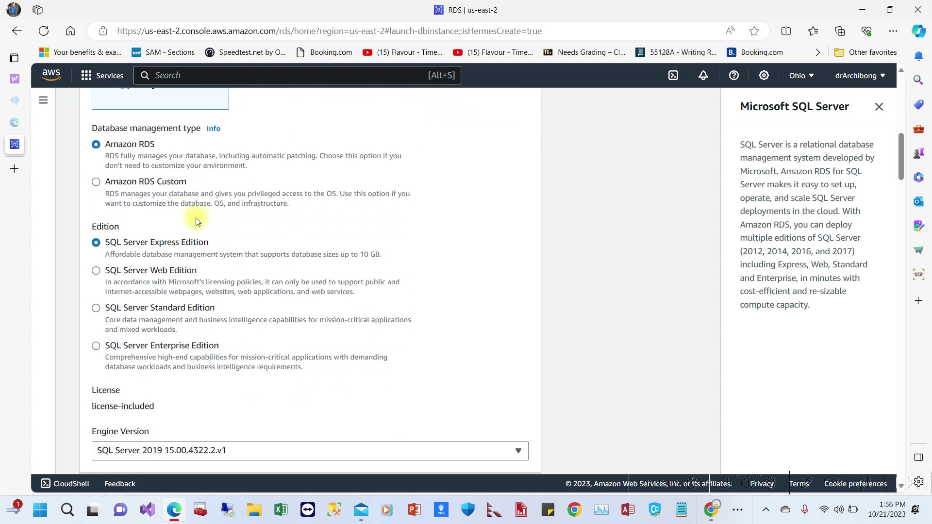
pyautogui.scroll(-1, 198, 223)
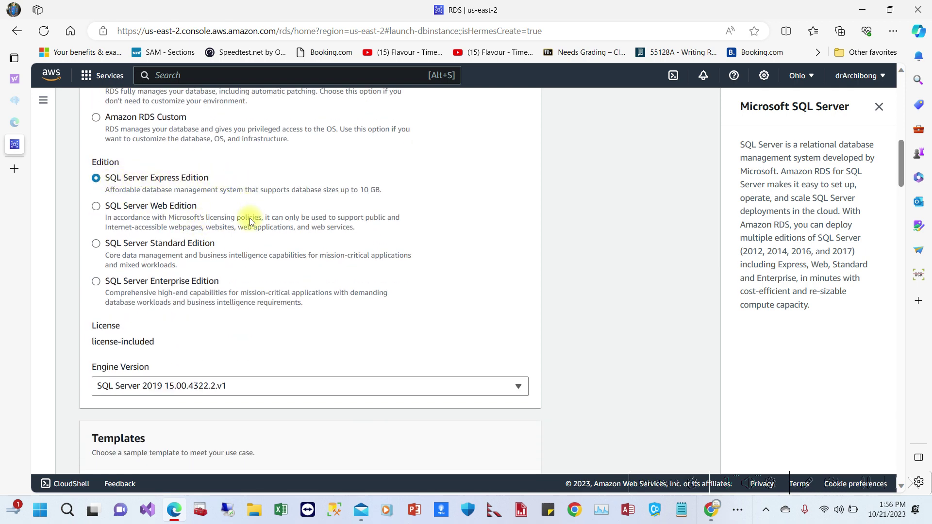
# Step: Pick SQL Server Standard Edition and move down to the Credentials settings
pyautogui.click(96, 243)
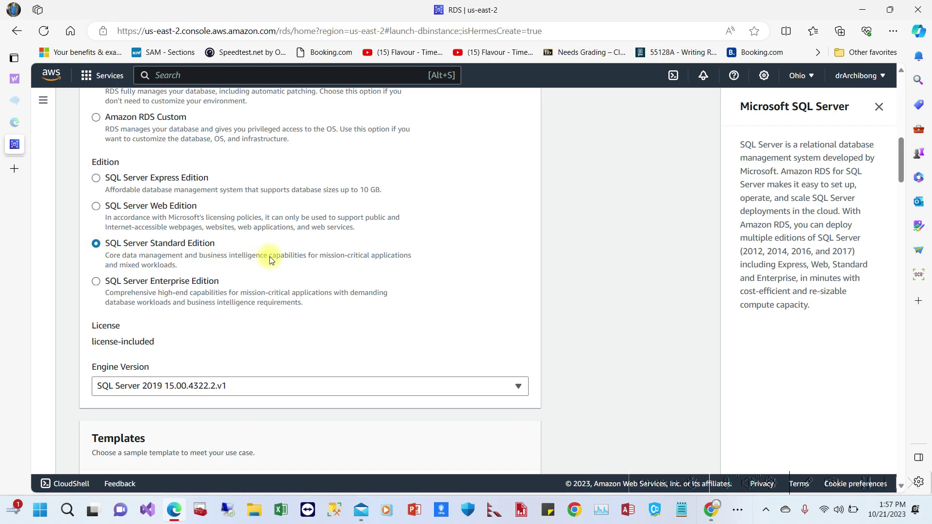
pyautogui.scroll(-3, 269, 256)
pyautogui.scroll(-3, 213, 260)
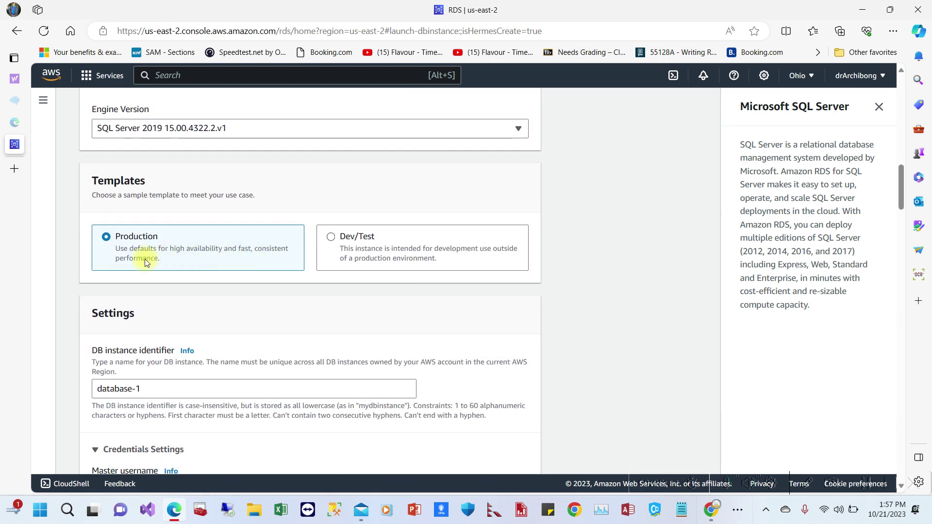
pyautogui.scroll(-1, 243, 245)
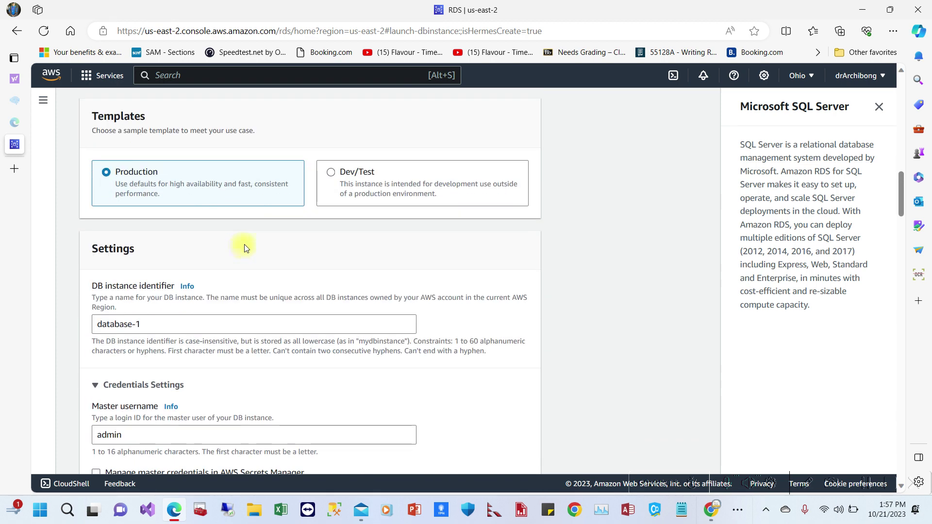
pyautogui.scroll(-1, 244, 245)
pyautogui.scroll(-2, 264, 196)
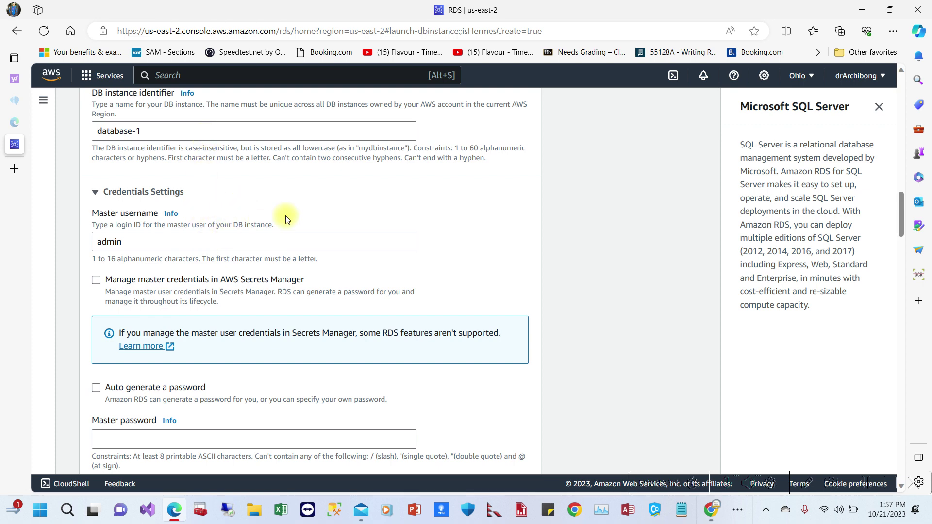
pyautogui.scroll(-1, 284, 211)
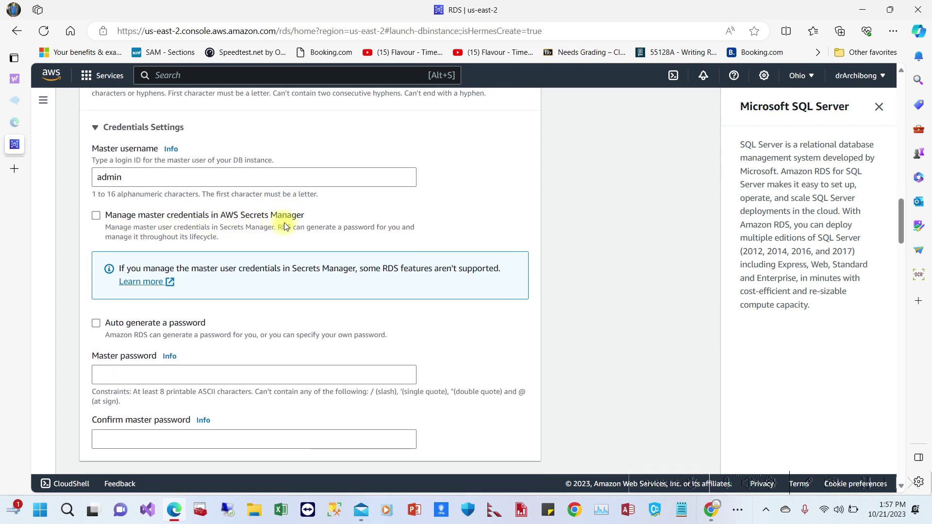
pyautogui.scroll(-2, 330, 234)
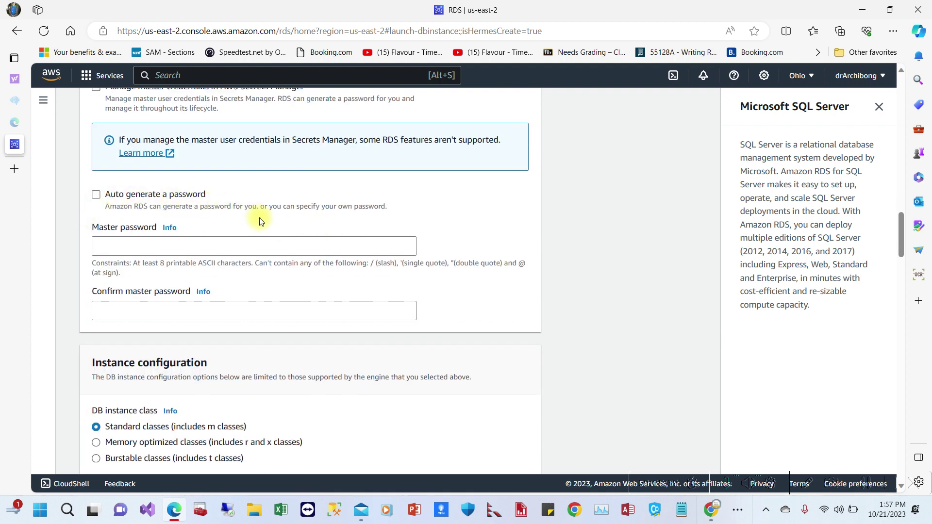
pyautogui.scroll(-1, 260, 222)
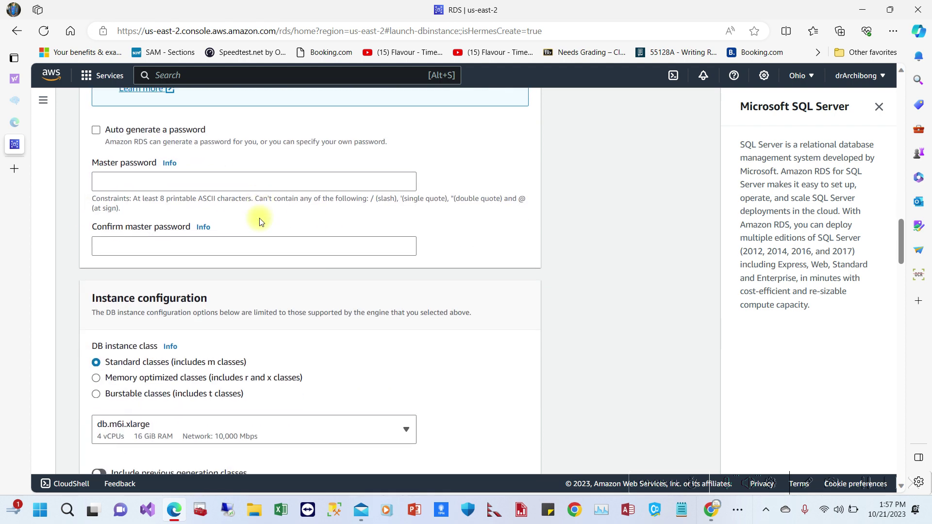
# Step: Enter the master password and type it again in the confirmation field
pyautogui.click(109, 184)
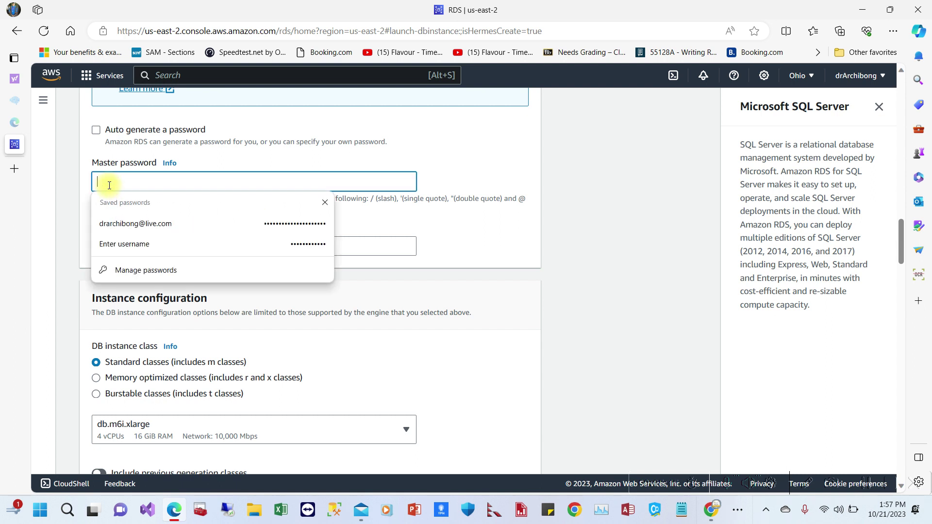
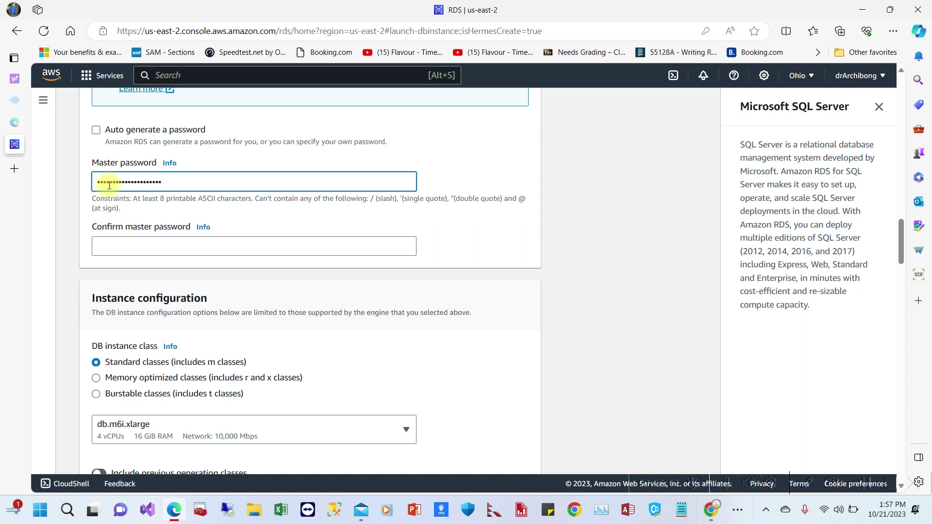
pyautogui.press('Tab')
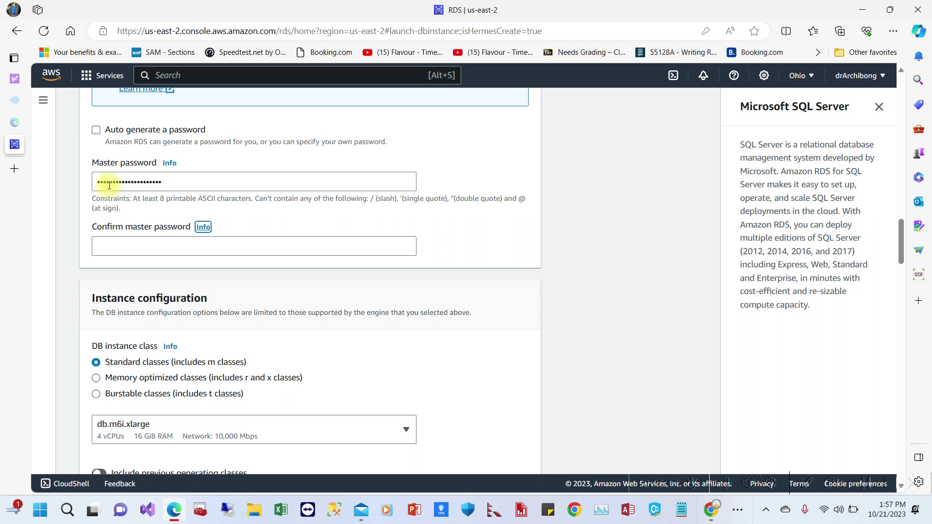
pyautogui.hotkey('shift', 'a')
pyautogui.press('Tab')
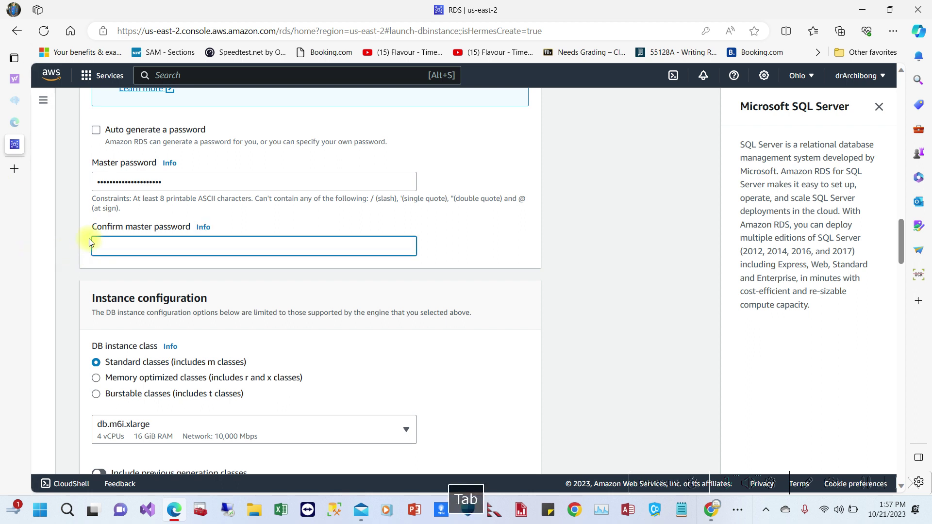
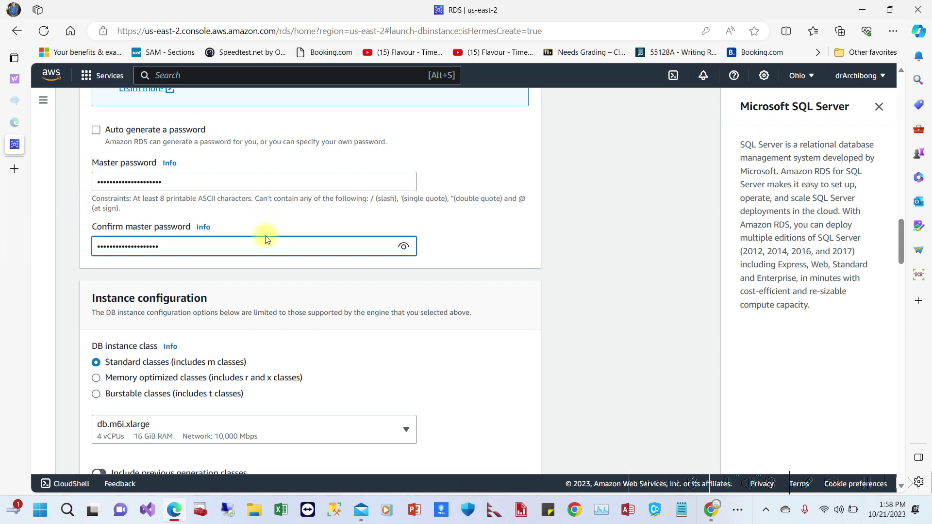
pyautogui.scroll(-1, 238, 252)
pyautogui.scroll(-2, 238, 255)
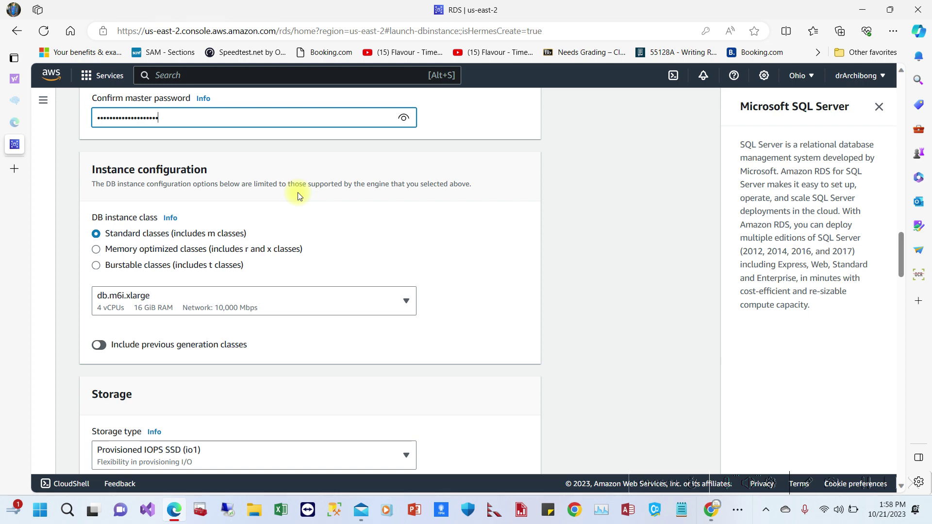
# Step: Set the database's Public access option to Yes
pyautogui.scroll(-2, 298, 196)
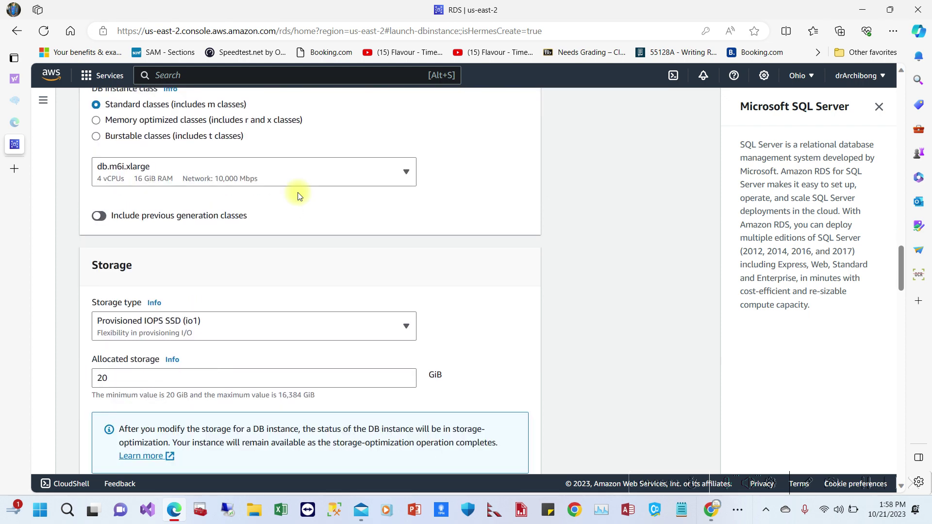
pyautogui.scroll(-3, 298, 196)
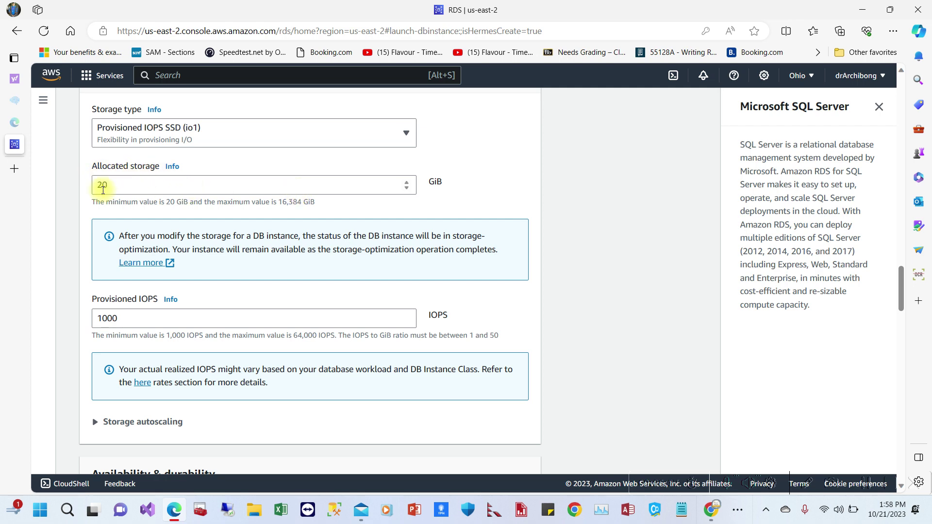
pyautogui.scroll(-2, 233, 187)
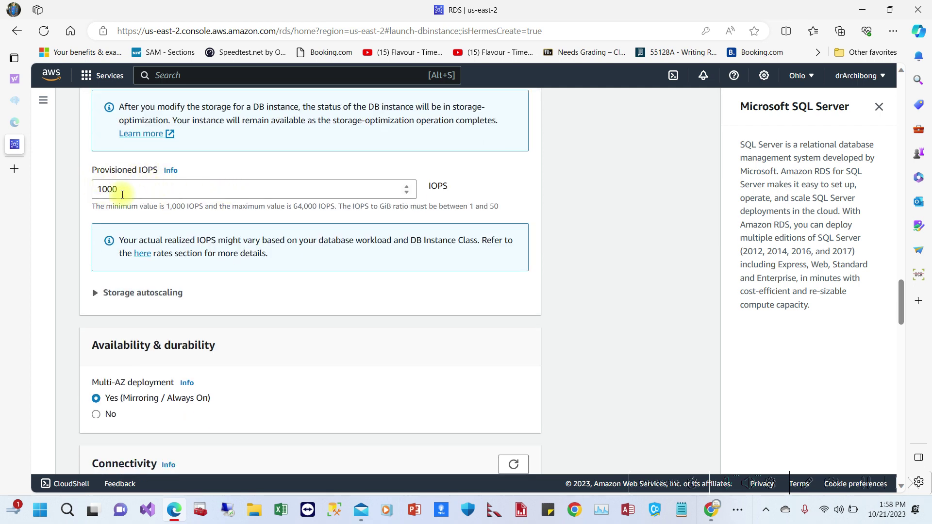
pyautogui.scroll(-3, 228, 218)
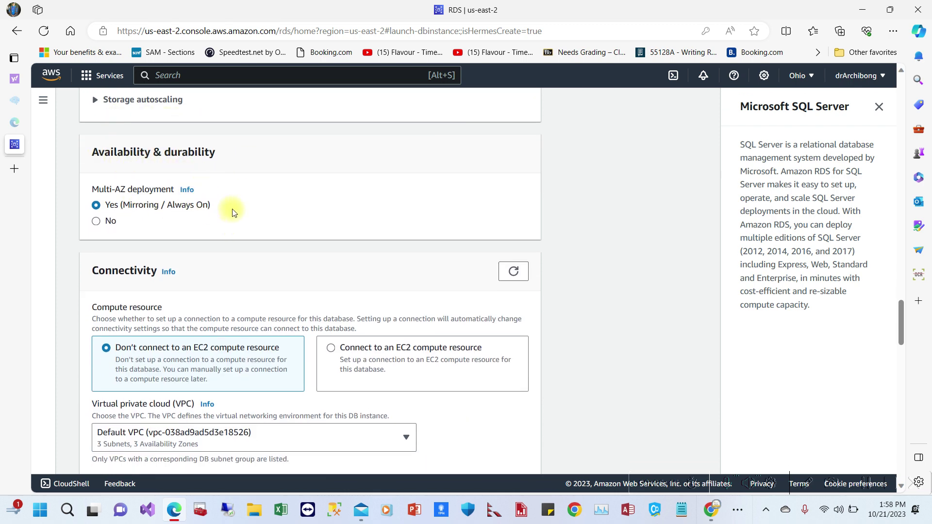
pyautogui.scroll(-4, 302, 191)
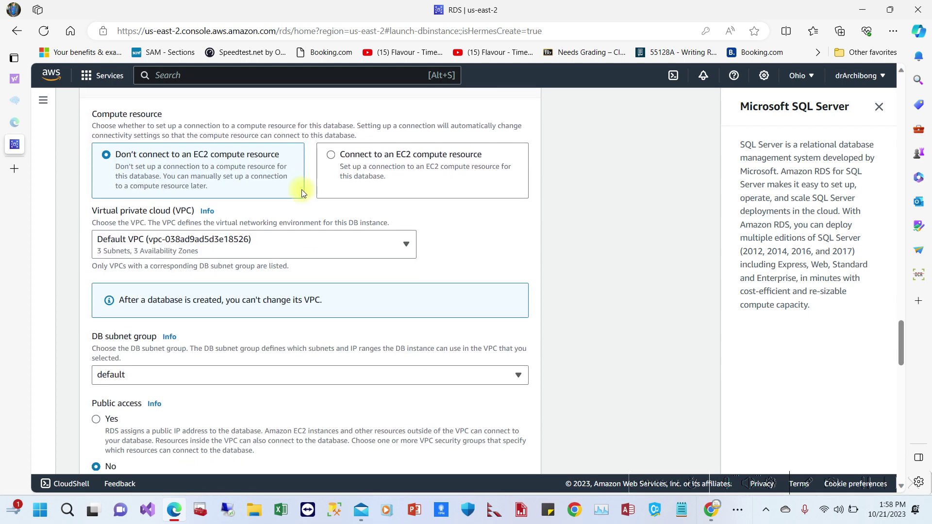
pyautogui.scroll(1, 301, 189)
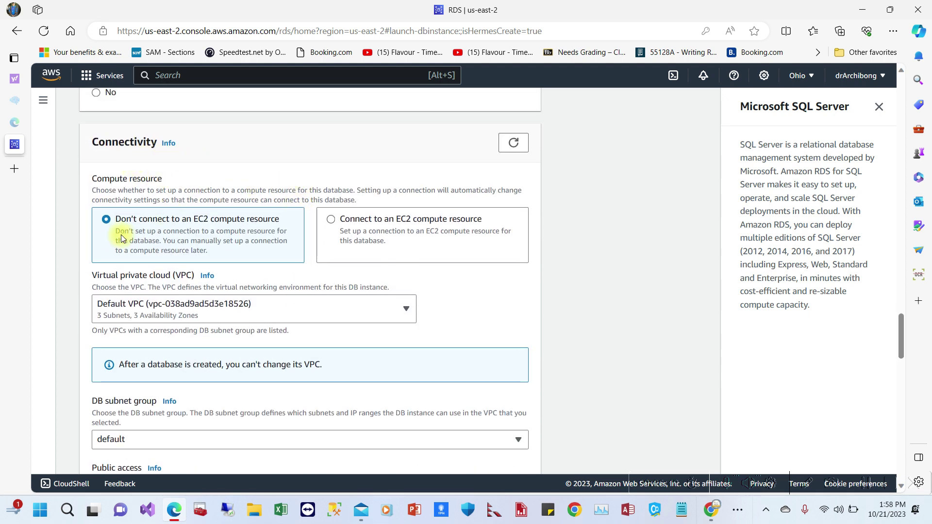
pyautogui.scroll(-1, 287, 216)
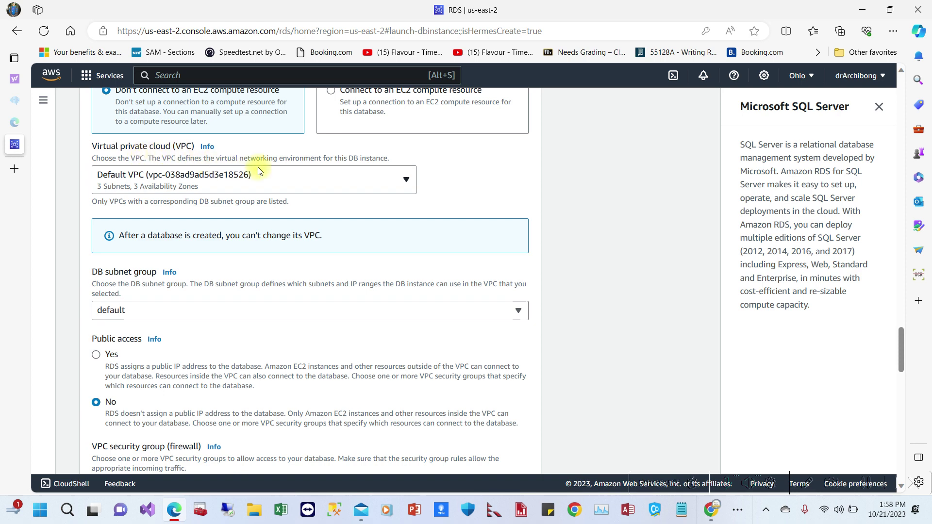
pyautogui.scroll(-3, 255, 234)
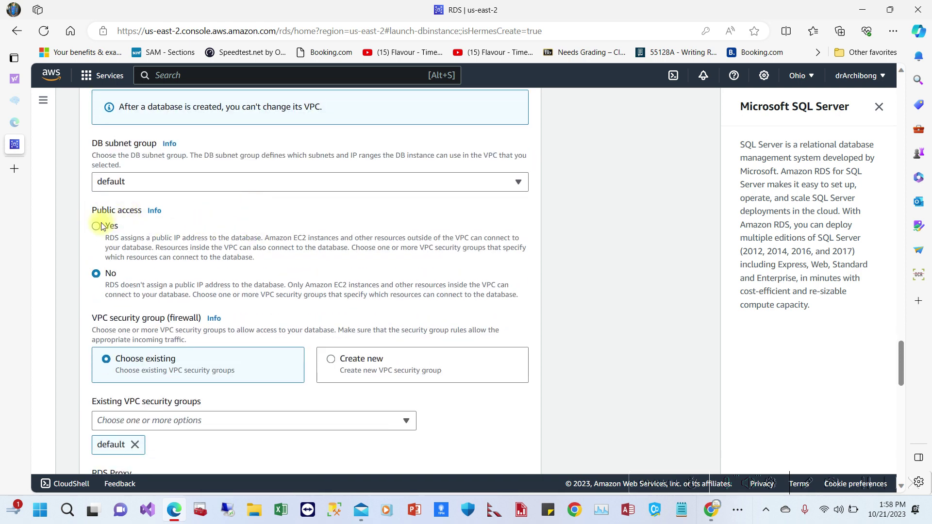
pyautogui.scroll(1, 99, 228)
pyautogui.click(96, 238)
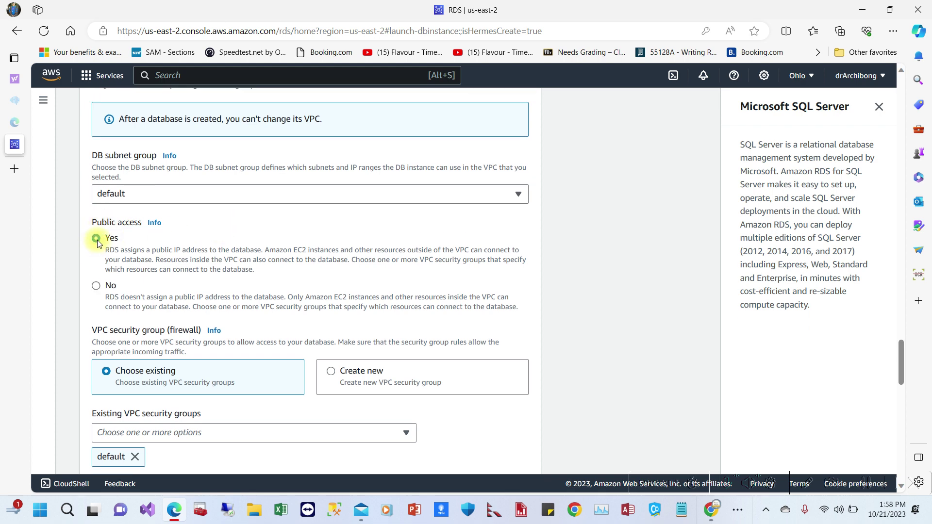
# Step: Keep only the existing 'default' VPC security group selected
pyautogui.scroll(-3, 215, 237)
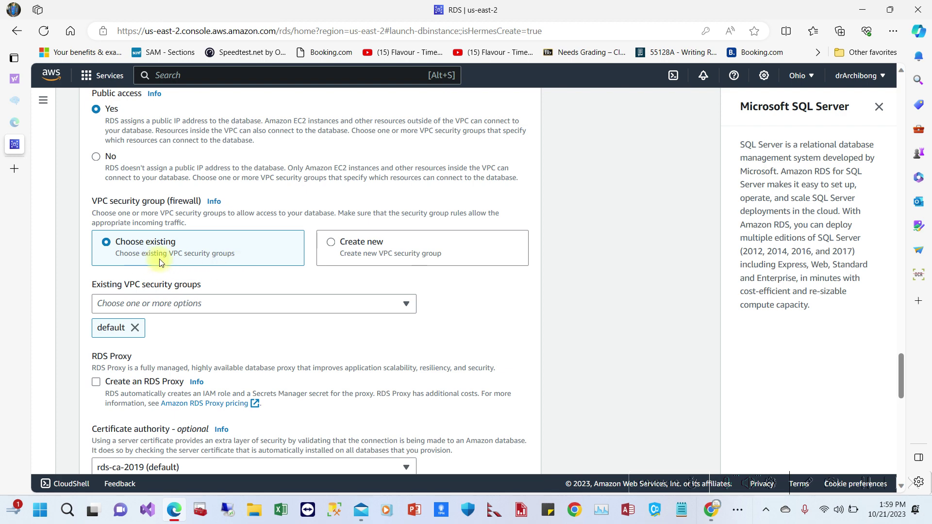
pyautogui.scroll(-1, 247, 250)
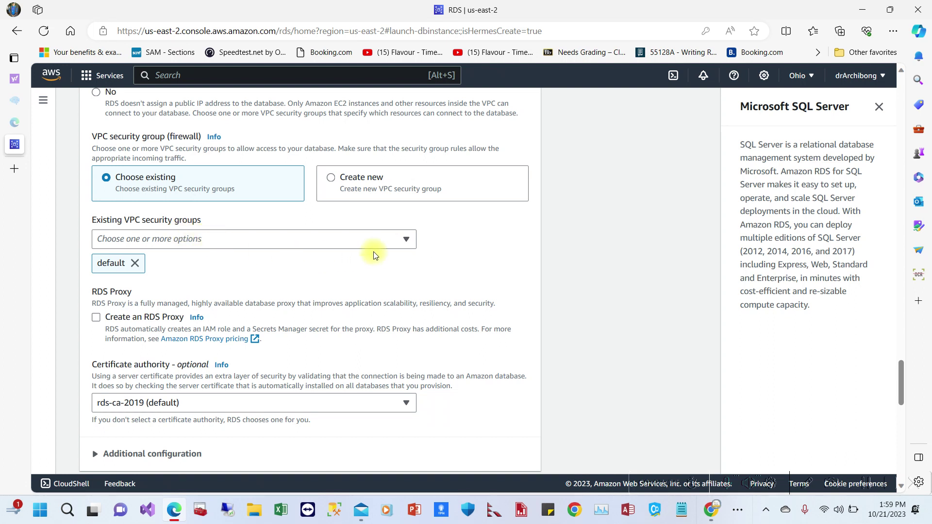
pyautogui.click(411, 245)
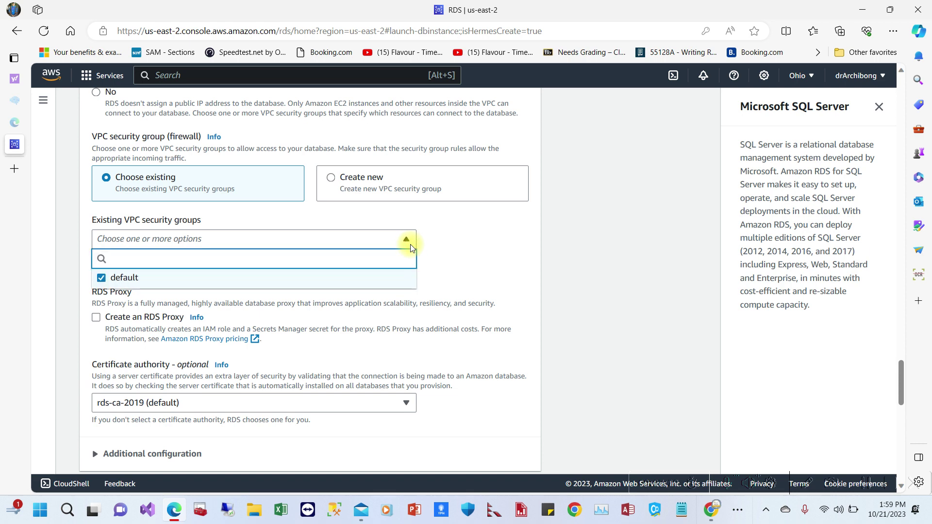
pyautogui.click(140, 280)
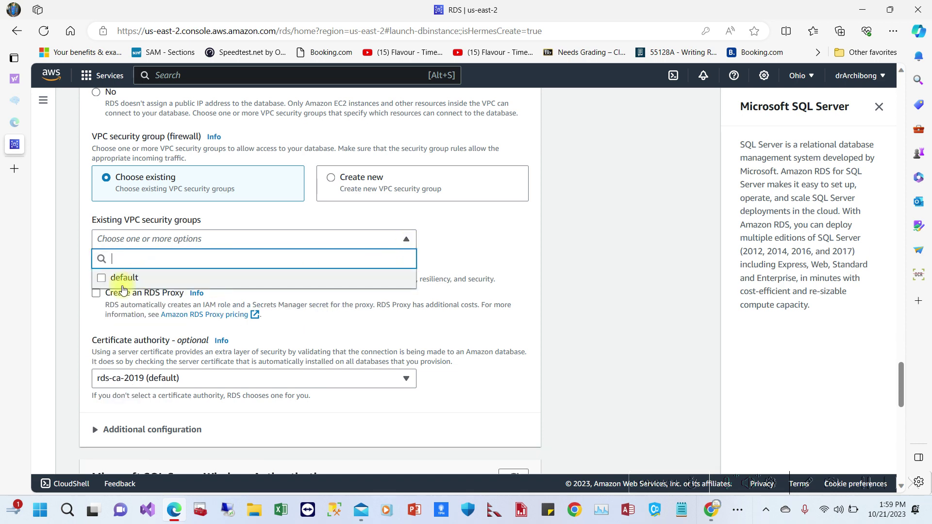
pyautogui.click(101, 278)
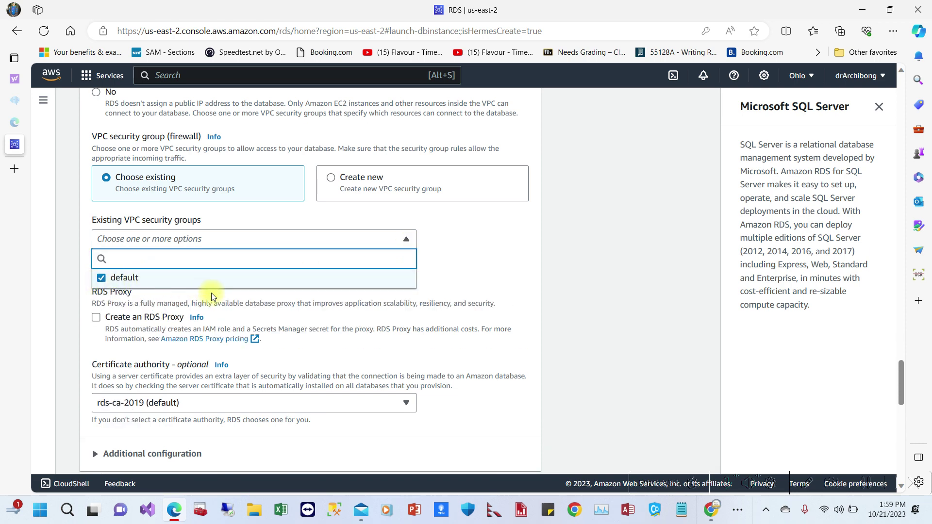
pyautogui.scroll(-3, 210, 291)
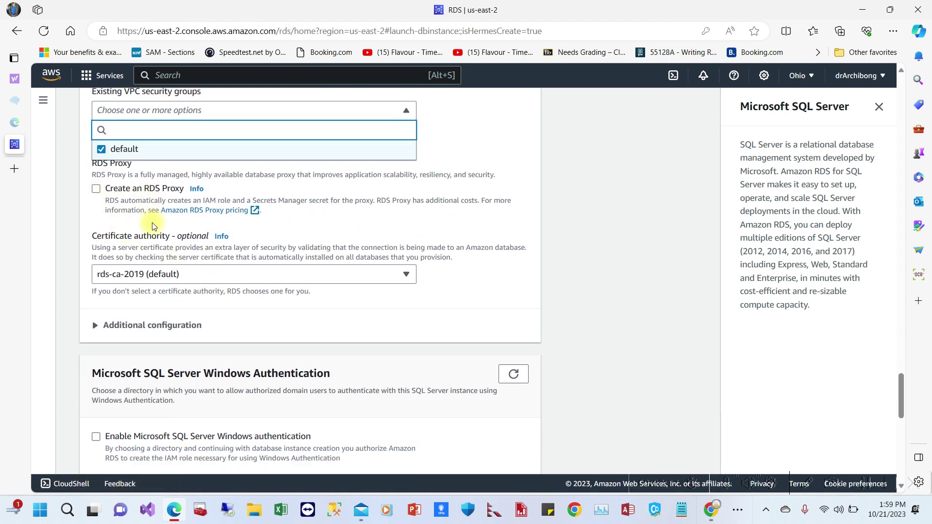
pyautogui.scroll(-4, 287, 272)
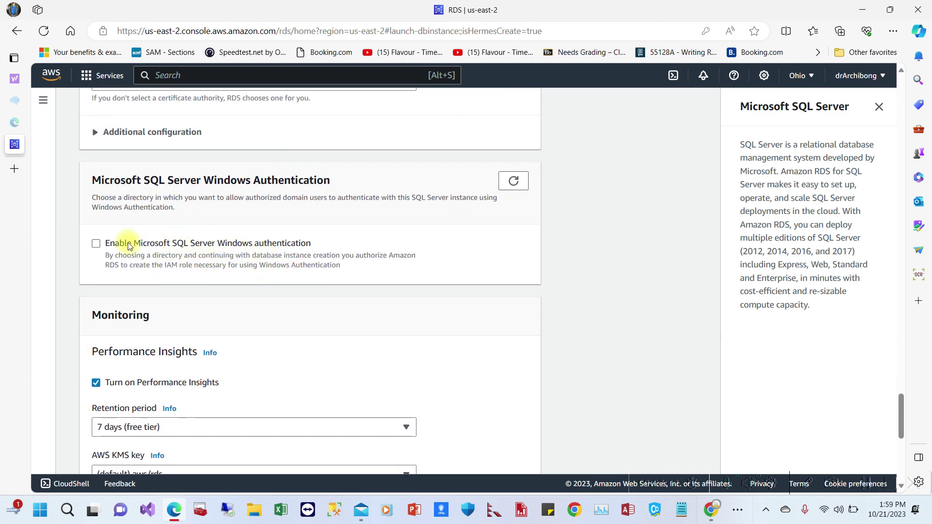
# Step: Enable Windows authentication and submit Create database, which flags the Confirm master password as invalid
pyautogui.click(96, 246)
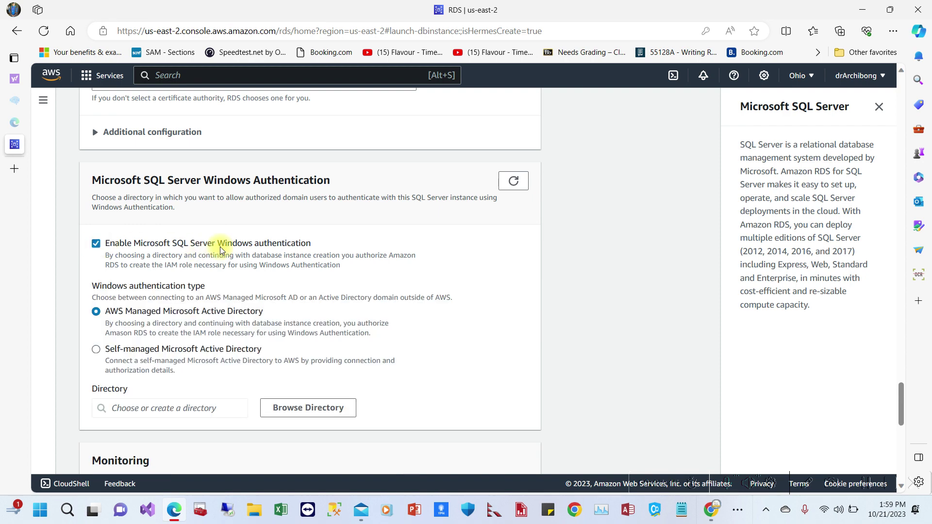
pyautogui.scroll(-1, 216, 245)
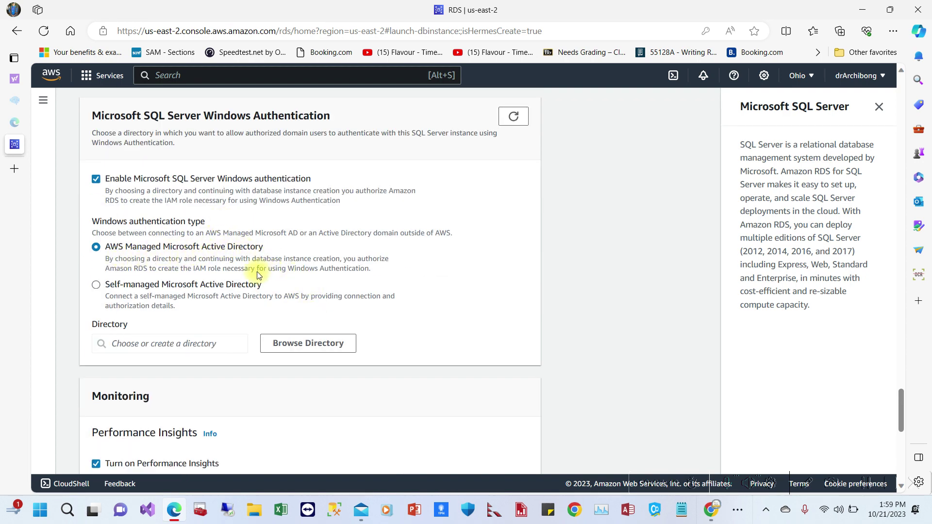
pyautogui.scroll(-3, 247, 272)
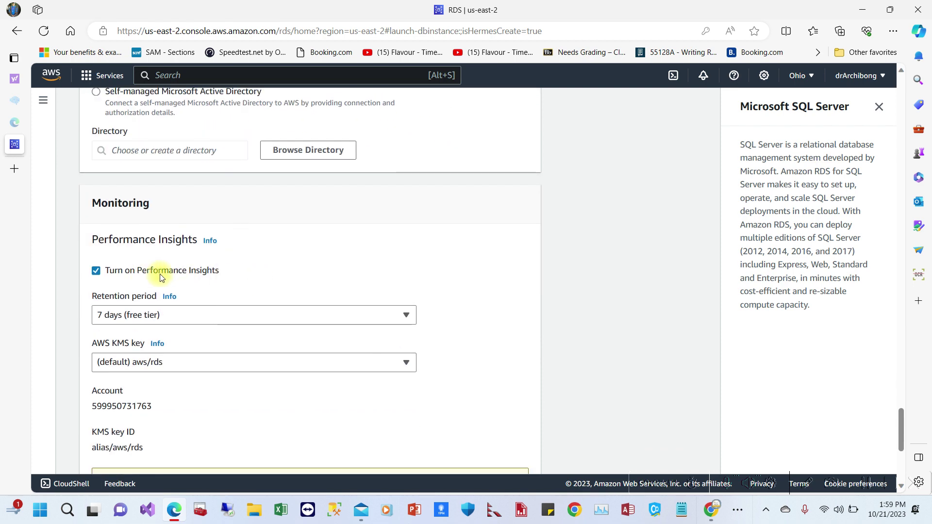
pyautogui.scroll(-1, 296, 268)
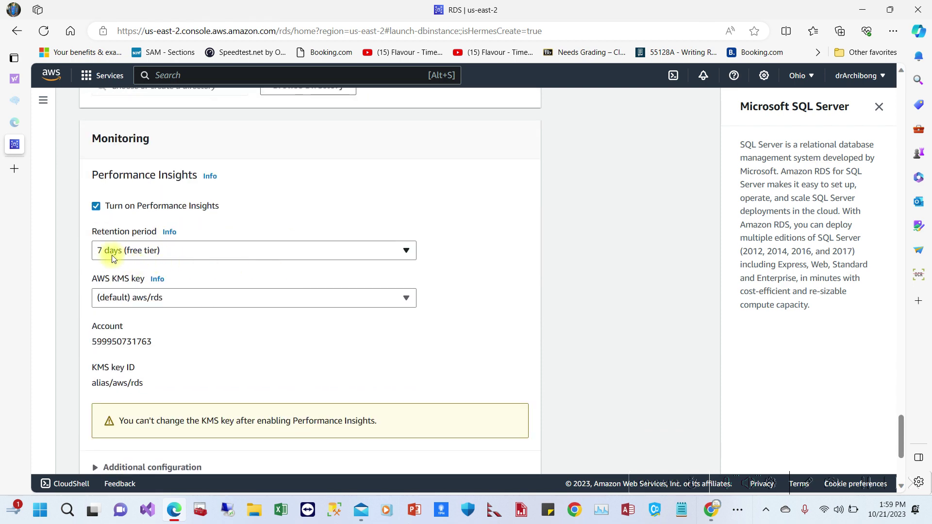
pyautogui.scroll(-2, 264, 267)
pyautogui.scroll(-1, 263, 267)
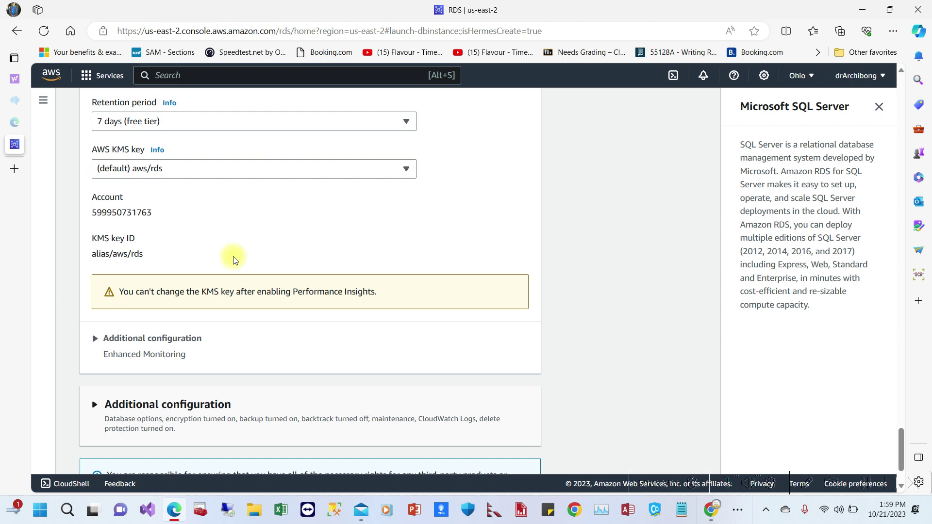
pyautogui.scroll(-2, 233, 260)
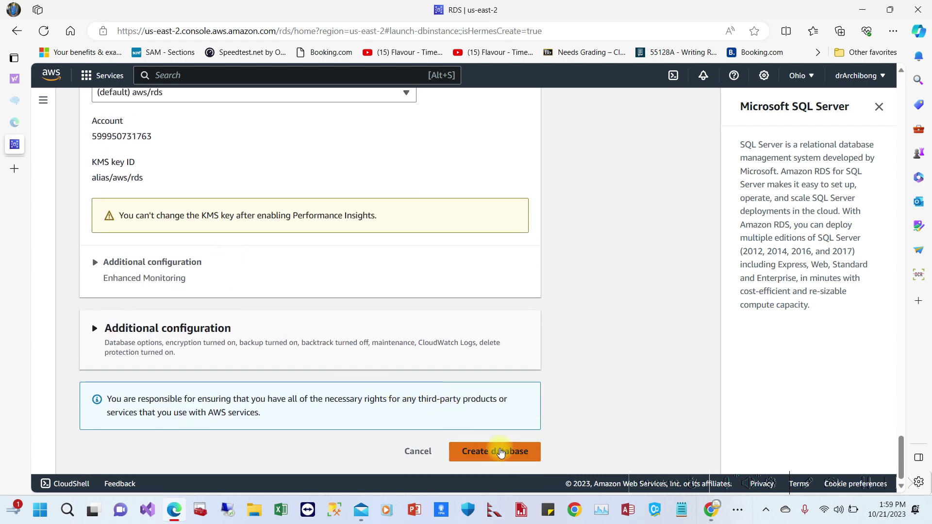
pyautogui.click(501, 451)
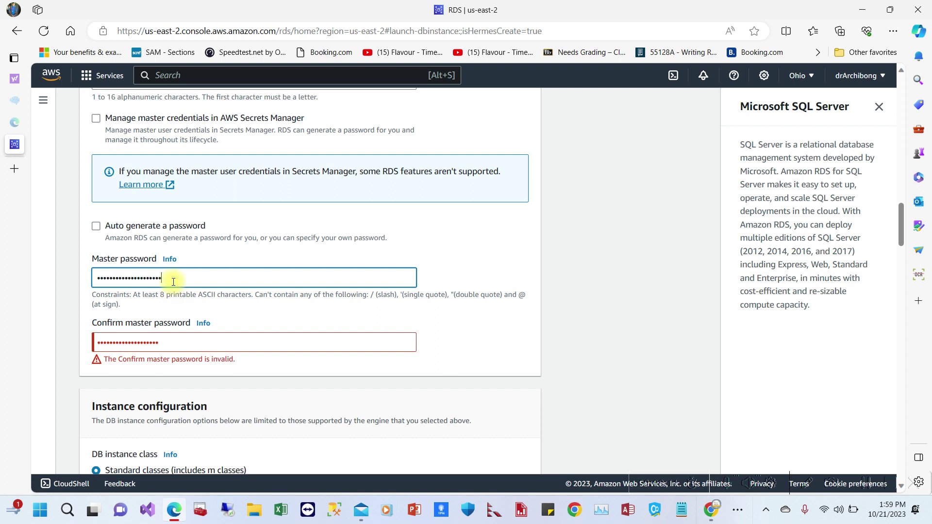
# Step: Replace the Master password with a newly typed password
pyautogui.moveTo(173, 281); pyautogui.dragTo(66, 284)
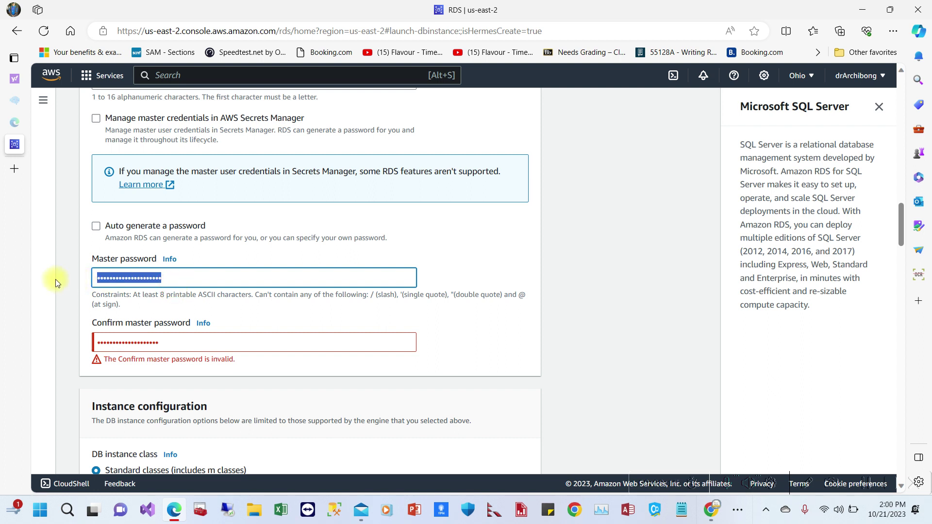
pyautogui.write('W')
pyautogui.press('BackSpace')
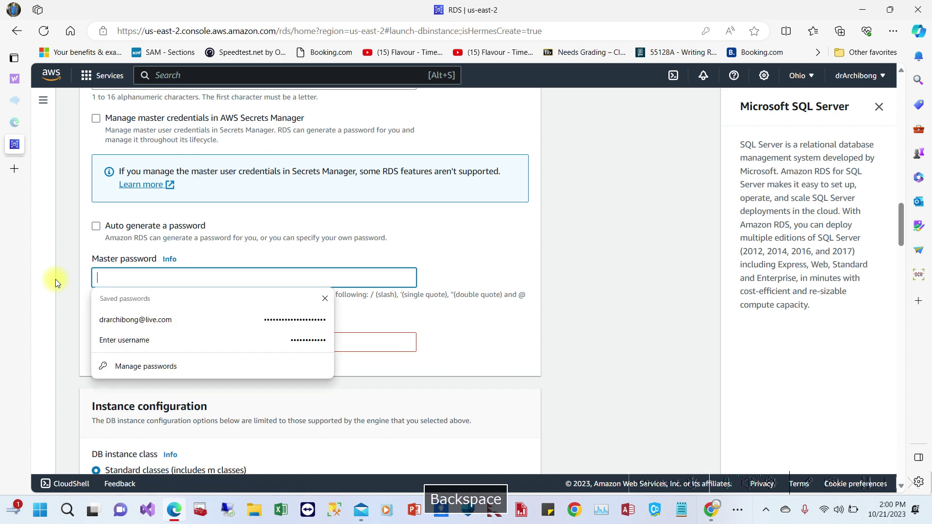
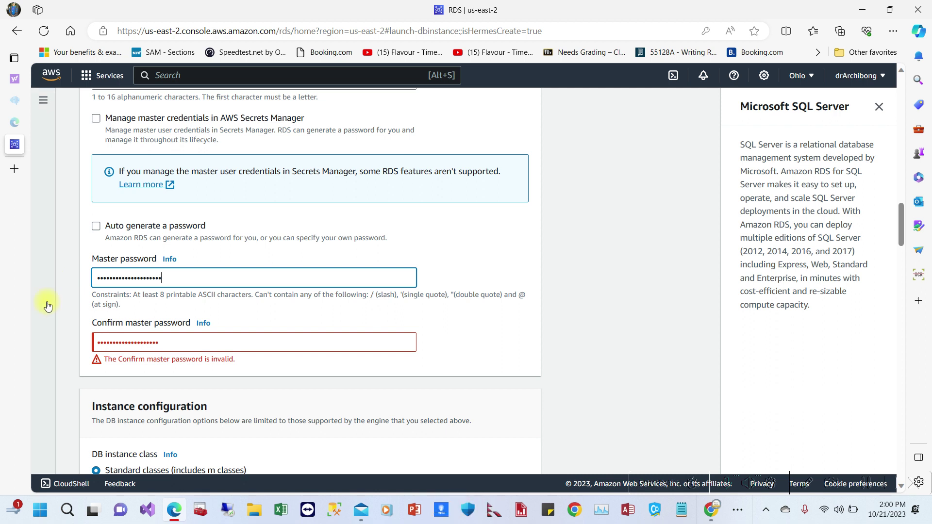
# Step: Overwrite Confirm master password with a new entry, which is still flagged as invalid
pyautogui.click(176, 349)
pyautogui.moveTo(176, 348); pyautogui.dragTo(51, 348)
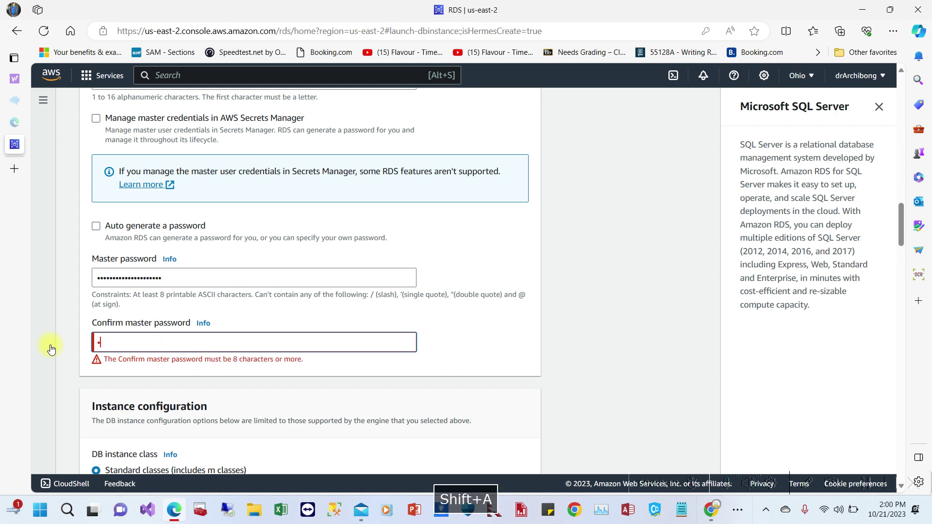
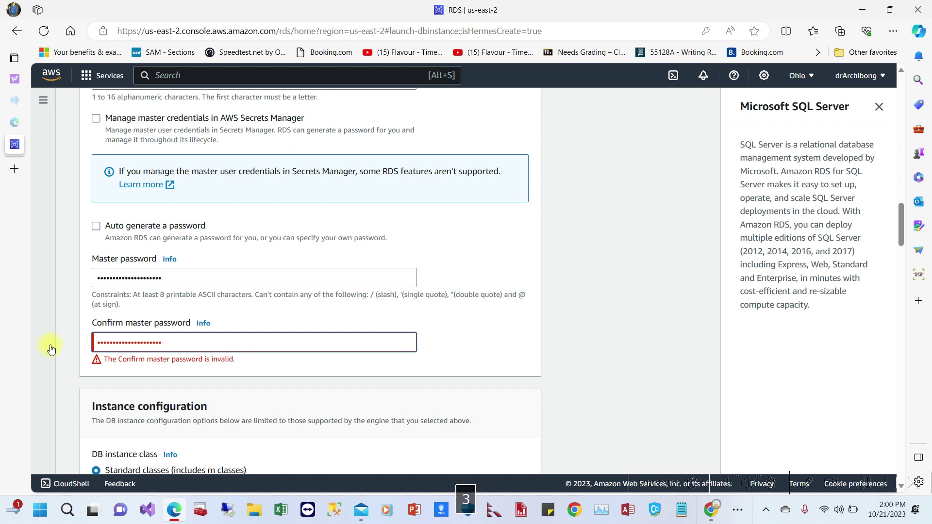
pyautogui.press('Return')
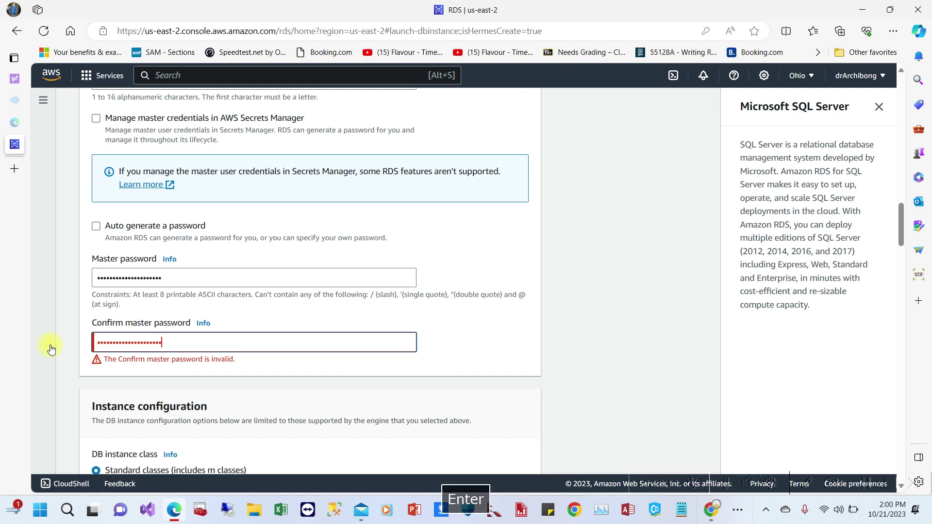
pyautogui.scroll(-3, 183, 340)
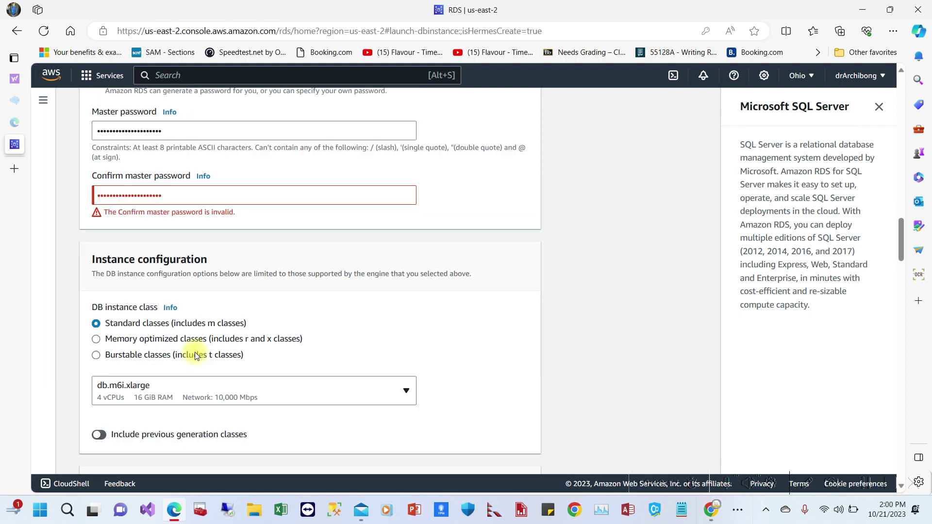
pyautogui.scroll(7, 194, 356)
pyautogui.scroll(-4, 212, 372)
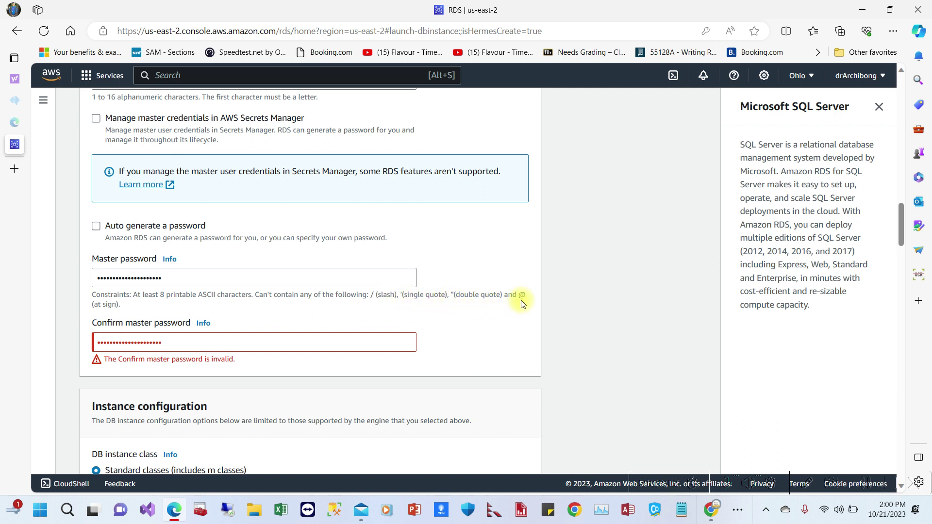
# Step: Retype the Master password and enter a matching Confirm master password to clear the error
pyautogui.moveTo(168, 276); pyautogui.dragTo(62, 280)
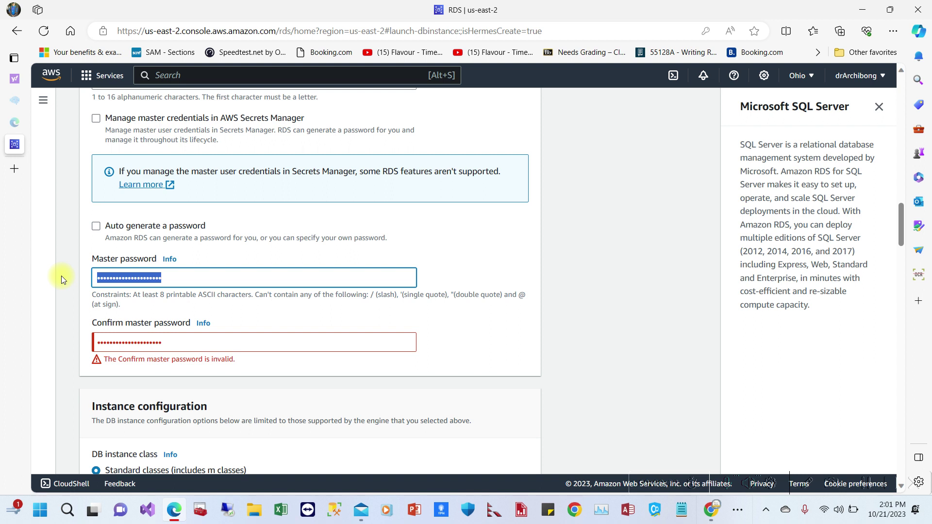
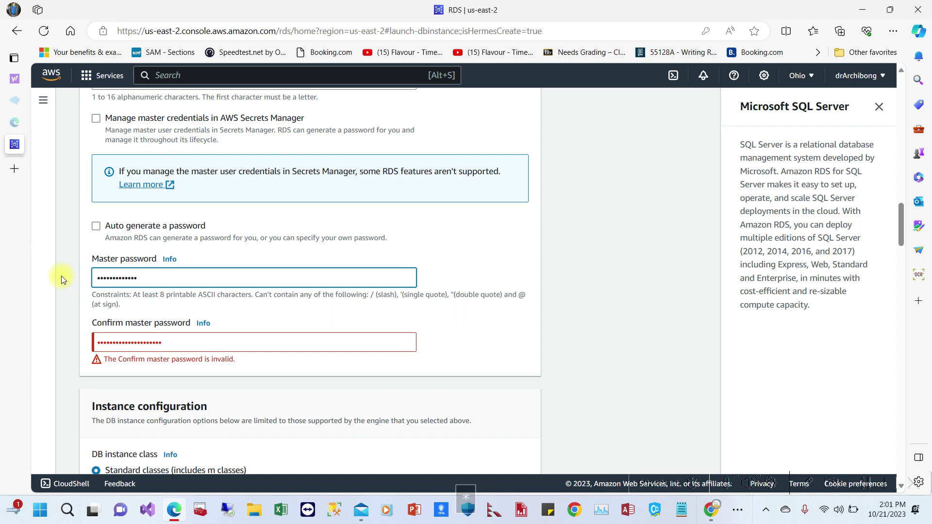
pyautogui.press('Tab')
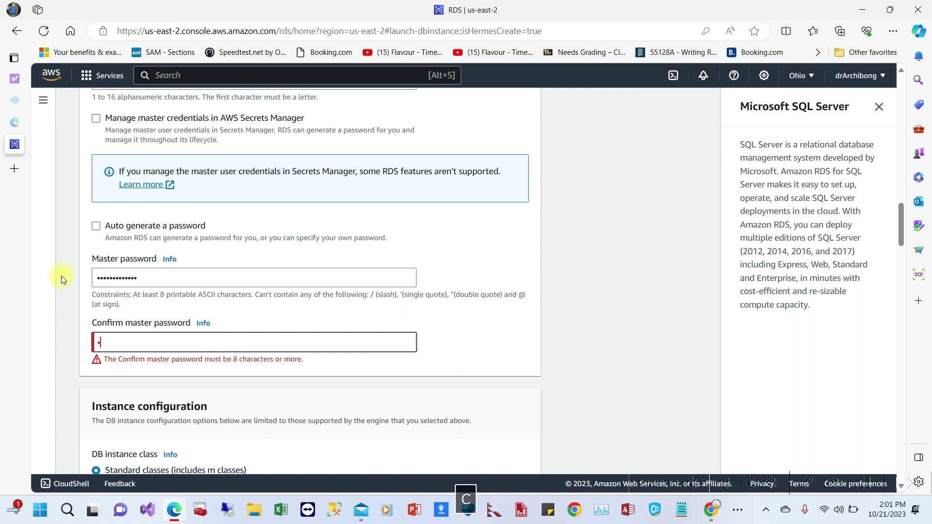
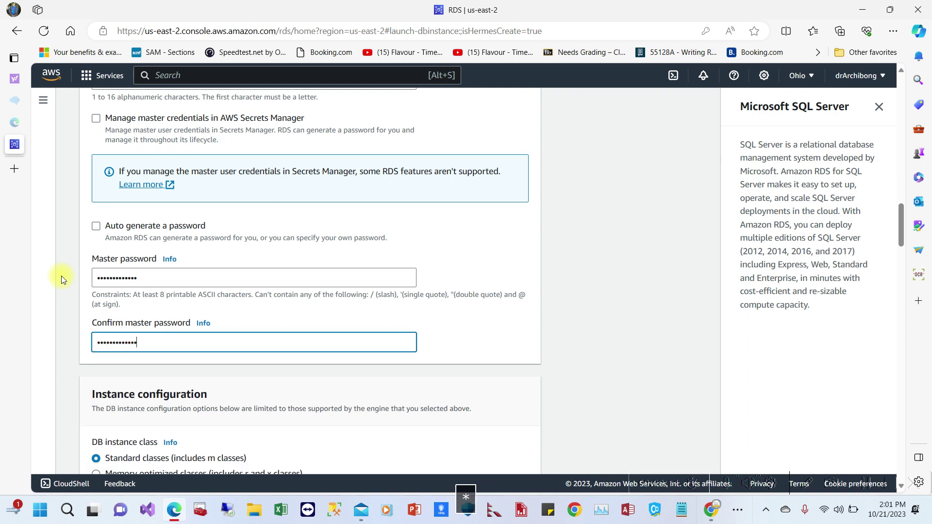
pyautogui.press('Return')
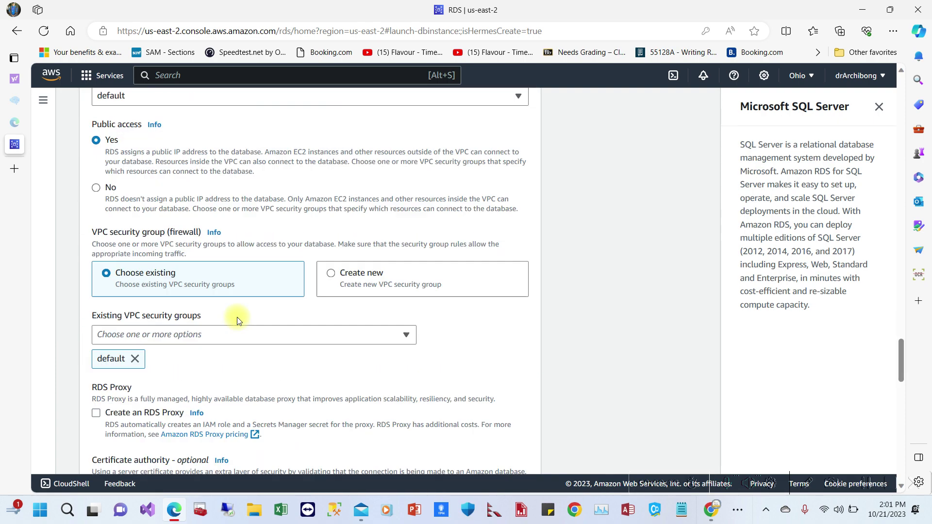
# Step: Submit Create database, browse directories for Windows authentication, and start creating a new directory
pyautogui.scroll(-15, 238, 332)
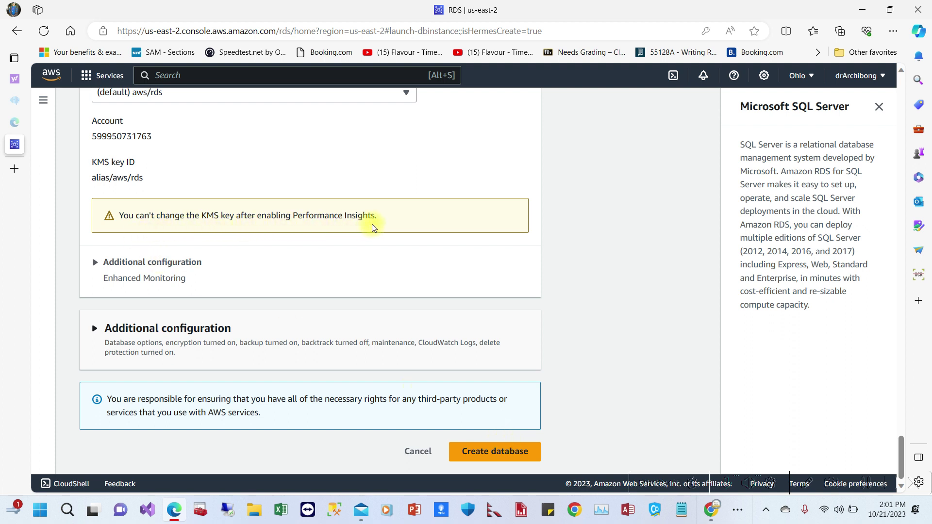
pyautogui.click(493, 447)
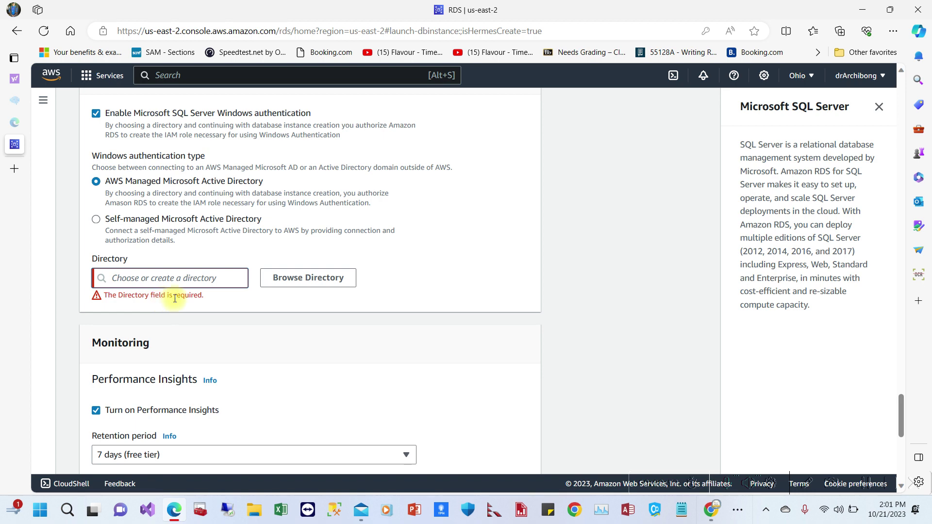
pyautogui.click(296, 284)
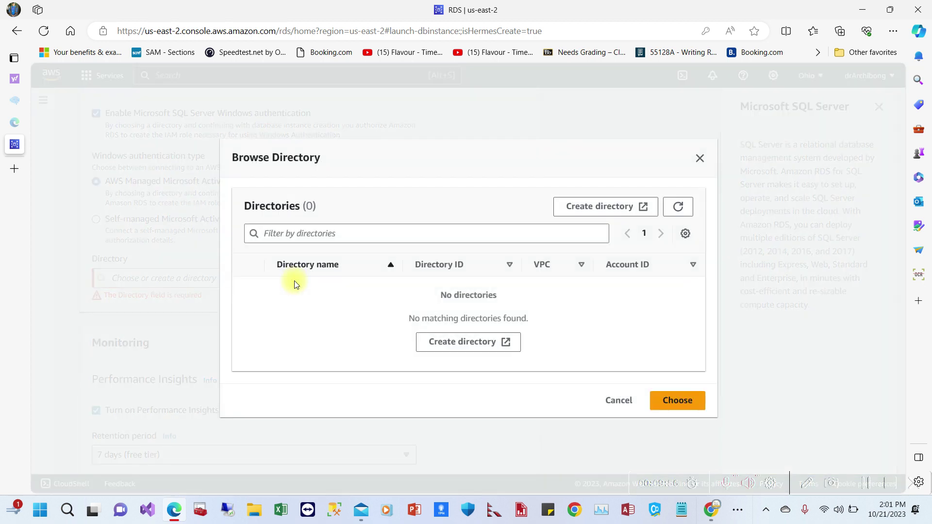
pyautogui.click(613, 214)
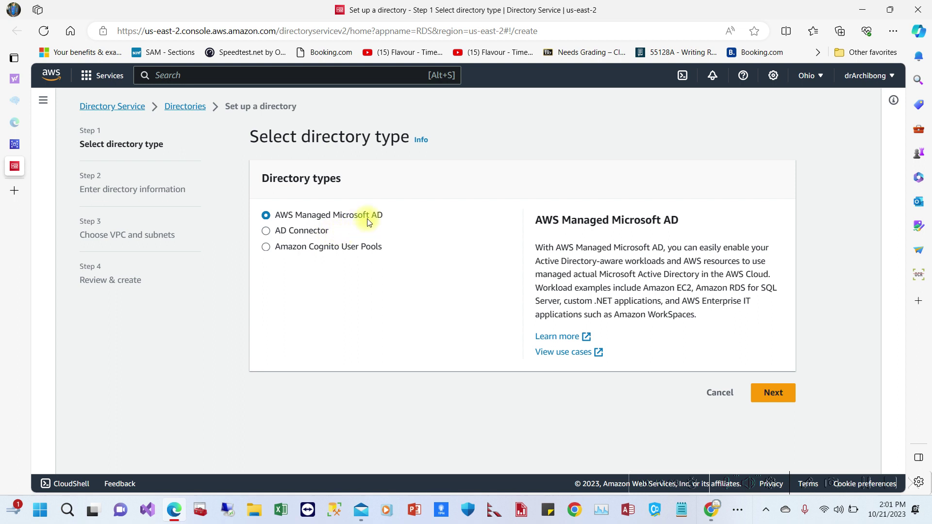
# Step: Continue with AWS Managed Microsoft AD and choose Standard Edition for the directory
pyautogui.click(777, 399)
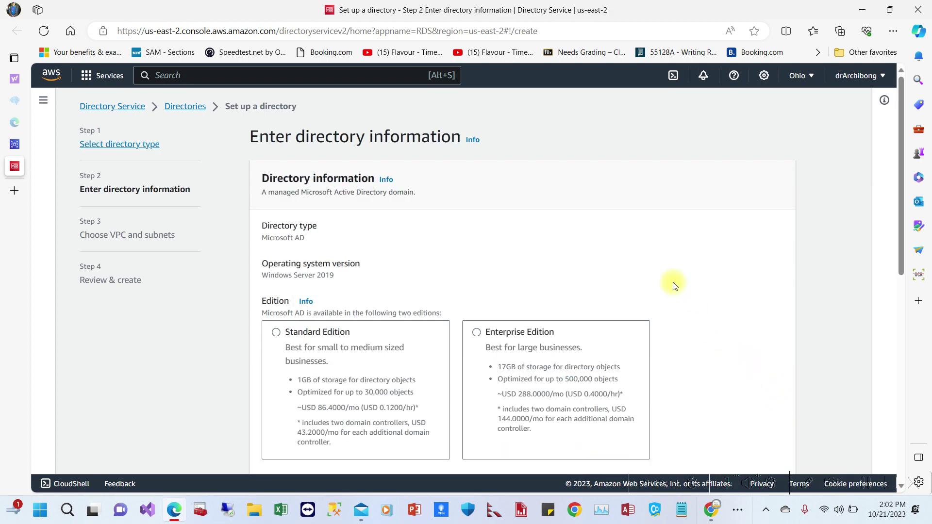
pyautogui.scroll(-3, 673, 286)
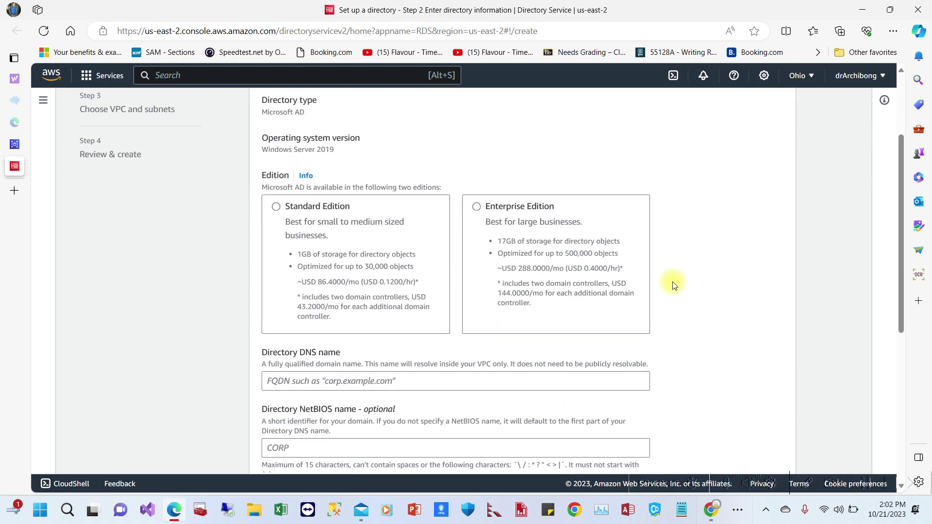
pyautogui.click(281, 204)
pyautogui.scroll(-3, 582, 204)
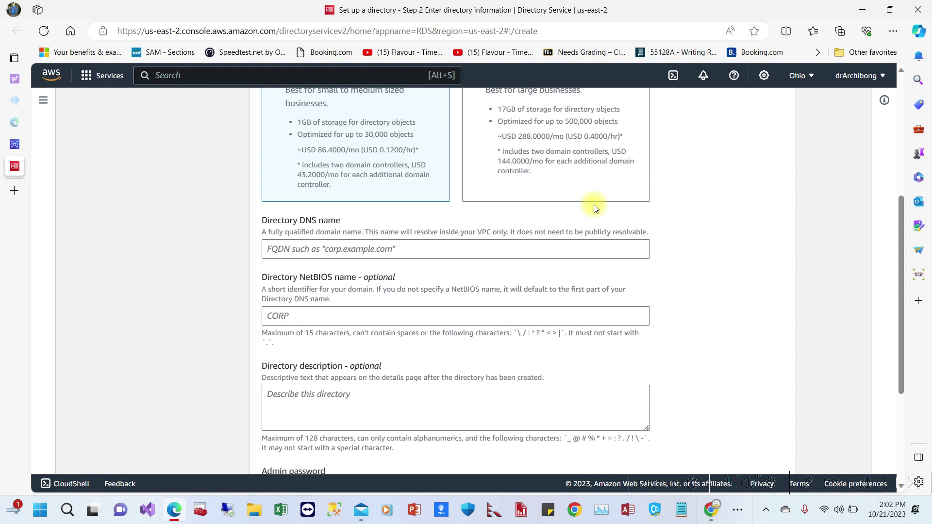
pyautogui.scroll(-2, 596, 208)
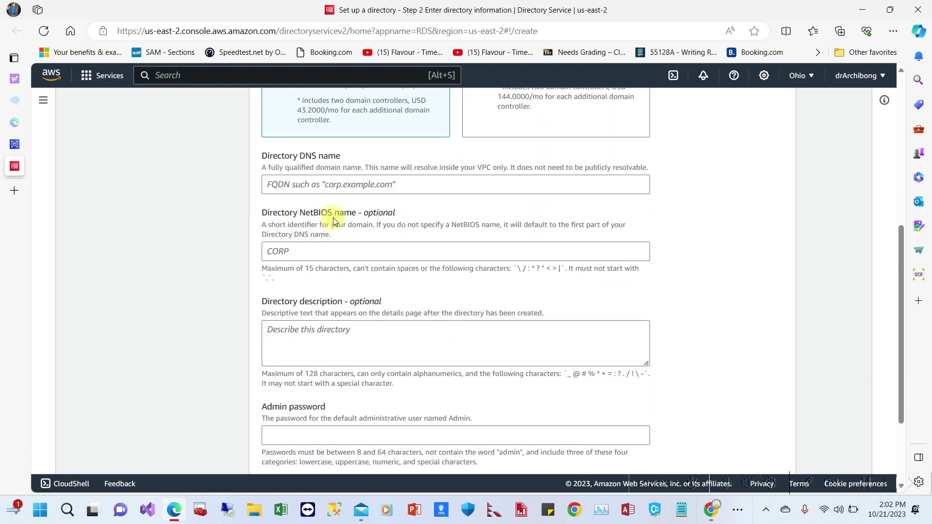
pyautogui.click(318, 249)
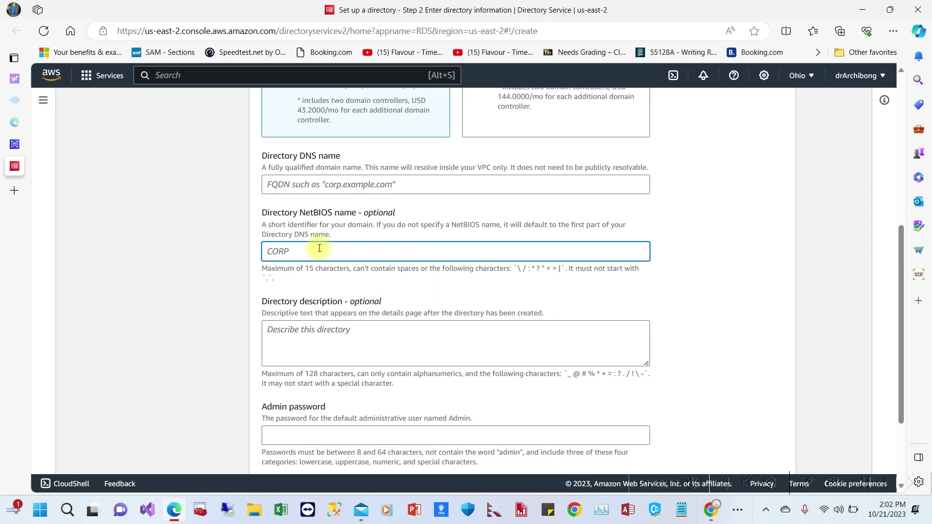
# Step: Enter NetBIOS name sqlserverdatabase and directory description testing
pyautogui.write('M')
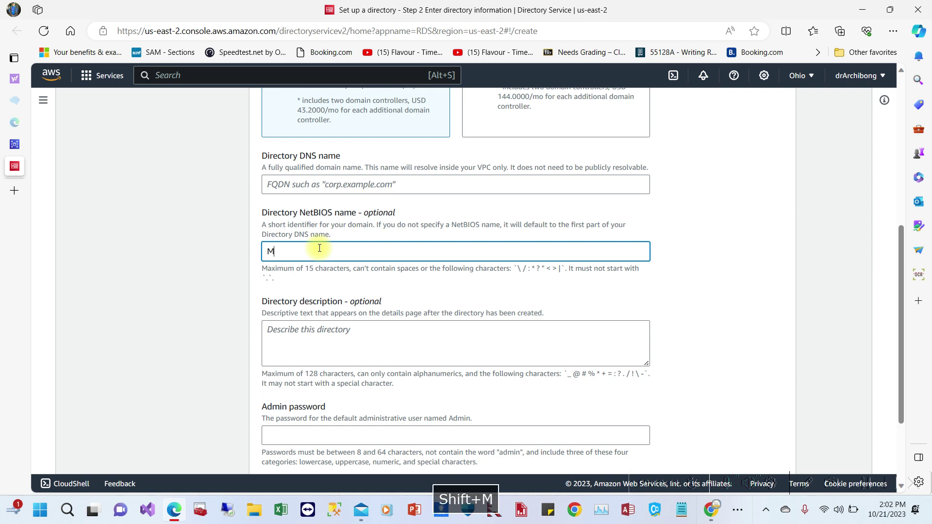
pyautogui.press('BackSpace')
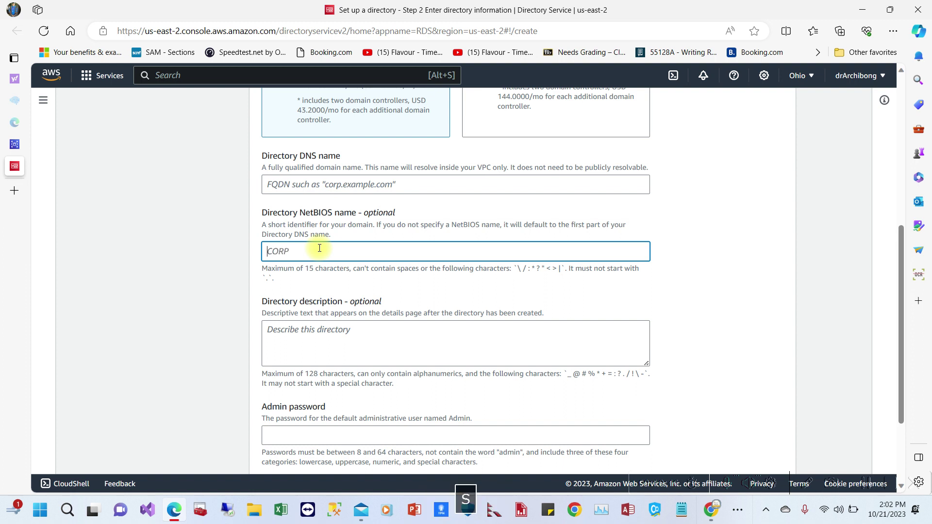
pyautogui.write('sqlserver')
pyautogui.press('capslock')
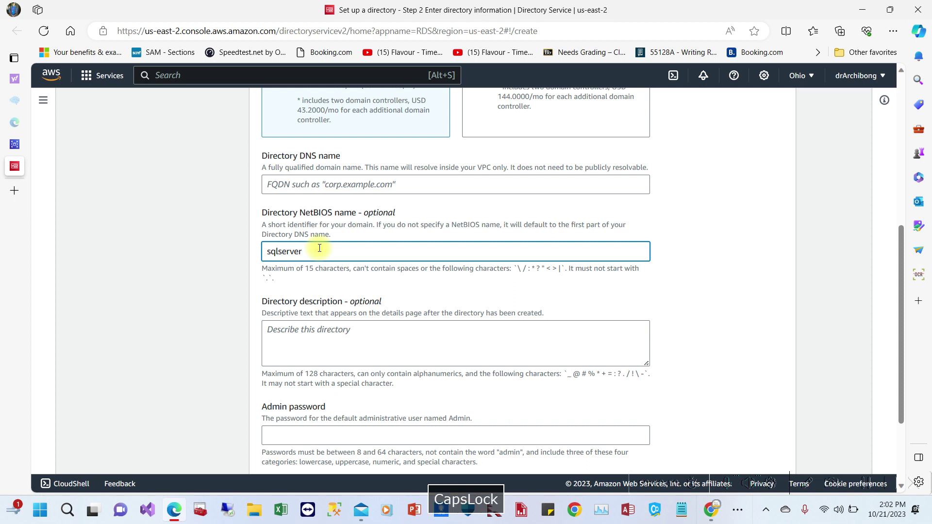
pyautogui.write('DB')
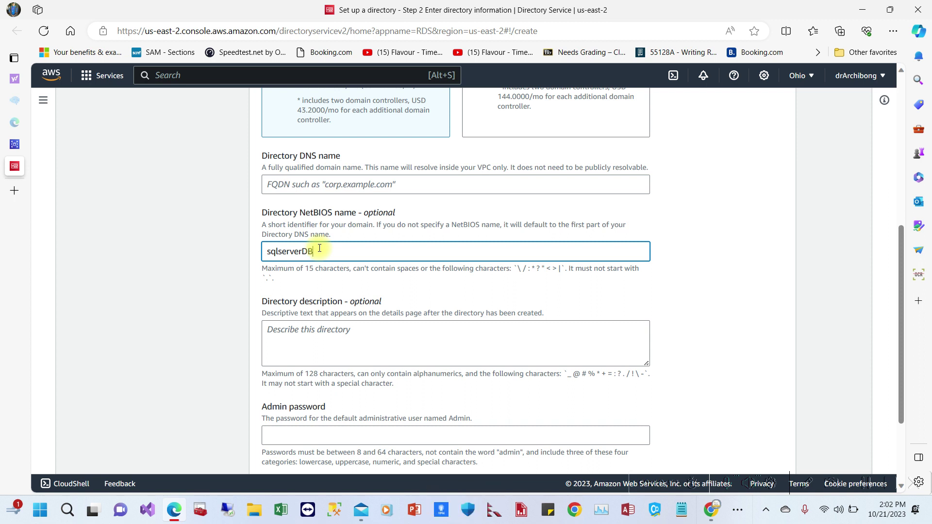
pyautogui.press('BackSpace')
pyautogui.press('BackSpace')
pyautogui.press('capslock')
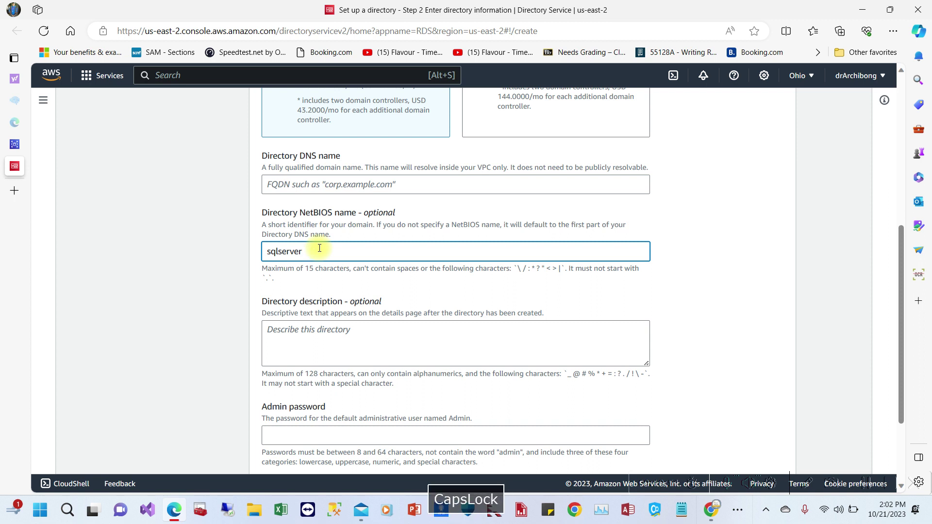
pyautogui.write('dat')
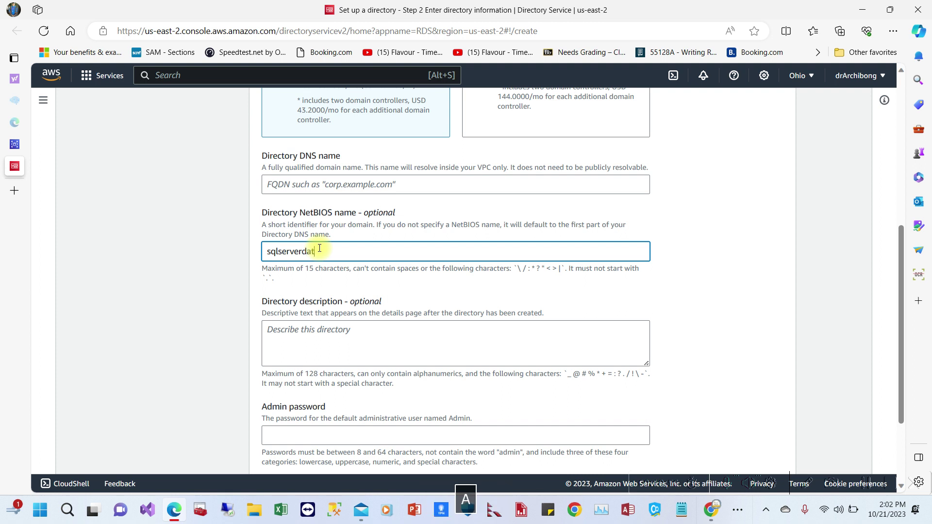
pyautogui.write('abase')
pyautogui.press('Tab')
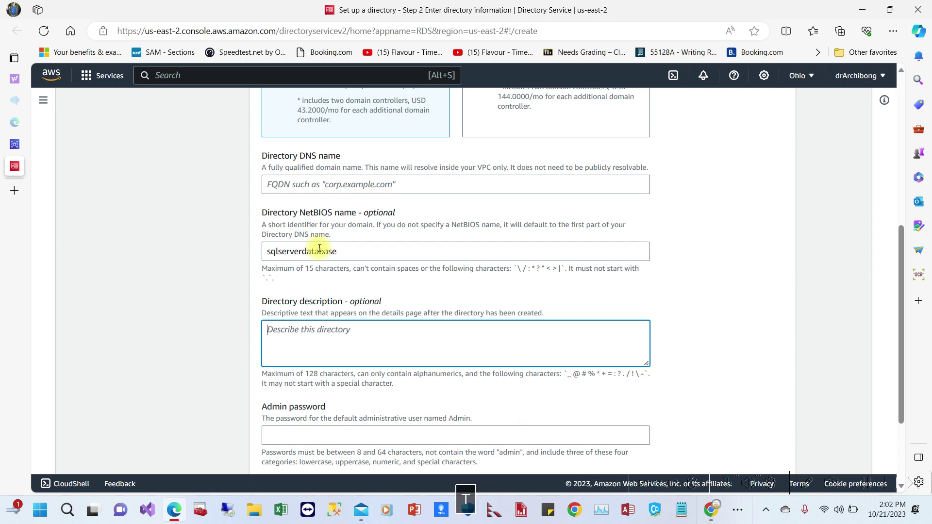
pyautogui.write('testing')
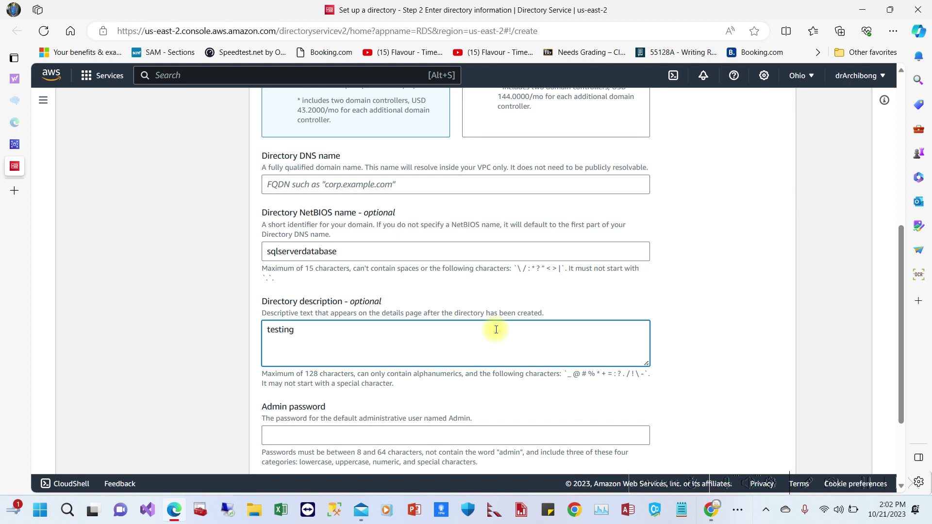
# Step: Type the directory admin password, confirm it, and submit the directory information
pyautogui.scroll(-2, 533, 405)
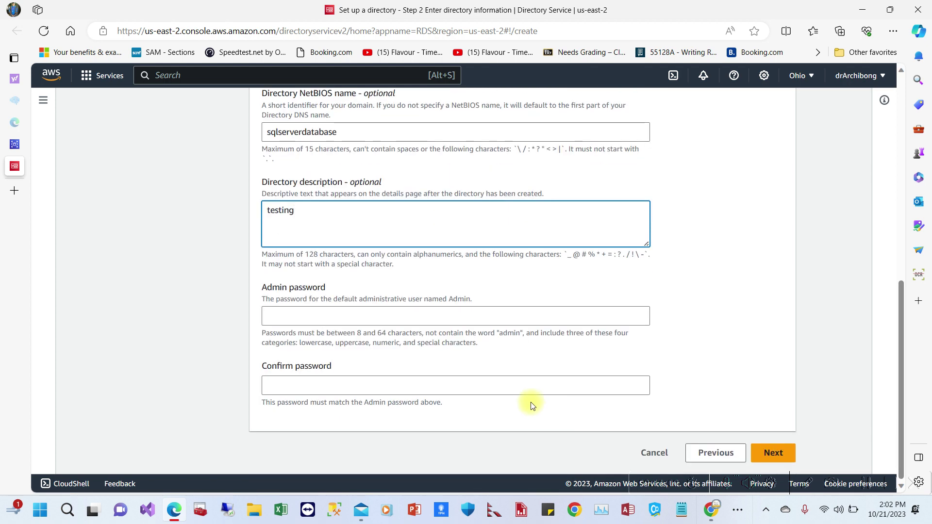
pyautogui.click(301, 319)
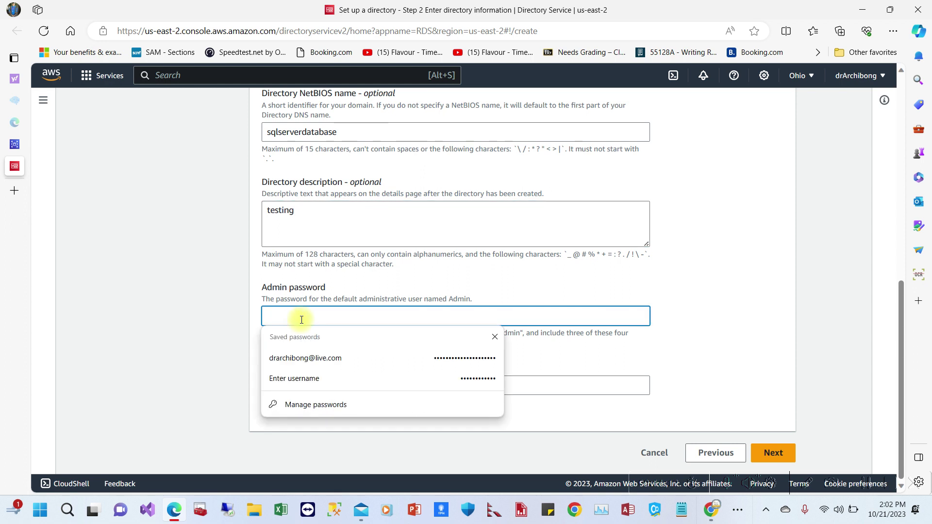
pyautogui.click(486, 286)
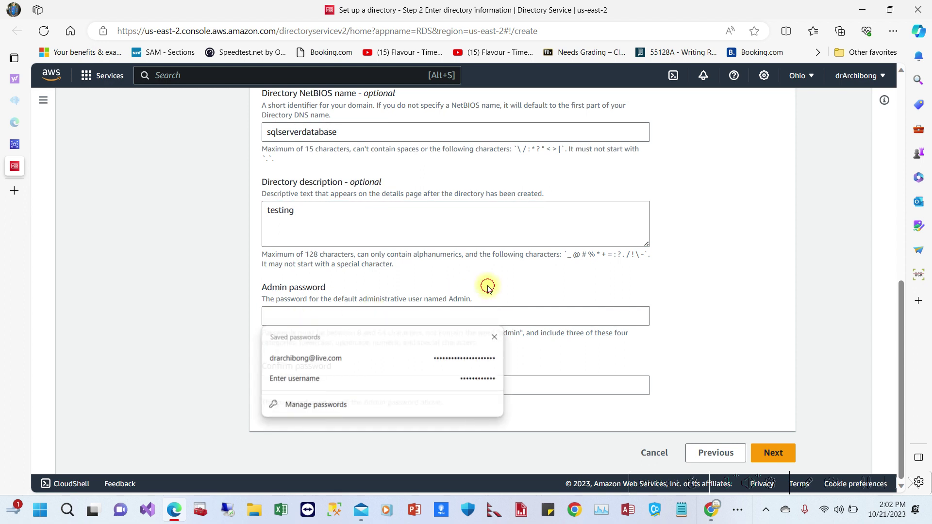
pyautogui.click(308, 318)
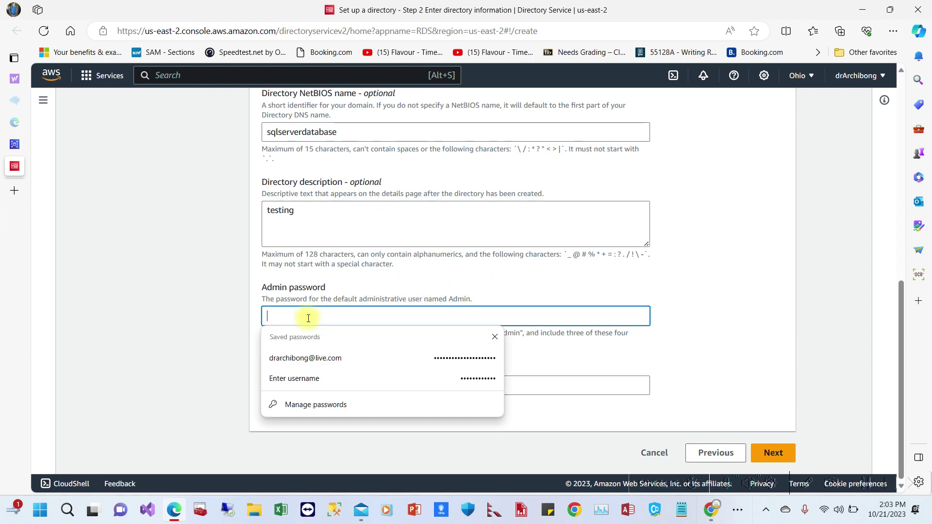
pyautogui.write('•••••')
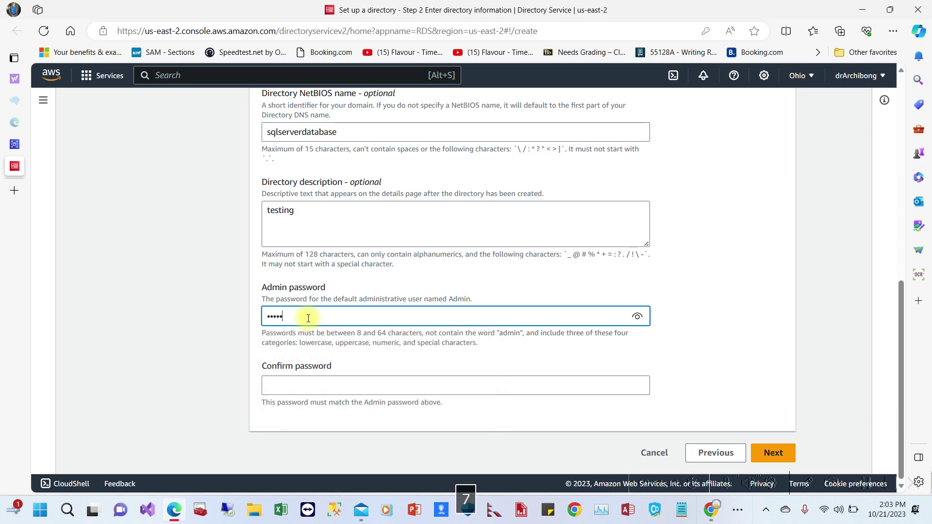
pyautogui.write('••••••••')
pyautogui.press('Tab')
pyautogui.write('•••')
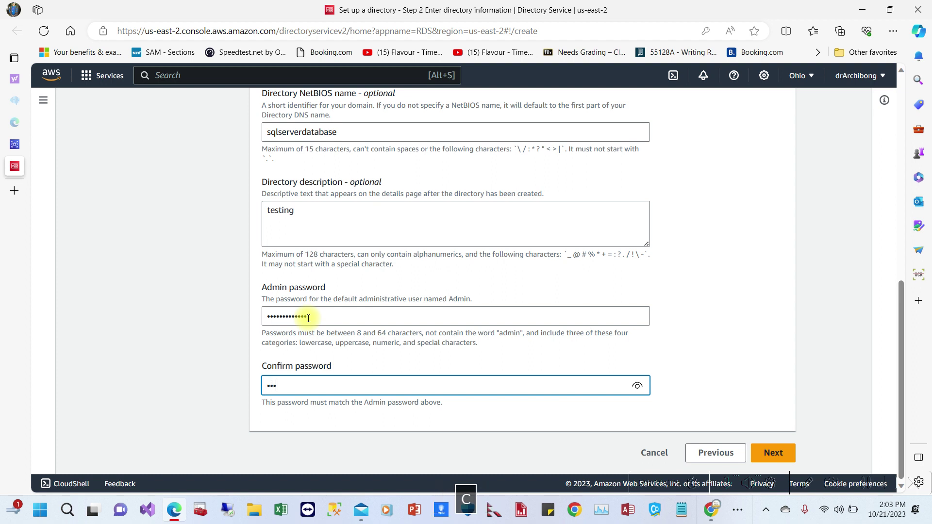
pyautogui.write('••••••••••')
pyautogui.press('Return')
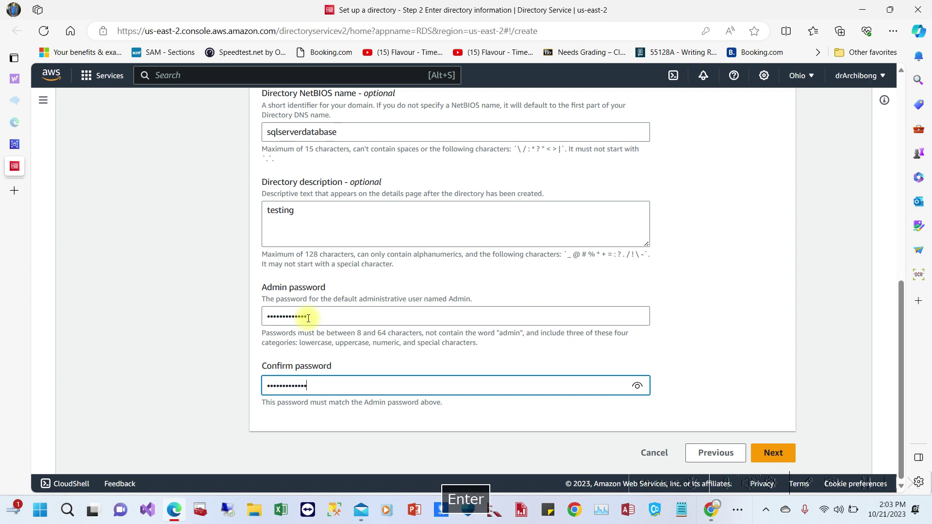
# Step: Shorten the too-long NetBIOS name to sqlserverdata after the validation errors
pyautogui.click(786, 454)
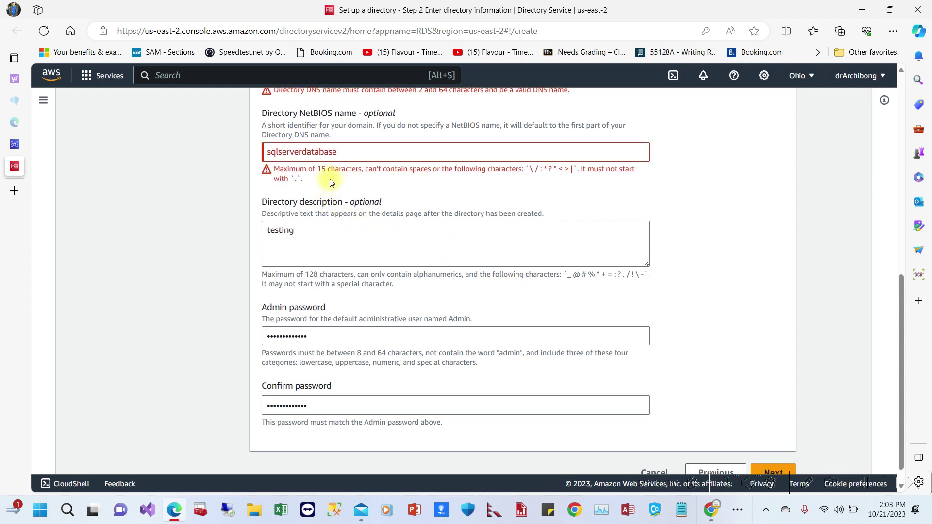
pyautogui.click(351, 149)
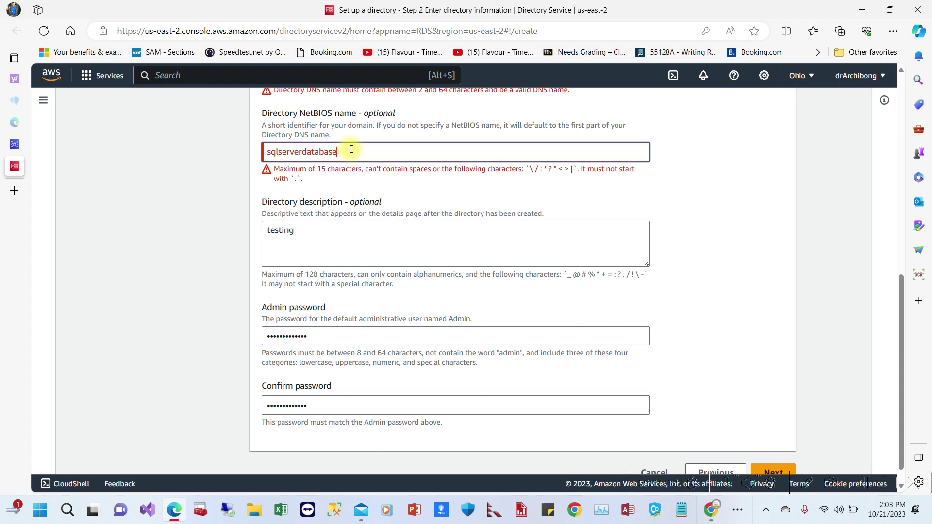
pyautogui.press('BackSpace')
pyautogui.press('BackSpace')
pyautogui.press('BackSpace')
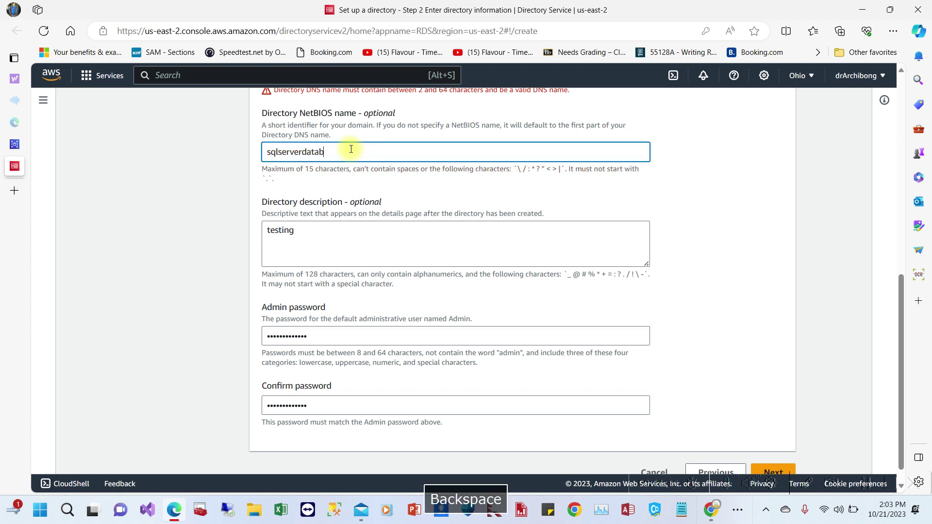
pyautogui.press('BackSpace')
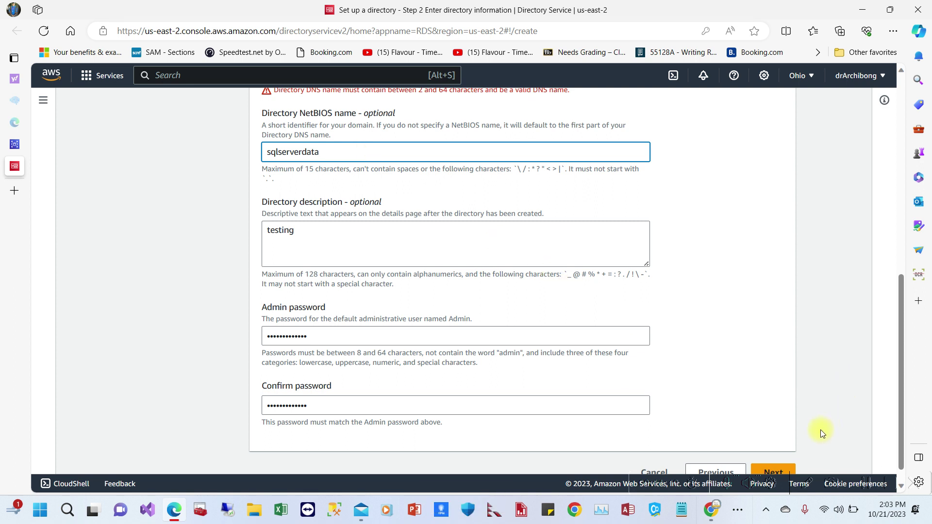
pyautogui.click(776, 469)
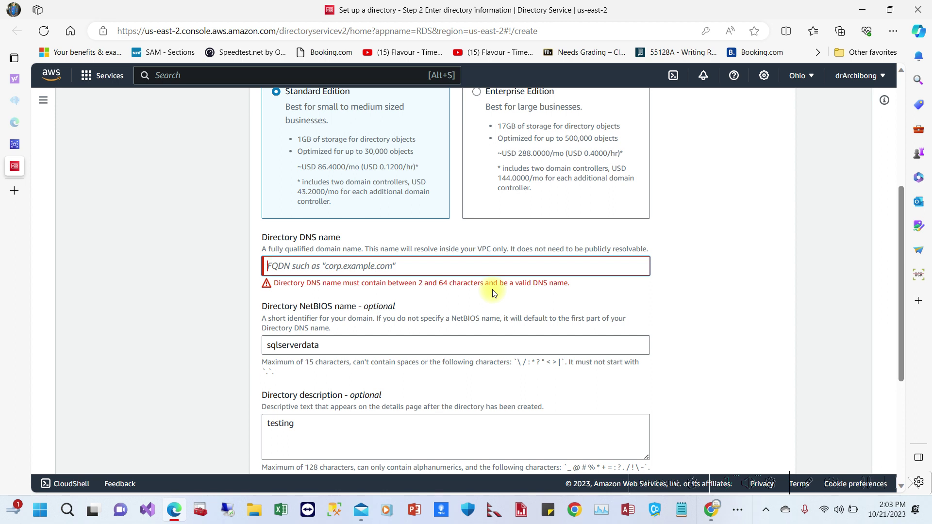
# Step: Enter sqlserverdb.com as the Directory DNS name
pyautogui.write('sqlser')
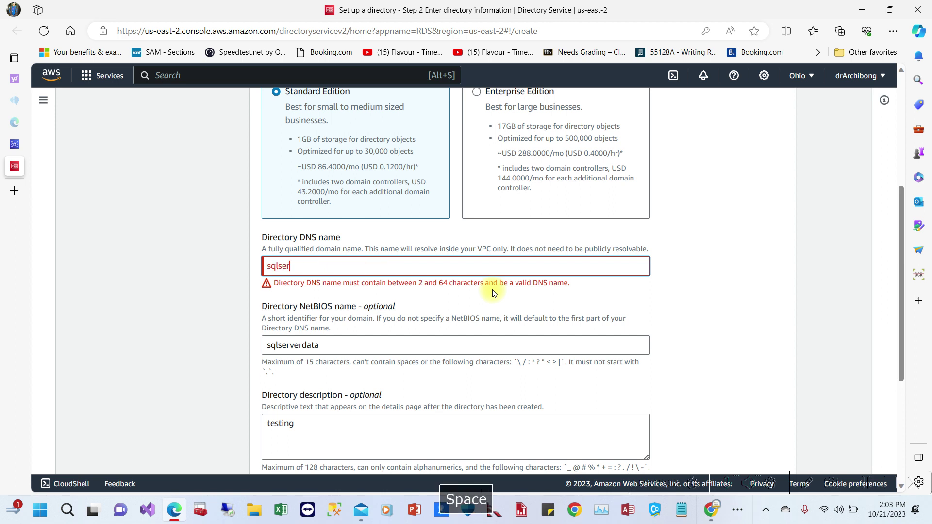
pyautogui.write('ver')
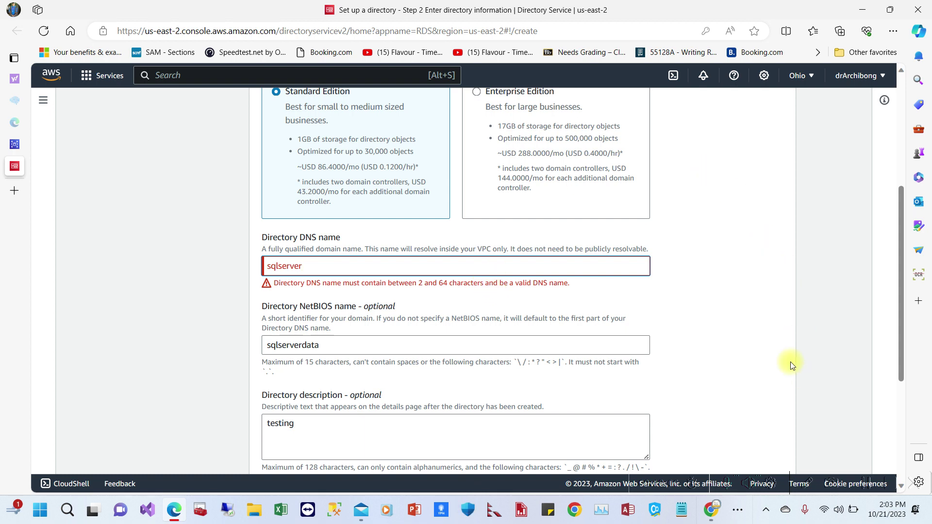
pyautogui.scroll(-4, 777, 352)
pyautogui.scroll(3, 735, 316)
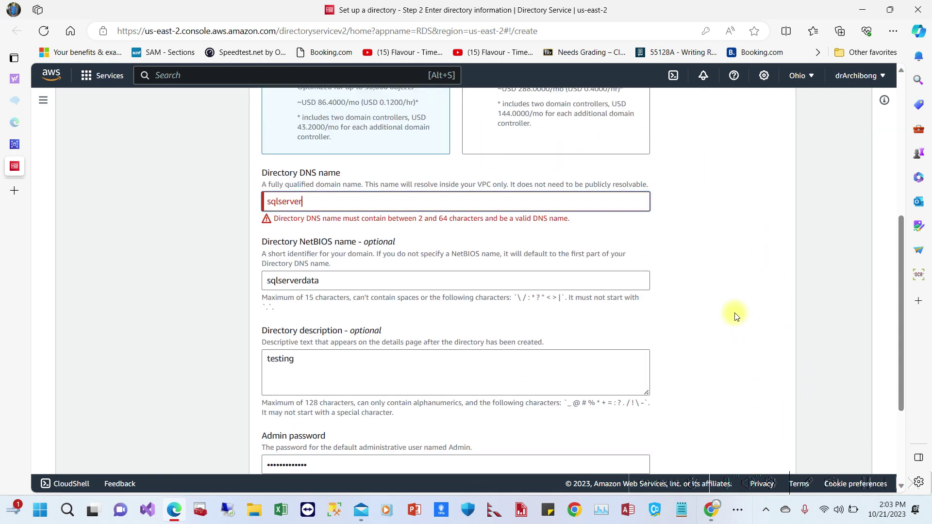
pyautogui.write('dba')
pyautogui.press('BackSpace')
pyautogui.press('BackSpace')
pyautogui.press('BackSpace')
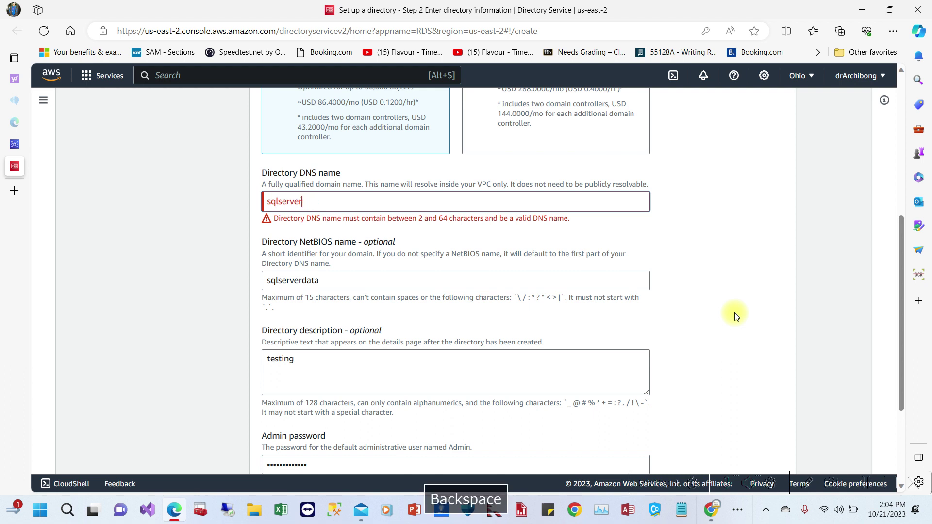
pyautogui.write('d')
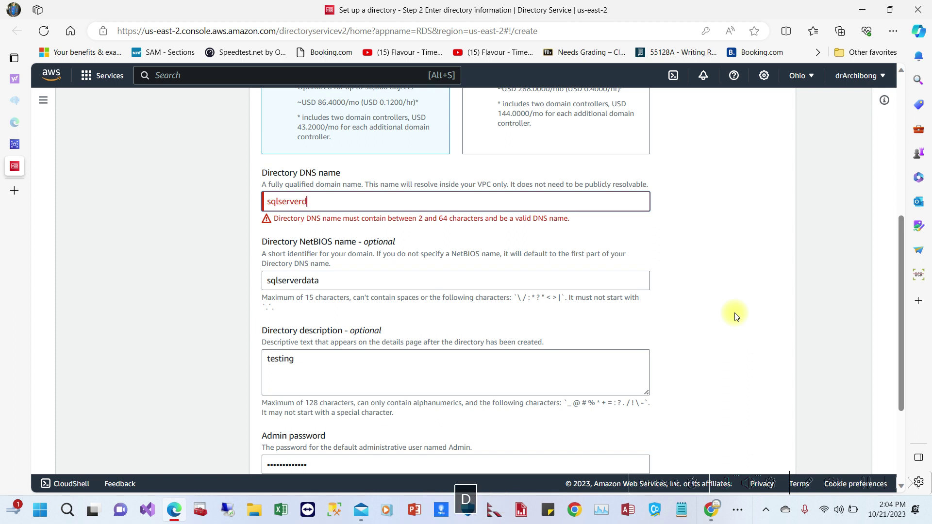
pyautogui.write('b.com')
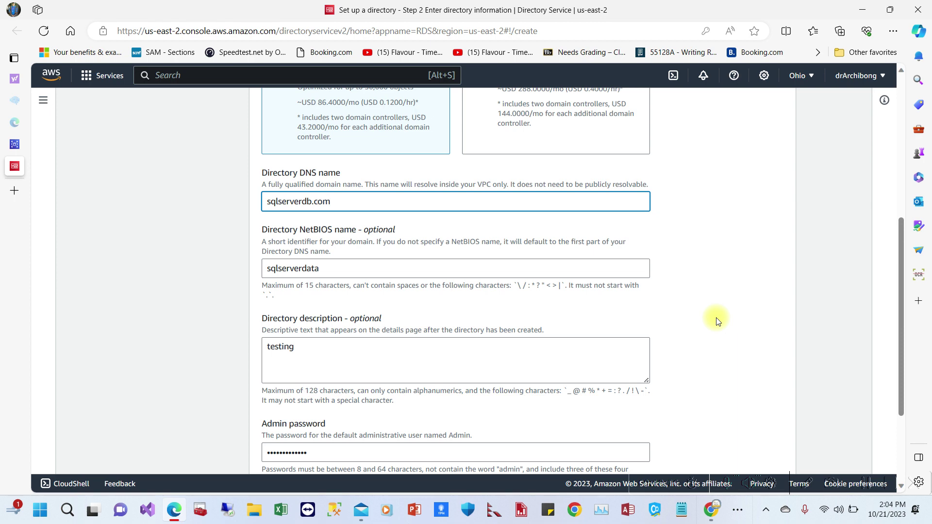
pyautogui.scroll(-3, 716, 321)
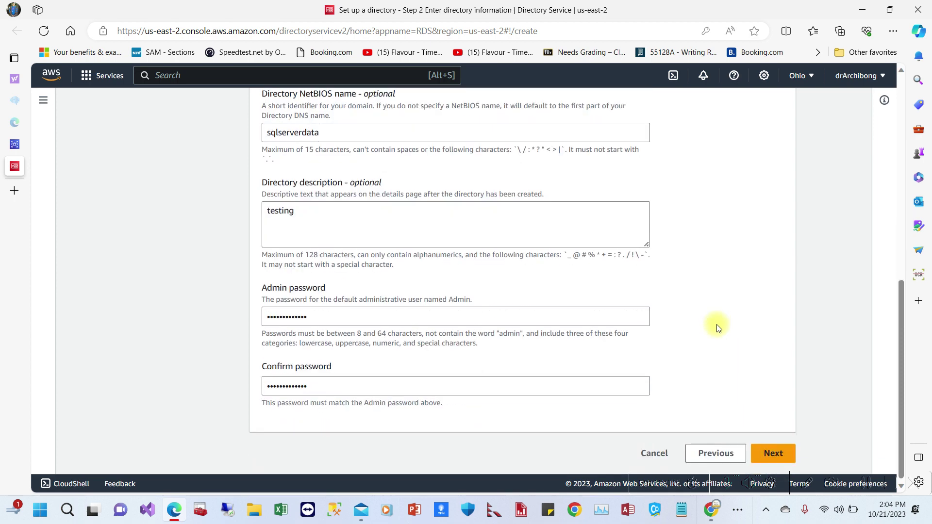
# Step: Accept the VPC and subnets, review, and create the sqlserverdb.com Microsoft AD directory
pyautogui.click(773, 456)
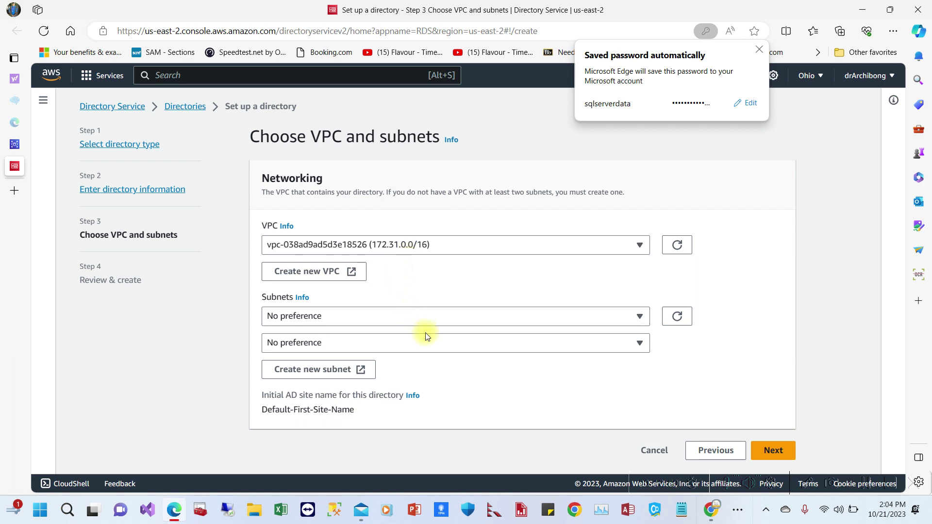
pyautogui.click(776, 452)
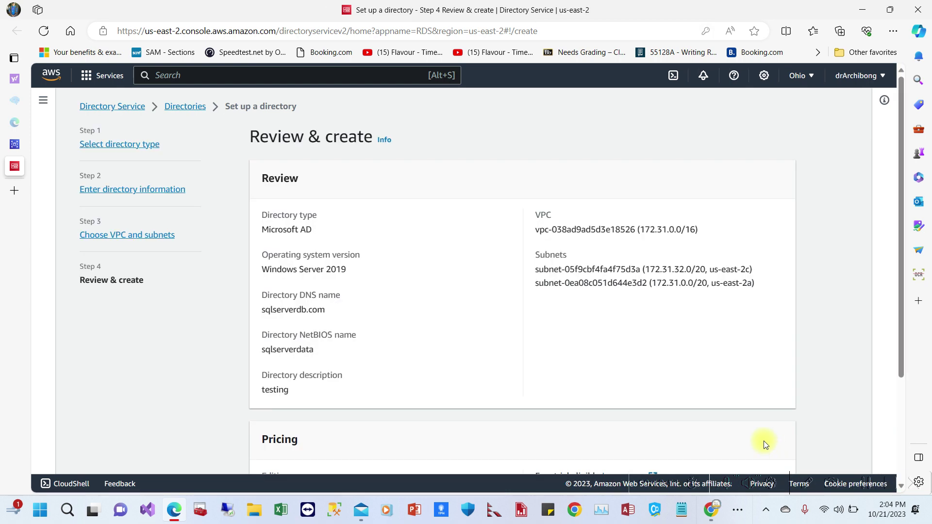
pyautogui.scroll(-3, 406, 316)
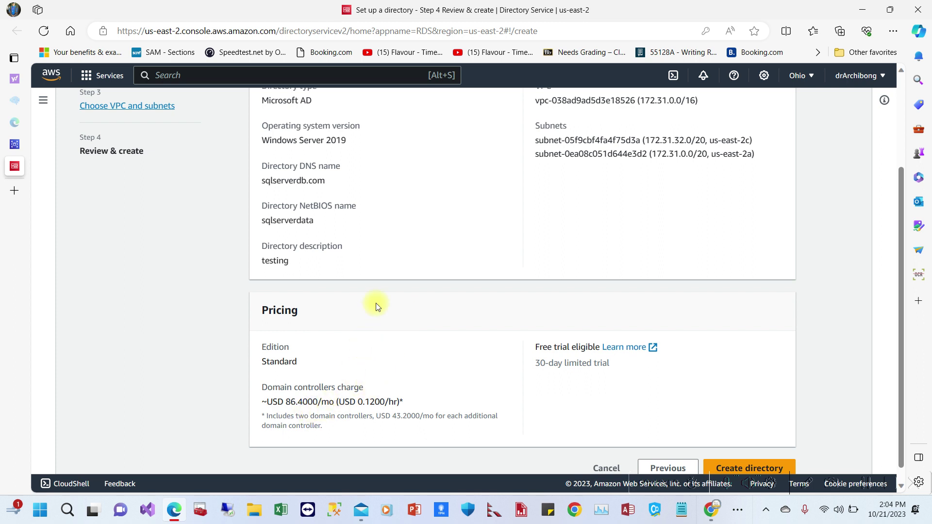
pyautogui.scroll(-1, 376, 303)
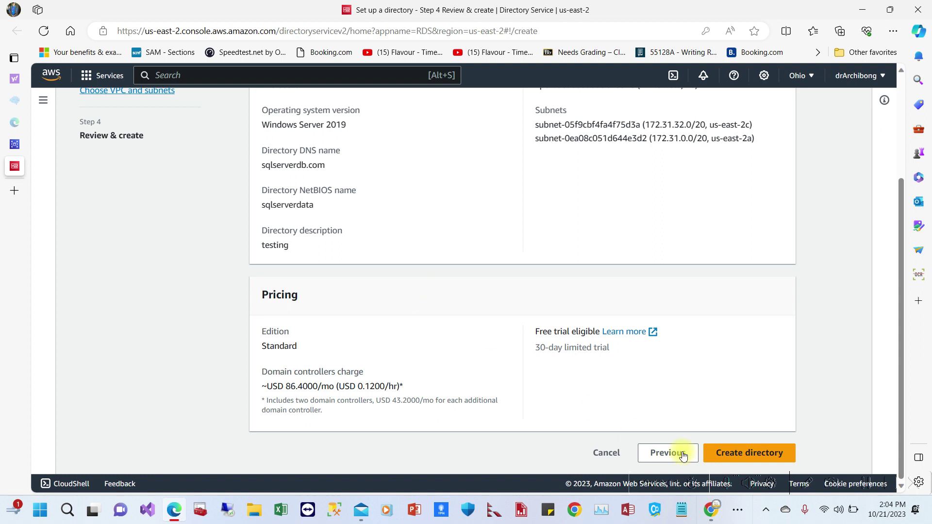
pyautogui.click(733, 451)
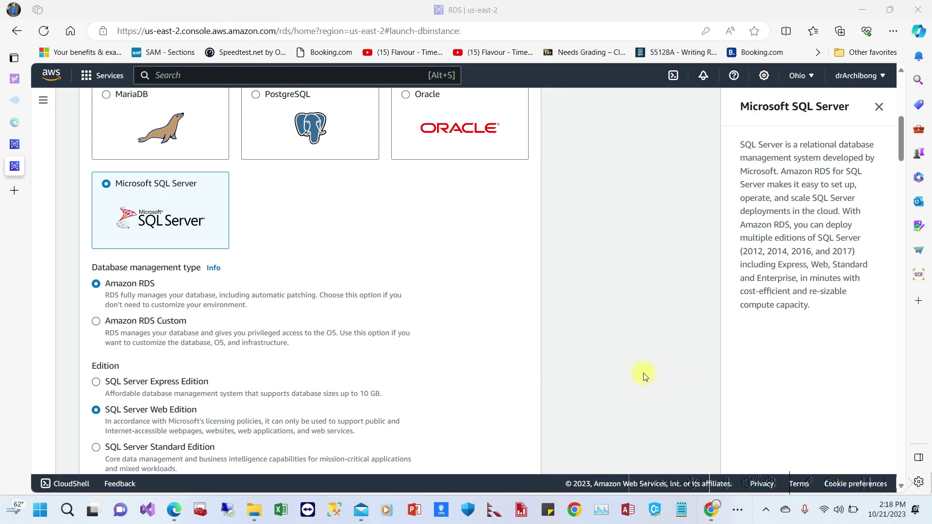
# Step: Switch the database edition to SQL Server Standard Edition and scroll through Settings and credentials
pyautogui.scroll(8, 645, 376)
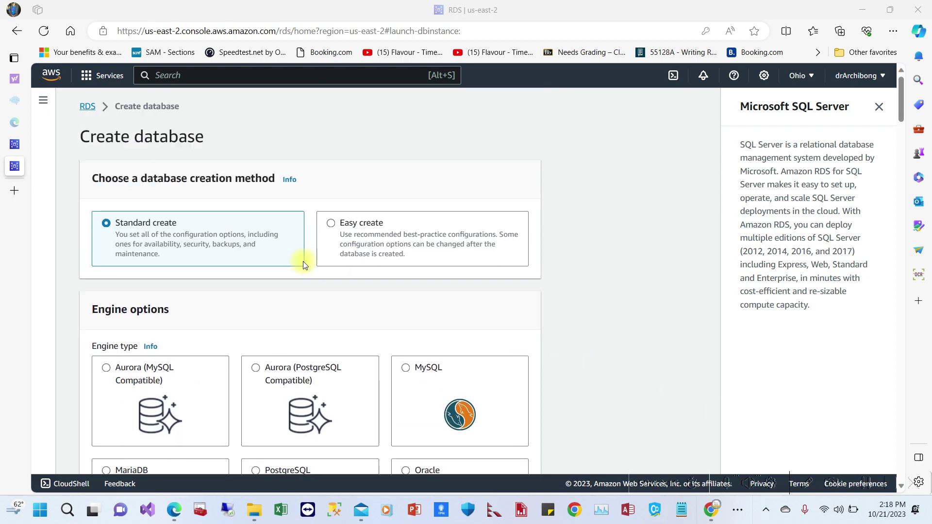
pyautogui.scroll(-1, 298, 262)
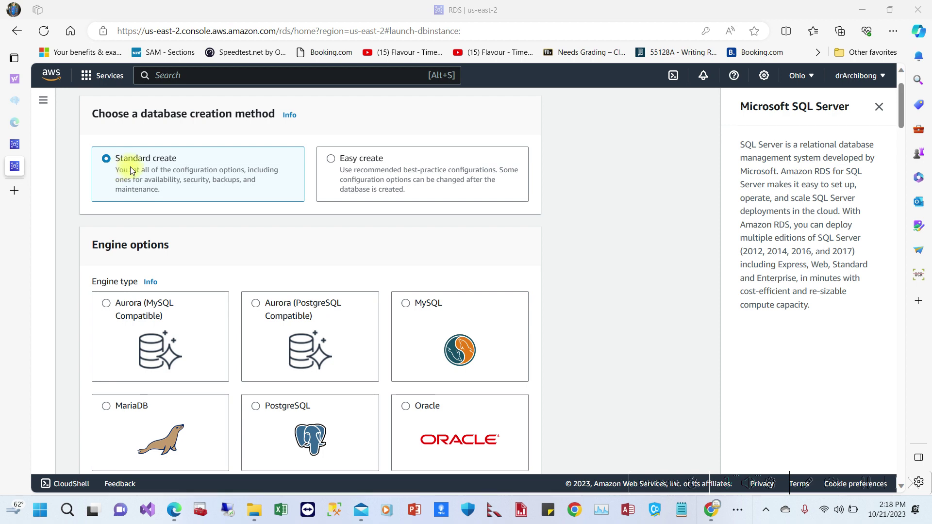
pyautogui.scroll(-4, 206, 184)
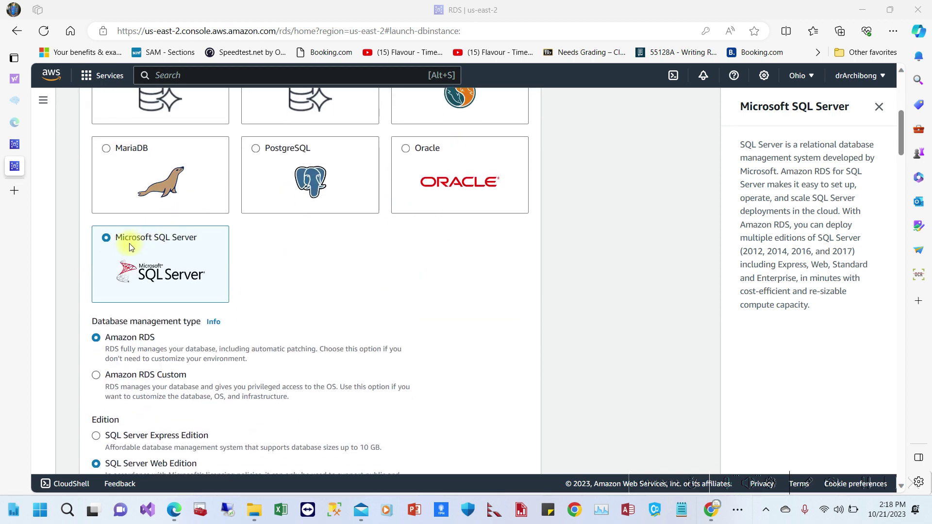
pyautogui.scroll(-2, 201, 255)
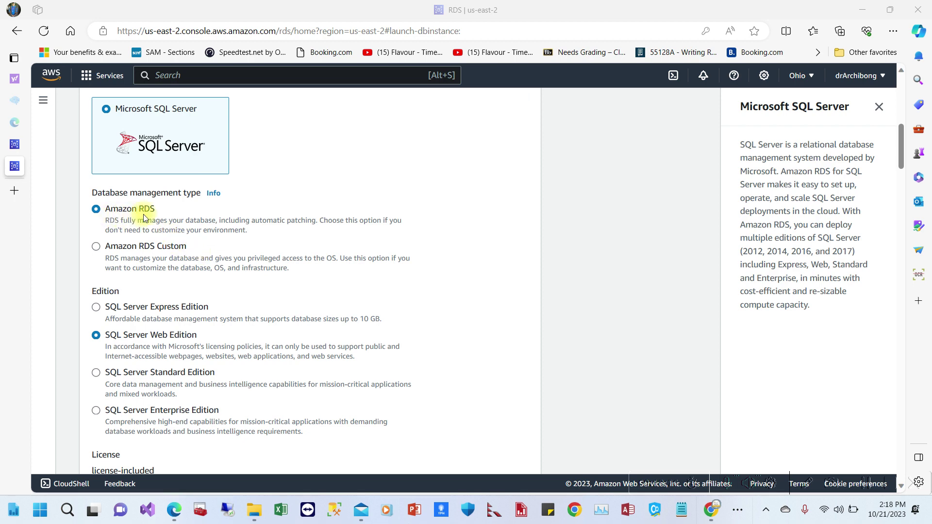
pyautogui.scroll(-2, 156, 213)
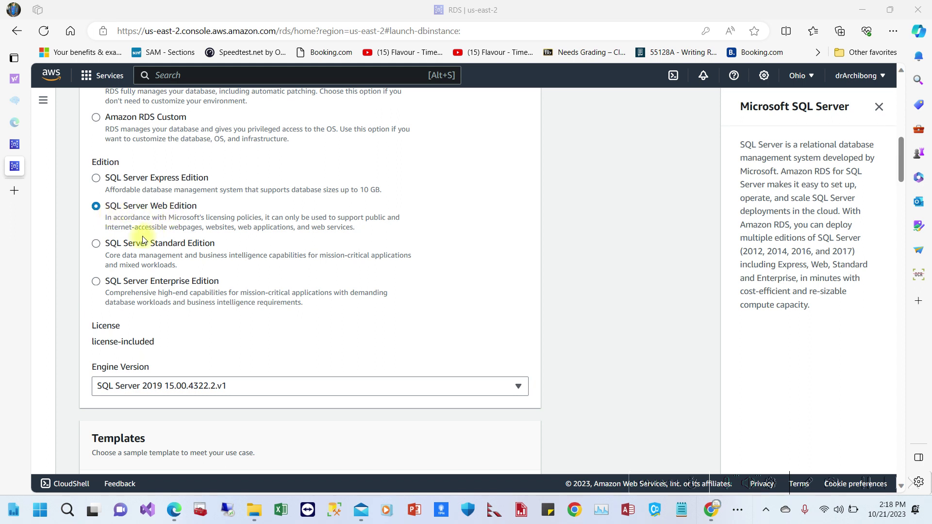
pyautogui.click(96, 247)
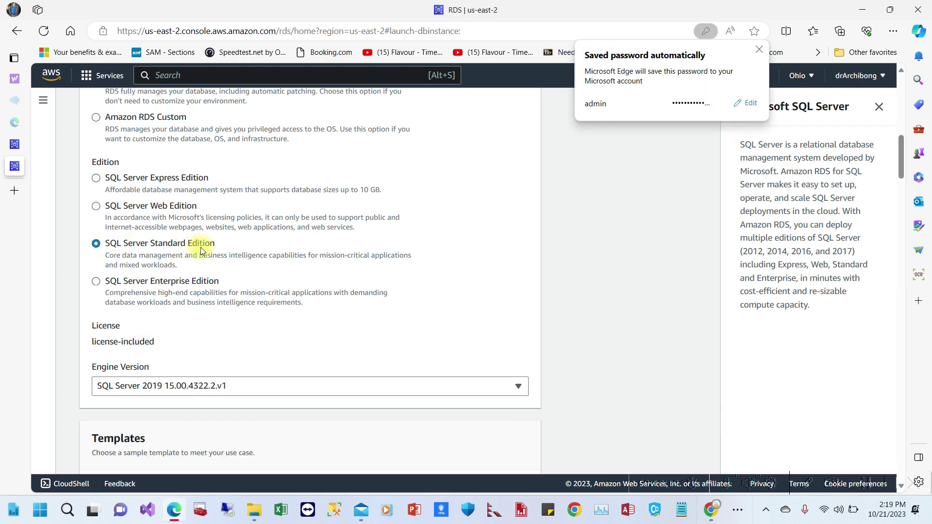
pyautogui.scroll(-4, 202, 250)
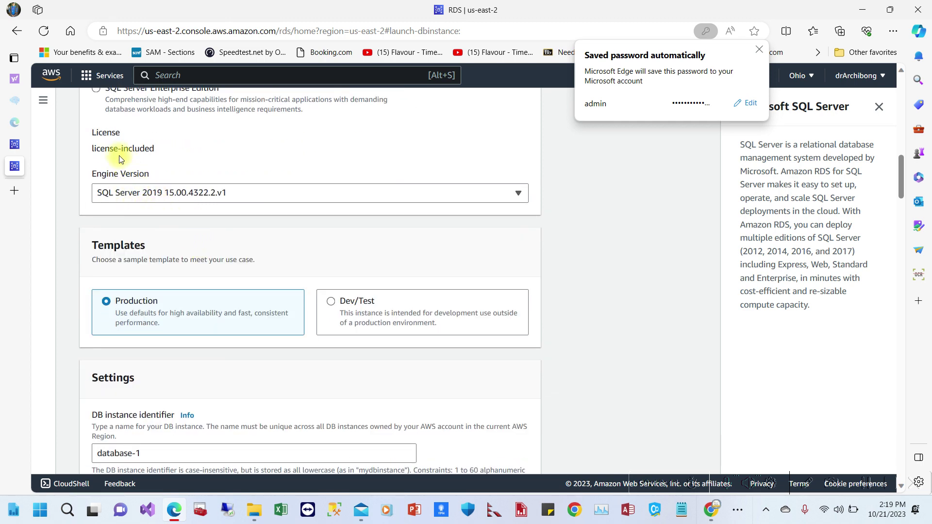
pyautogui.scroll(-1, 210, 223)
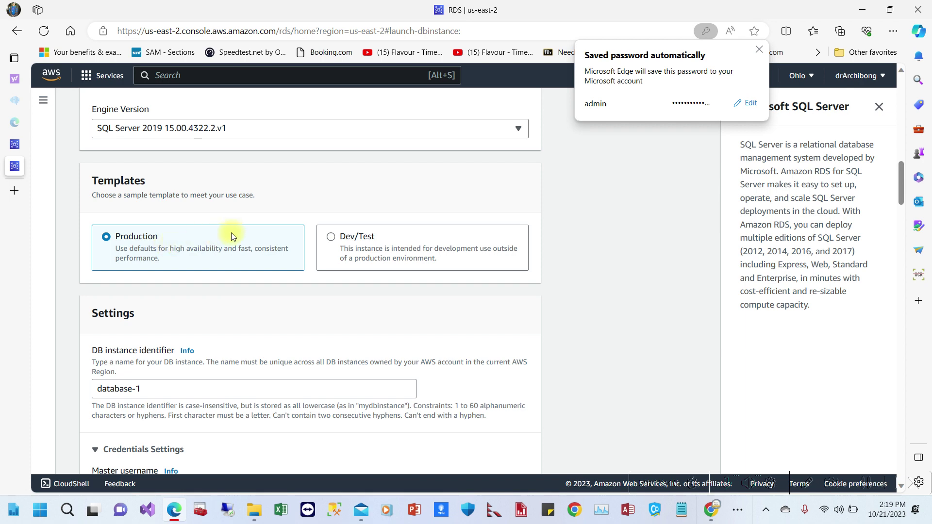
pyautogui.scroll(-2, 231, 232)
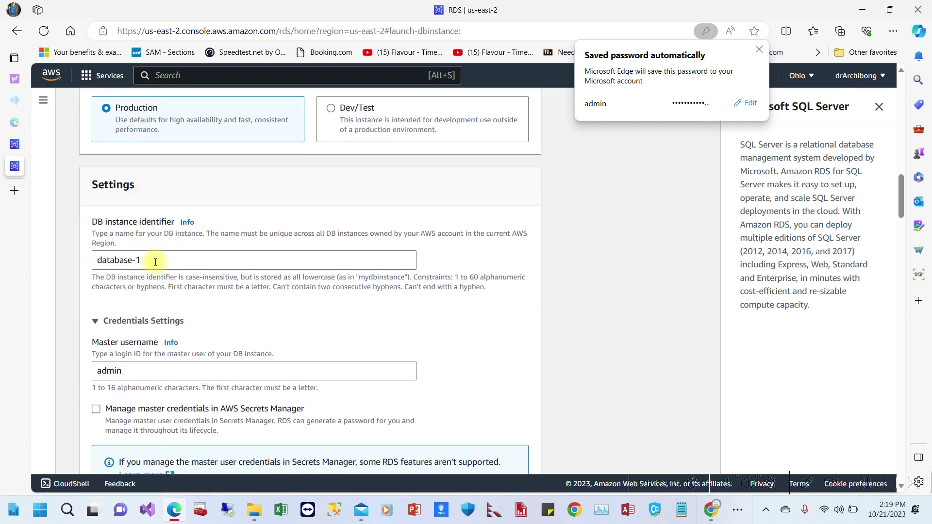
pyautogui.scroll(-2, 223, 244)
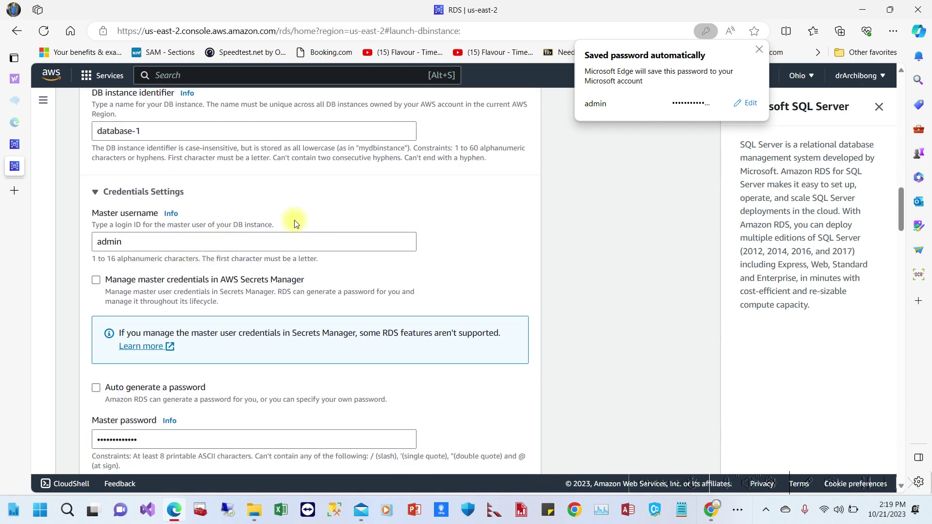
pyautogui.scroll(-3, 296, 226)
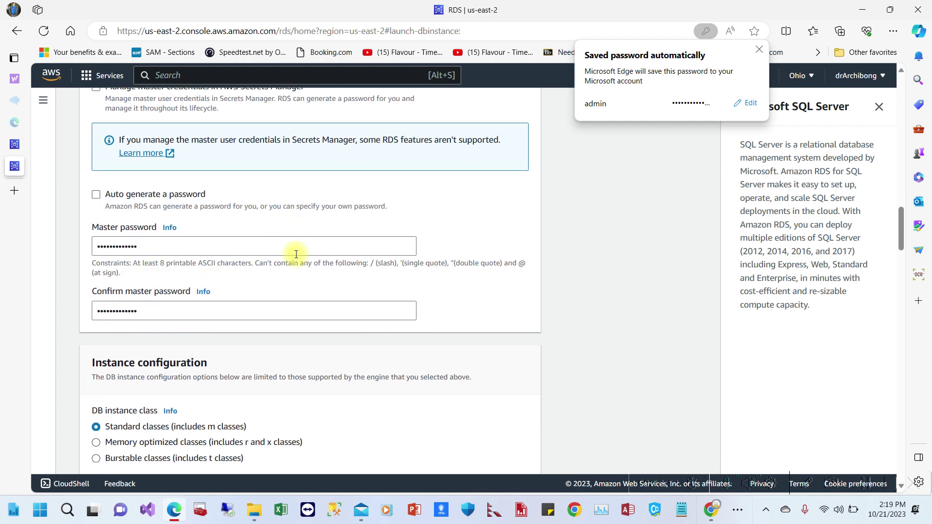
pyautogui.scroll(-3, 297, 261)
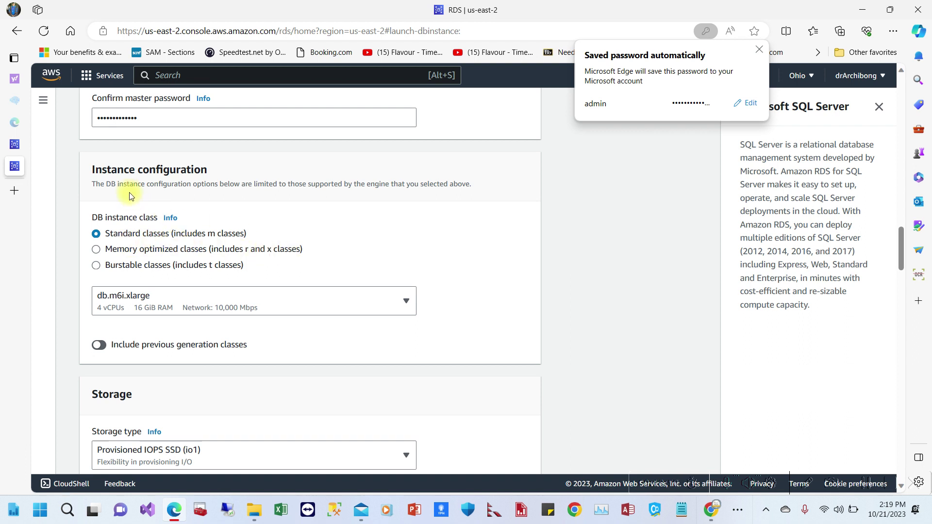
pyautogui.scroll(-2, 297, 267)
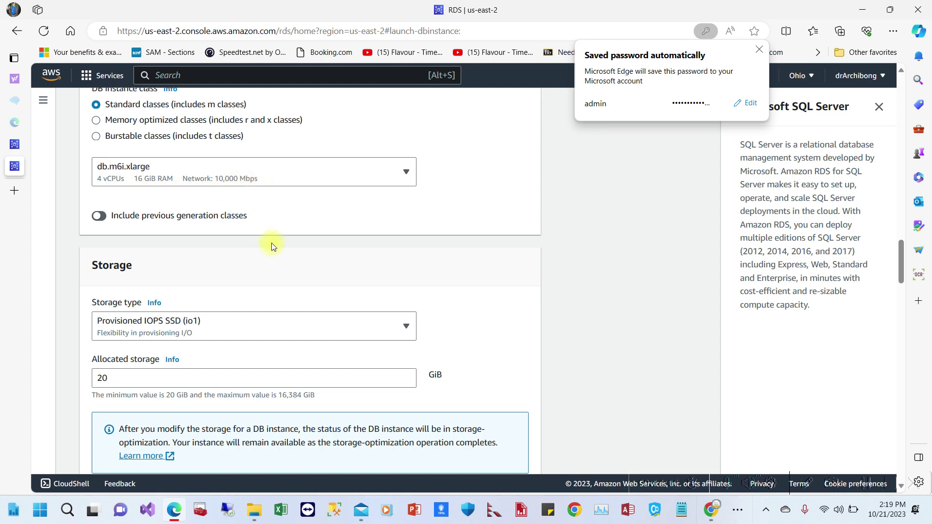
pyautogui.scroll(-2, 271, 245)
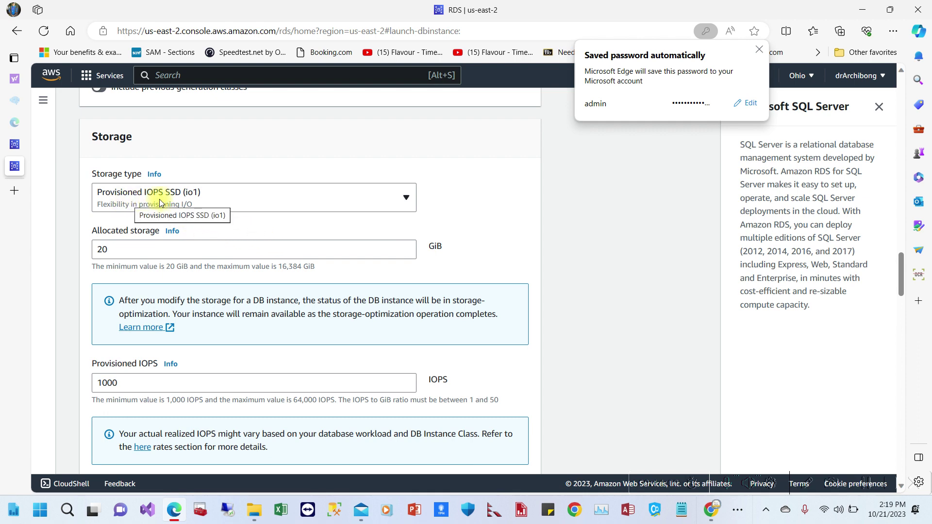
pyautogui.scroll(-1, 285, 202)
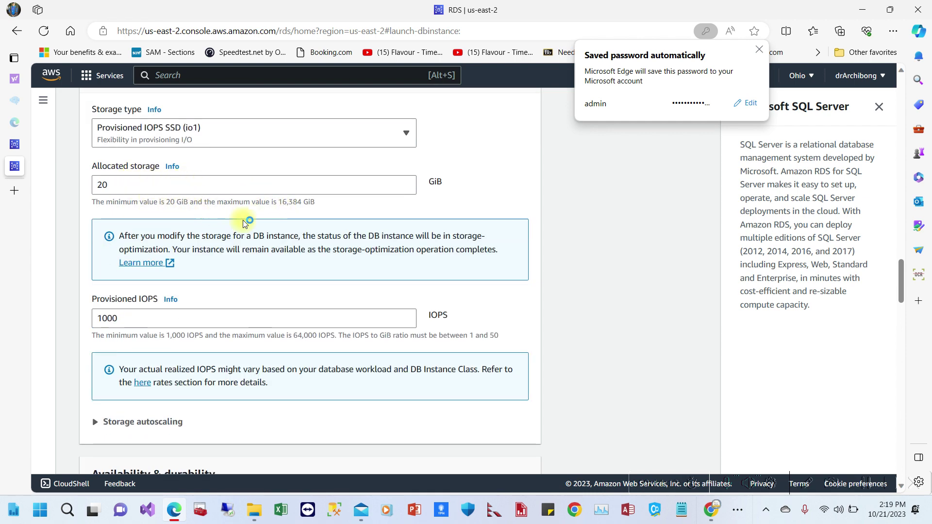
pyautogui.scroll(-2, 398, 216)
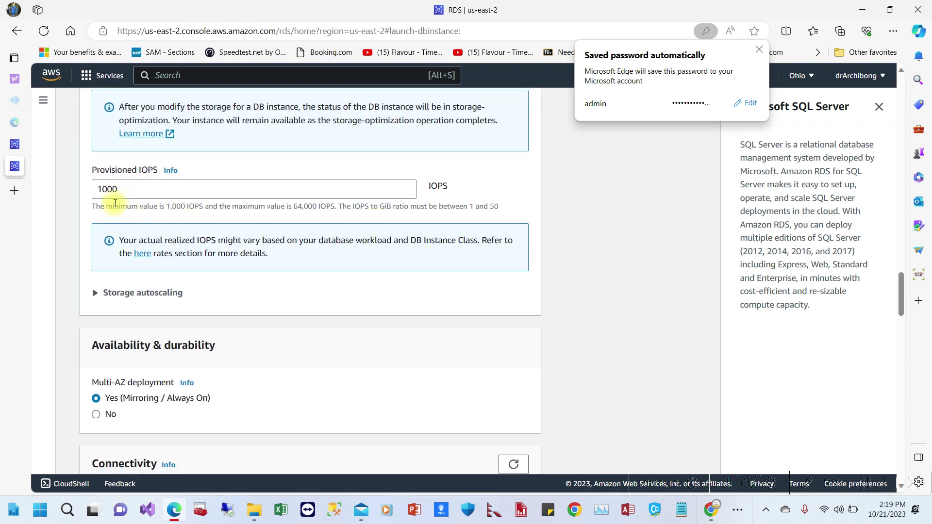
pyautogui.scroll(-1, 451, 215)
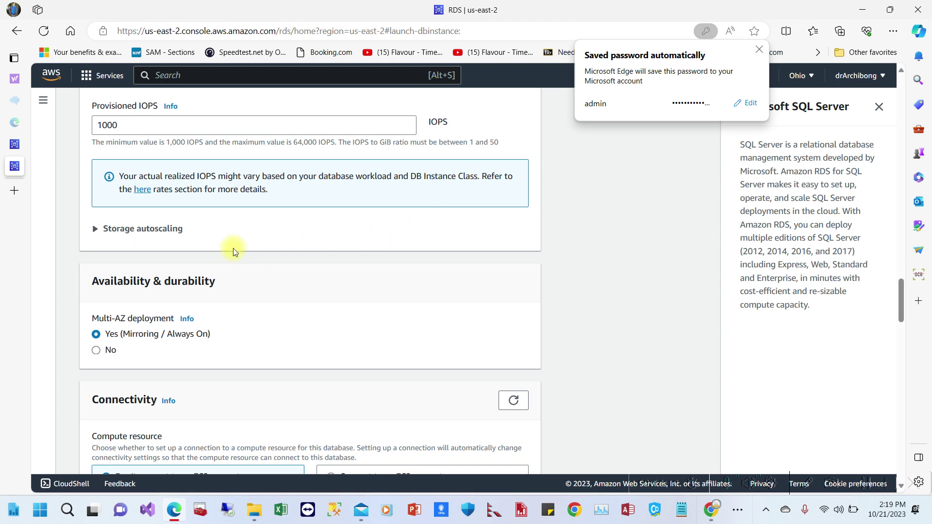
pyautogui.scroll(-3, 270, 231)
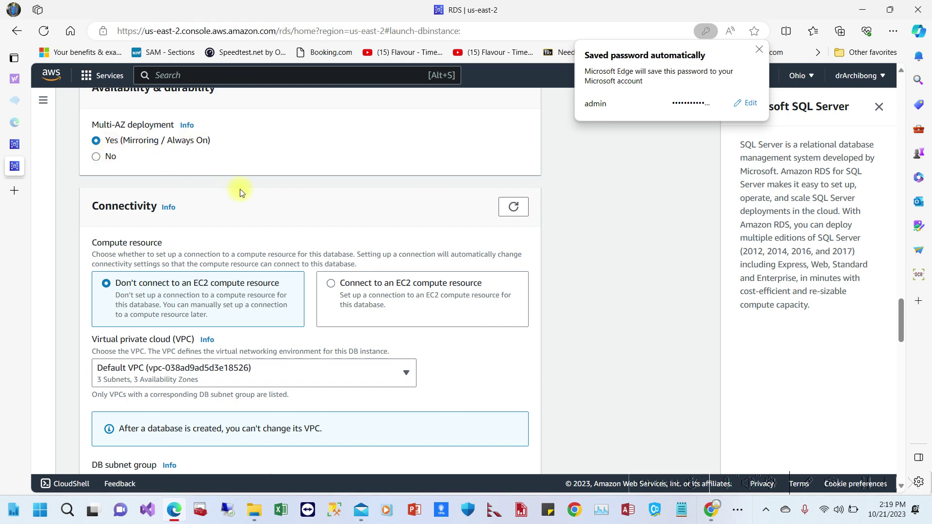
pyautogui.scroll(-2, 240, 193)
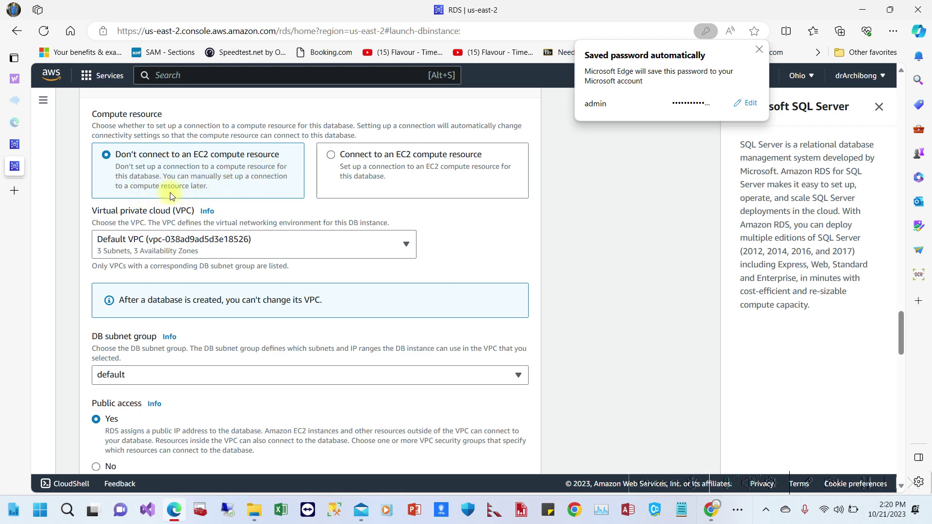
# Step: Connect the database to an EC2 compute resource and check the empty instance list
pyautogui.click(332, 155)
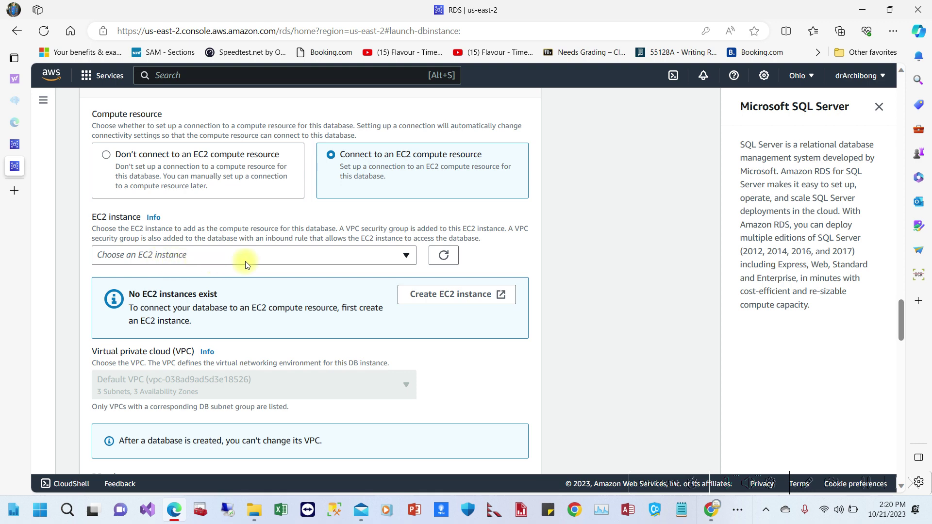
pyautogui.click(406, 255)
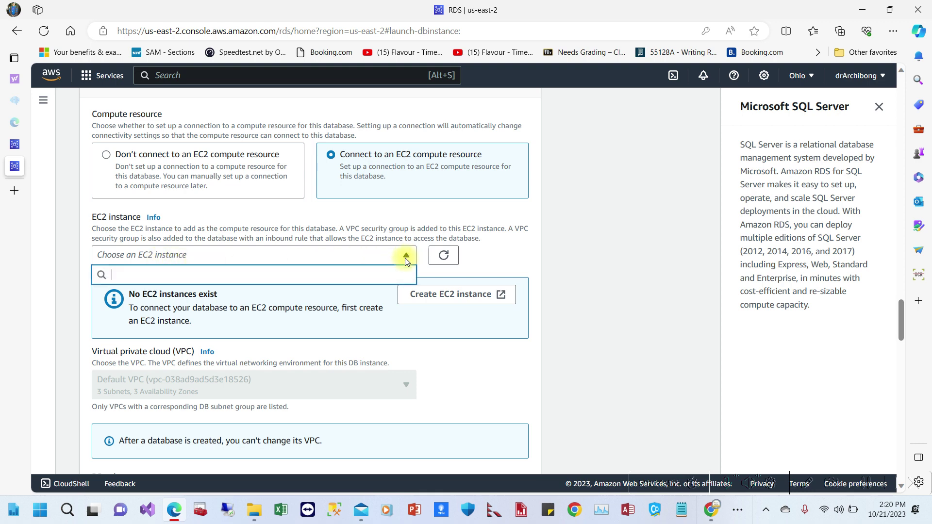
pyautogui.click(440, 259)
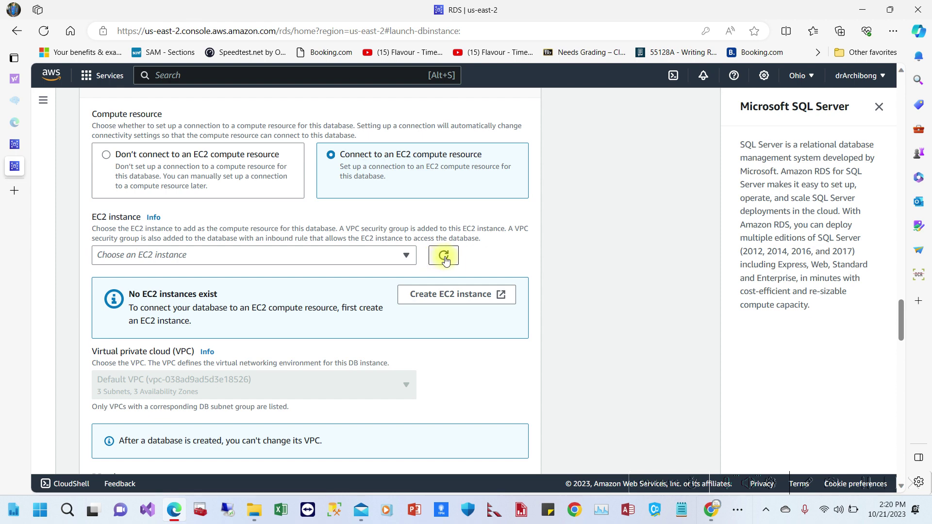
pyautogui.click(450, 257)
pyautogui.scroll(-1, 294, 285)
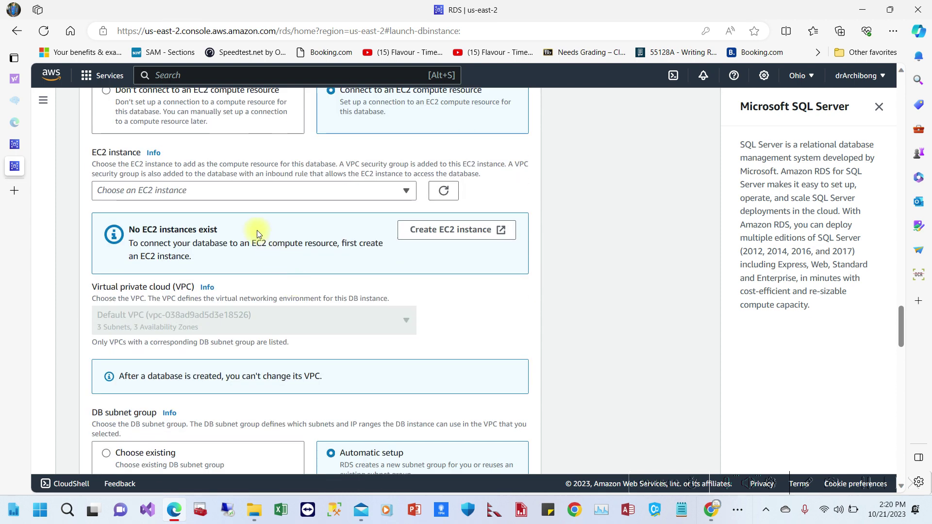
# Step: Search the EC2 instance list for EC2instance, finding no instances
pyautogui.click(210, 192)
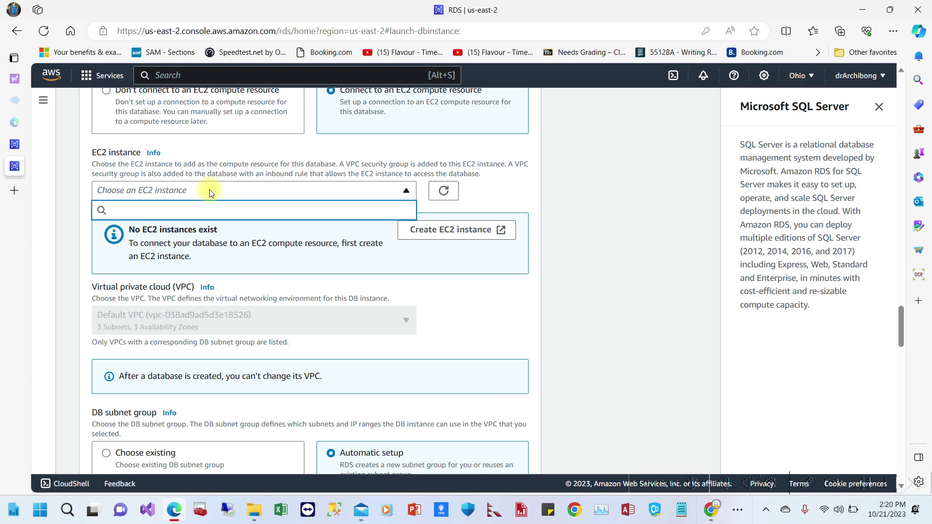
pyautogui.press('capslock')
pyautogui.write('EC2')
pyautogui.press('capslock')
pyautogui.write('isn')
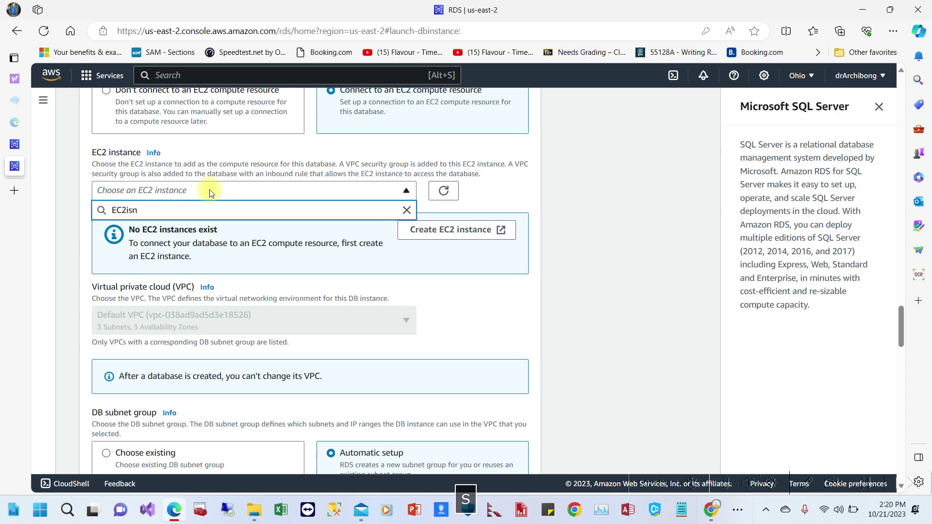
pyautogui.press('BackSpace')
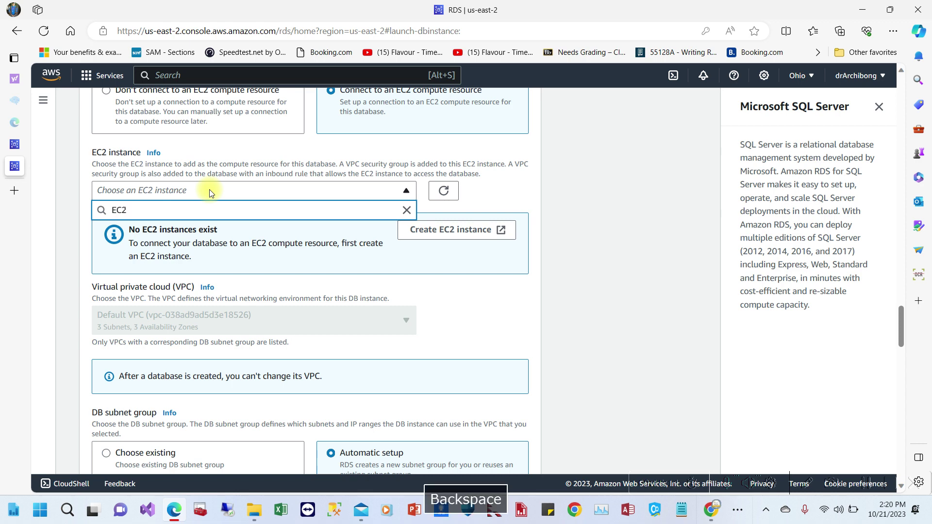
pyautogui.write('insta')
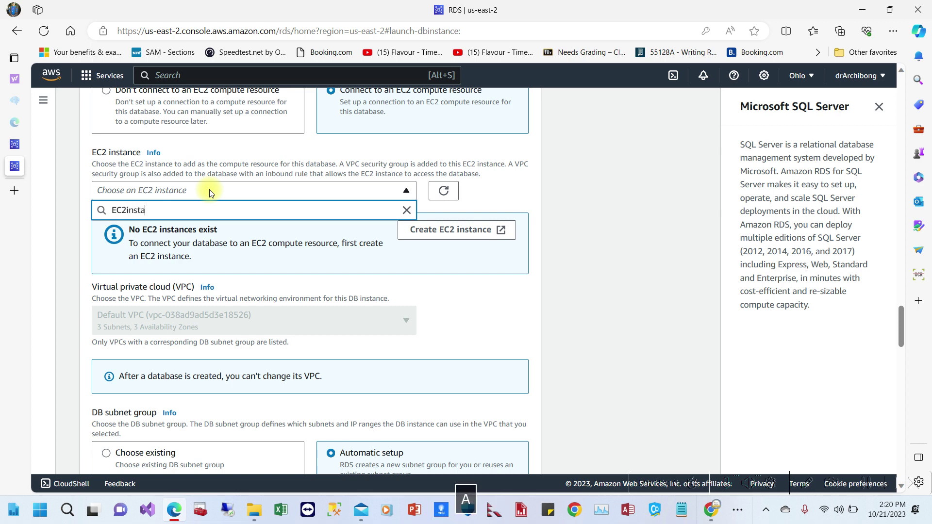
pyautogui.write('nce')
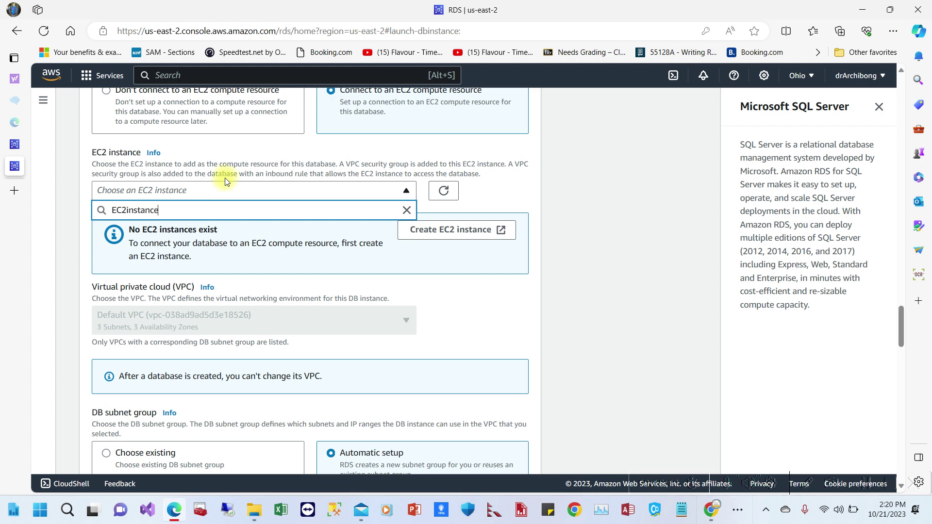
# Step: Start a new EC2 instance launch in a separate tab and name the instance sq;server
pyautogui.click(416, 229)
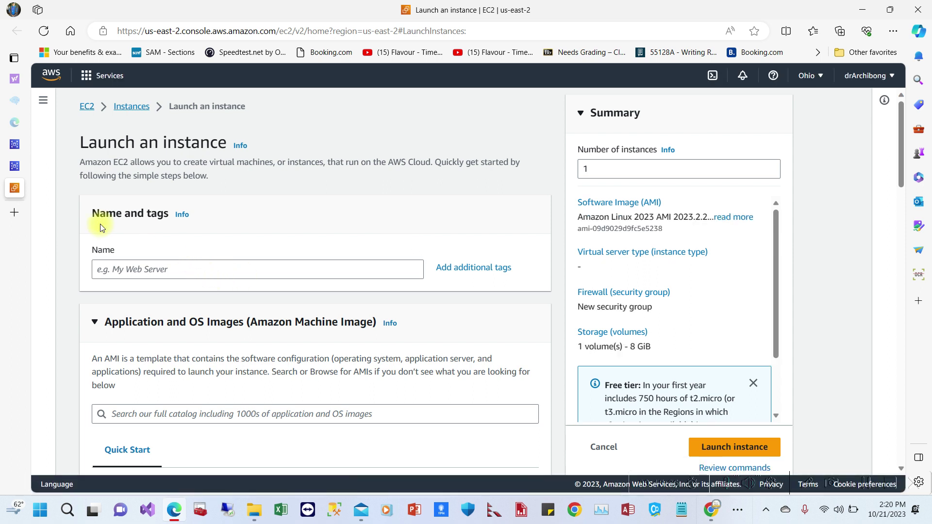
pyautogui.click(190, 270)
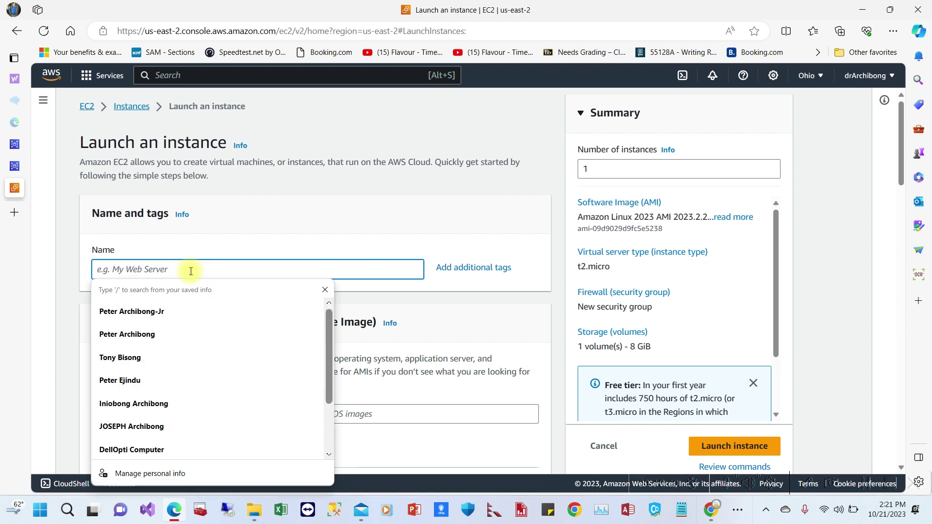
pyautogui.write('sq;ser')
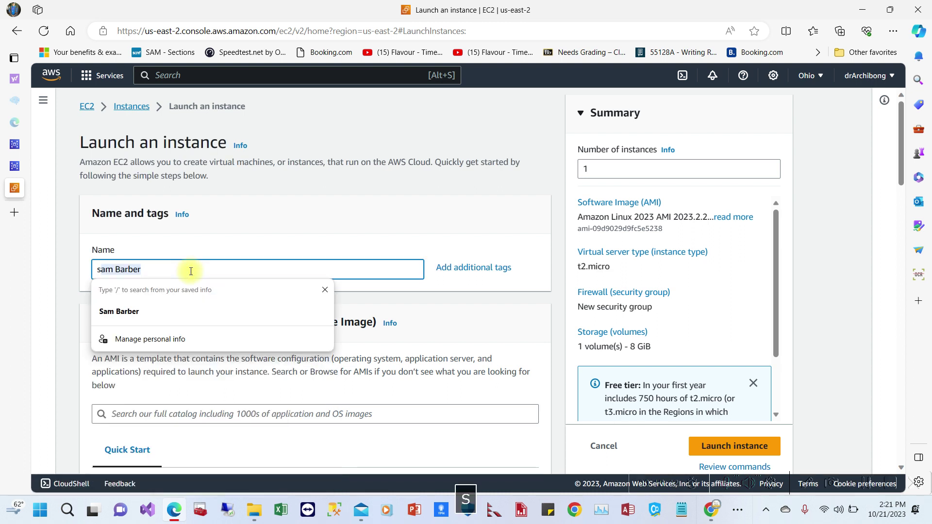
pyautogui.write('bv')
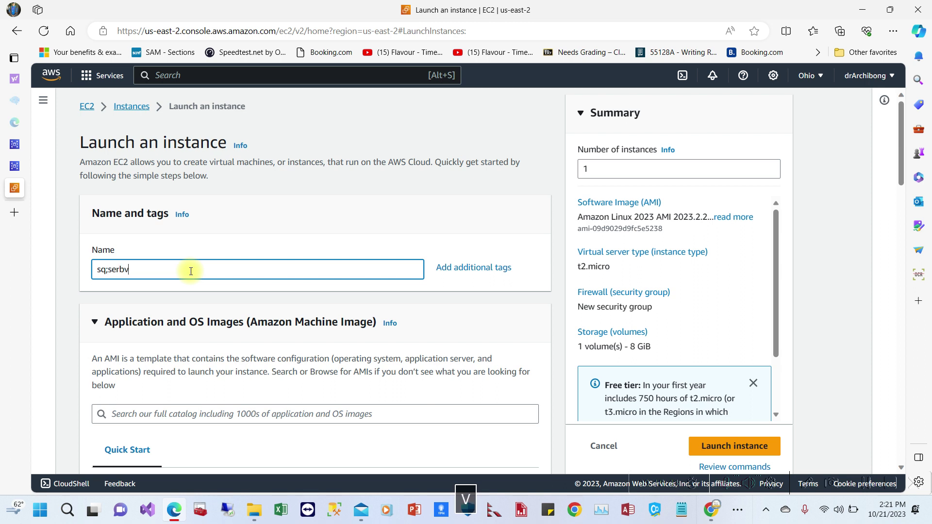
pyautogui.press('BackSpace')
pyautogui.press('BackSpace')
pyautogui.write('ver')
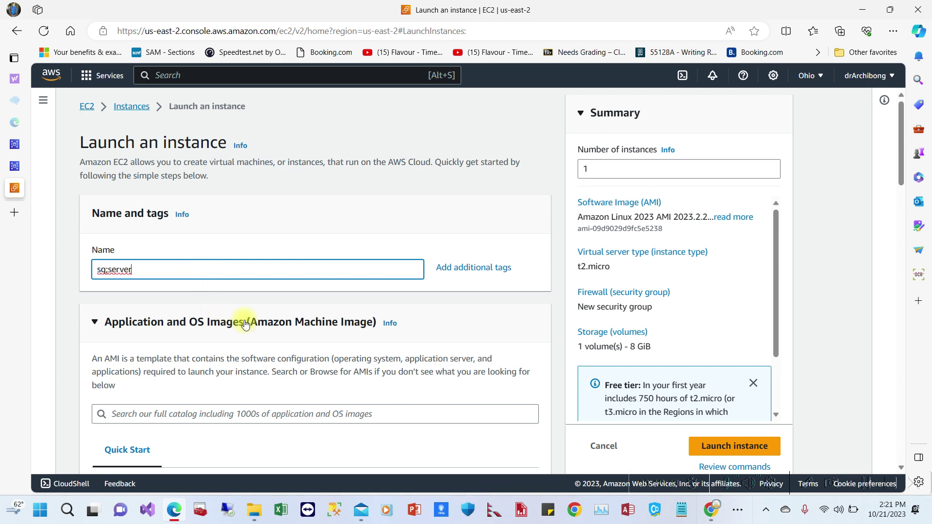
pyautogui.scroll(-2, 245, 323)
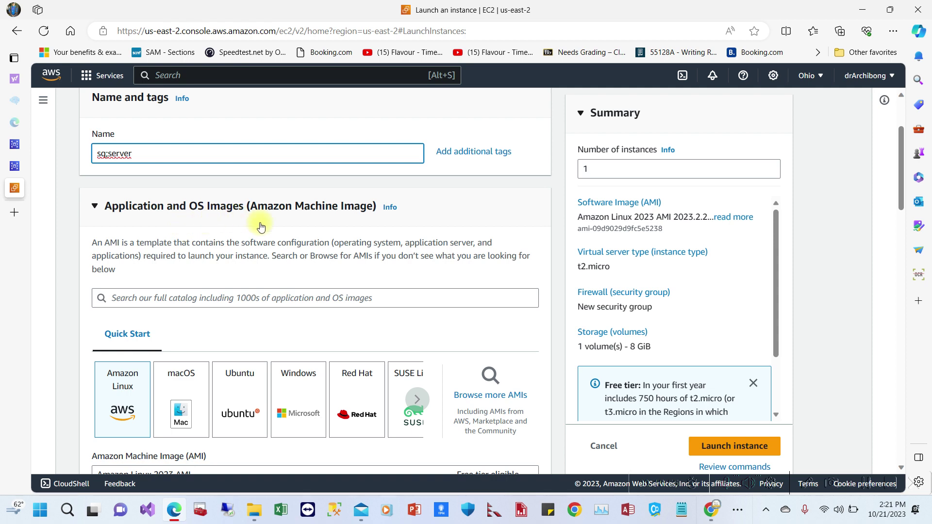
# Step: Keep the default Amazon Linux 2023 image, t2.micro type and 8 GiB storage, and launch
pyautogui.scroll(-2, 267, 311)
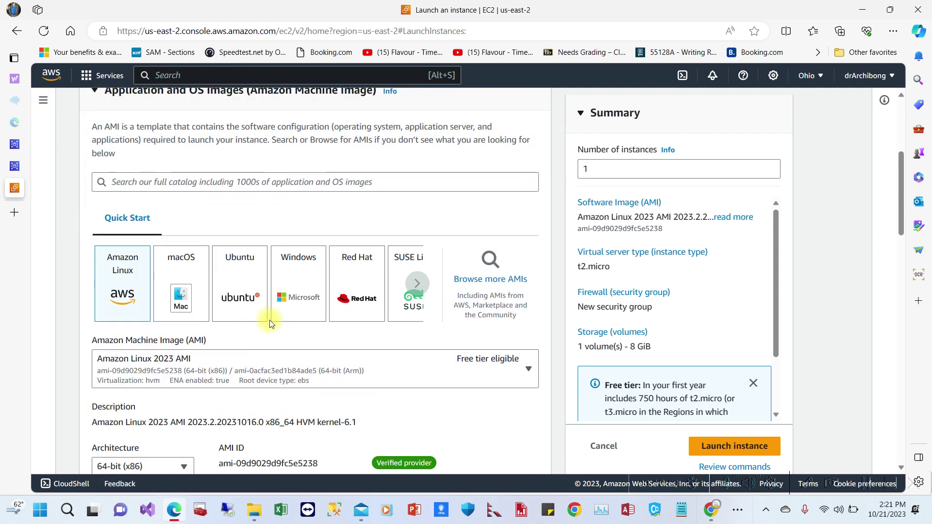
pyautogui.scroll(-1, 270, 323)
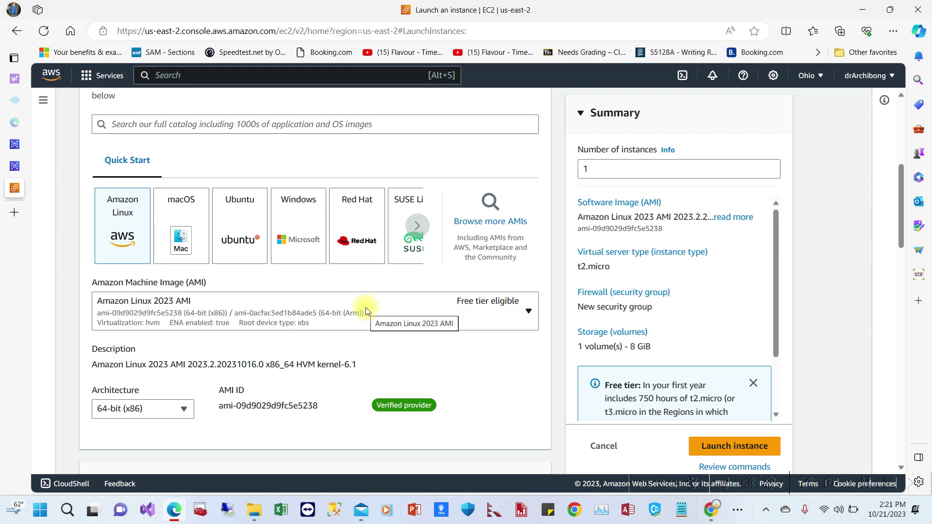
pyautogui.scroll(-2, 366, 311)
pyautogui.scroll(-8, 366, 311)
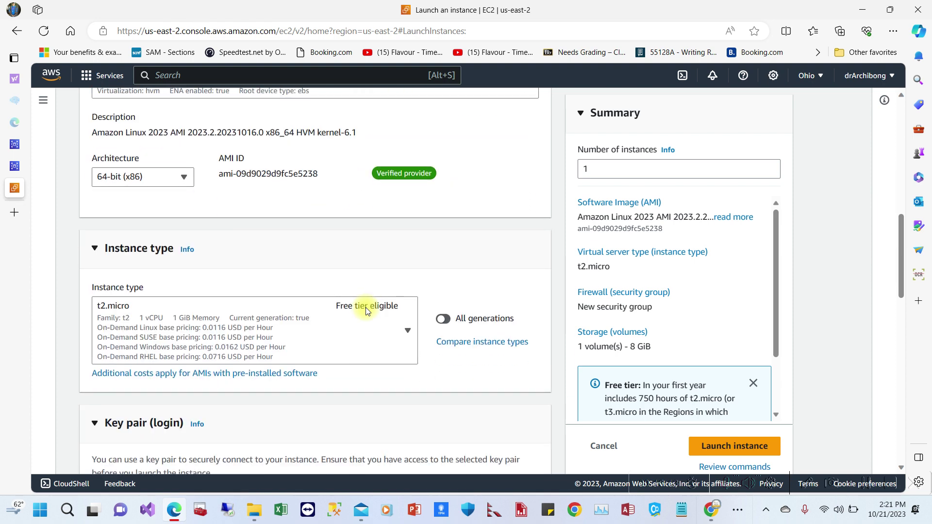
pyautogui.scroll(-4, 367, 310)
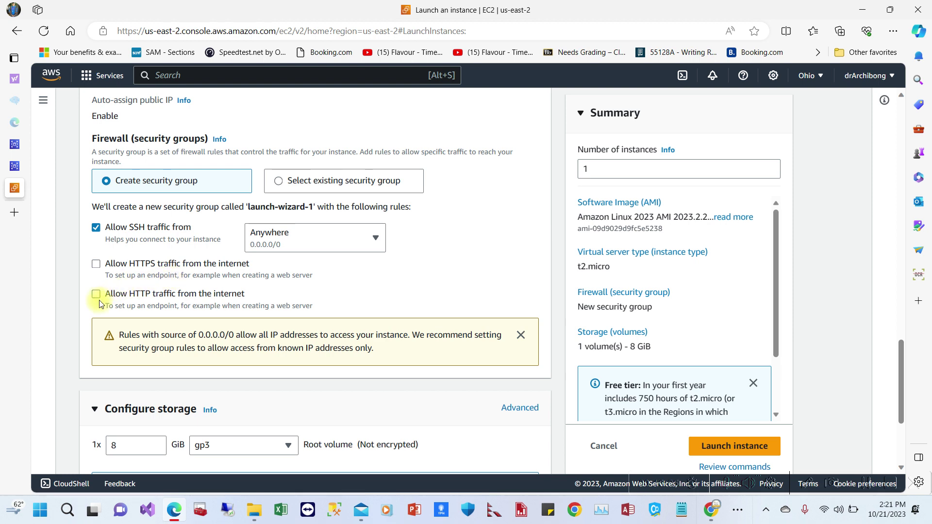
pyautogui.scroll(-2, 346, 312)
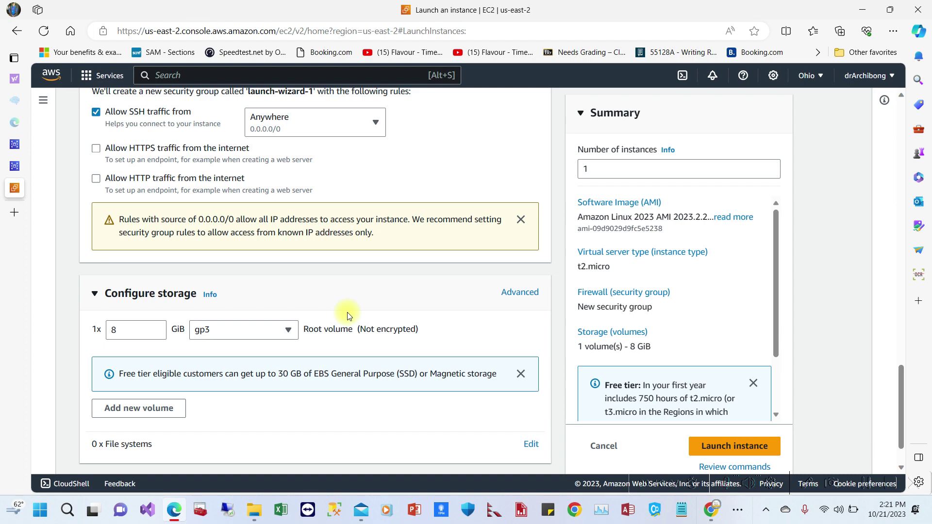
pyautogui.scroll(-1, 347, 317)
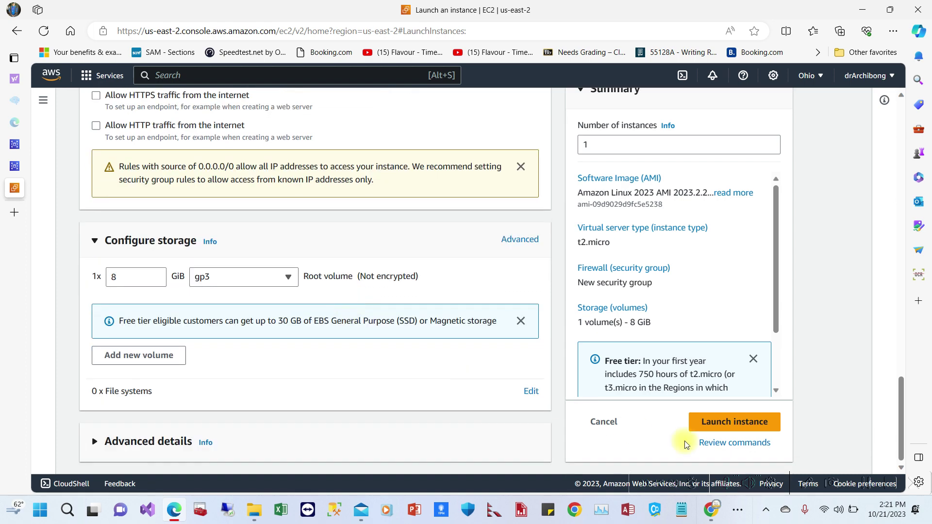
pyautogui.click(750, 426)
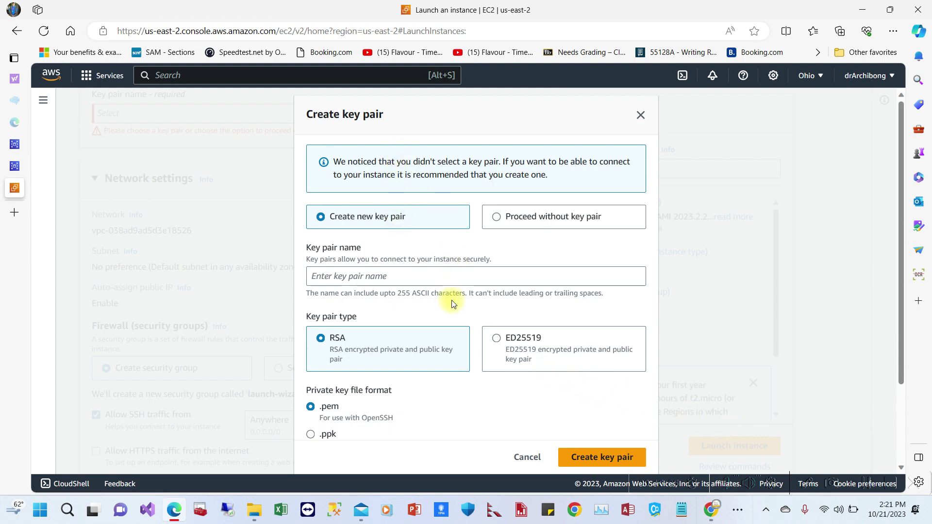
# Step: Enter sqlserver as the key pair name in the Create key pair dialog
pyautogui.scroll(-3, 454, 289)
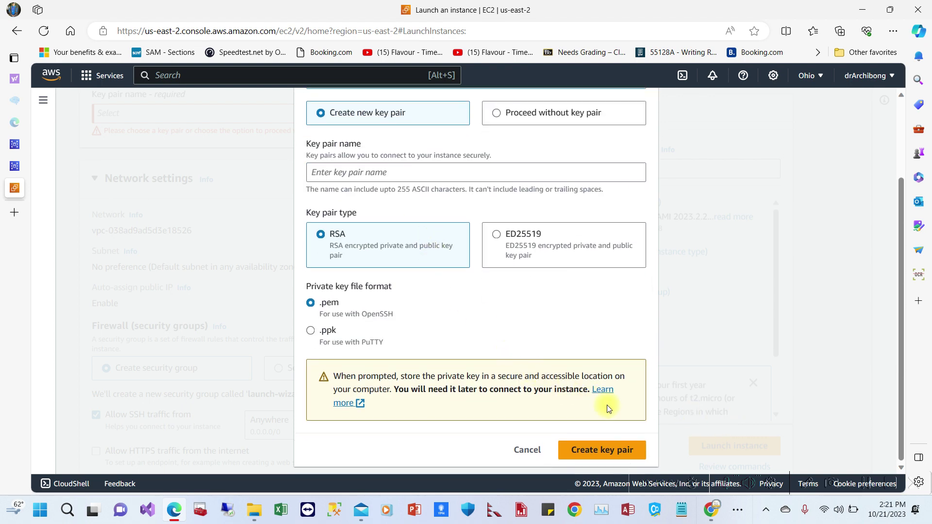
pyautogui.scroll(3, 438, 291)
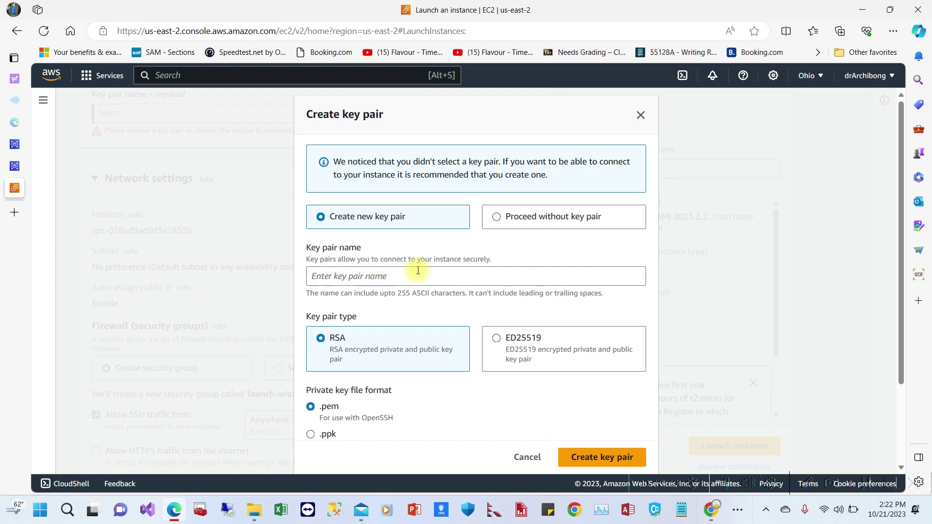
pyautogui.click(342, 279)
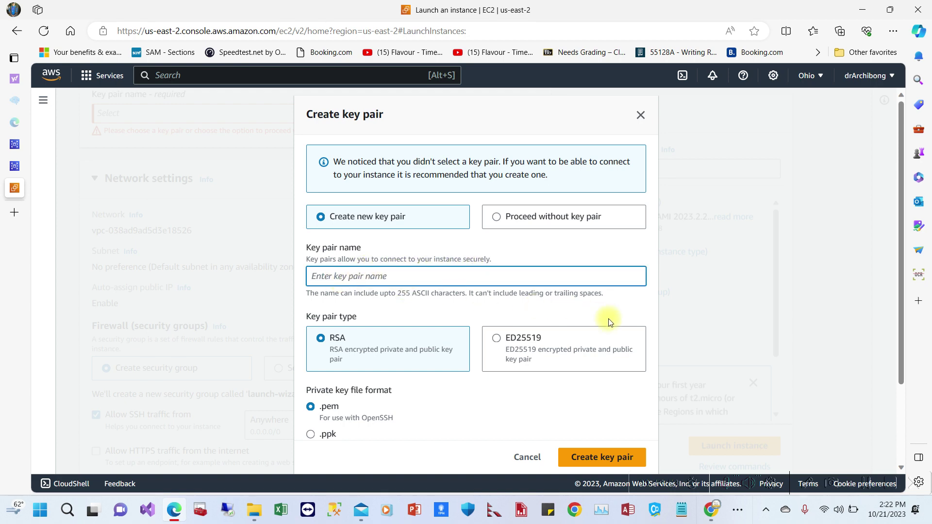
pyautogui.write('sqlSe')
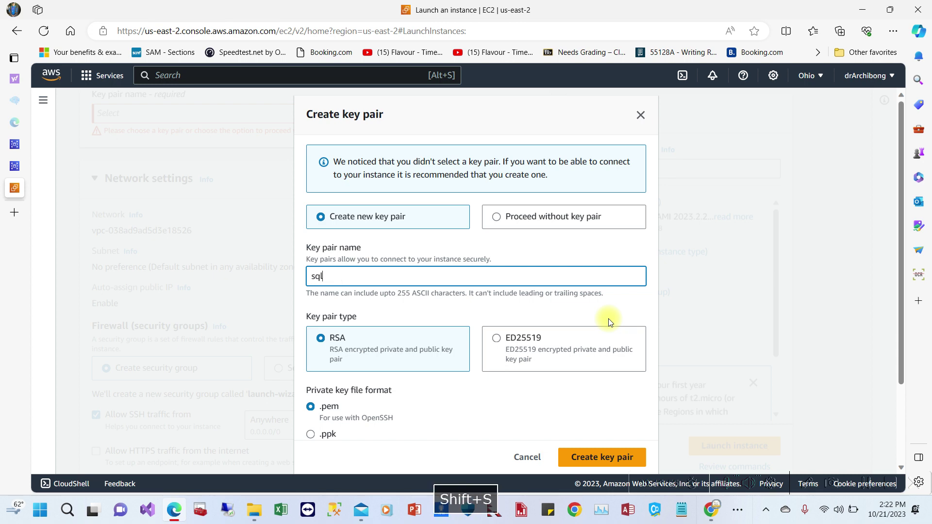
pyautogui.press('BackSpace')
pyautogui.press('BackSpace')
pyautogui.write('se')
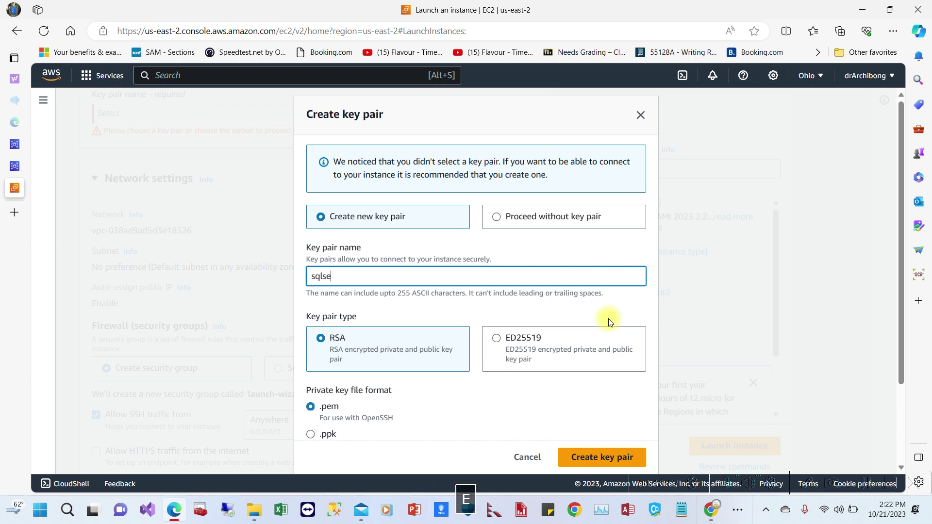
pyautogui.write('rver')
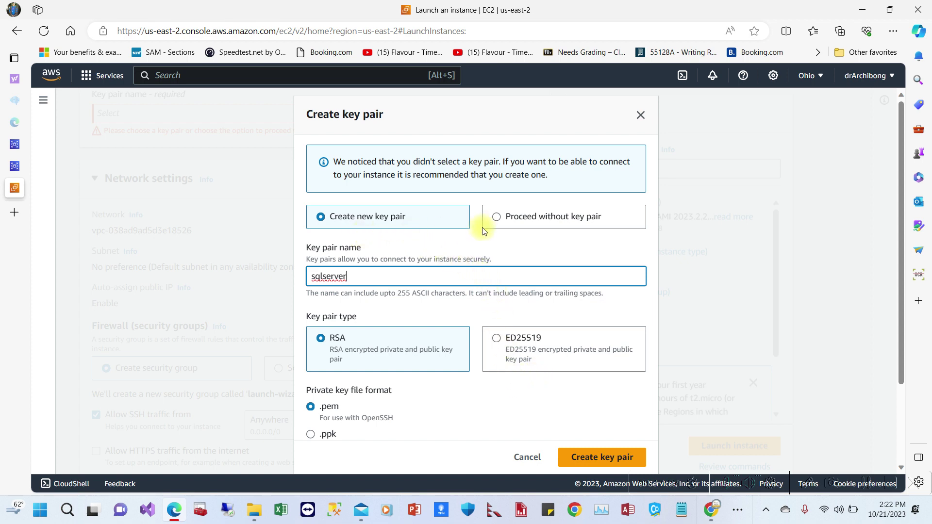
# Step: Choose Proceed without key pair and launch the sq;server instance
pyautogui.click(502, 221)
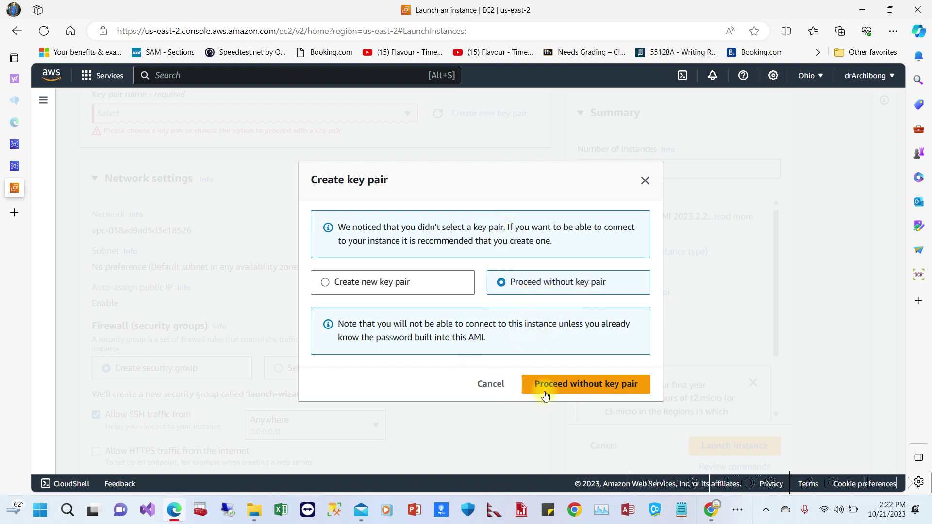
pyautogui.click(570, 389)
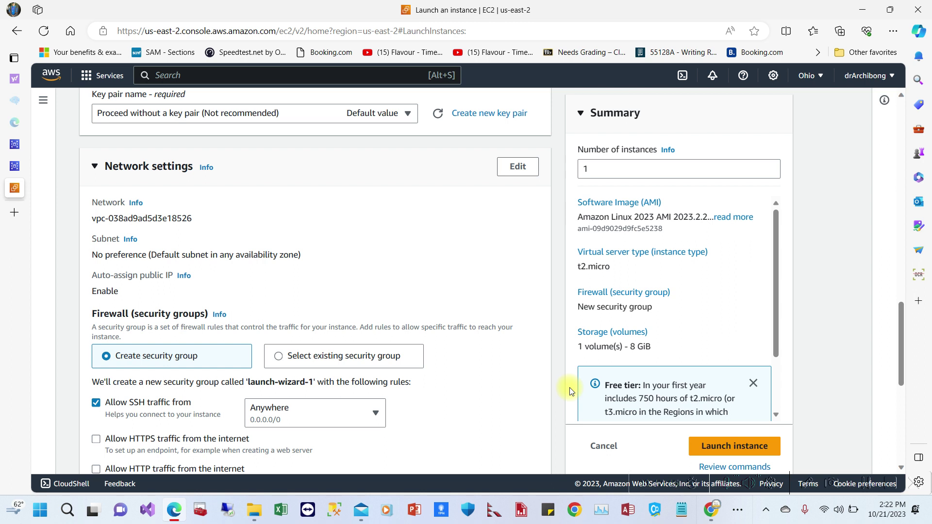
pyautogui.click(719, 447)
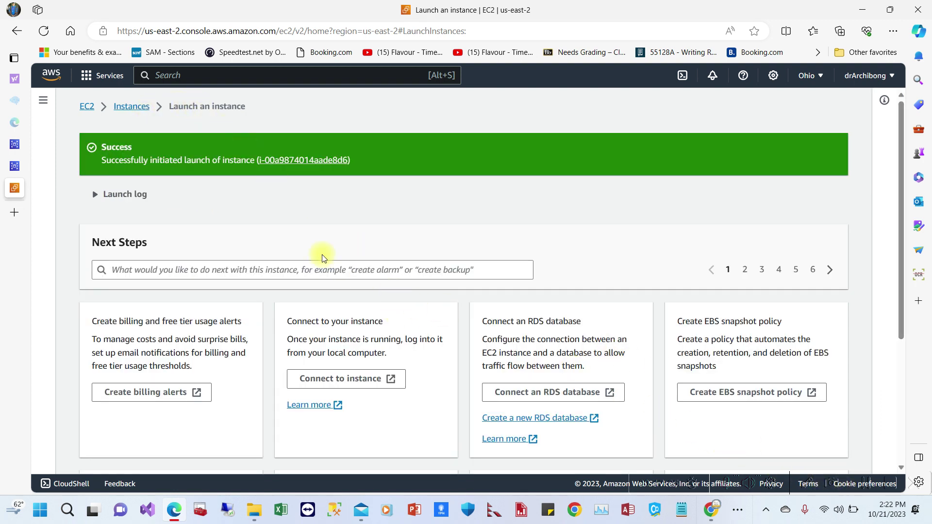
# Step: From the launch success page, go to View all instances to see sq;server pending
pyautogui.scroll(-3, 291, 247)
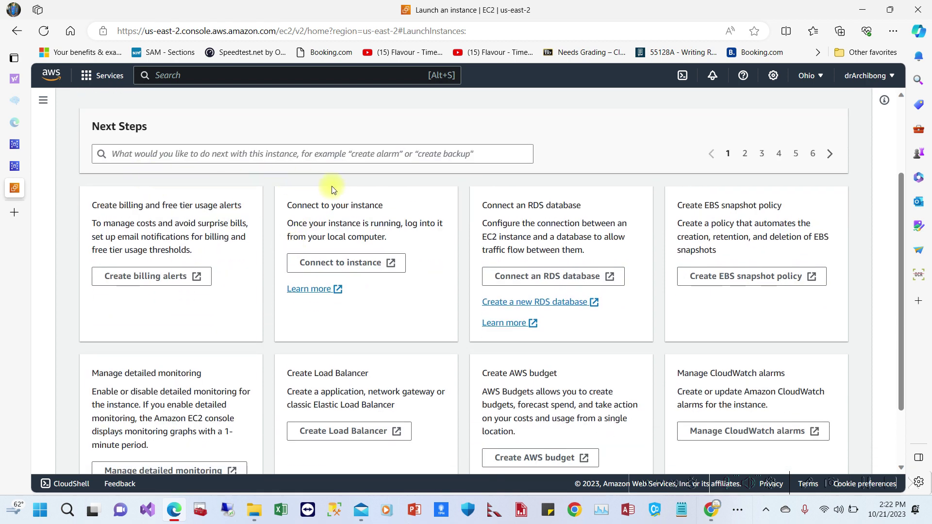
pyautogui.scroll(-1, 340, 199)
pyautogui.scroll(-1, 346, 206)
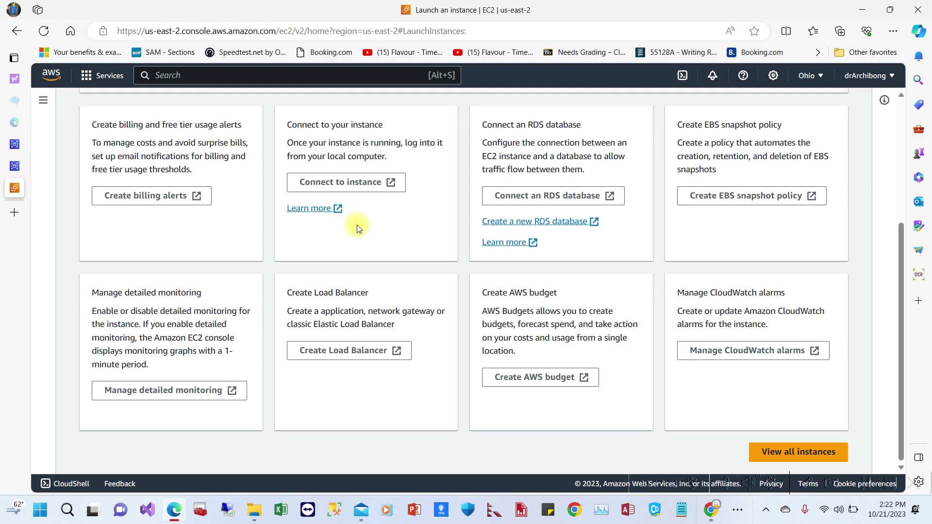
pyautogui.click(770, 451)
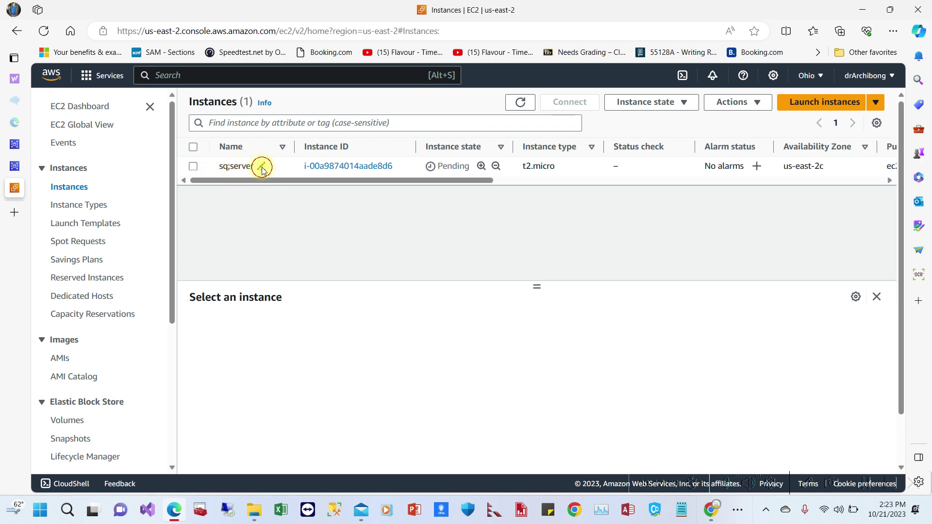
# Step: Rename the instance from sq;server to sqlserver by deleting the semicolon
pyautogui.click(261, 167)
pyautogui.click(300, 191)
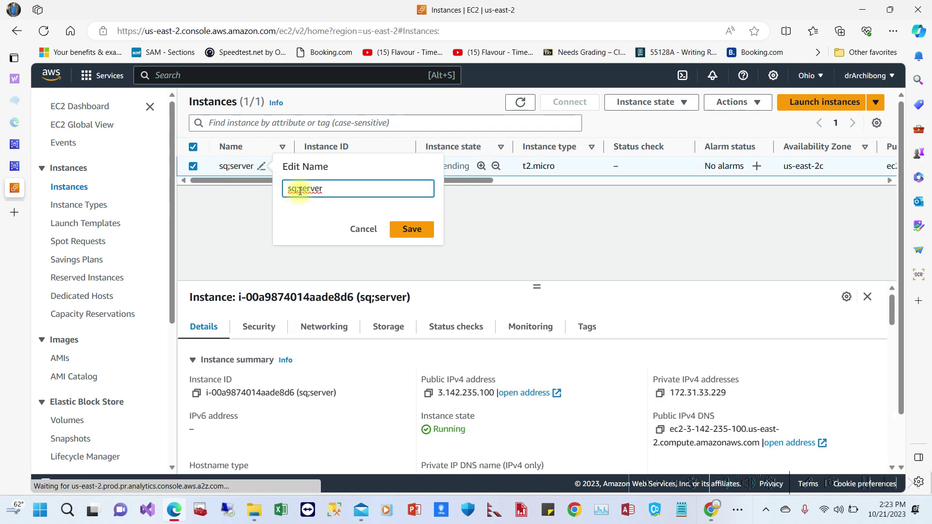
pyautogui.rightClick(300, 191)
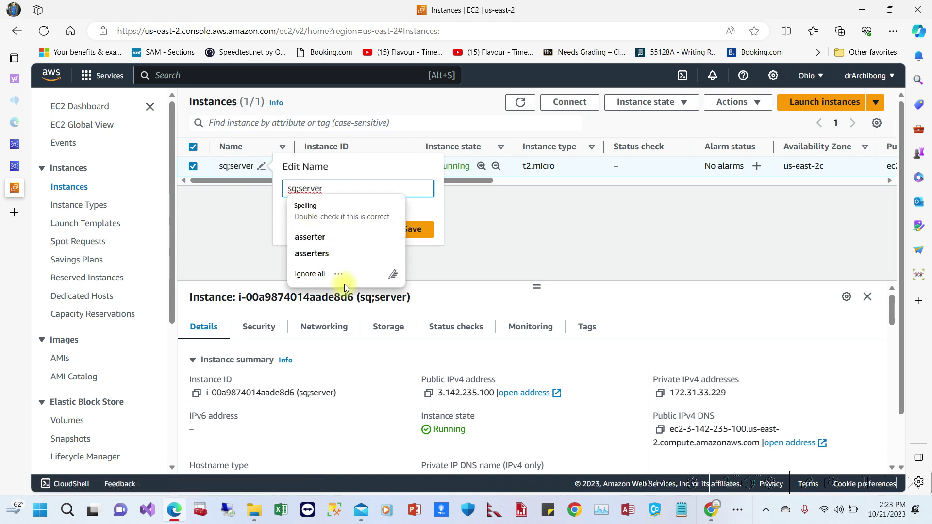
pyautogui.press('Escape')
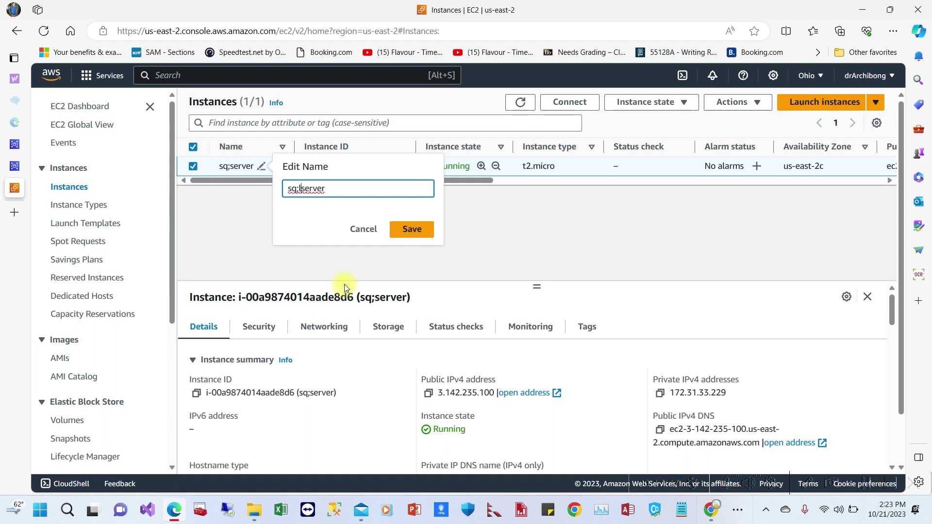
pyautogui.press('Left')
pyautogui.press('BackSpace')
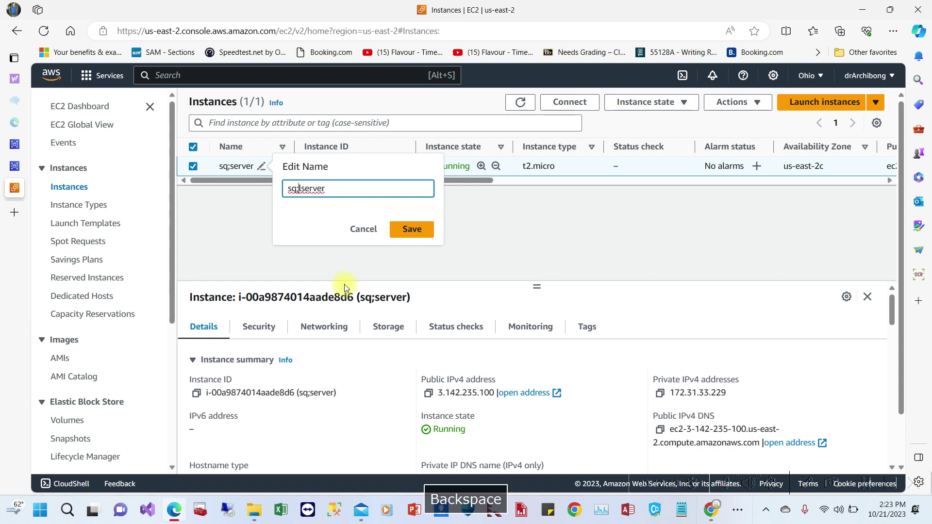
pyautogui.click(407, 232)
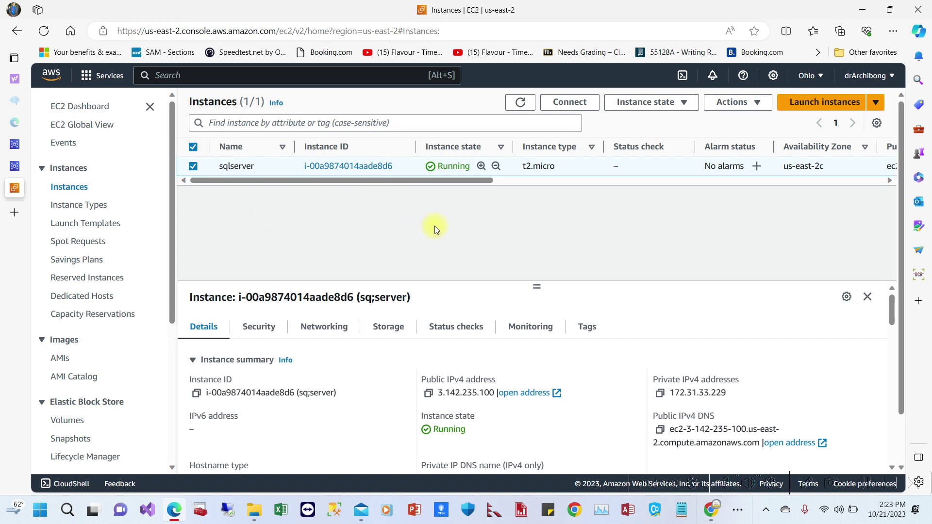
# Step: Review the running sqlserver instance's details, including public IPv4 3.142.235.100
pyautogui.scroll(-1, 435, 226)
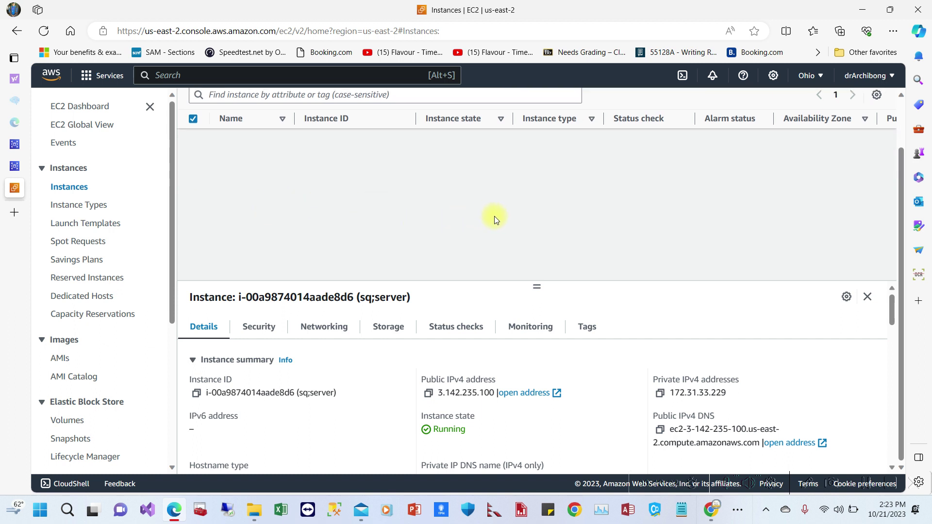
pyautogui.scroll(1, 495, 214)
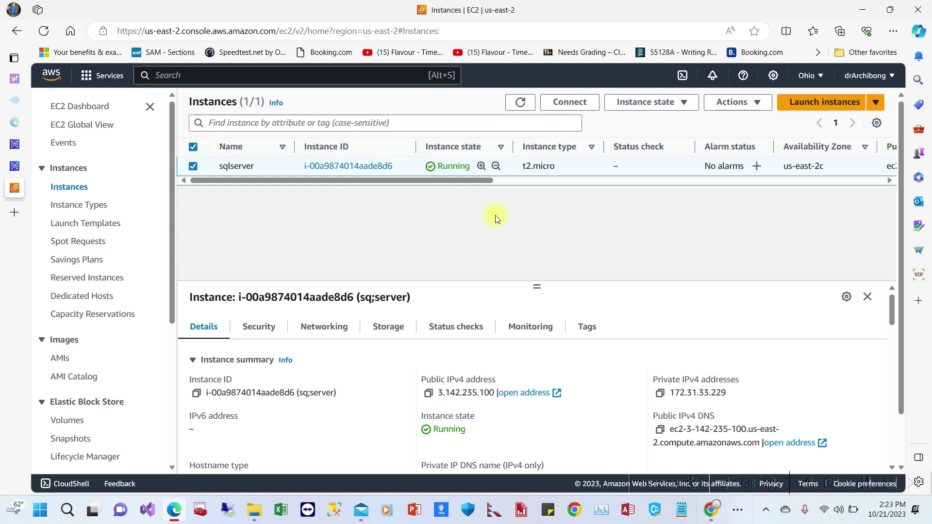
pyautogui.scroll(-1, 663, 226)
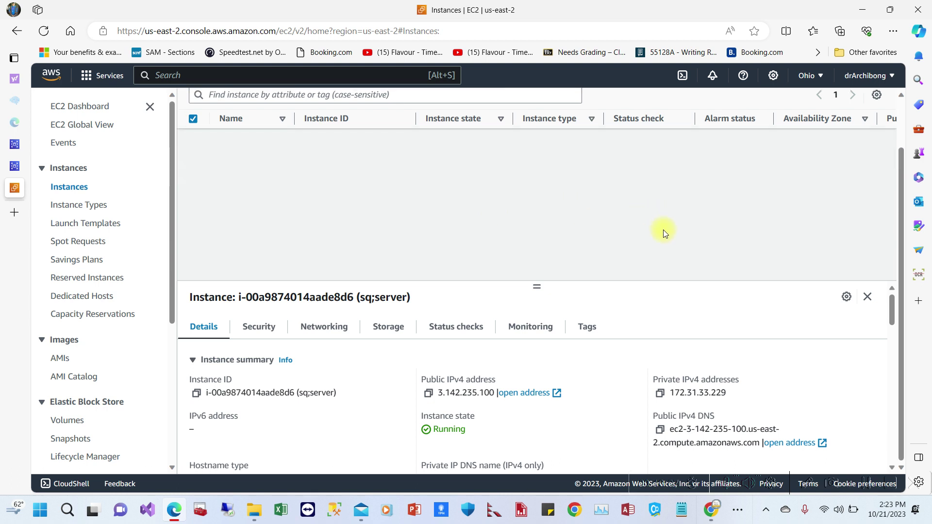
pyautogui.scroll(1, 661, 230)
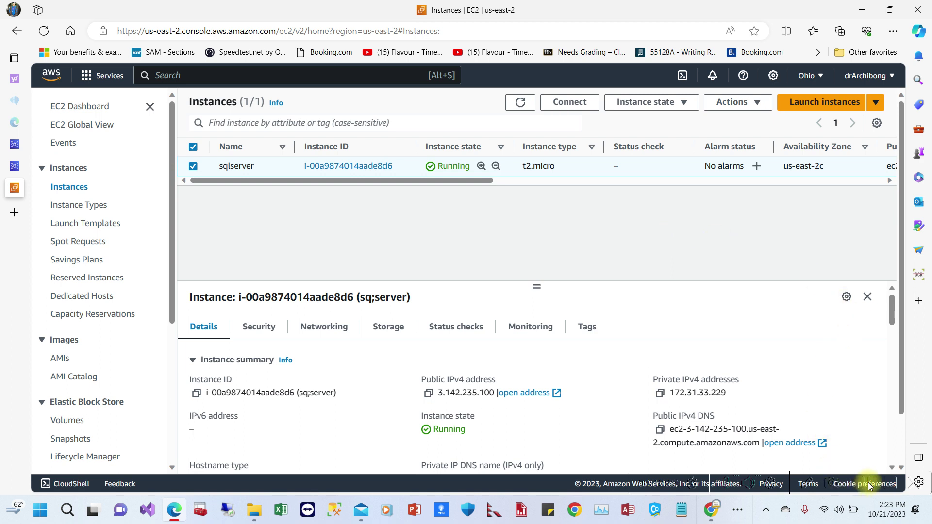
# Step: Launch another instance with default Amazon Linux 2023 and t2.micro, reaching the key pair prompt
pyautogui.click(807, 104)
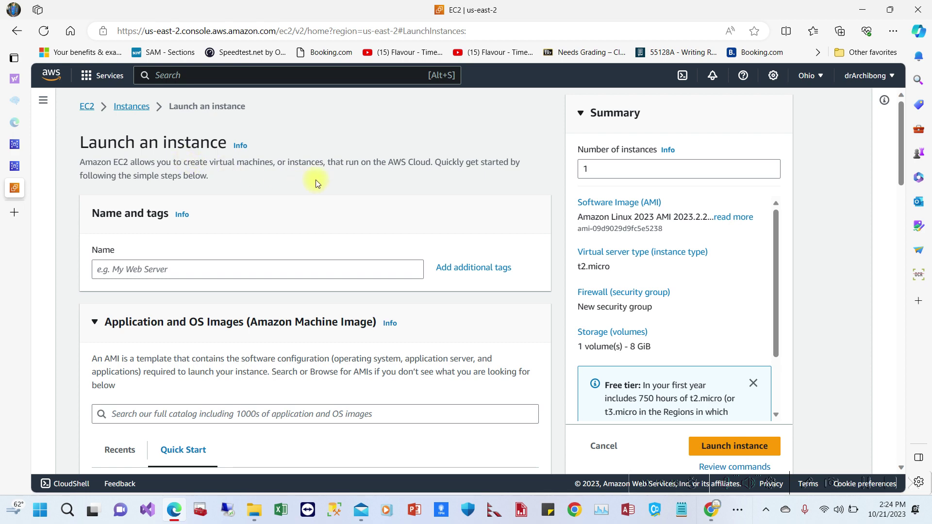
pyautogui.scroll(-1, 316, 179)
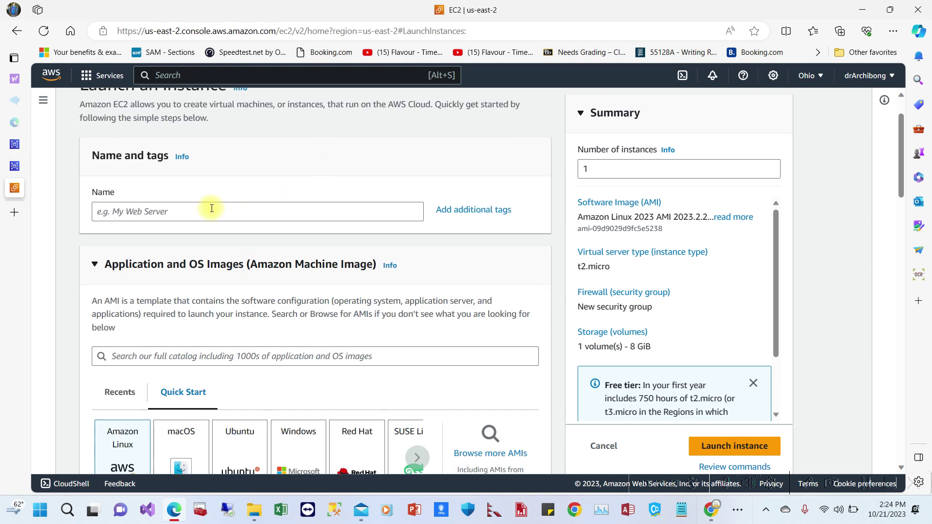
pyautogui.scroll(-2, 211, 209)
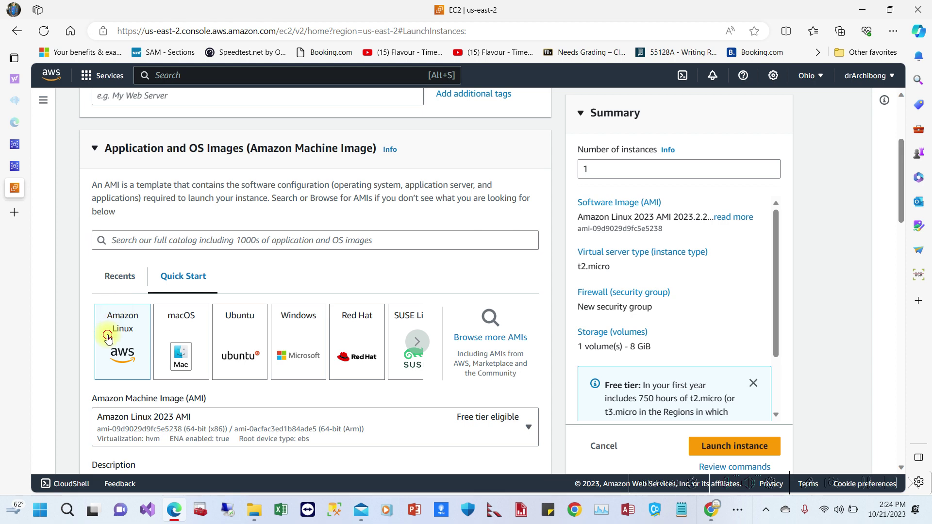
pyautogui.click(720, 451)
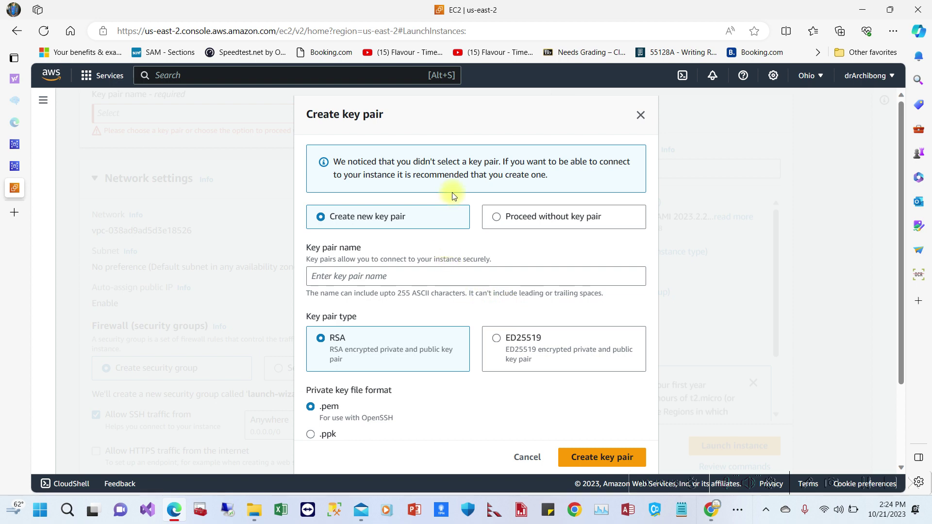
# Step: Create an RSA .pem key pair named sqlserver, downloading sqlserver.pem
pyautogui.scroll(-3, 452, 194)
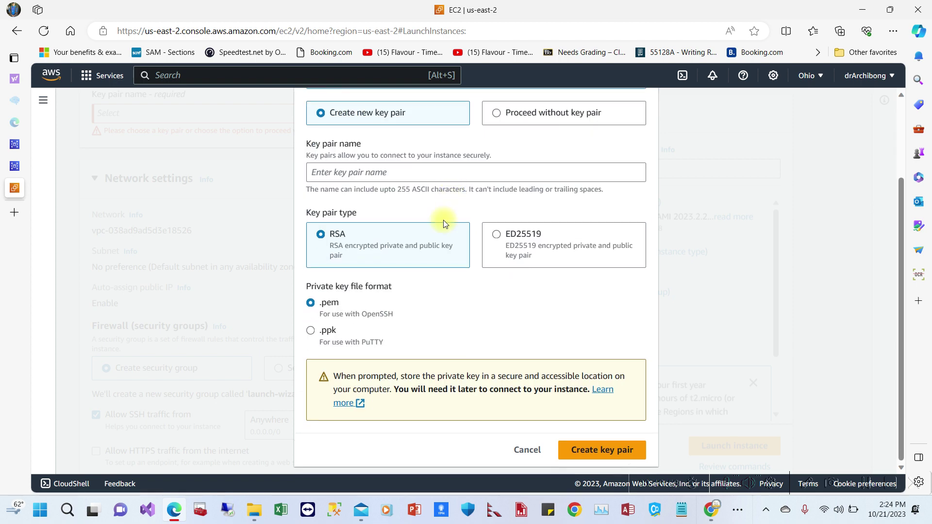
pyautogui.scroll(3, 443, 218)
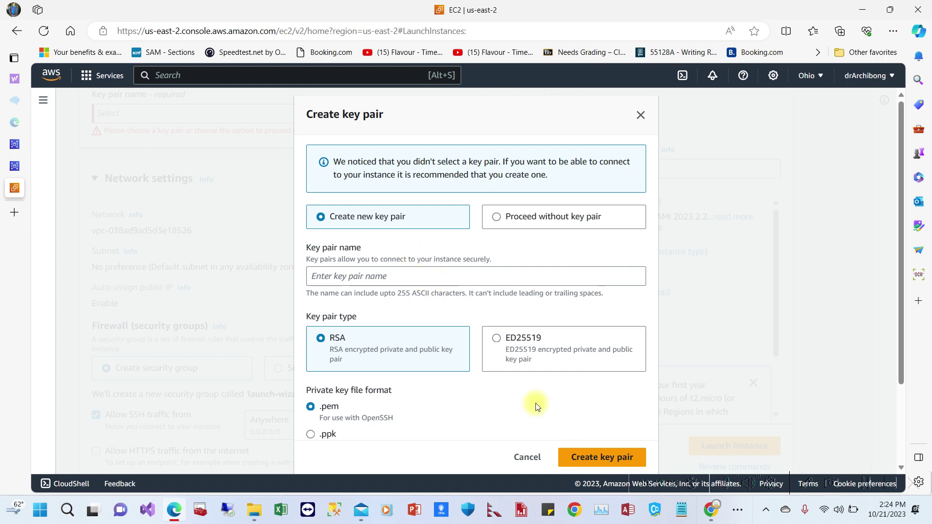
pyautogui.click(590, 462)
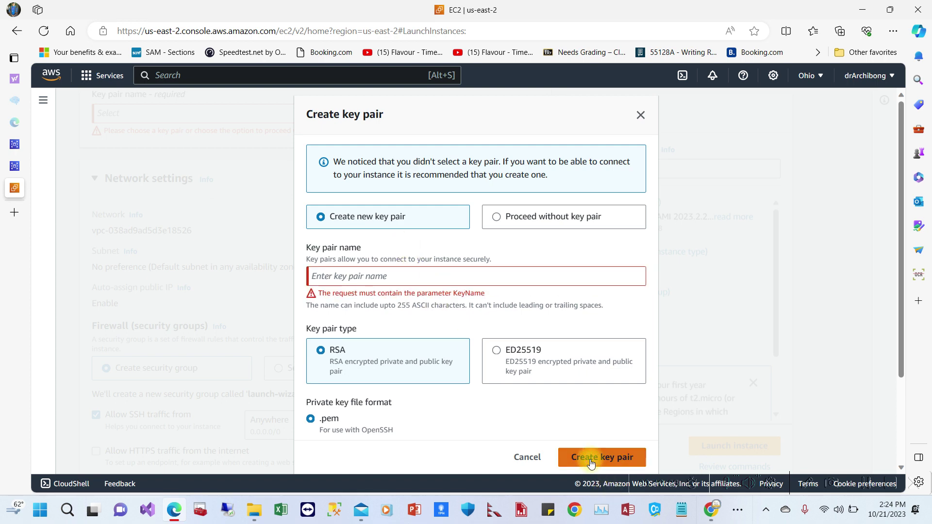
pyautogui.click(380, 278)
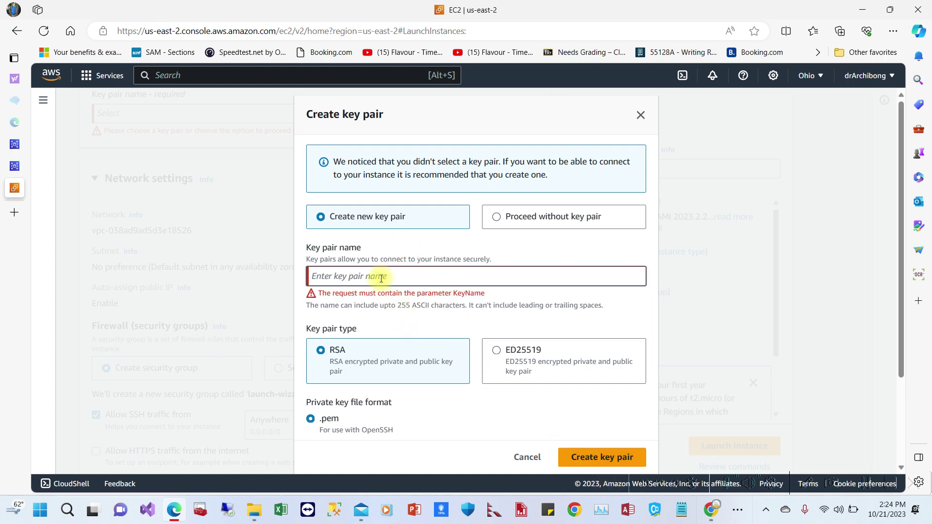
pyautogui.write('sql')
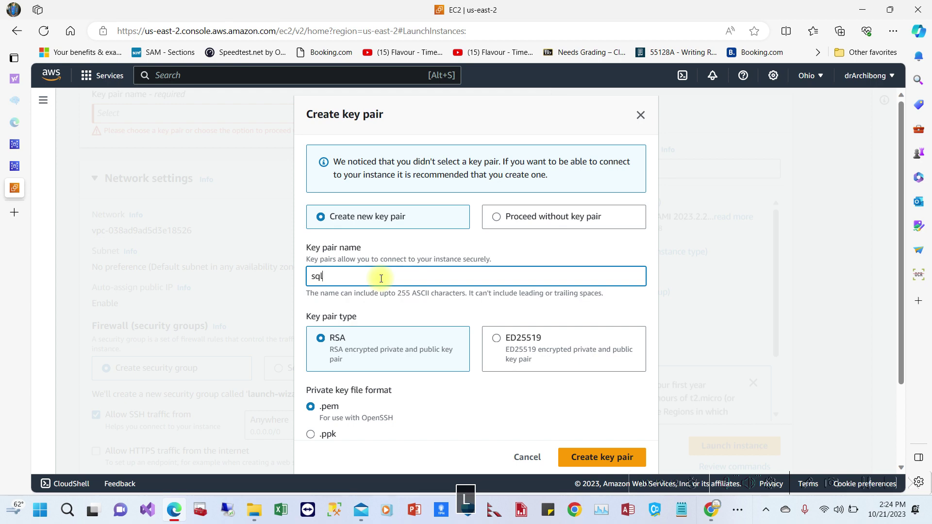
pyautogui.write('server')
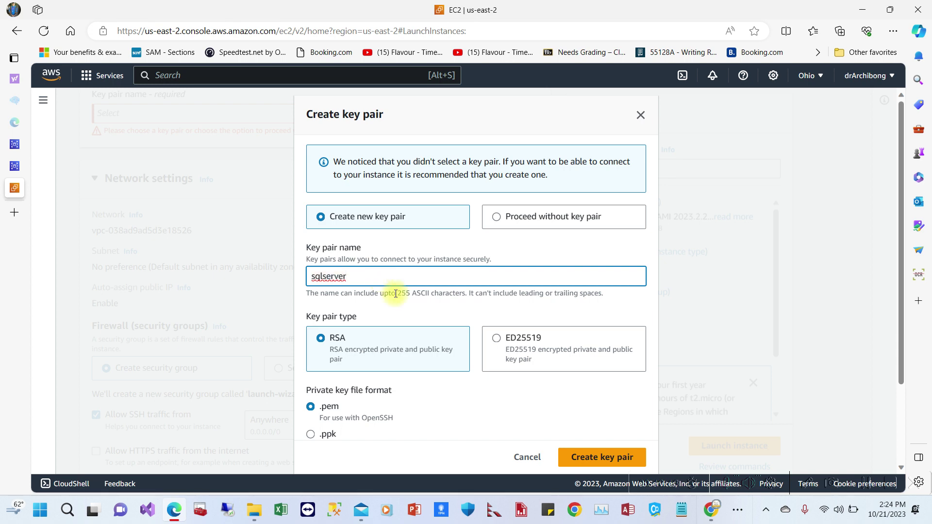
pyautogui.click(576, 461)
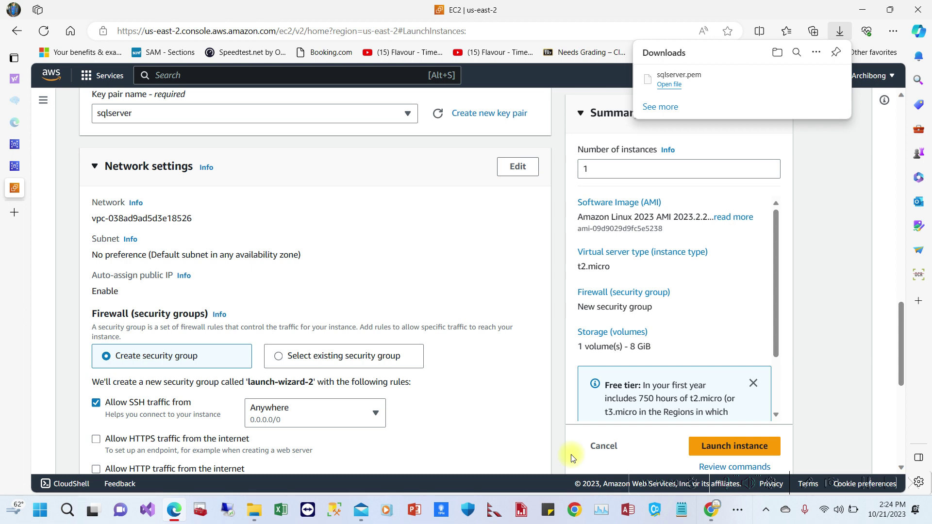
# Step: Review the launch form (t2.micro, SSH from anywhere, 8 GiB gp3) and open the EC2 navigation pane
pyautogui.scroll(-7, 367, 254)
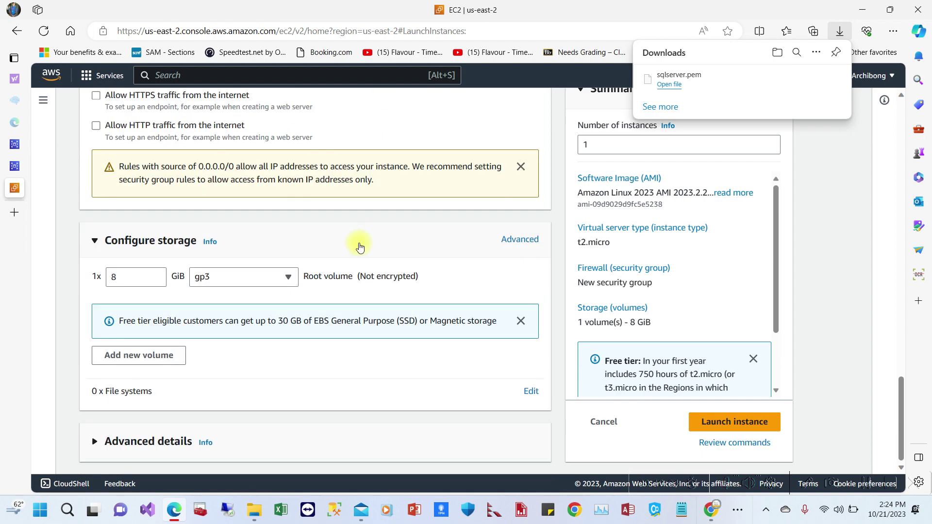
pyautogui.scroll(6, 360, 247)
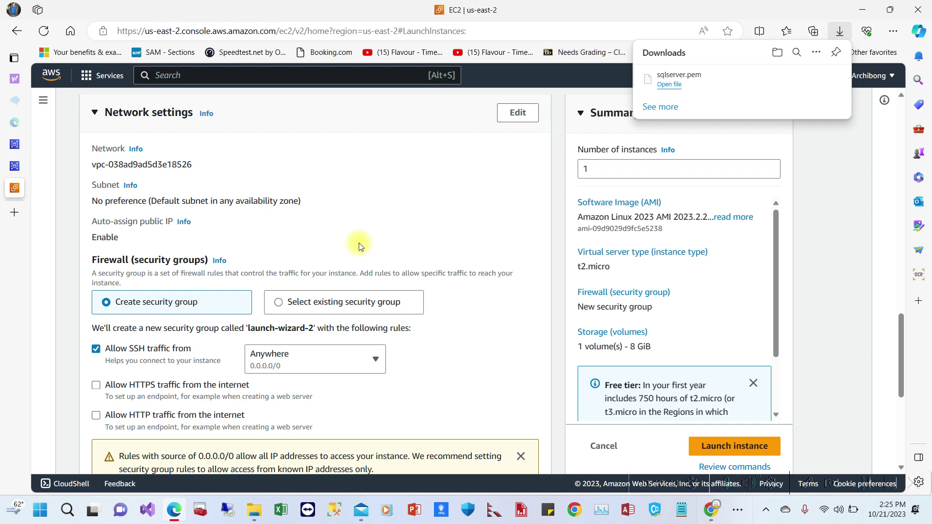
pyautogui.scroll(2, 359, 247)
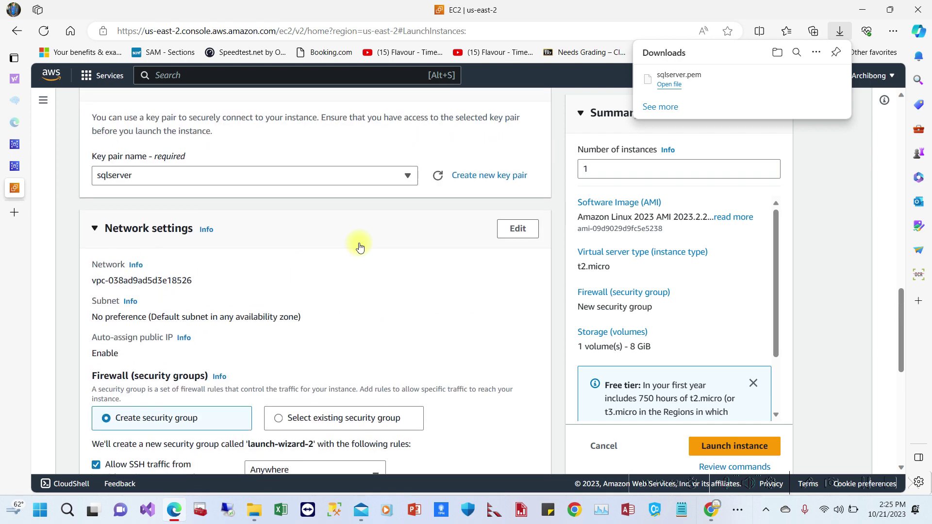
pyautogui.scroll(3, 360, 246)
pyautogui.scroll(2, 360, 246)
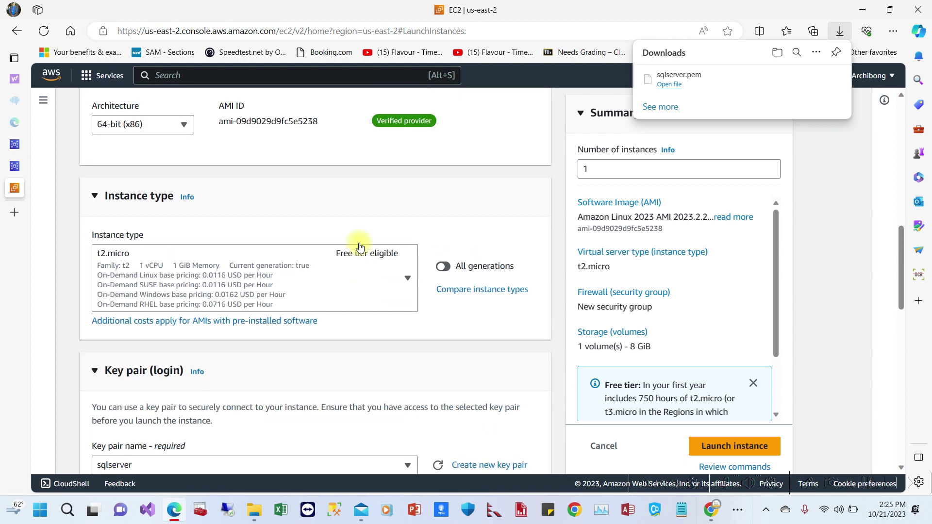
pyautogui.scroll(2, 359, 246)
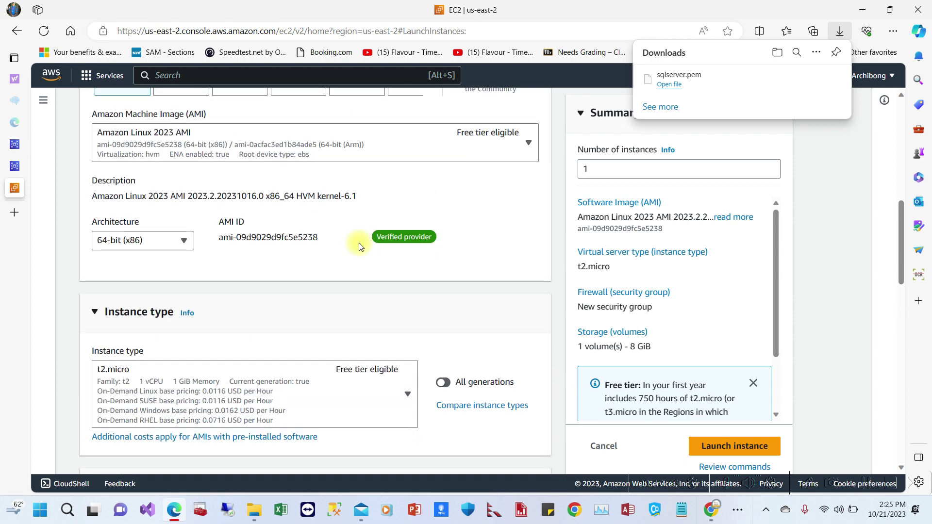
pyautogui.scroll(-13, 360, 246)
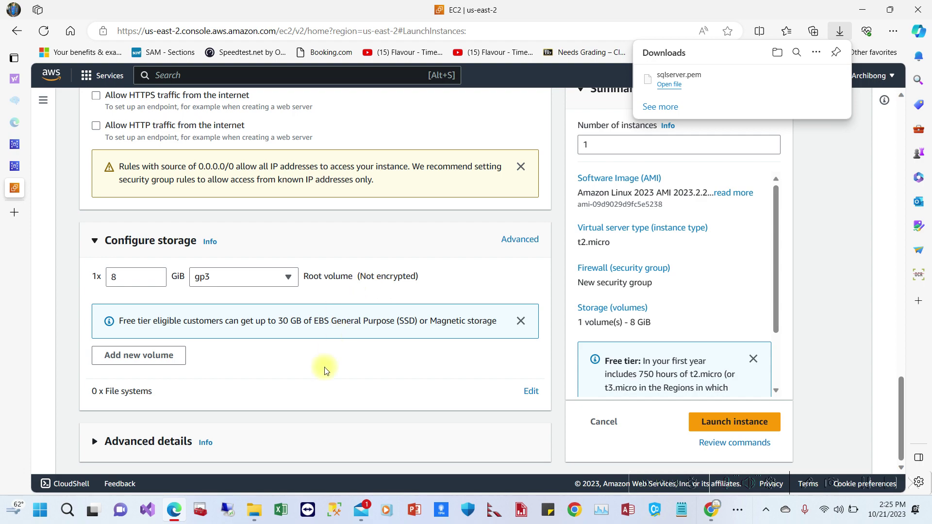
pyautogui.scroll(5, 320, 373)
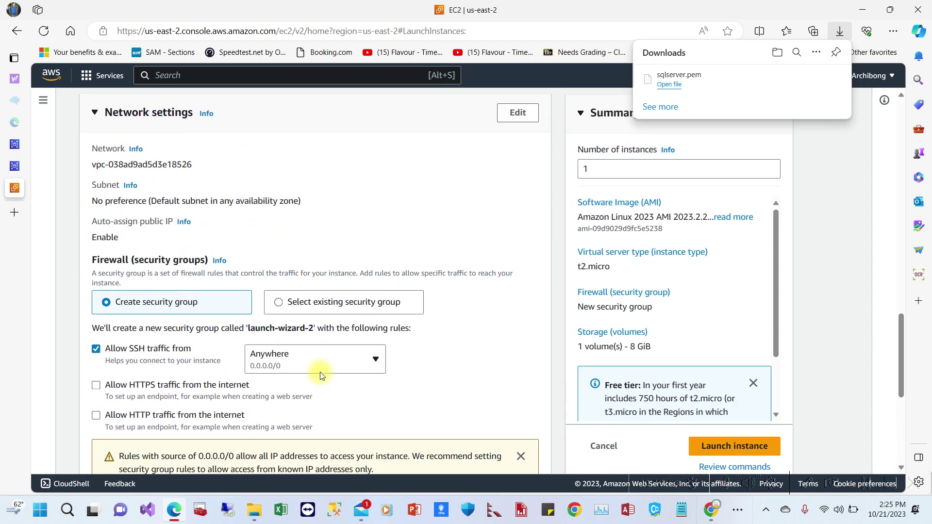
pyautogui.scroll(12, 320, 372)
pyautogui.scroll(5, 319, 372)
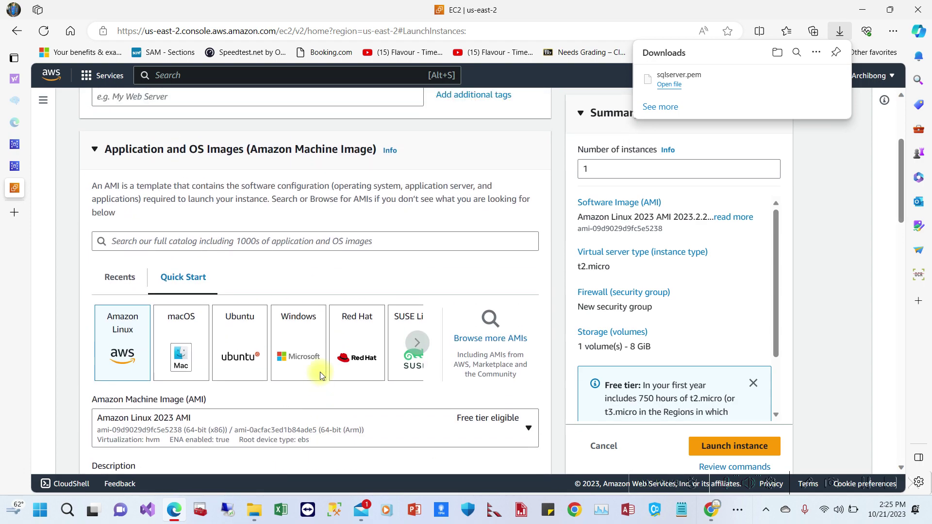
pyautogui.click(44, 101)
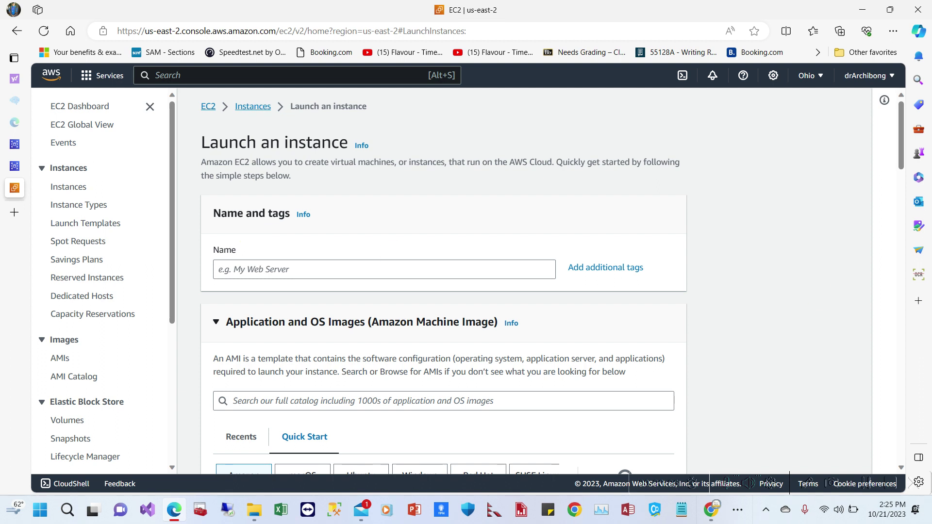
# Step: Switch to the Chrome window showing the upload to the sqlserverdbtesting bucket
pyautogui.click(711, 510)
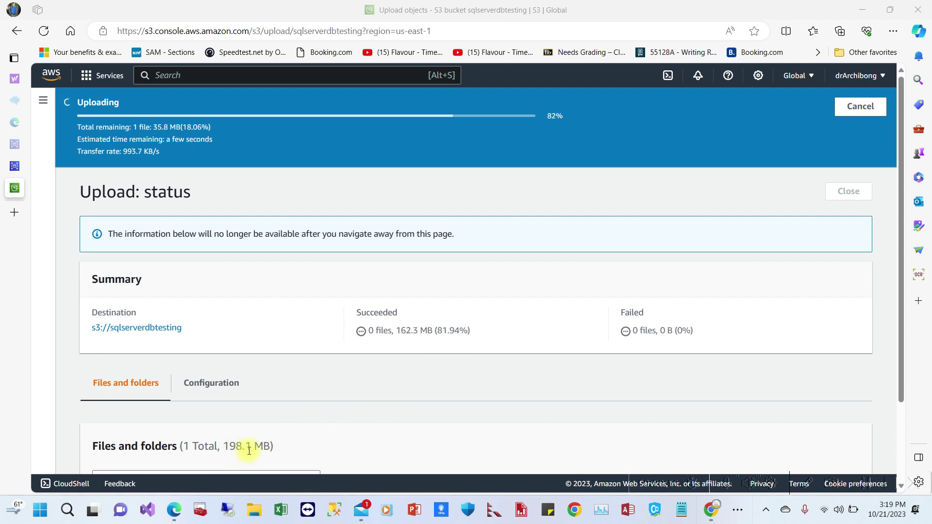
# Step: Confirm Adventureworks2012.bak (198.1 MB) uploaded 100% with 0 files failed
pyautogui.click(868, 485)
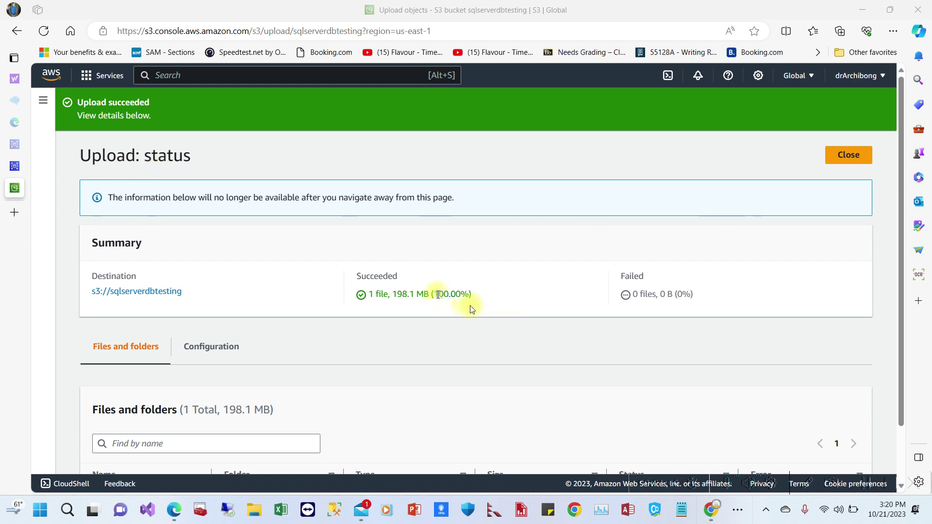
pyautogui.moveTo(439, 294); pyautogui.dragTo(460, 294)
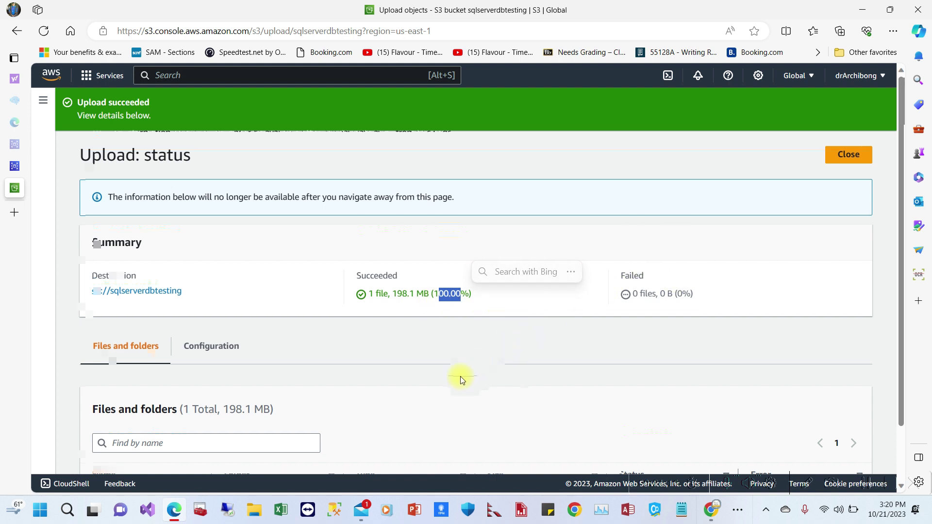
pyautogui.scroll(-1, 112, 438)
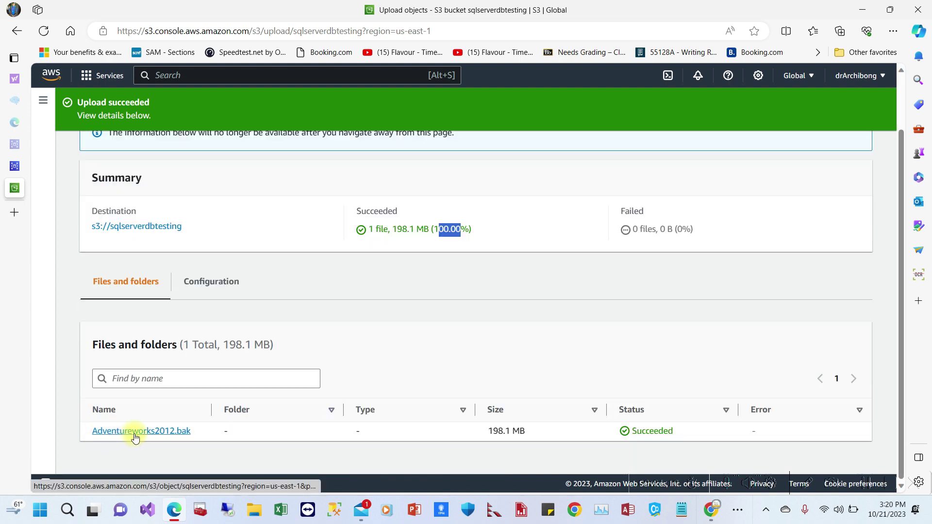
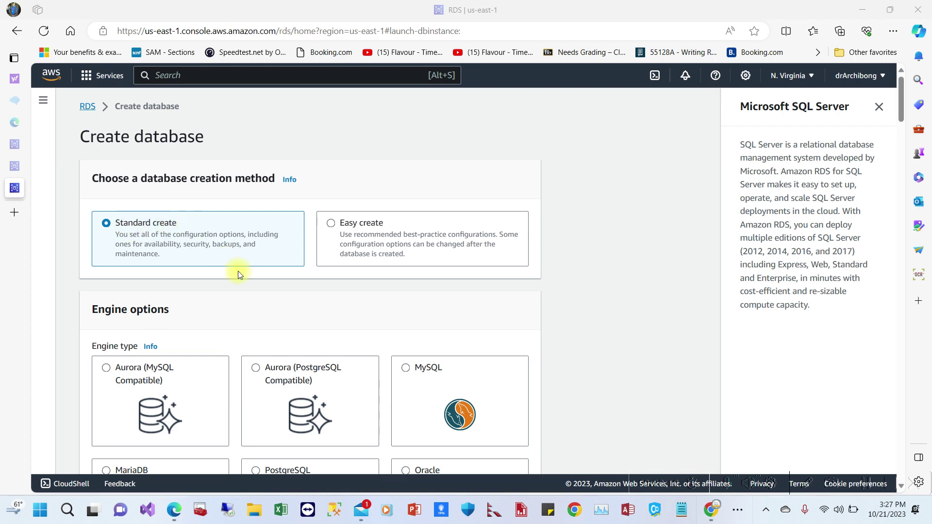
# Step: In Credentials Settings, enter the database's master password and retype it in Confirm master password
pyautogui.scroll(-5, 238, 271)
pyautogui.scroll(3, 240, 269)
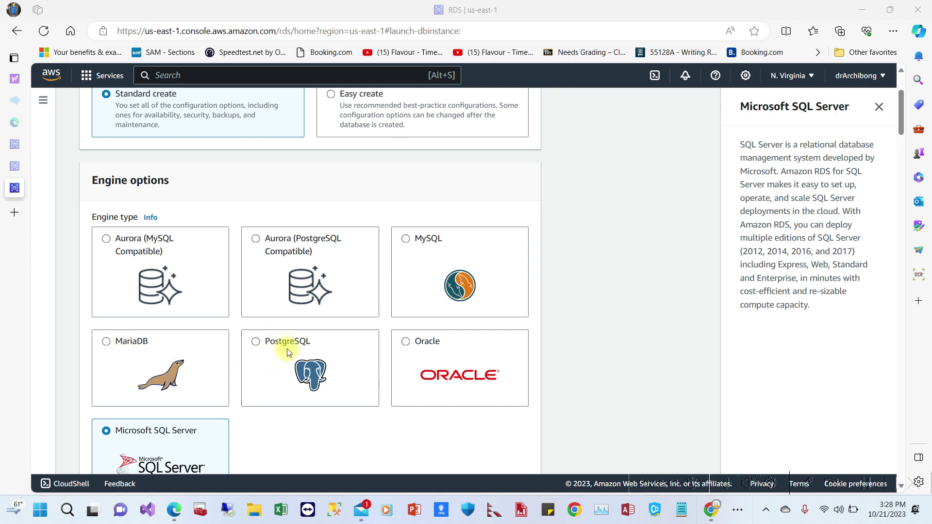
pyautogui.scroll(-2, 429, 389)
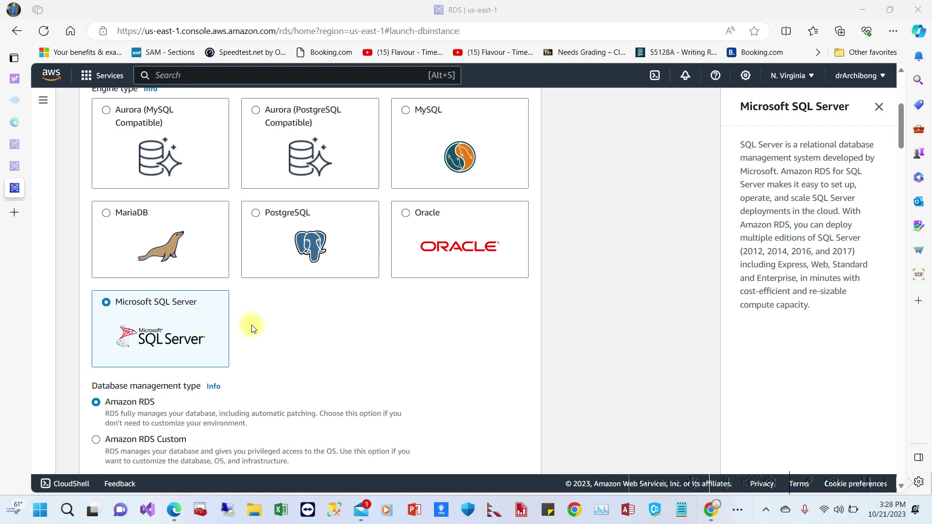
pyautogui.scroll(-3, 412, 340)
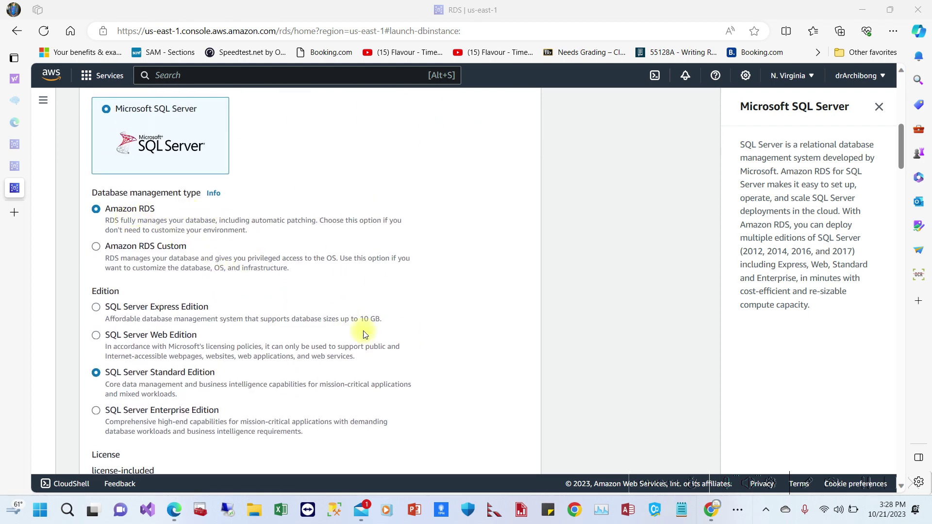
pyautogui.scroll(-2, 408, 362)
pyautogui.scroll(-1, 409, 361)
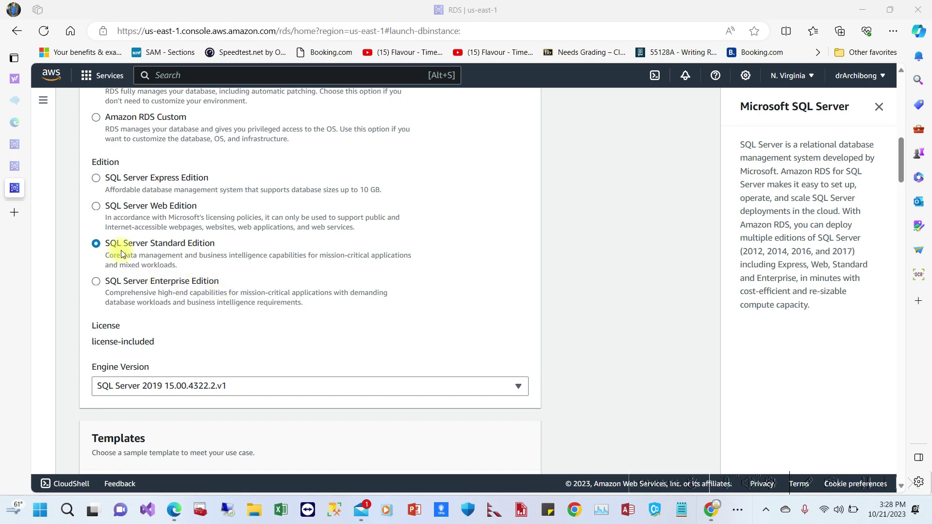
pyautogui.scroll(-4, 437, 326)
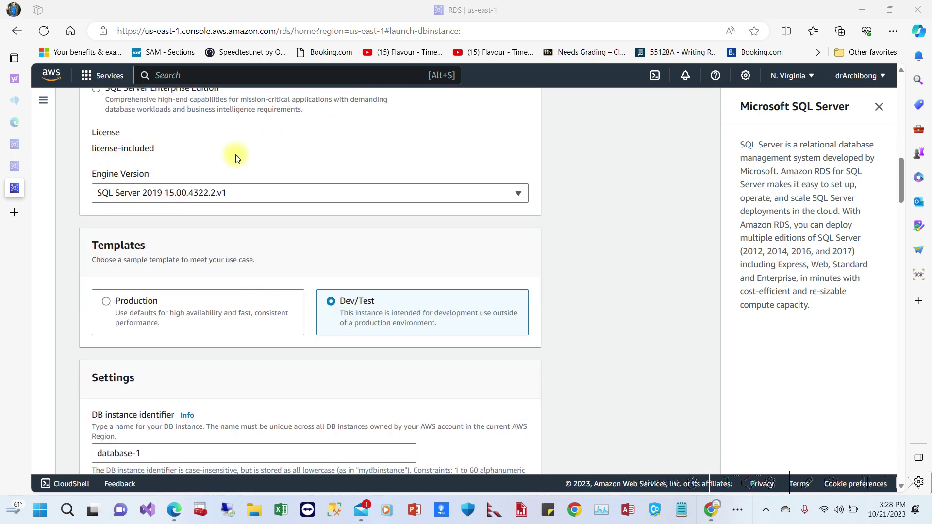
pyautogui.scroll(-3, 288, 261)
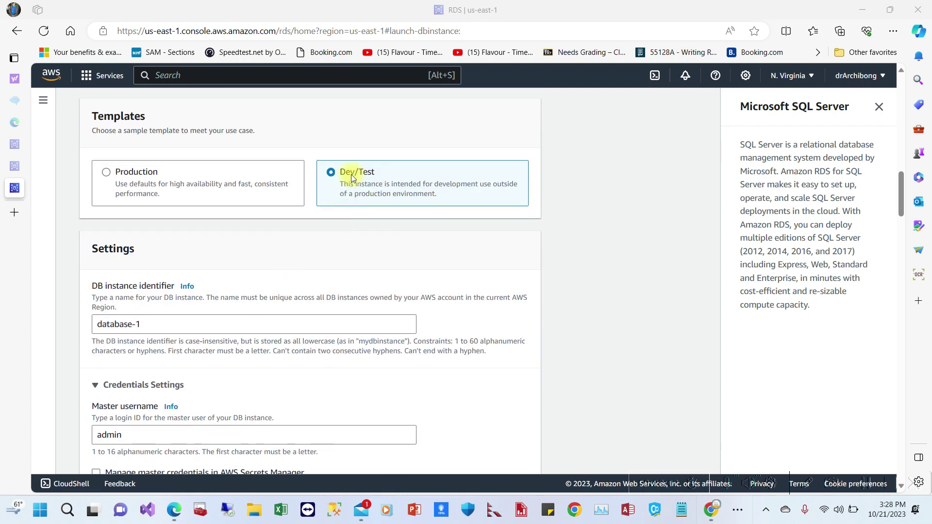
pyautogui.scroll(-2, 306, 269)
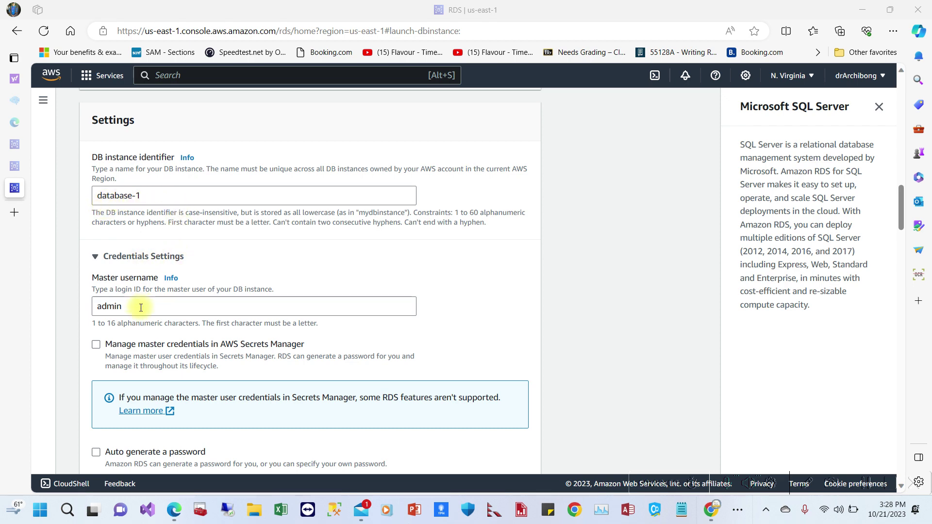
pyautogui.scroll(-2, 327, 306)
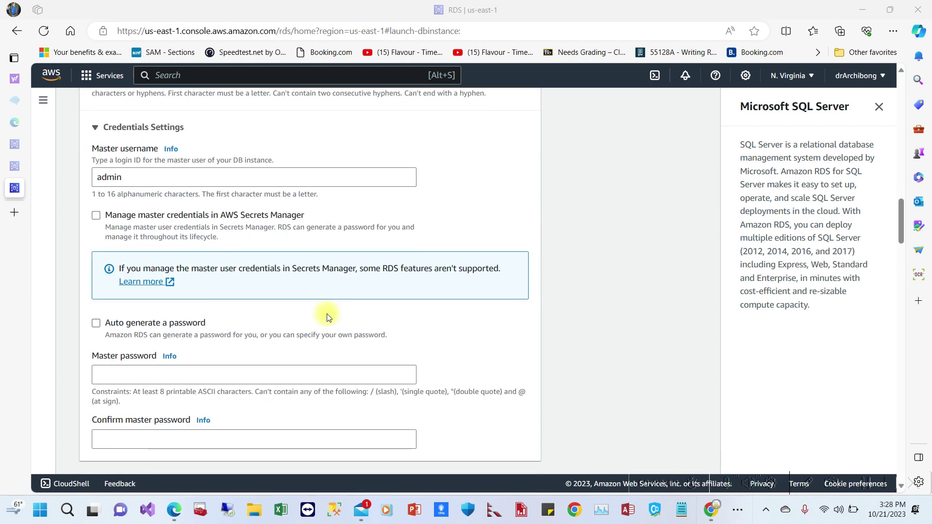
pyautogui.click(174, 383)
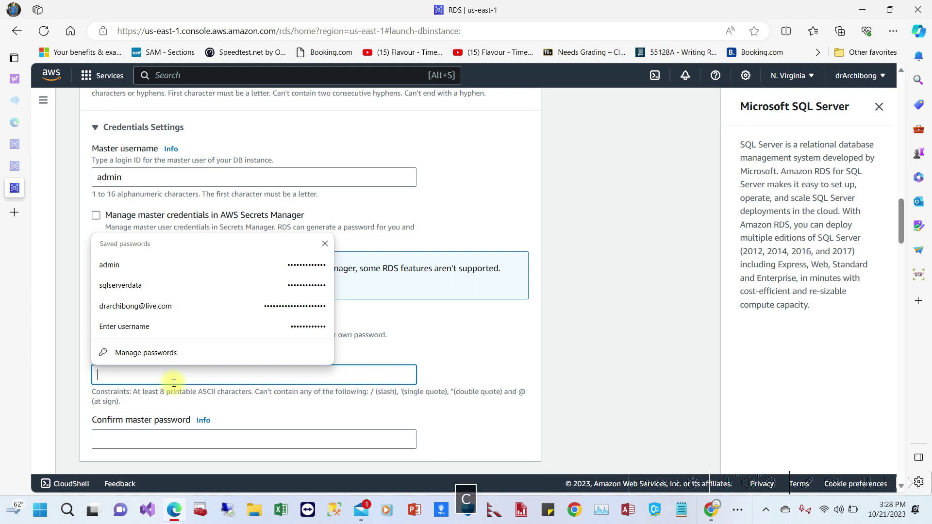
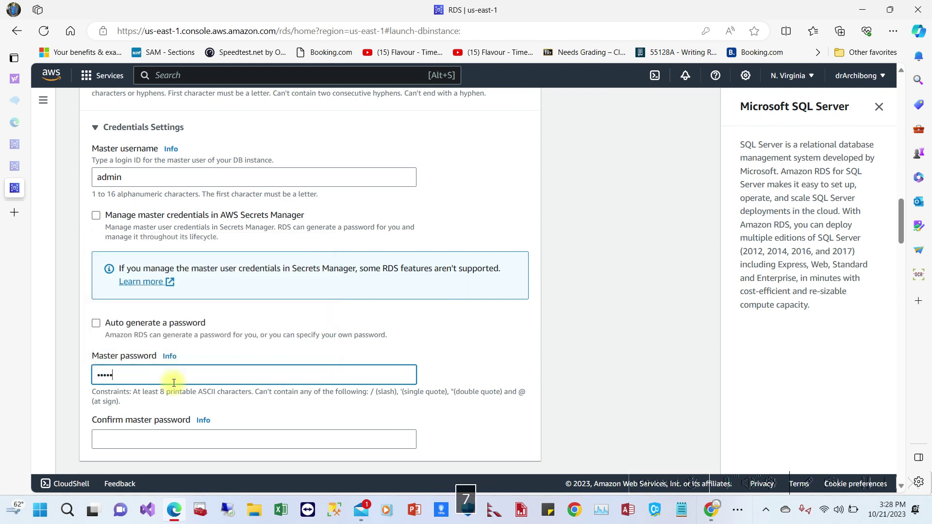
pyautogui.press('Tab')
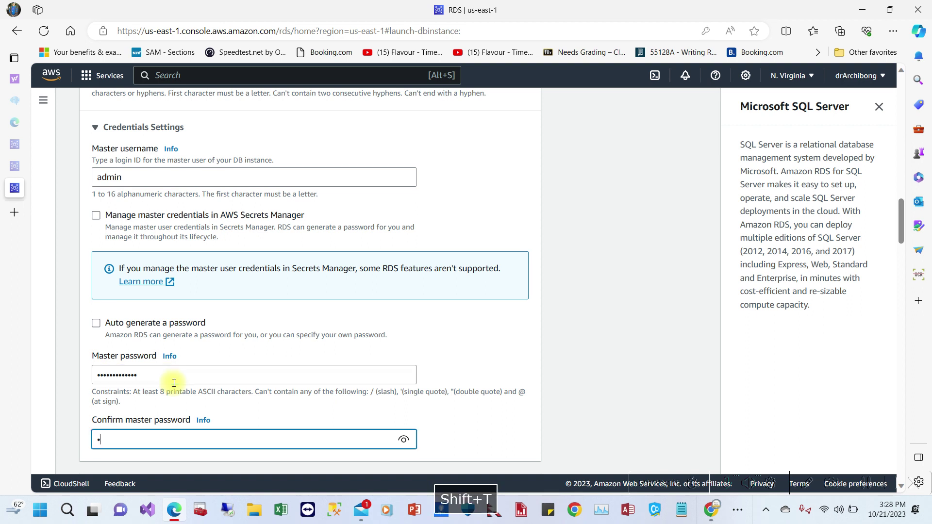
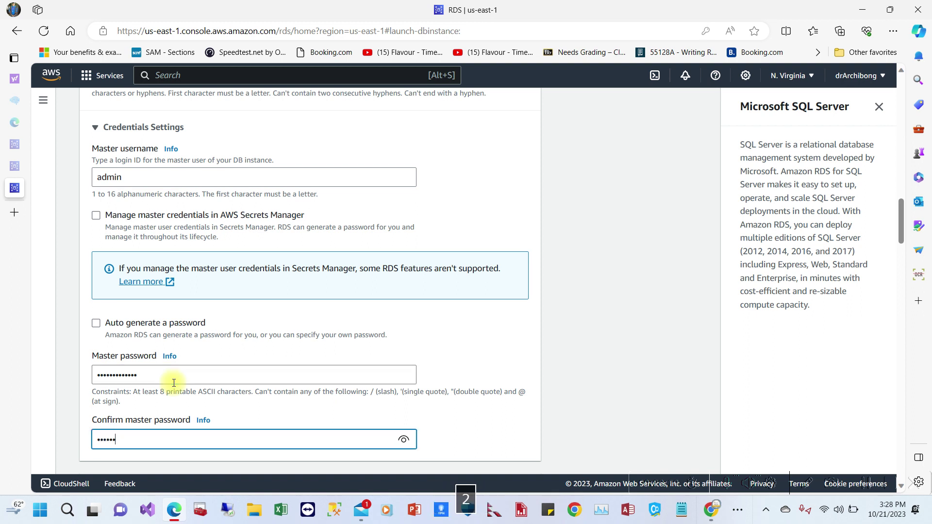
# Step: Under Connectivity, change Public access to Yes for the new SQL Server database
pyautogui.scroll(-5, 195, 369)
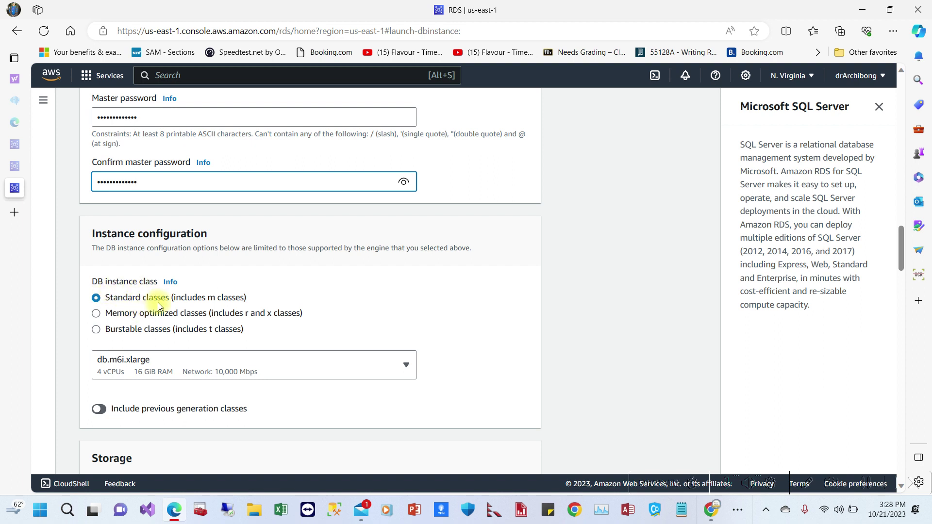
pyautogui.scroll(-1, 234, 309)
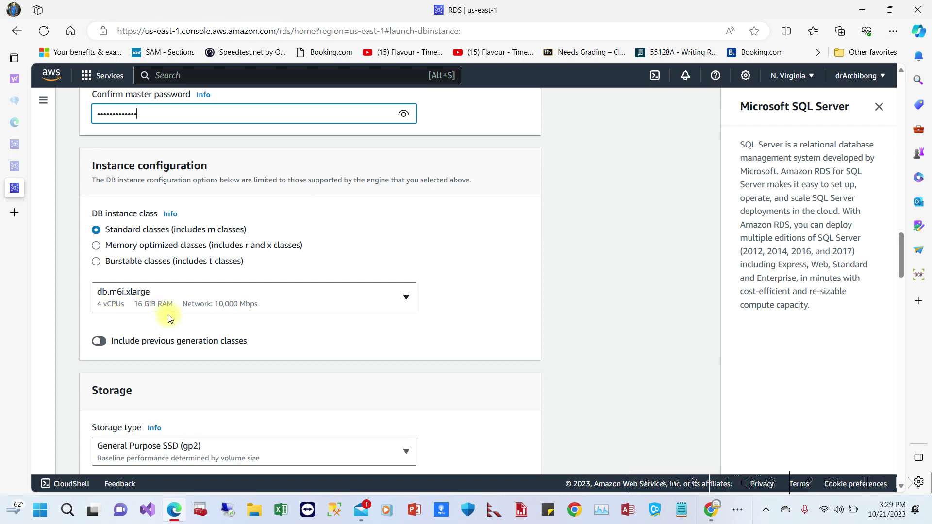
pyautogui.scroll(-3, 169, 315)
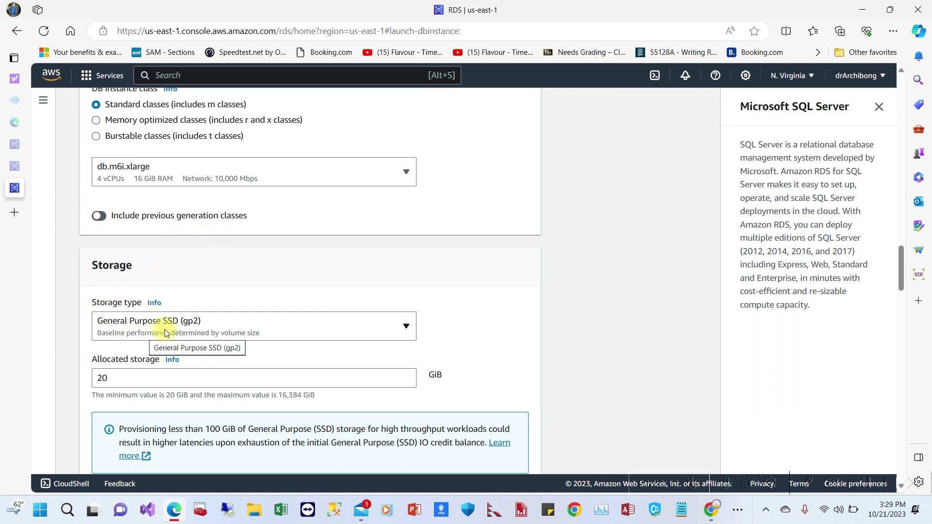
pyautogui.scroll(-2, 258, 321)
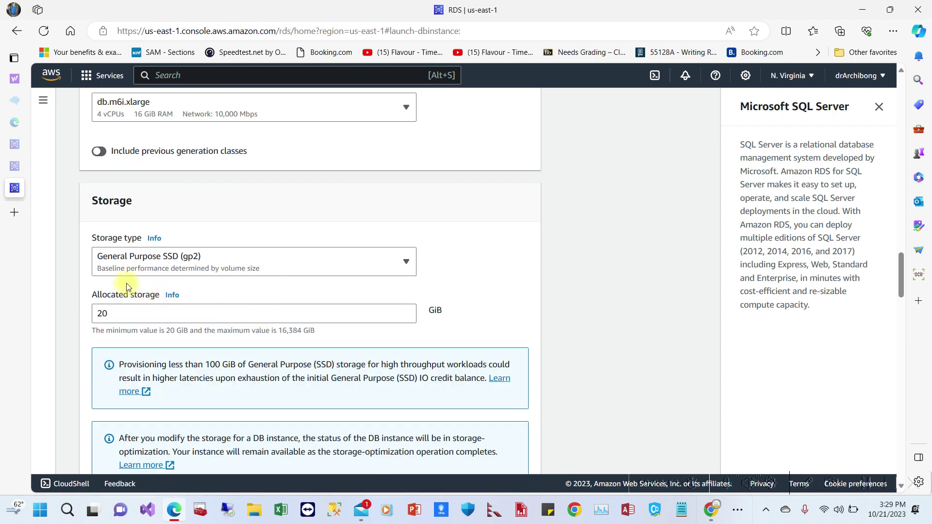
pyautogui.scroll(-5, 170, 289)
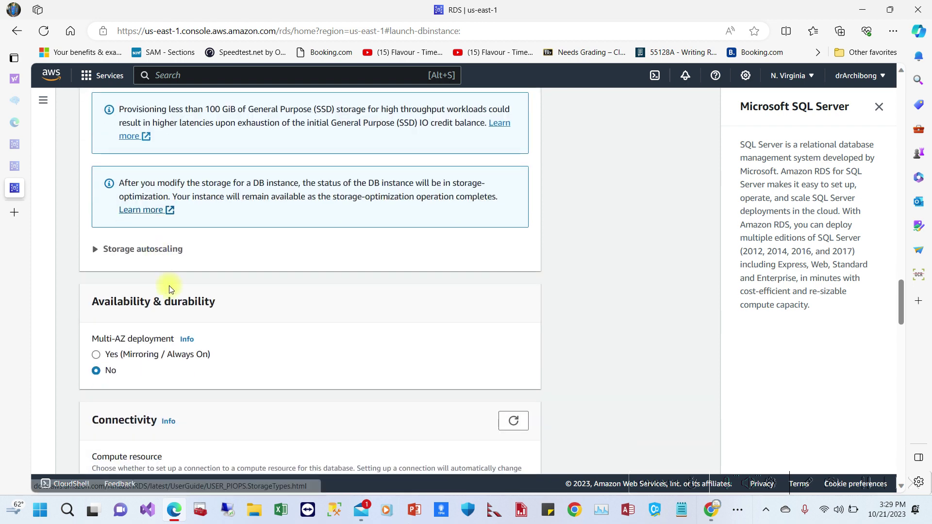
pyautogui.scroll(-3, 231, 298)
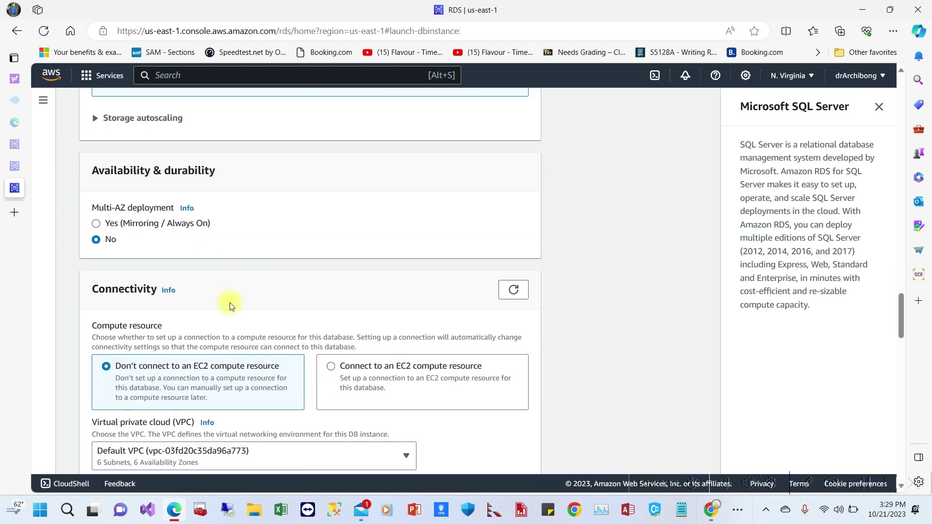
pyautogui.scroll(-1, 230, 306)
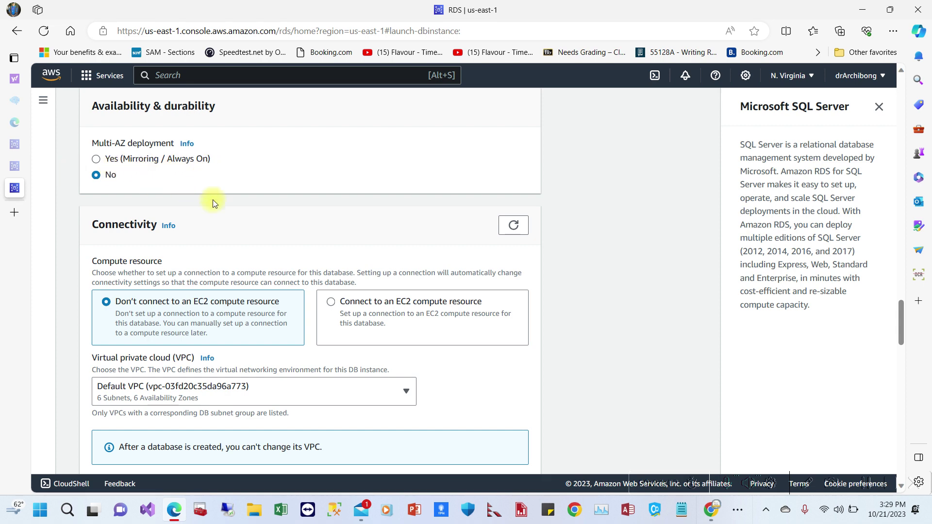
pyautogui.scroll(-1, 242, 301)
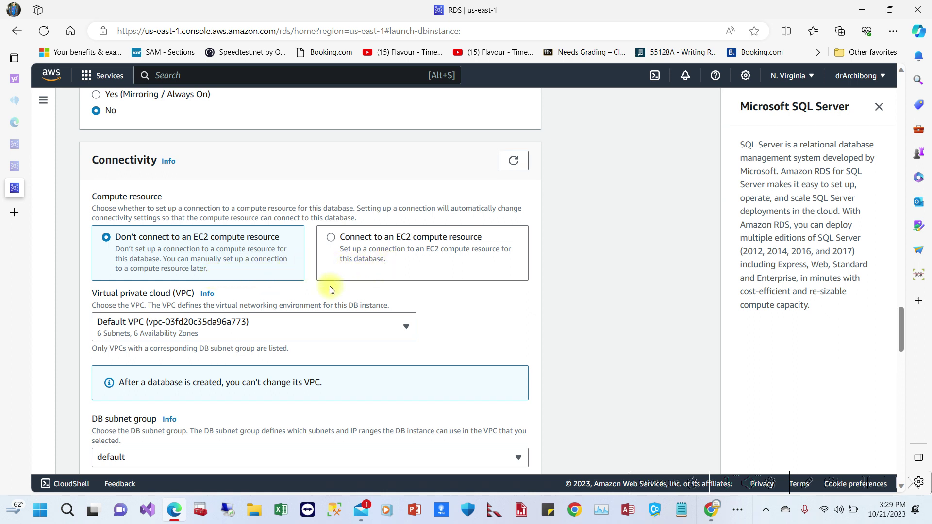
pyautogui.scroll(-2, 284, 260)
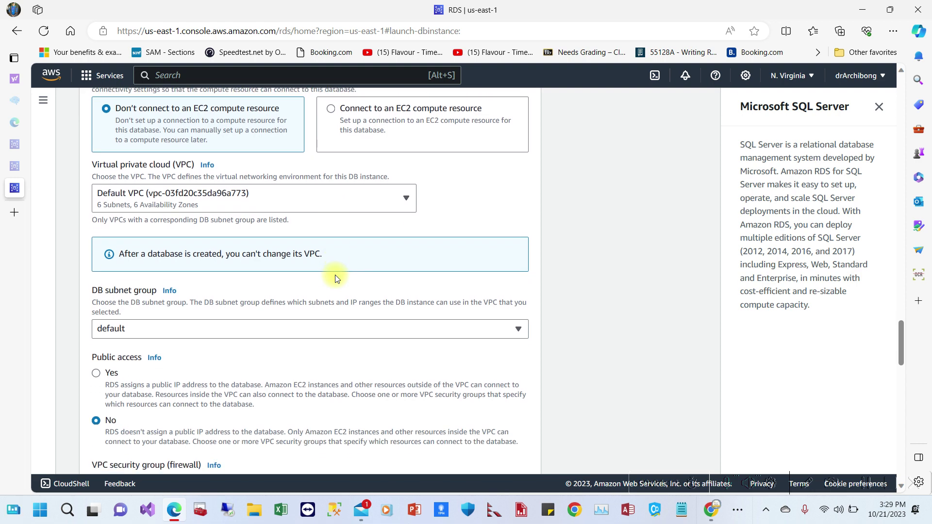
pyautogui.scroll(-4, 335, 278)
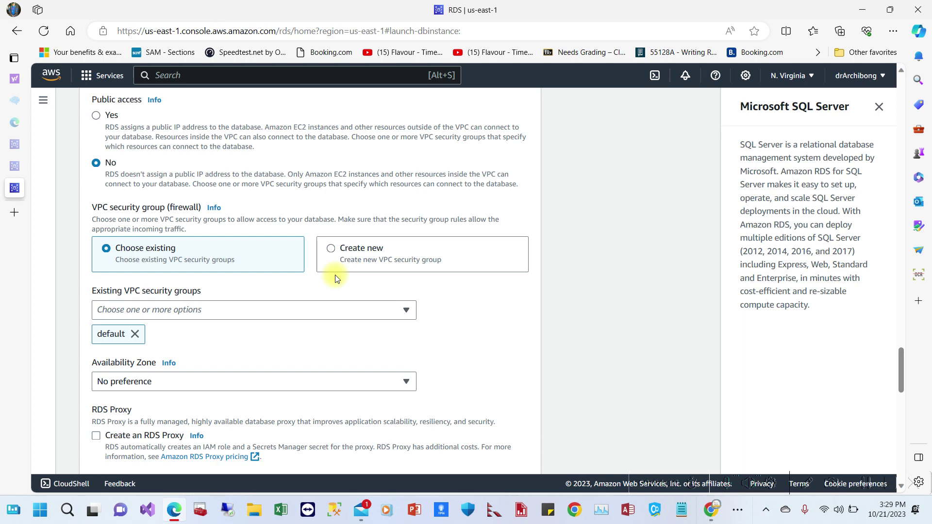
pyautogui.scroll(-1, 336, 278)
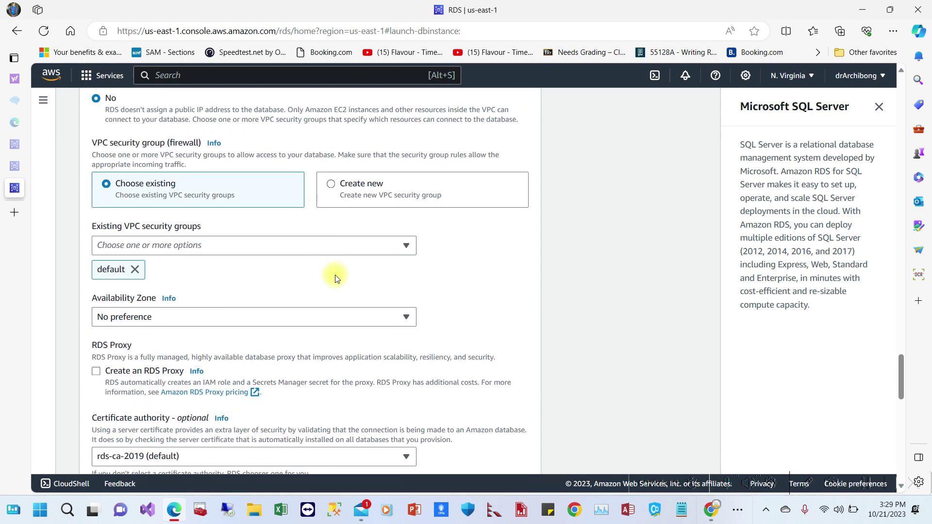
pyautogui.scroll(2, 335, 275)
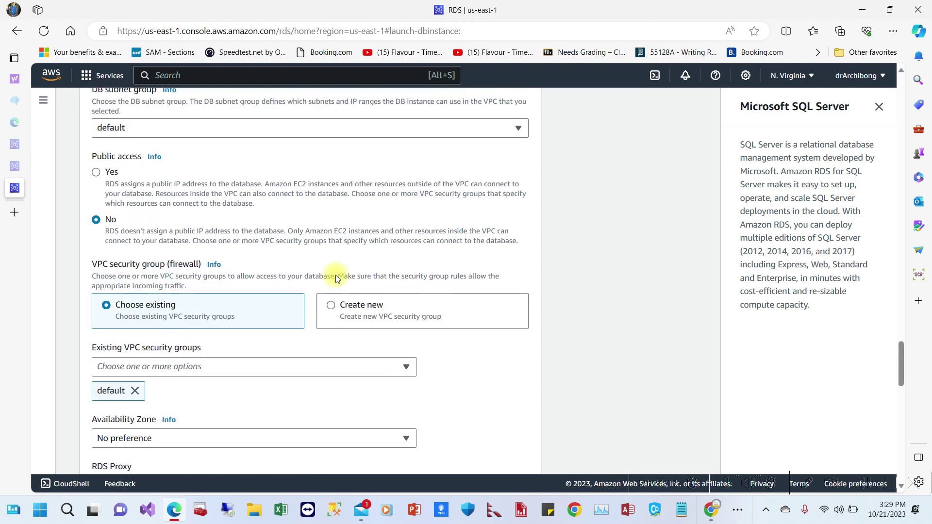
pyautogui.click(97, 180)
pyautogui.scroll(-4, 255, 343)
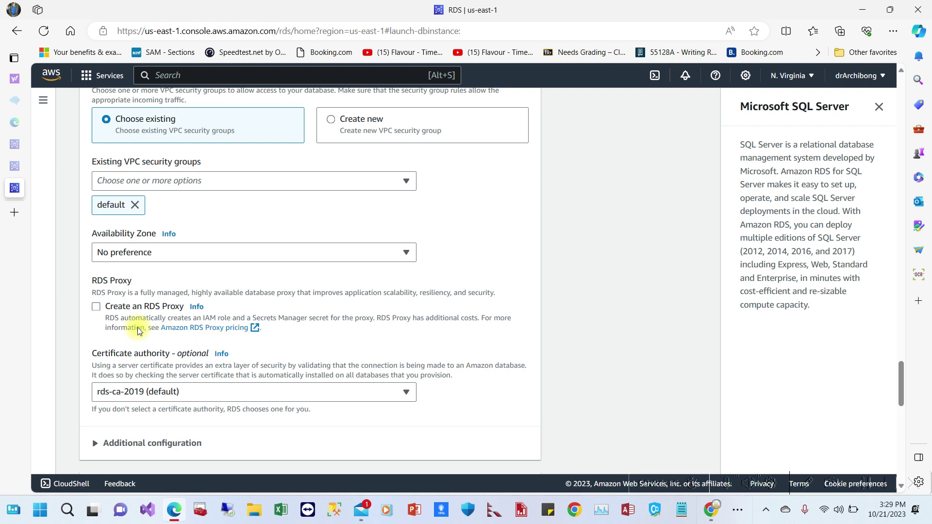
pyautogui.scroll(-4, 256, 318)
pyautogui.scroll(-1, 258, 320)
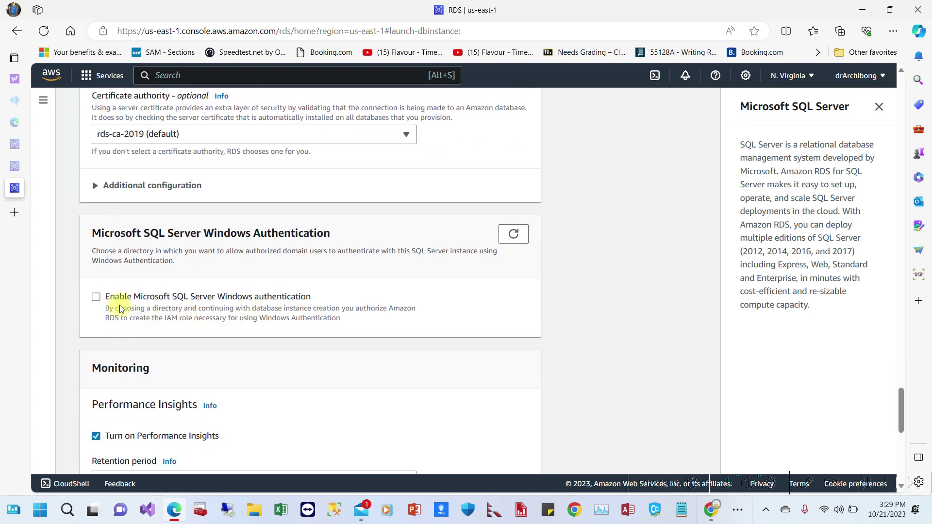
# Step: Enable Microsoft SQL Server Windows authentication for the new database
pyautogui.click(96, 296)
pyautogui.scroll(-2, 272, 287)
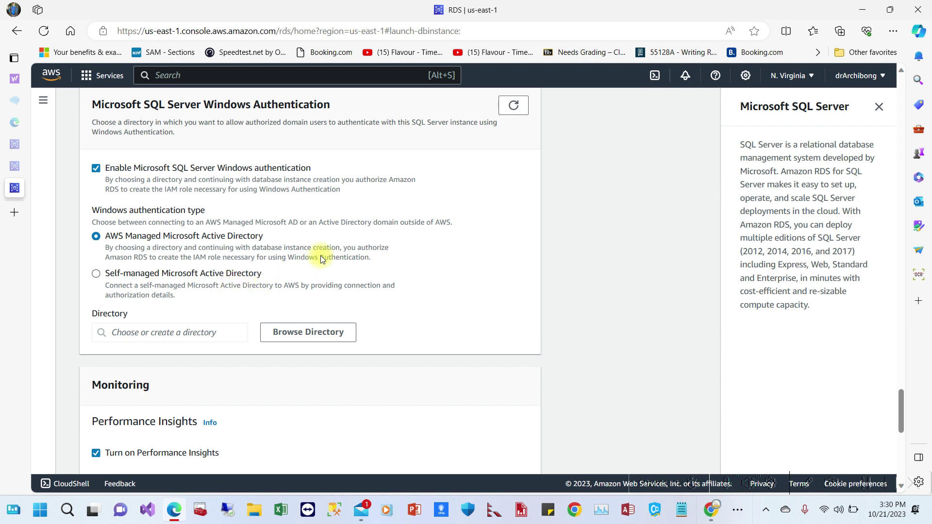
pyautogui.scroll(1, 325, 257)
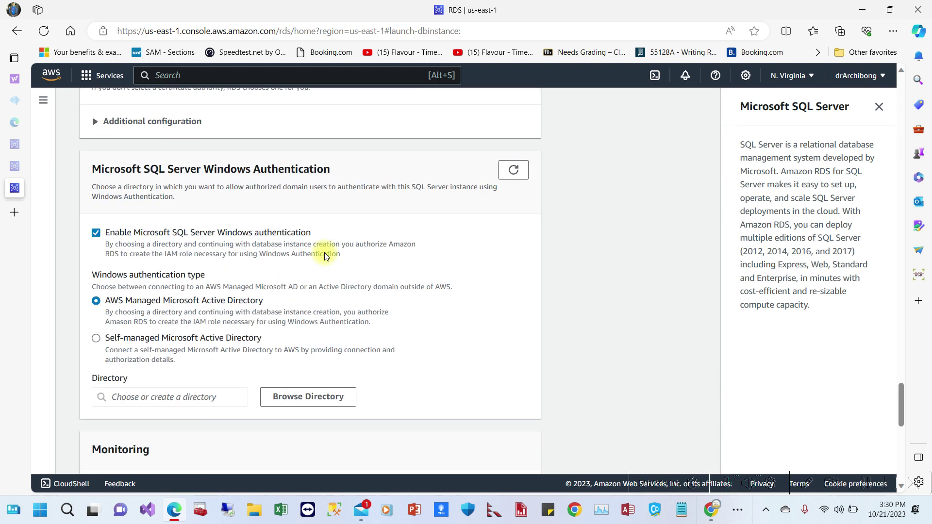
pyautogui.scroll(1, 324, 252)
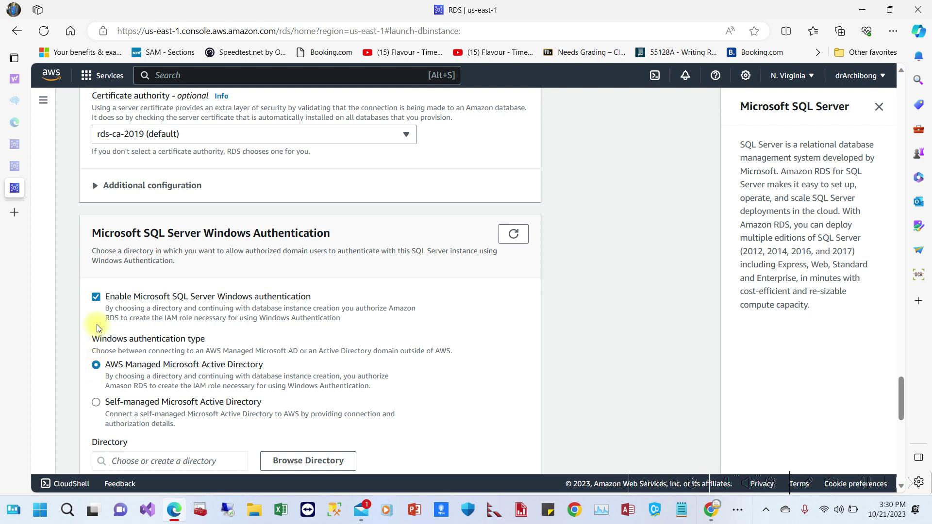
# Step: Submit Create database, which is rejected because the Directory field is required
pyautogui.scroll(-3, 326, 340)
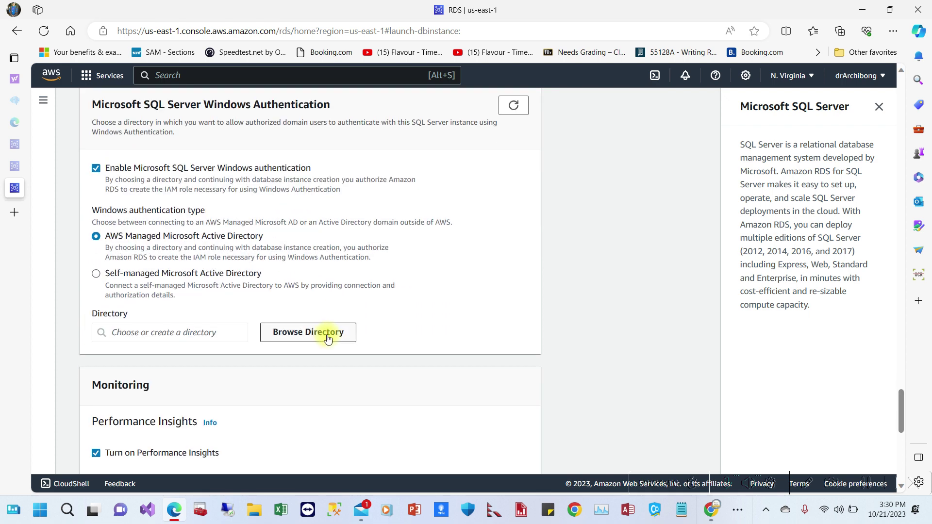
pyautogui.scroll(-2, 327, 337)
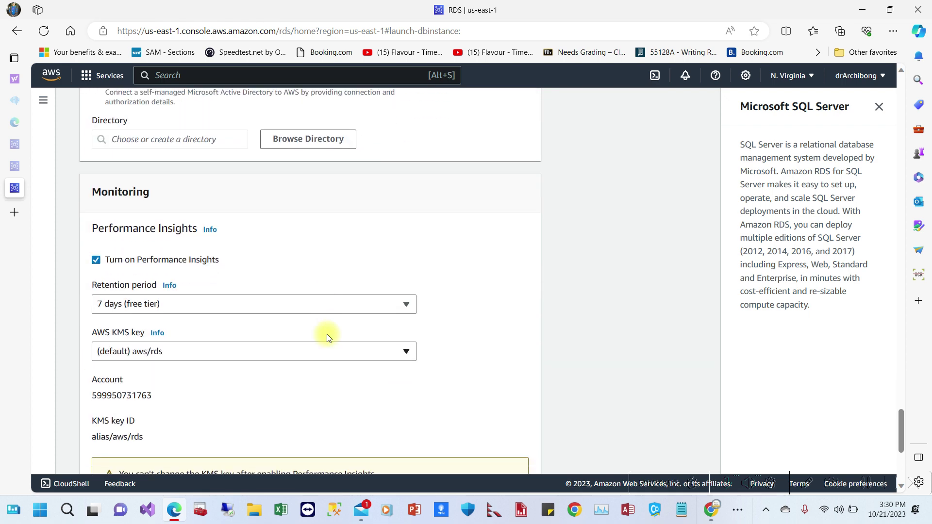
pyautogui.scroll(-3, 327, 338)
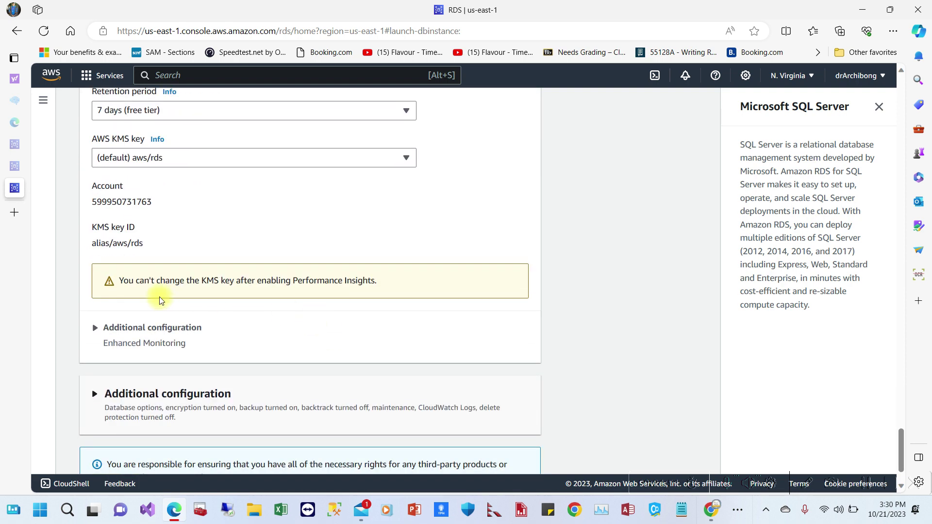
pyautogui.scroll(-1, 264, 299)
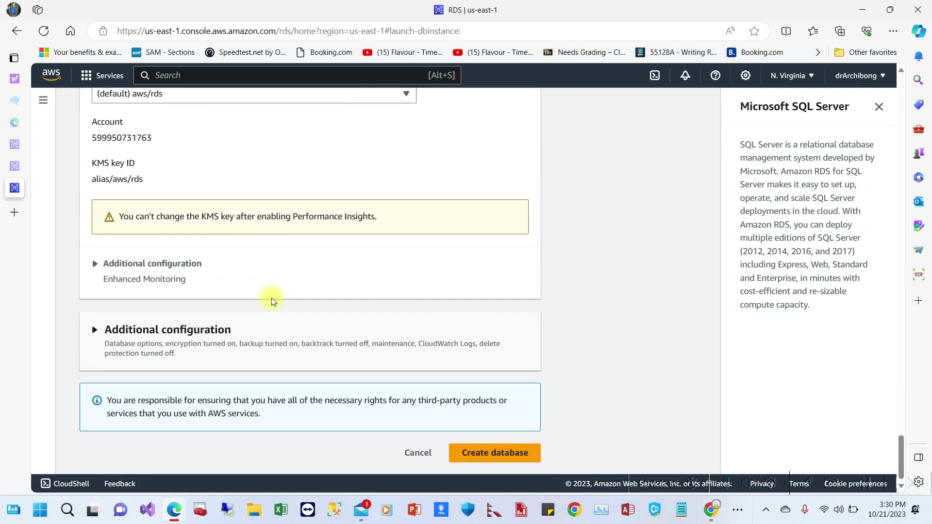
pyautogui.click(511, 453)
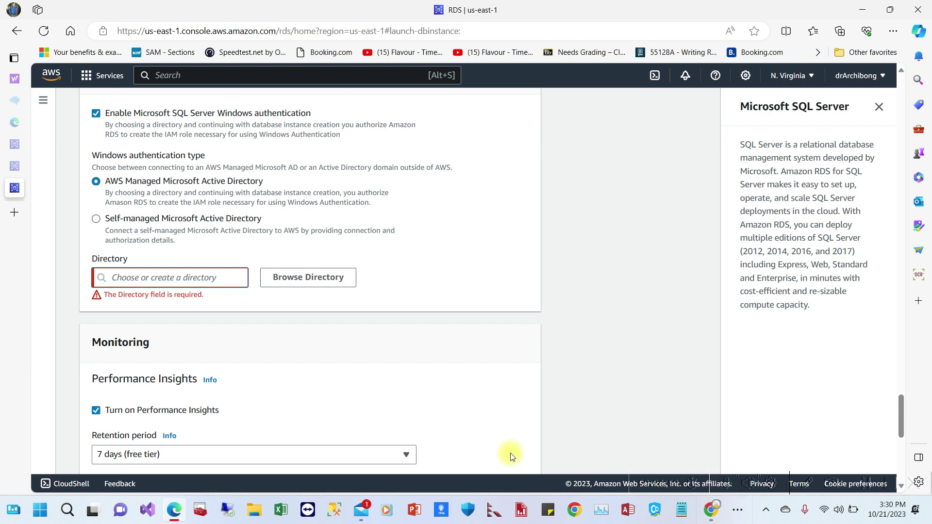
# Step: Find no existing directory to browse, then choose Self-managed Microsoft Active Directory instead
pyautogui.click(301, 285)
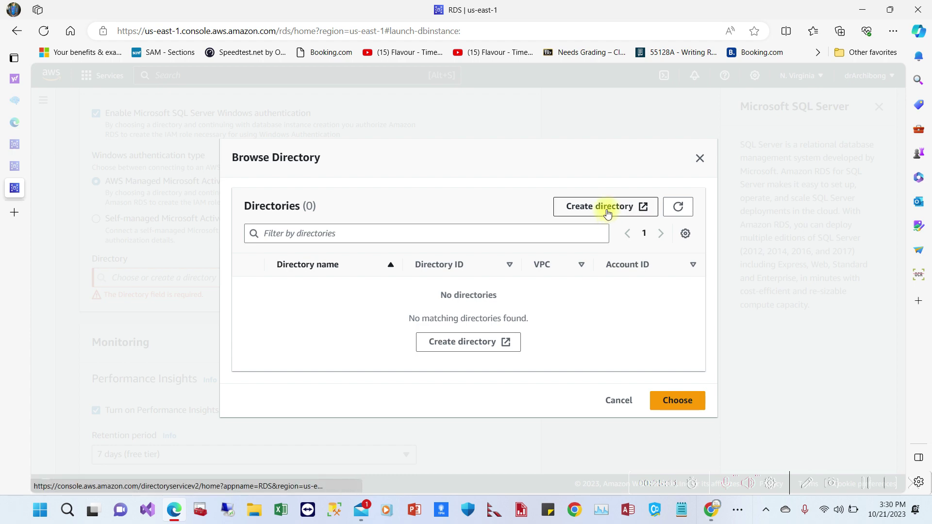
pyautogui.click(630, 402)
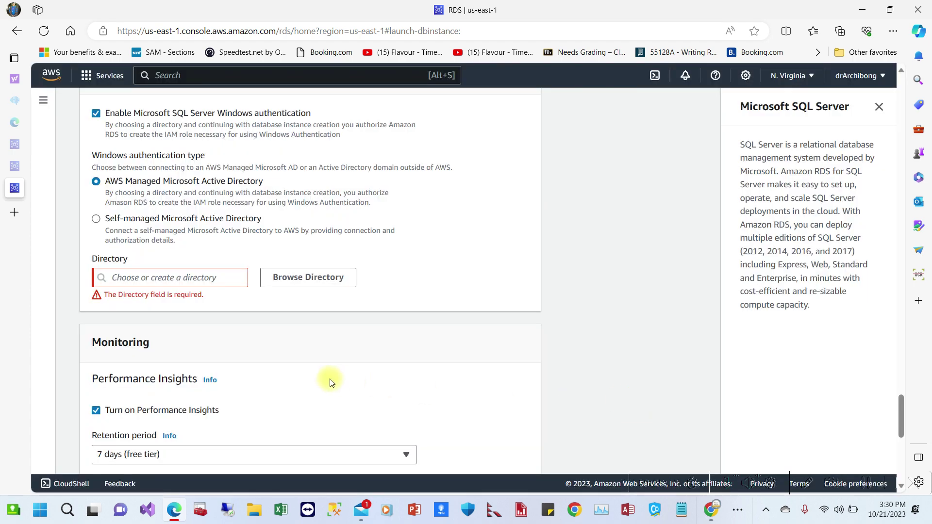
pyautogui.scroll(5, 325, 378)
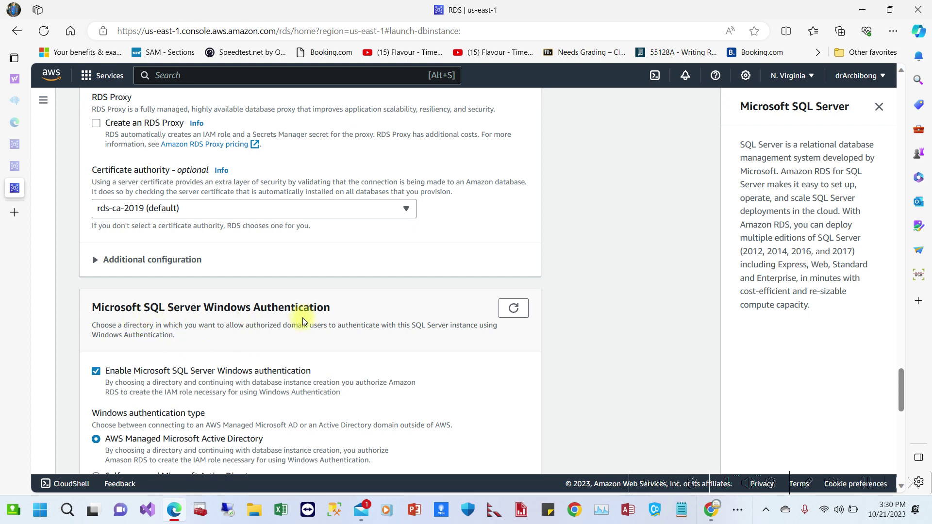
pyautogui.scroll(-1, 303, 319)
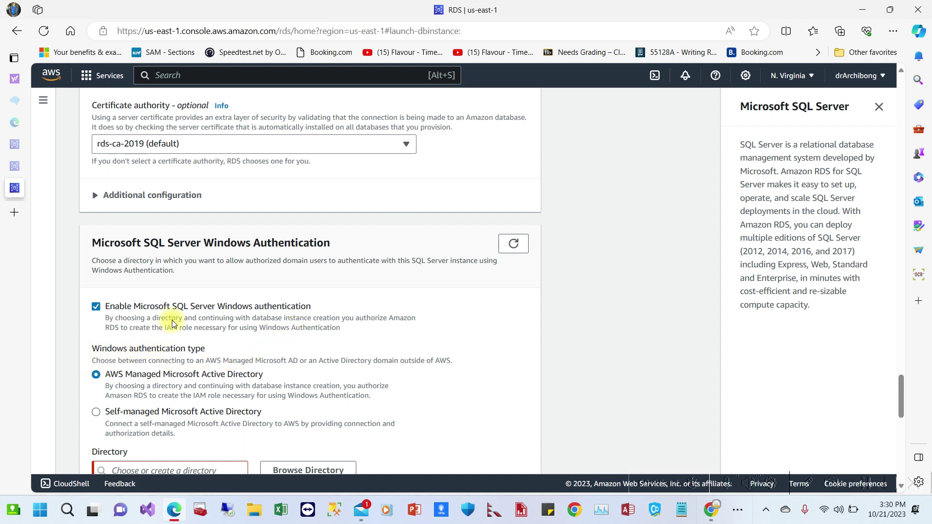
pyautogui.scroll(-1, 246, 313)
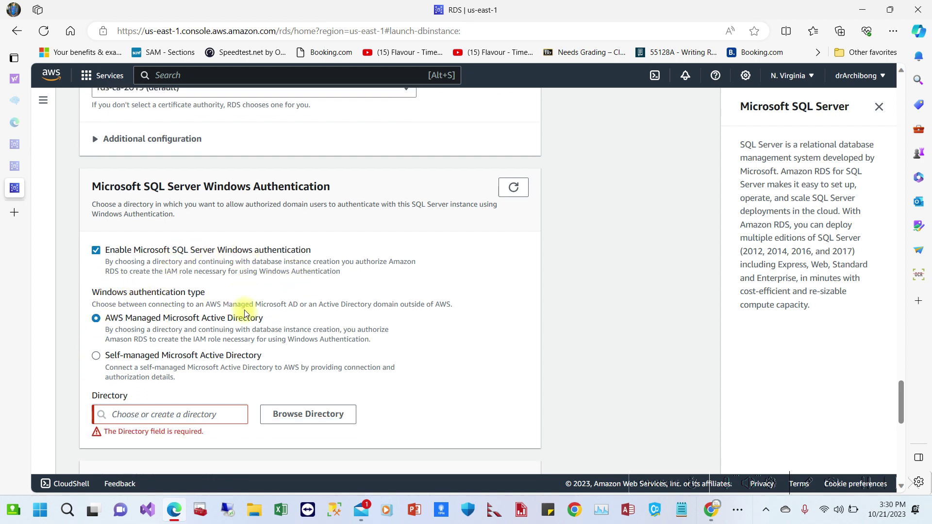
pyautogui.scroll(3, 208, 362)
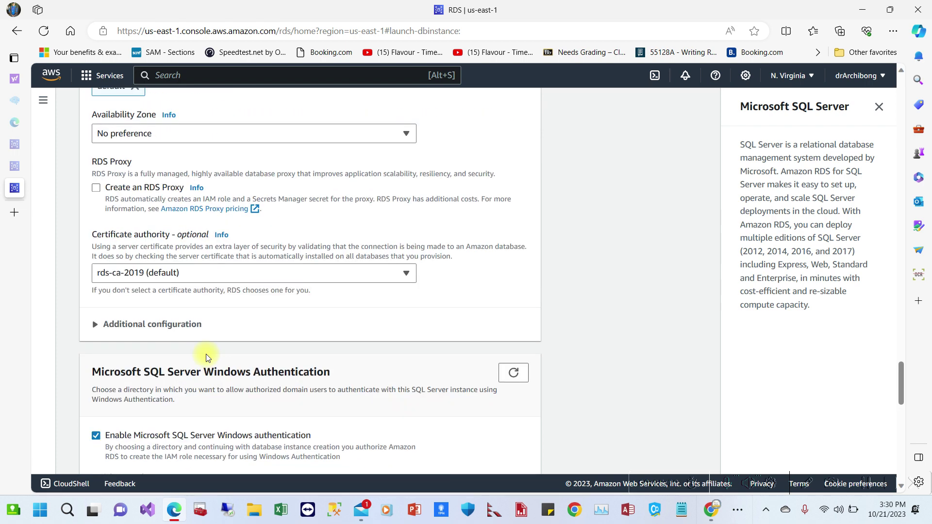
pyautogui.scroll(-1, 208, 358)
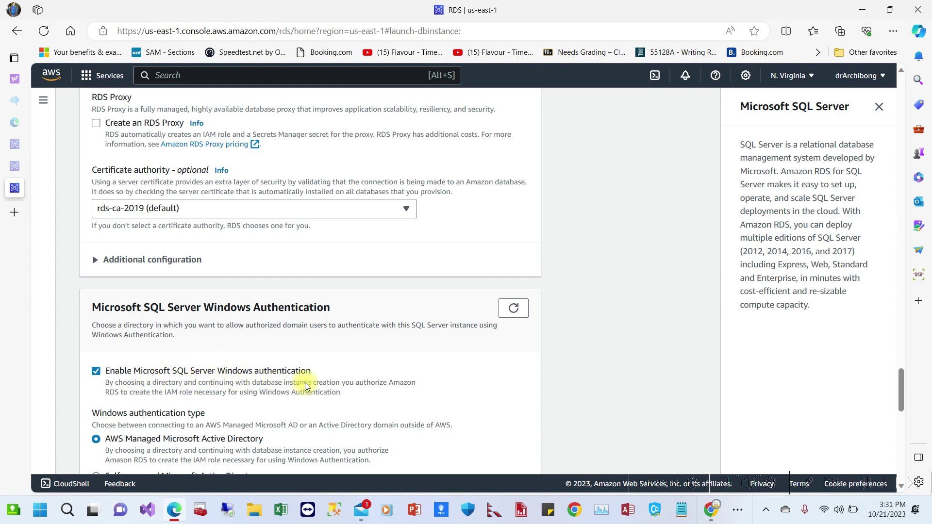
pyautogui.scroll(-2, 305, 382)
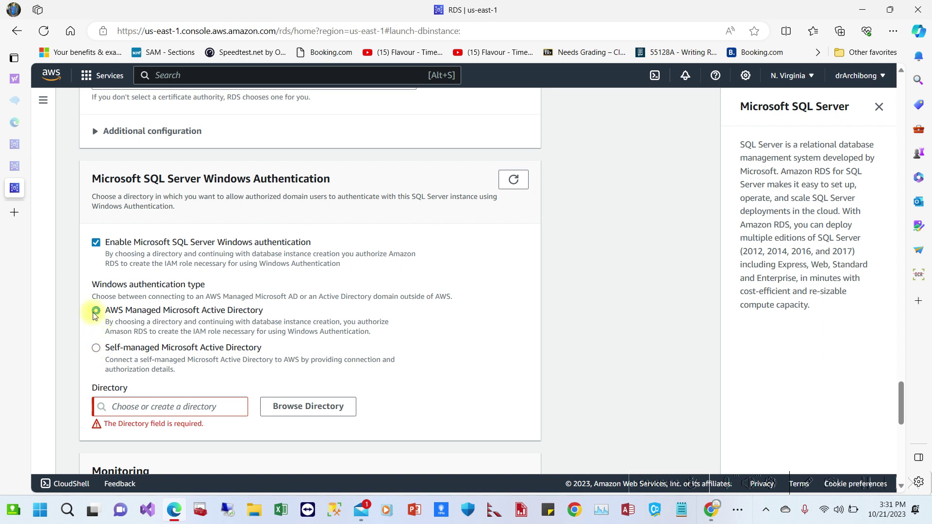
pyautogui.click(96, 349)
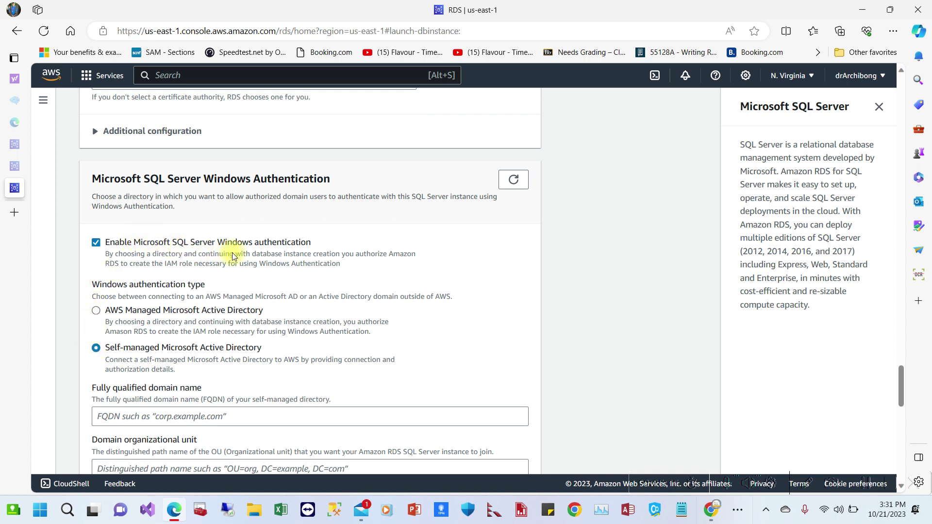
# Step: Uncheck Enable Microsoft SQL Server Windows authentication so no directory is needed
pyautogui.click(96, 245)
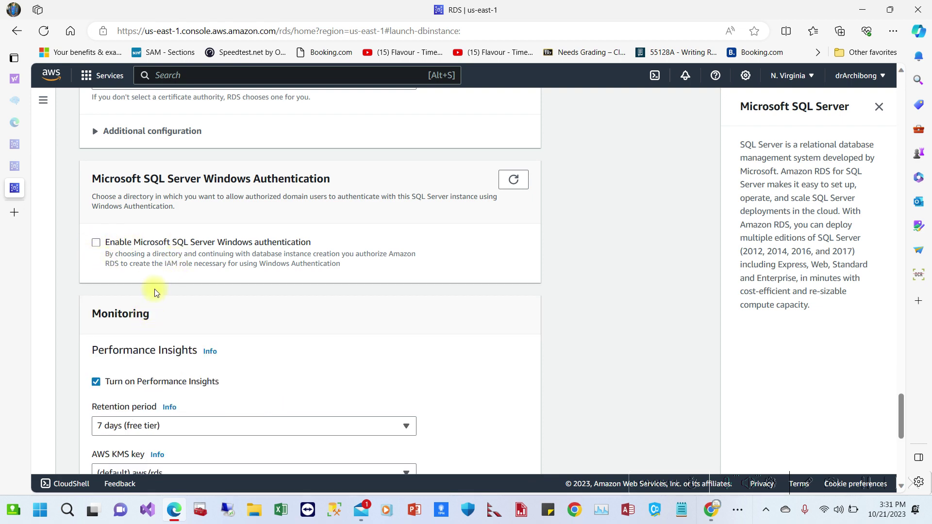
pyautogui.scroll(1, 158, 290)
pyautogui.scroll(4, 158, 282)
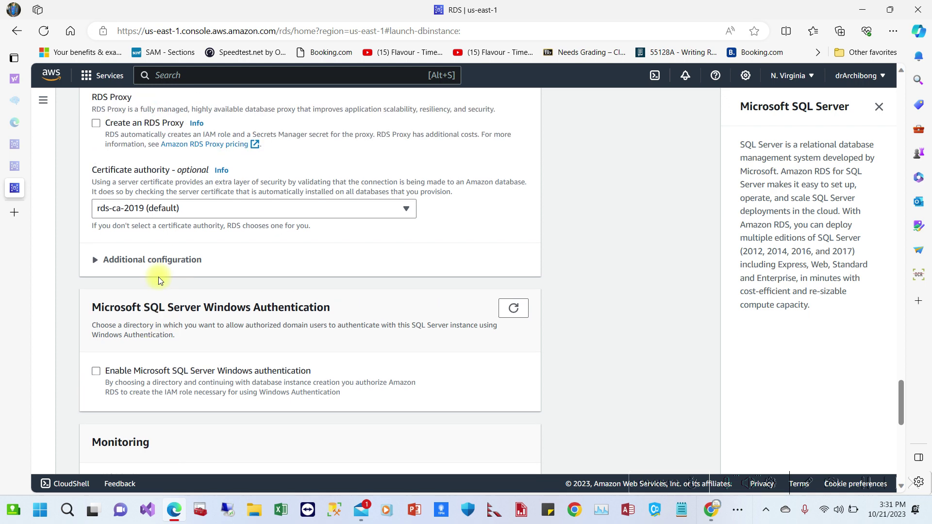
pyautogui.scroll(3, 162, 275)
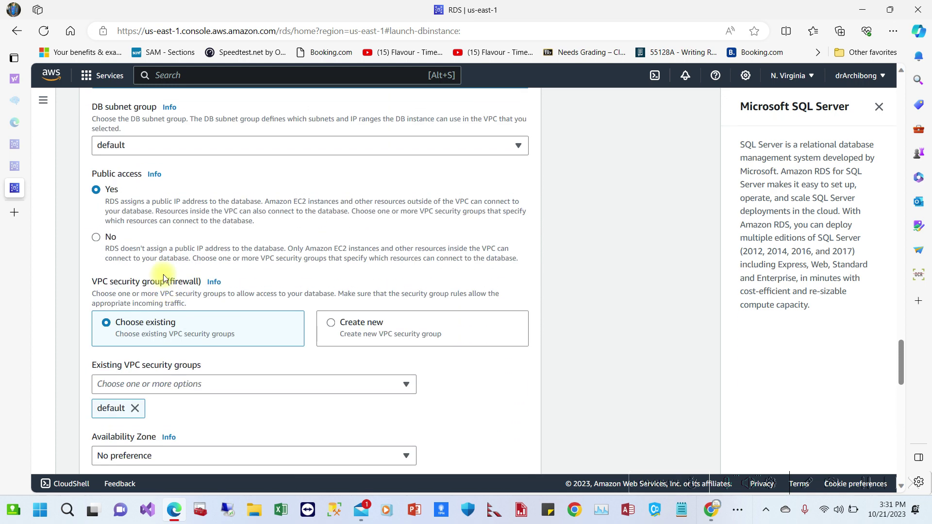
pyautogui.scroll(4, 163, 278)
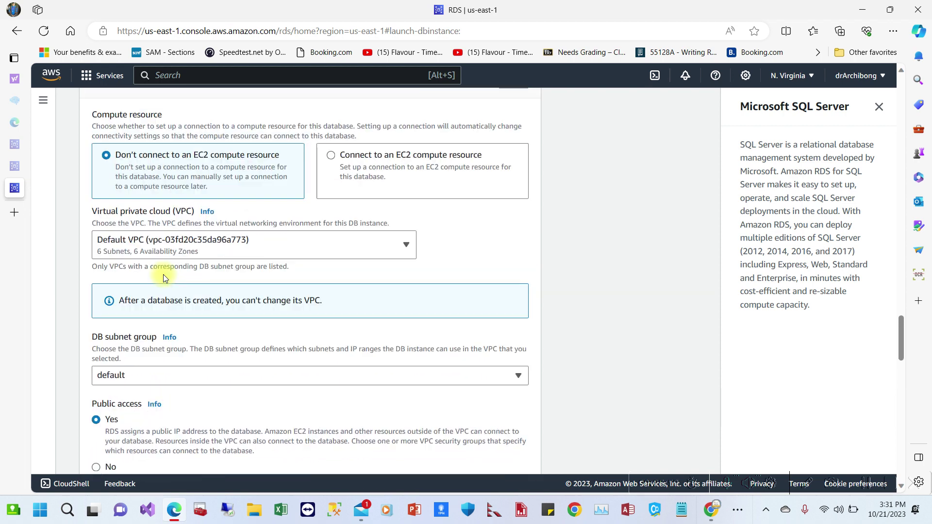
pyautogui.scroll(4, 163, 277)
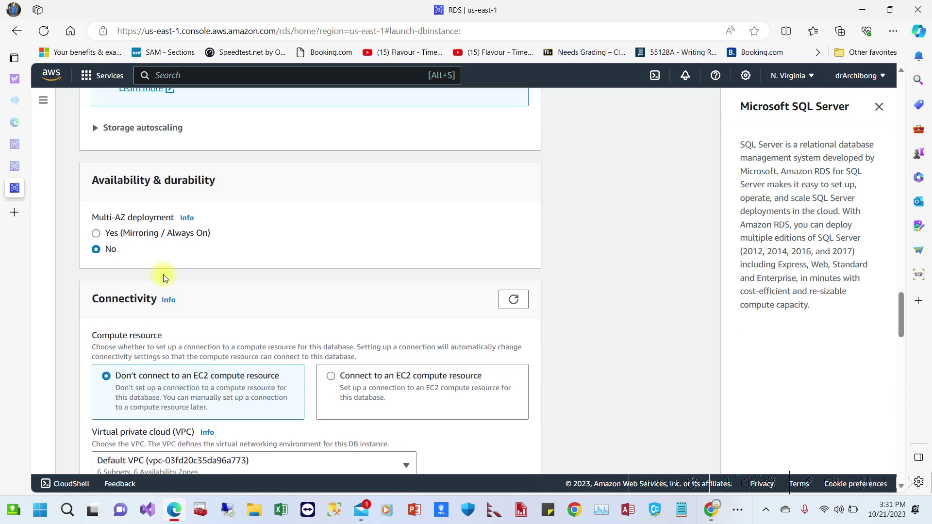
pyautogui.scroll(5, 163, 275)
pyautogui.scroll(2, 163, 275)
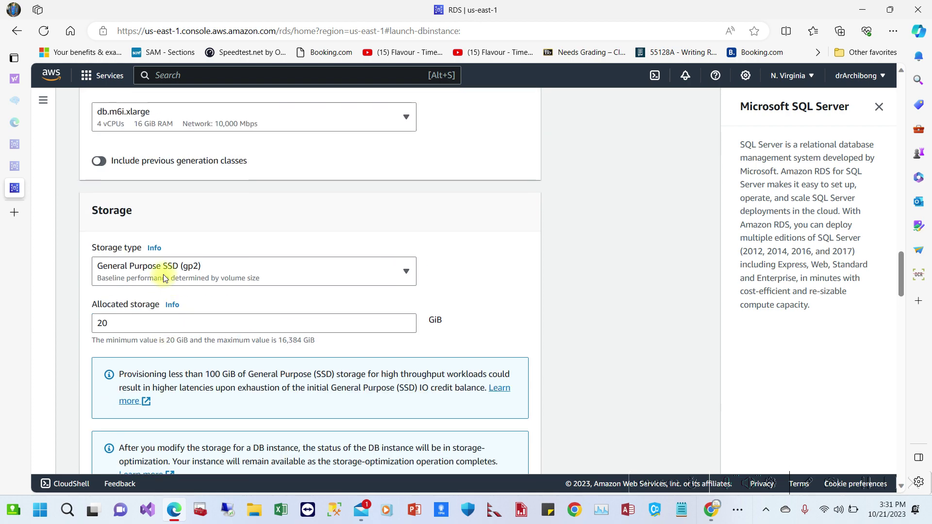
pyautogui.scroll(-20, 163, 275)
pyautogui.scroll(-11, 176, 278)
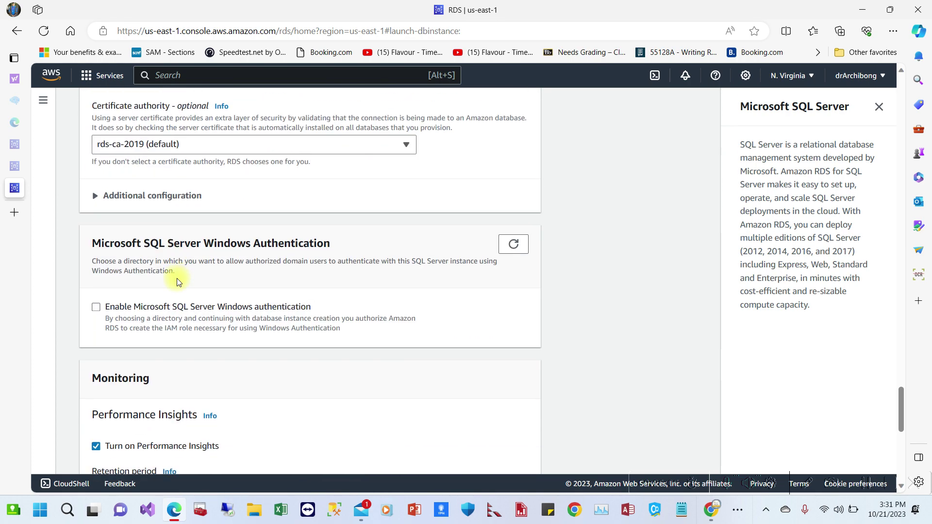
pyautogui.scroll(5, 176, 278)
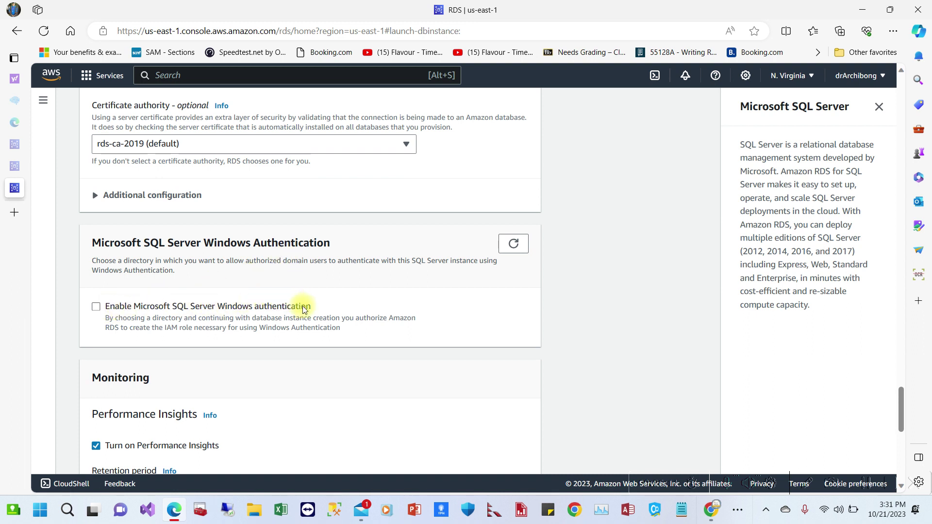
# Step: Scroll down through the creation form to review the remaining settings
pyautogui.scroll(-1, 387, 316)
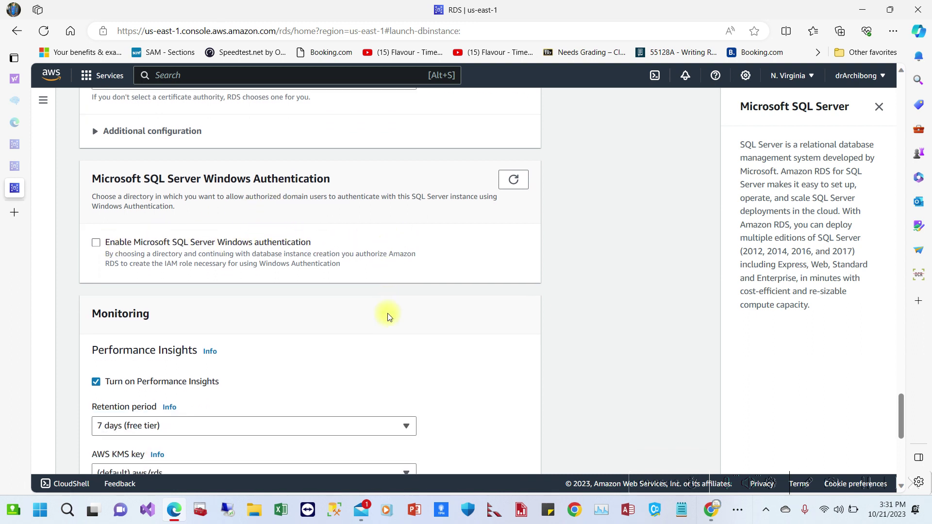
pyautogui.scroll(-1, 387, 317)
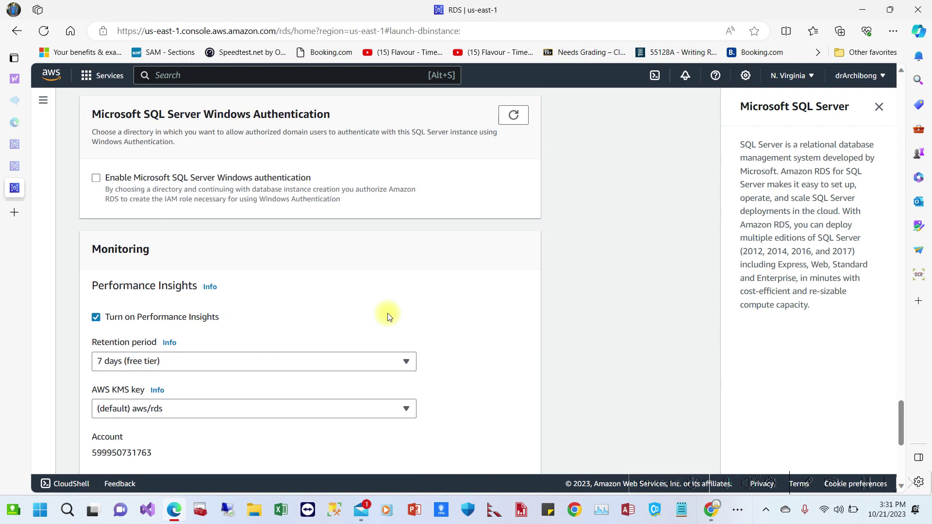
pyautogui.scroll(-1, 388, 316)
pyautogui.scroll(-2, 387, 316)
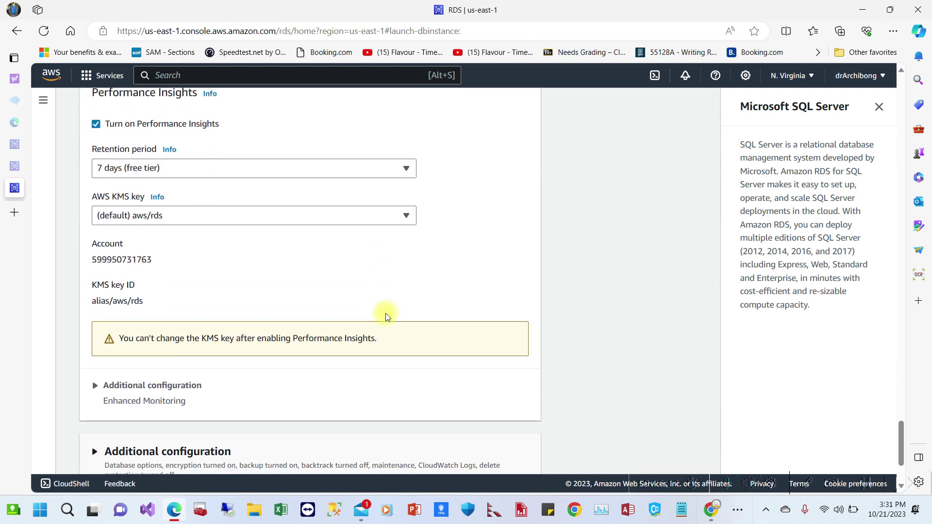
pyautogui.scroll(-2, 387, 316)
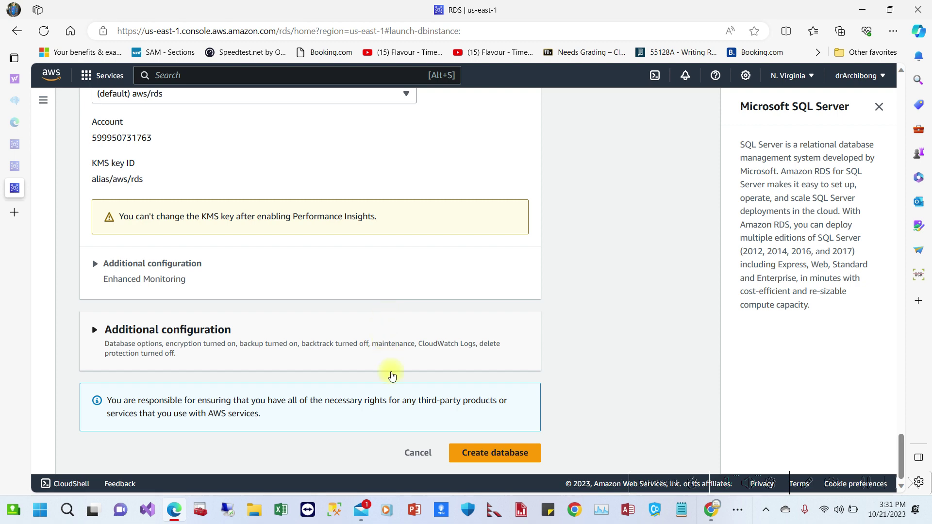
pyautogui.scroll(8, 395, 427)
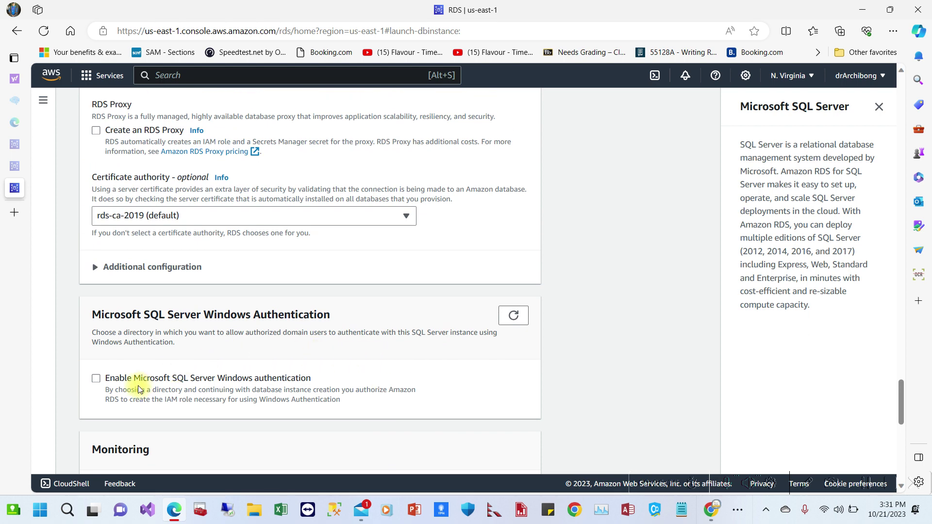
pyautogui.scroll(-2, 403, 388)
pyautogui.scroll(-6, 404, 388)
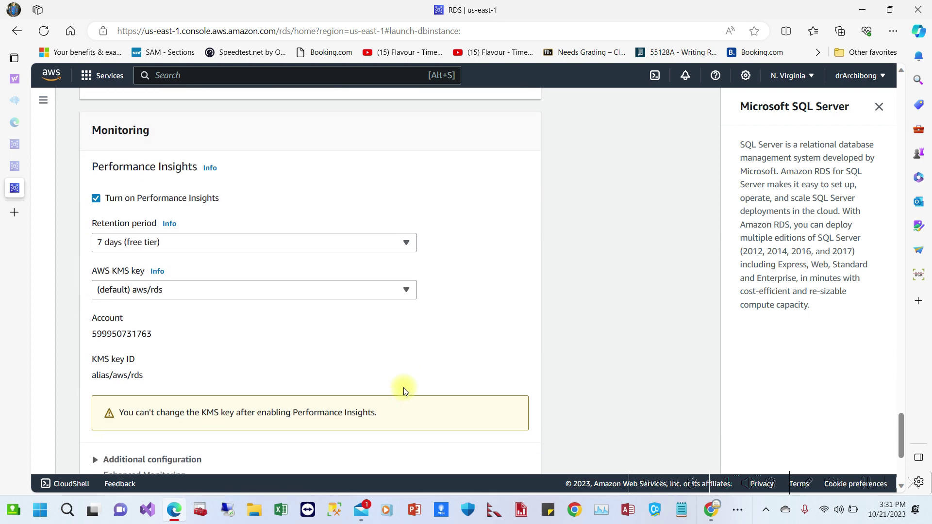
# Step: Create database-1, then choose Create ElastiCache cluster from the Suggested add-ons dialog
pyautogui.click(507, 454)
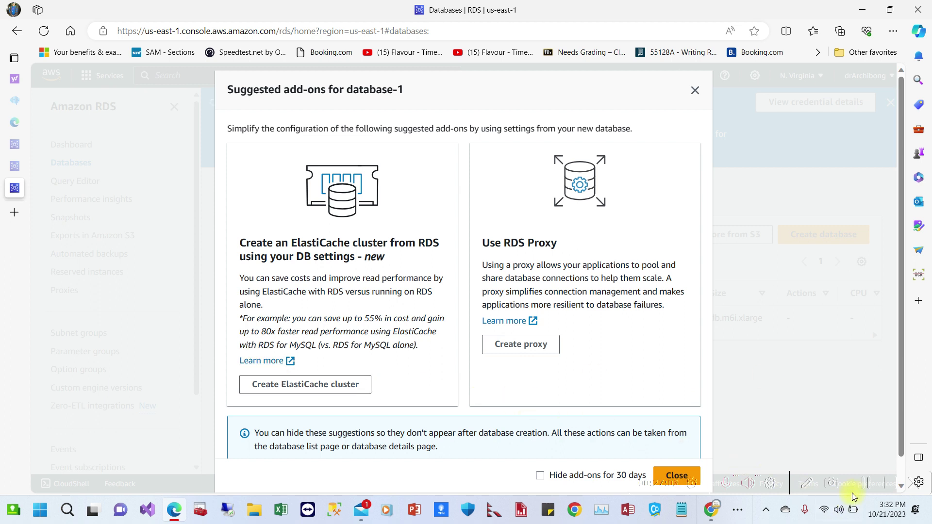
pyautogui.scroll(-1, 865, 487)
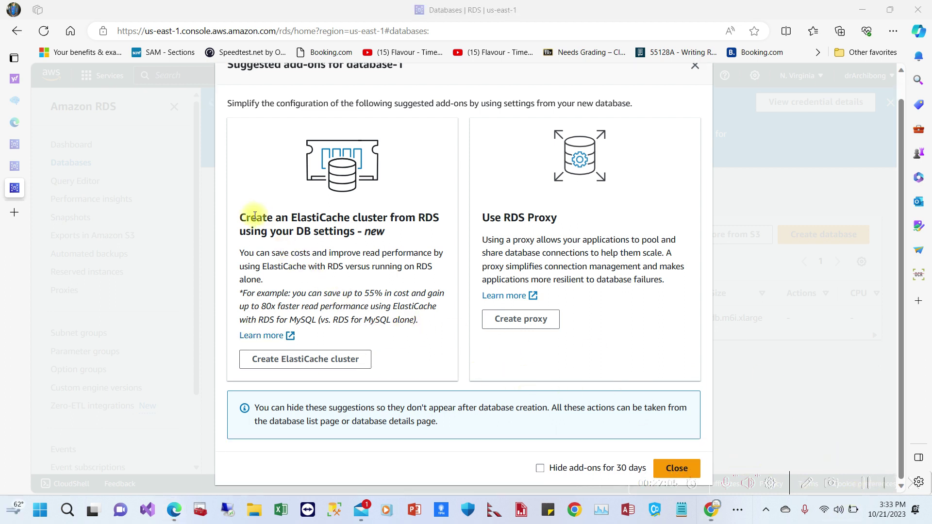
pyautogui.click(339, 360)
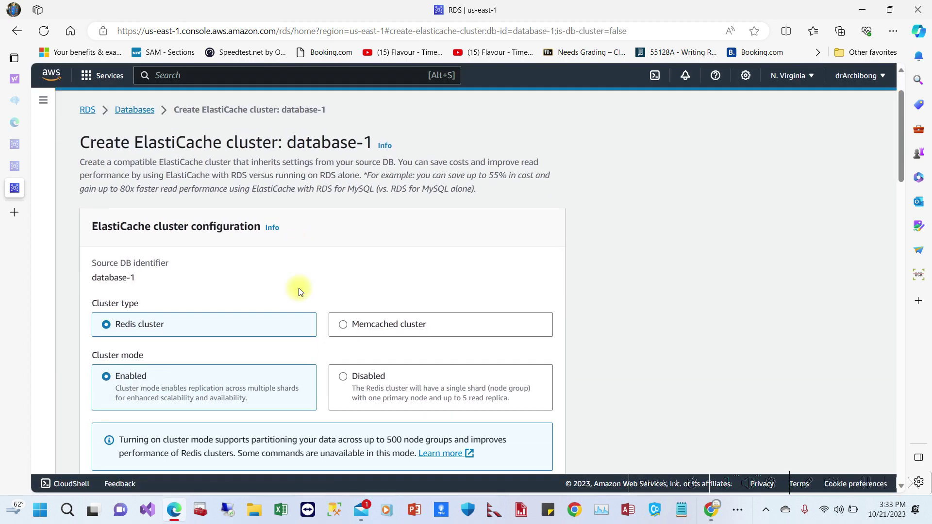
# Step: Name the ElastiCache cluster 'adventureworks'
pyautogui.scroll(-3, 299, 291)
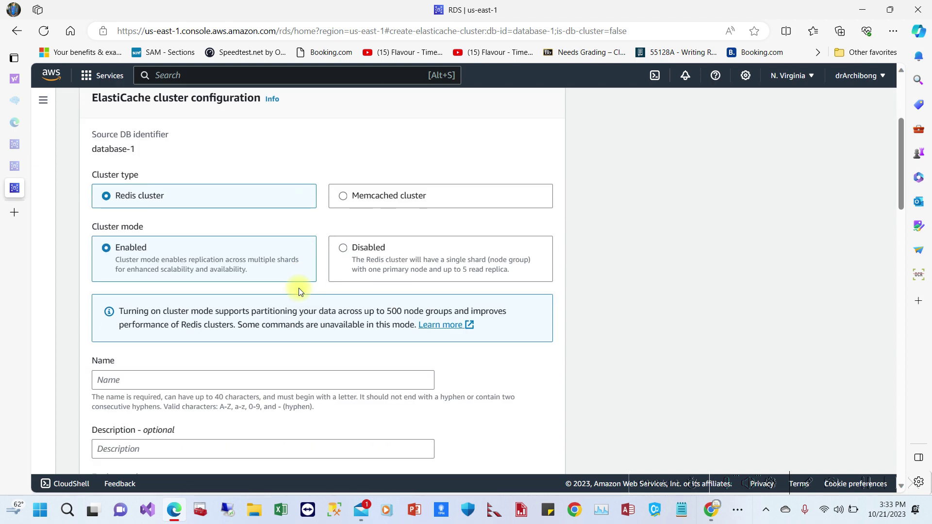
pyautogui.scroll(1, 156, 202)
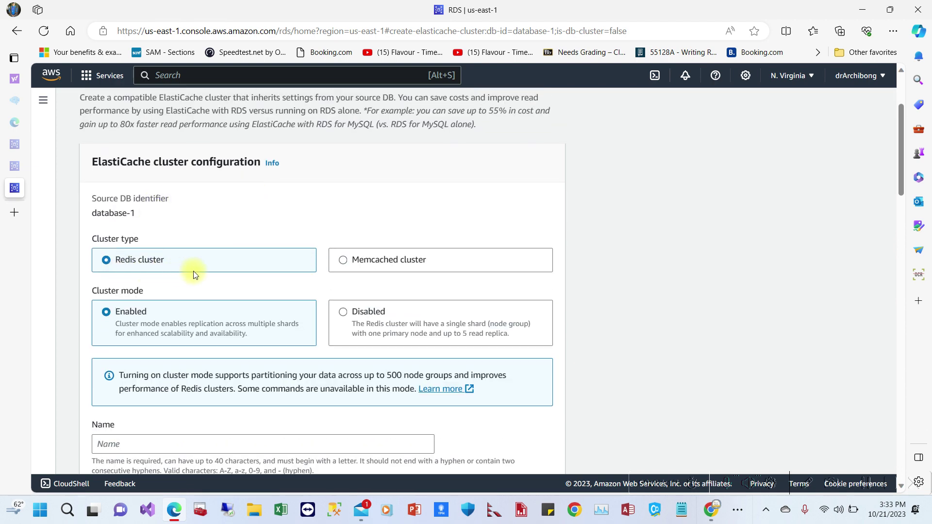
pyautogui.scroll(-1, 162, 314)
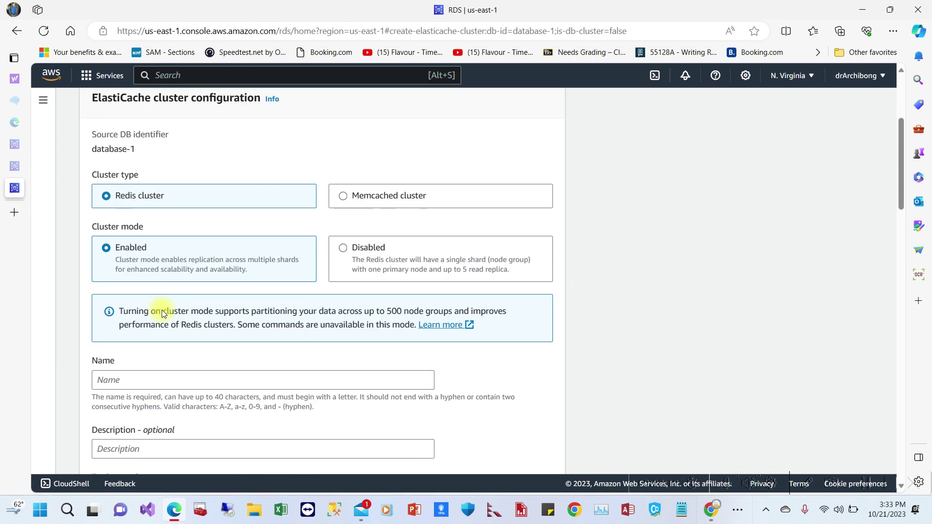
pyautogui.scroll(-4, 162, 311)
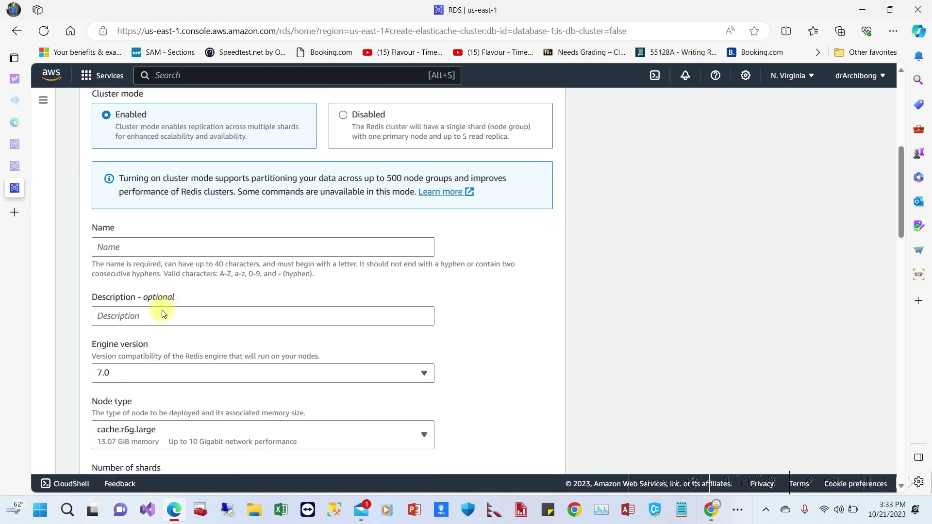
pyautogui.scroll(1, 162, 310)
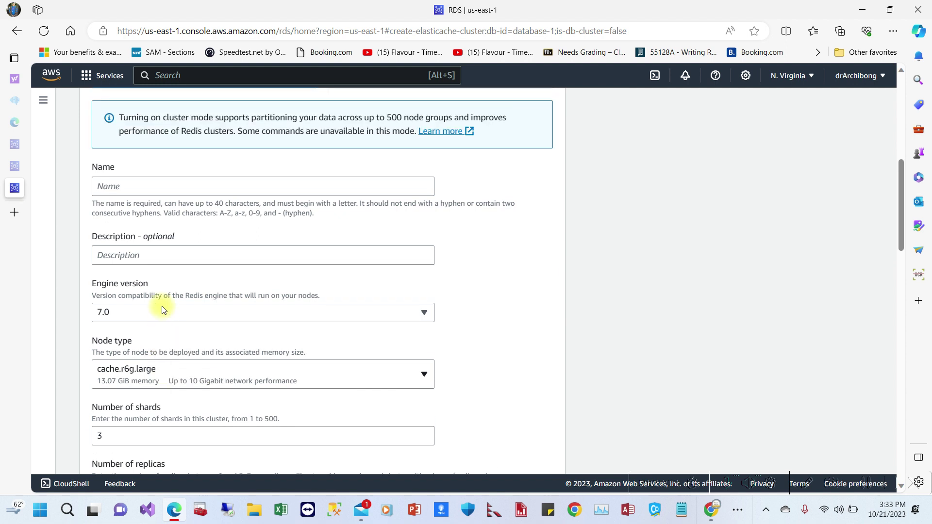
pyautogui.click(141, 190)
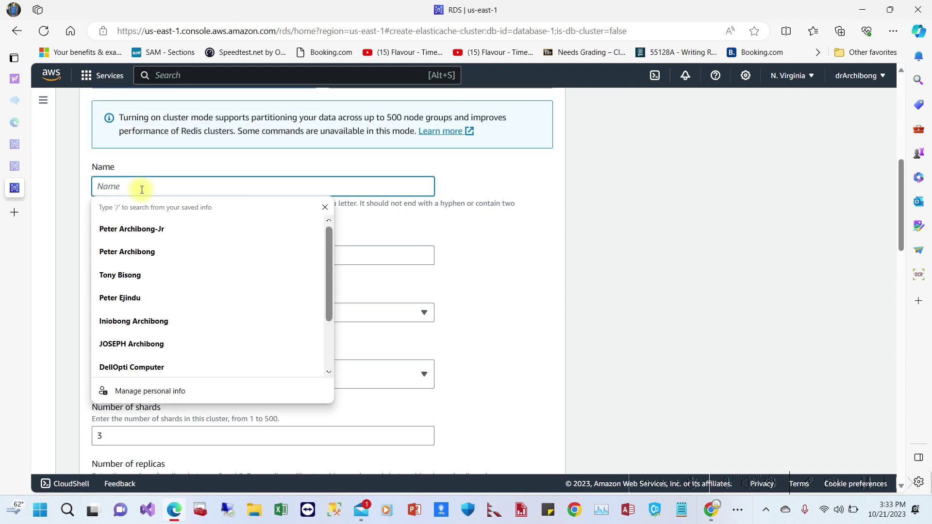
pyautogui.write('ad')
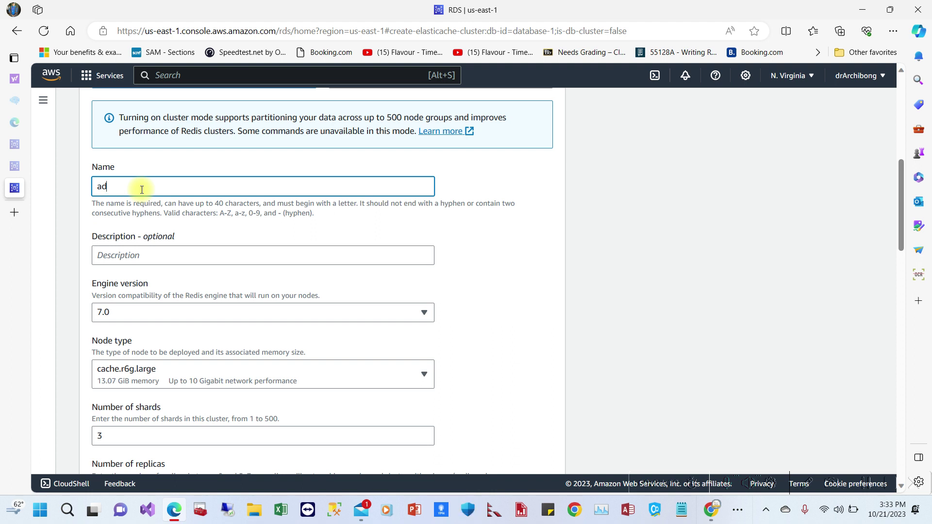
pyautogui.write('ventrur')
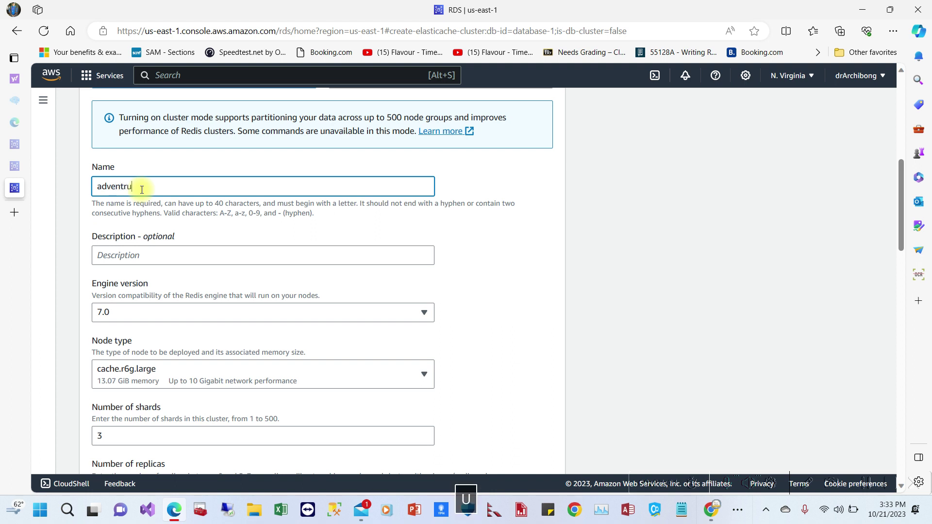
pyautogui.press('BackSpace')
pyautogui.write('reworks')
# Step: Cancel the ElastiCache setup and return to the RDS Databases list with database-1 Creating
pyautogui.scroll(-3, 172, 269)
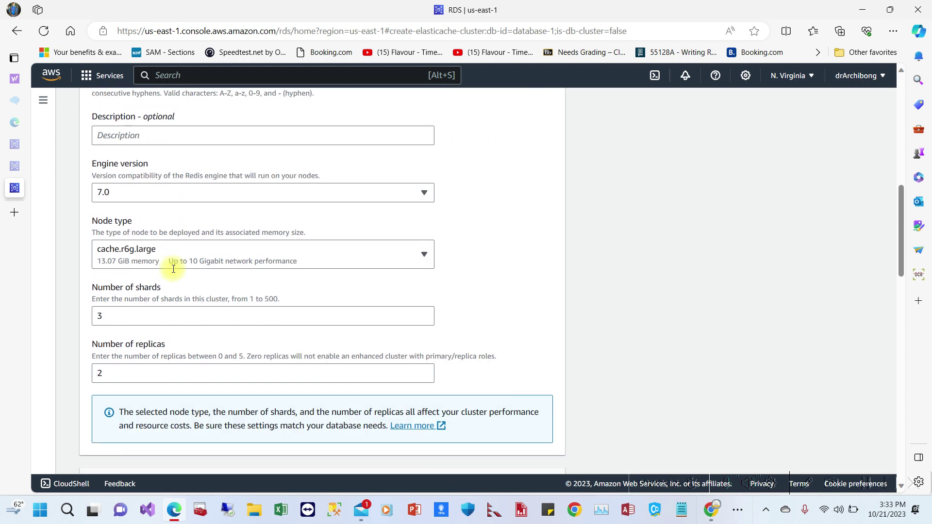
pyautogui.scroll(-3, 172, 271)
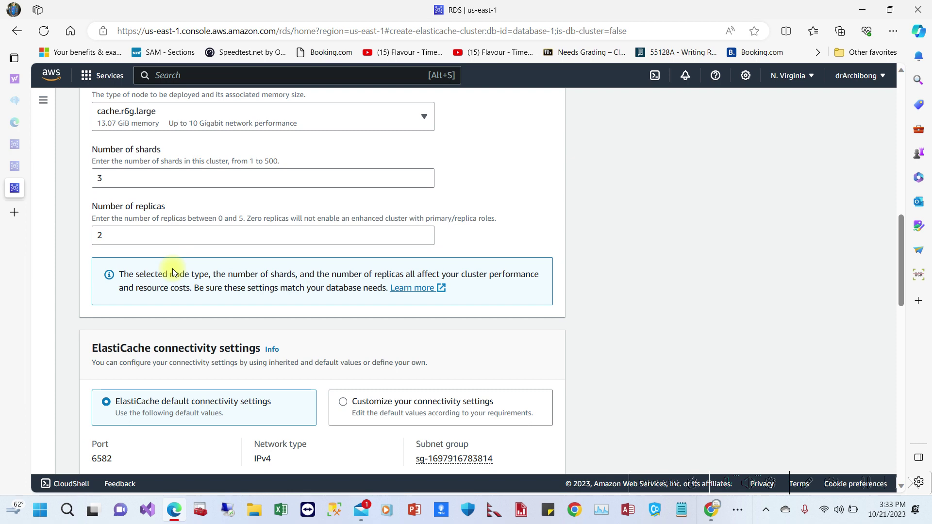
pyautogui.scroll(-9, 172, 271)
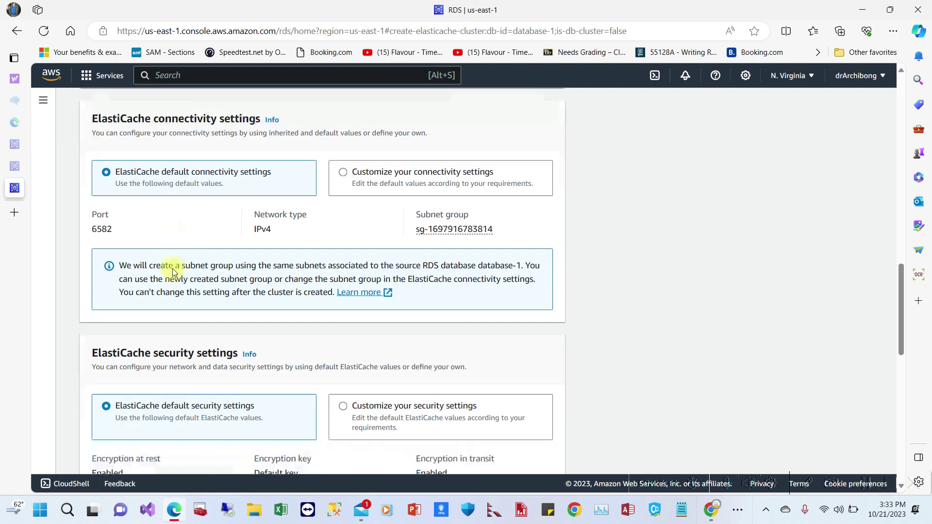
pyautogui.scroll(-10, 173, 270)
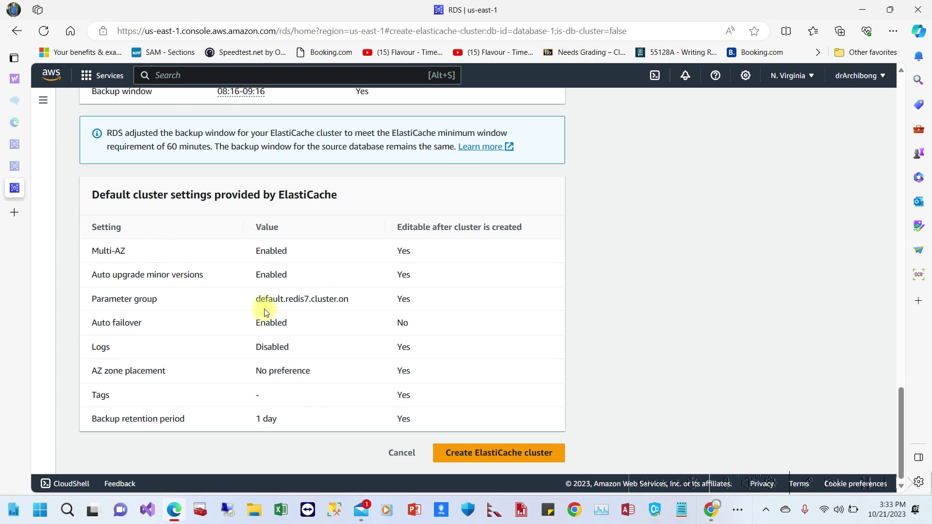
pyautogui.click(406, 454)
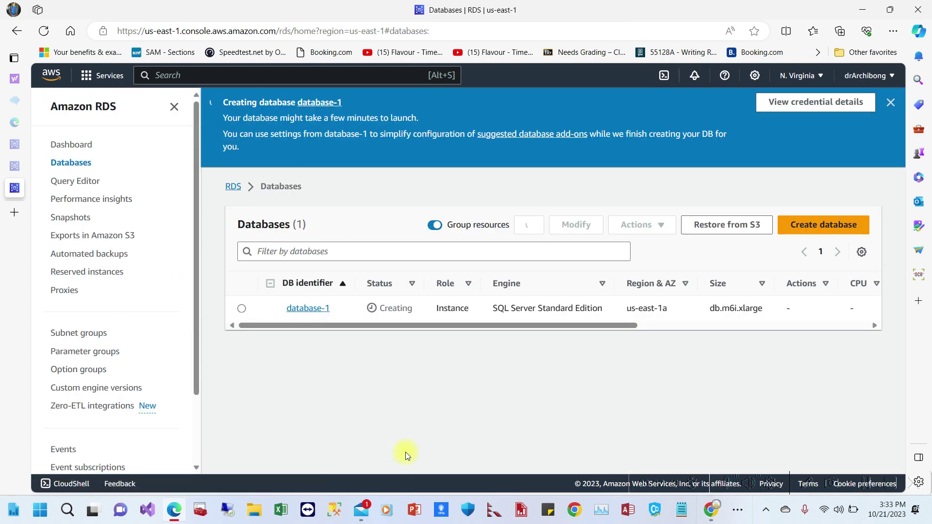
# Step: Review database-1's details: SQL Server Standard Edition, db.m6i.xlarge, us-east-1a, Connectivity & security
pyautogui.click(308, 313)
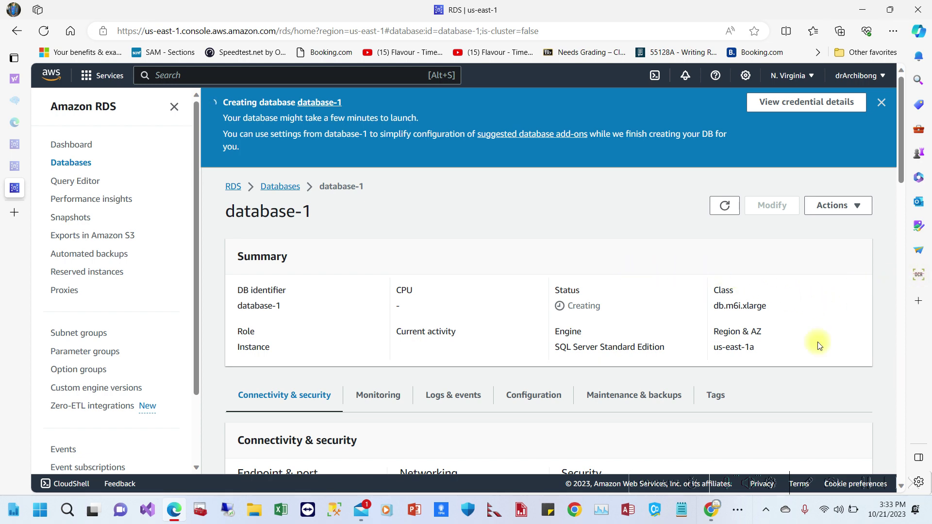
pyautogui.scroll(-10, 553, 299)
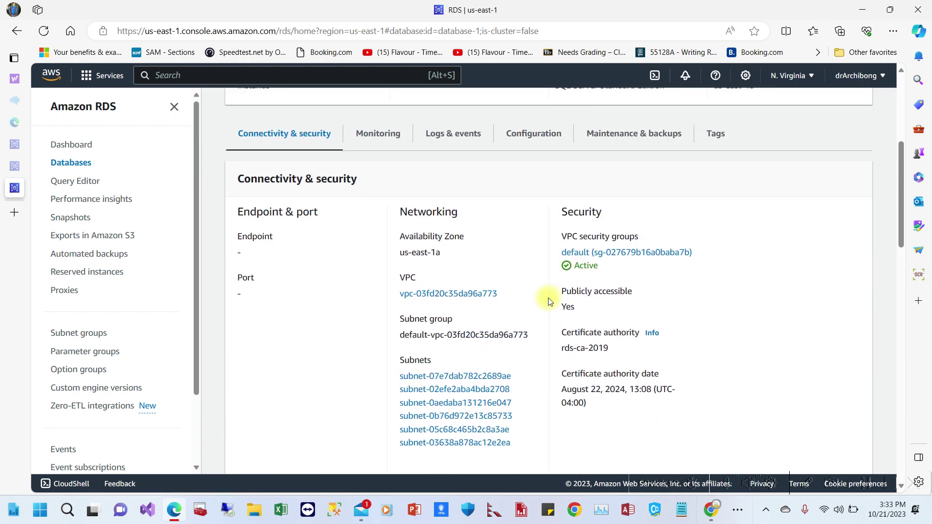
pyautogui.scroll(-3, 548, 300)
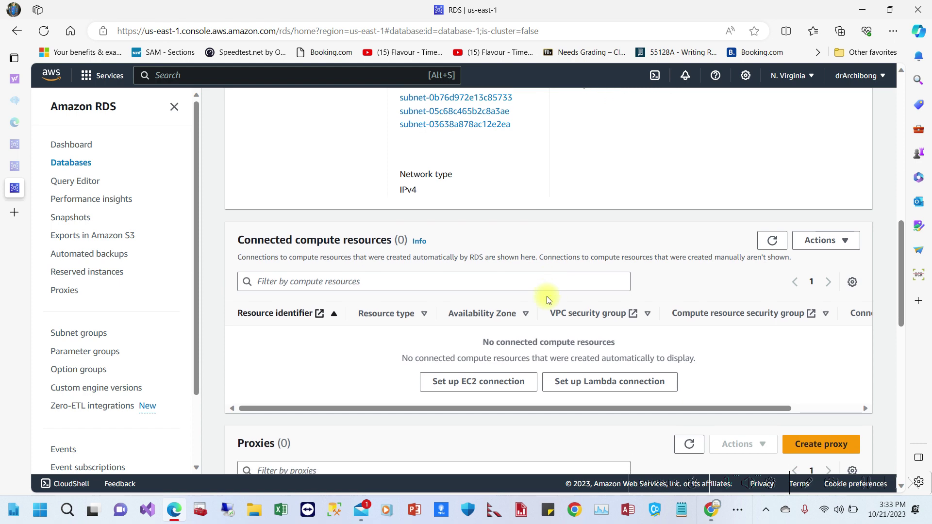
pyautogui.scroll(-5, 547, 298)
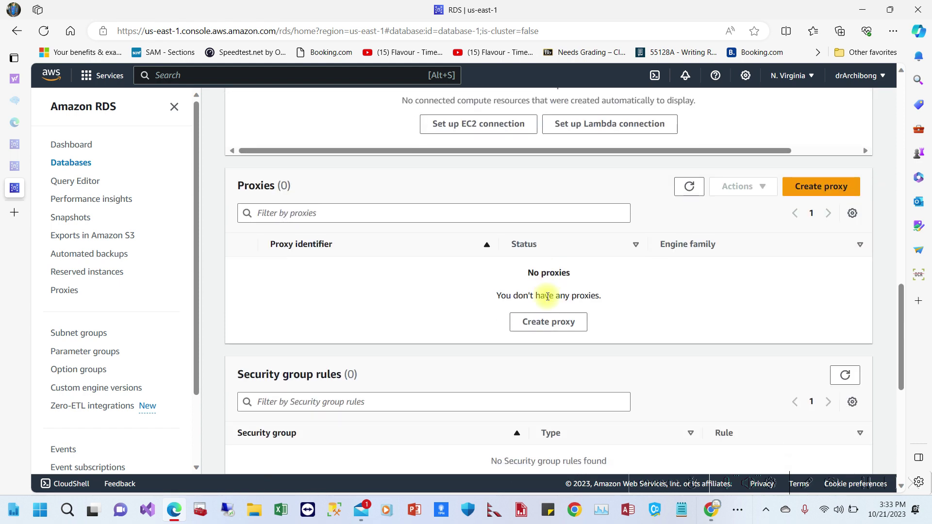
pyautogui.scroll(-7, 547, 297)
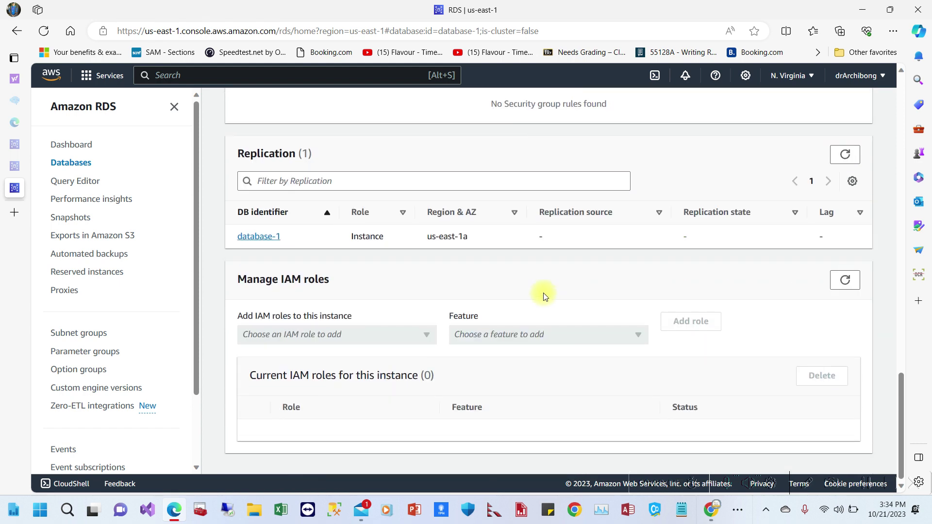
pyautogui.scroll(20, 545, 296)
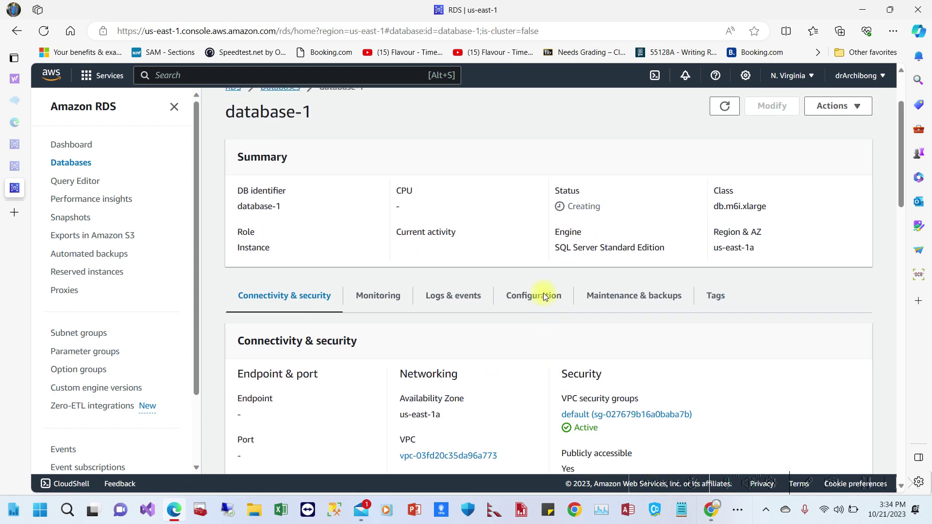
pyautogui.scroll(2, 545, 296)
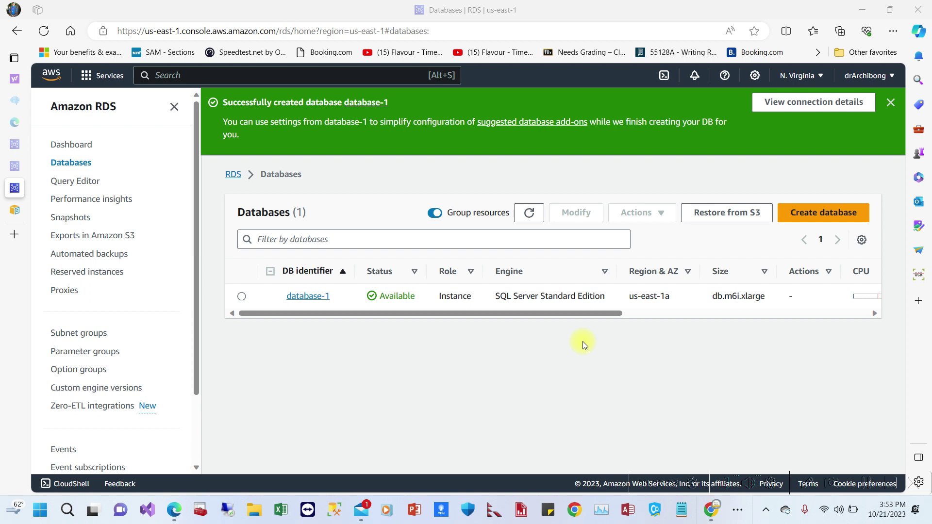
# Step: Modify database-1 and check its option group, default:sqlserver-se-15-00, under Database options
pyautogui.click(306, 297)
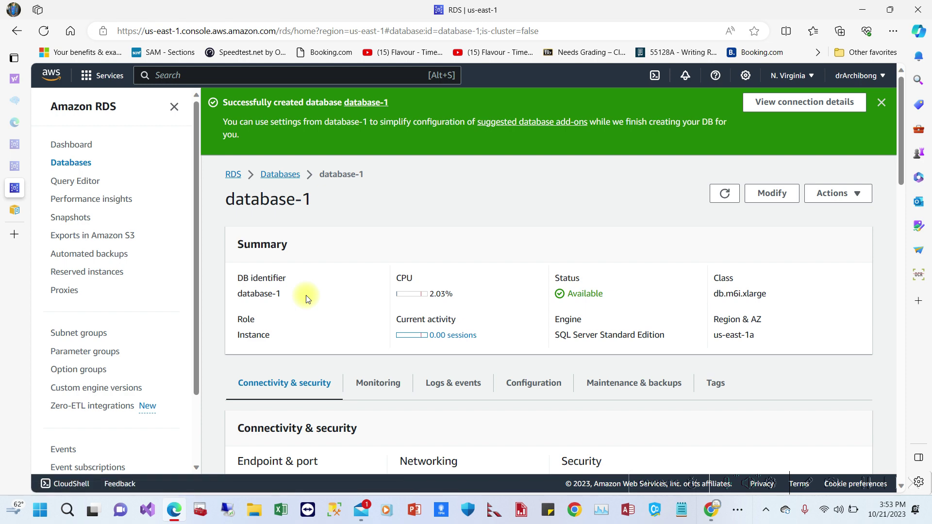
pyautogui.click(770, 193)
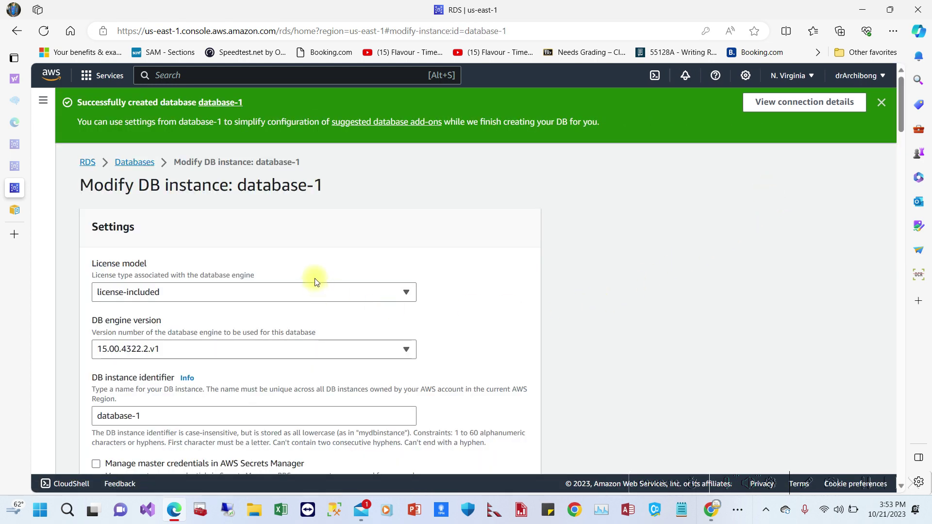
pyautogui.scroll(-18, 312, 279)
pyautogui.scroll(-17, 313, 284)
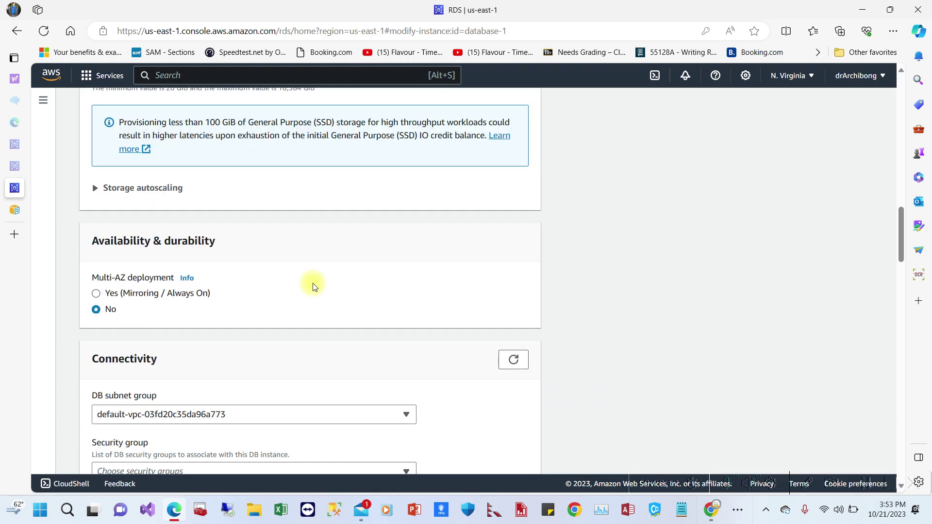
pyautogui.scroll(-10, 313, 283)
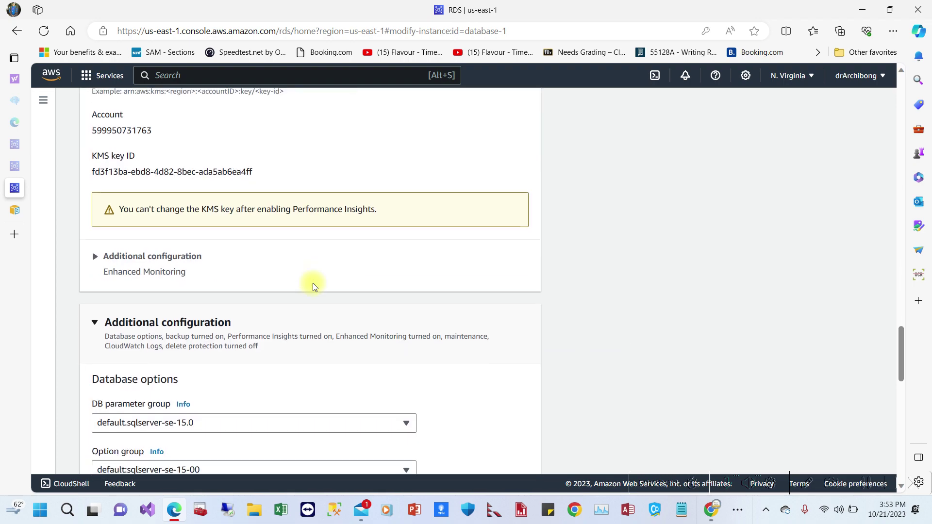
pyautogui.scroll(5, 312, 284)
pyautogui.scroll(-1, 318, 308)
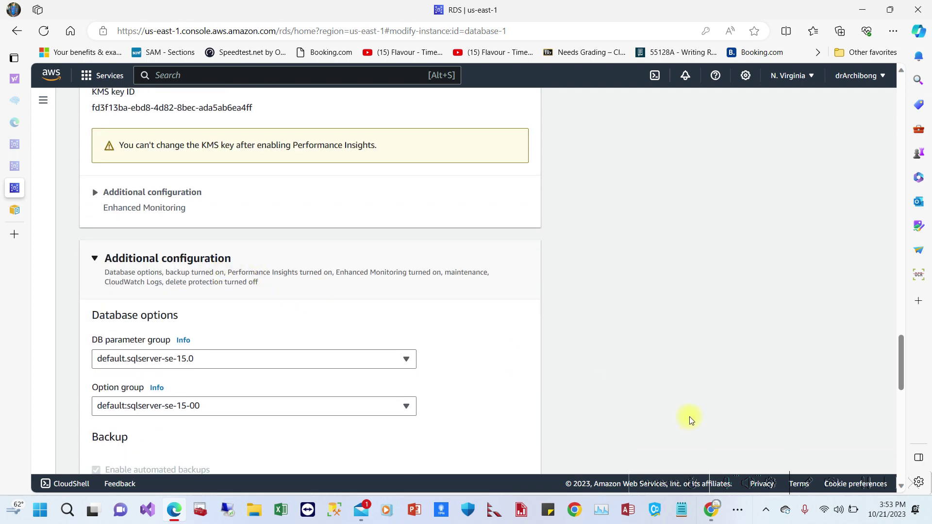
pyautogui.click(871, 486)
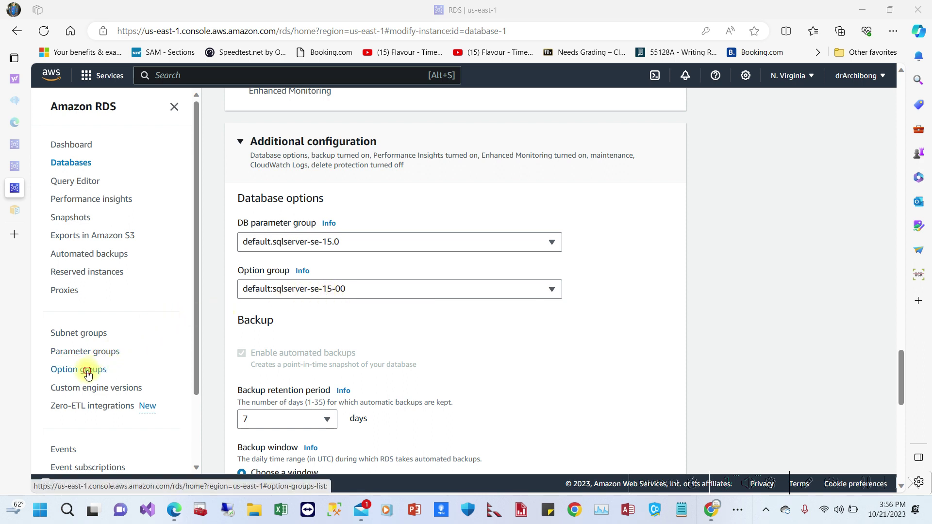
# Step: Go to Option groups in the RDS navigation pane, which lists only default:sqlserver-se-15-00
pyautogui.click(88, 373)
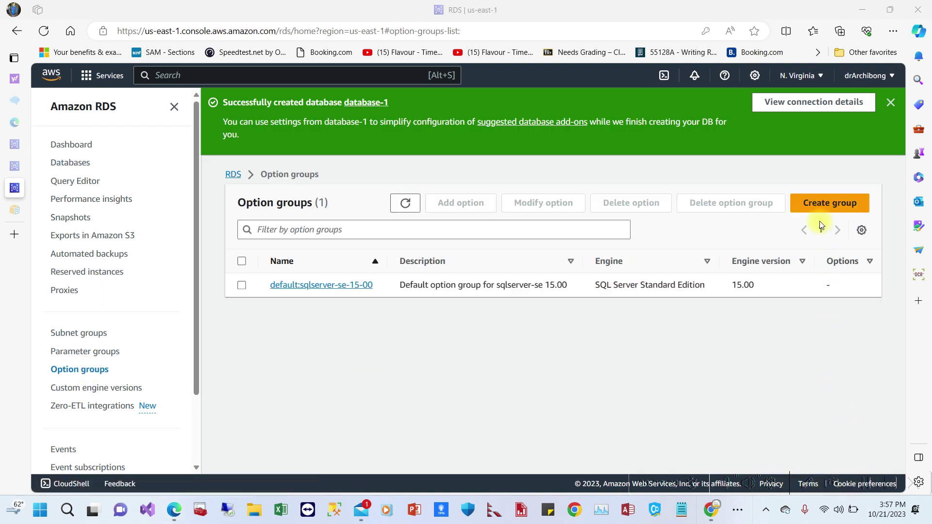
# Step: Create option group rds-sql-restore for sqlserver-se engine version 15.00 and open its details page
pyautogui.click(816, 204)
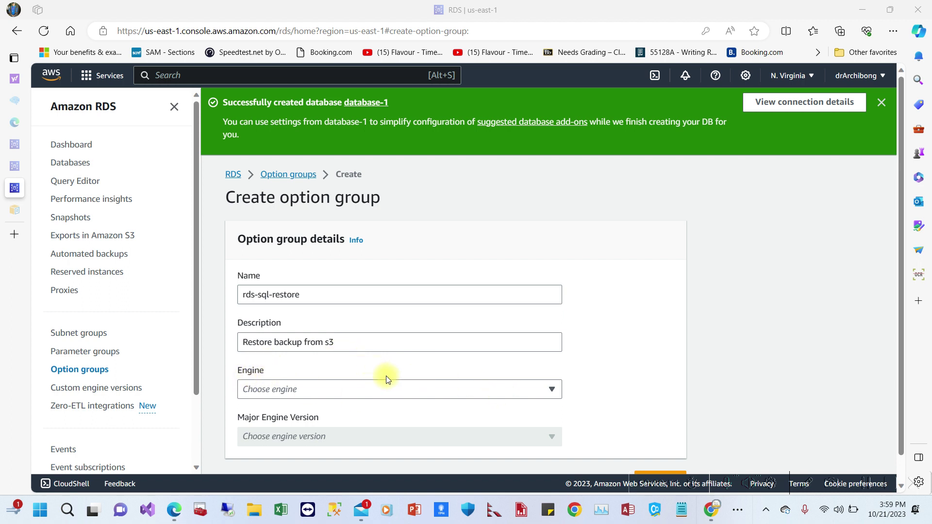
pyautogui.click(554, 390)
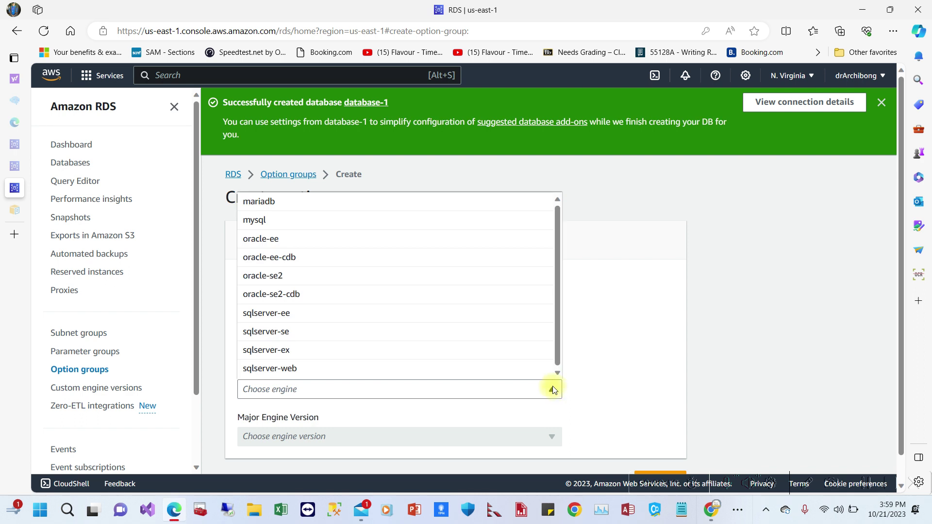
pyautogui.click(308, 335)
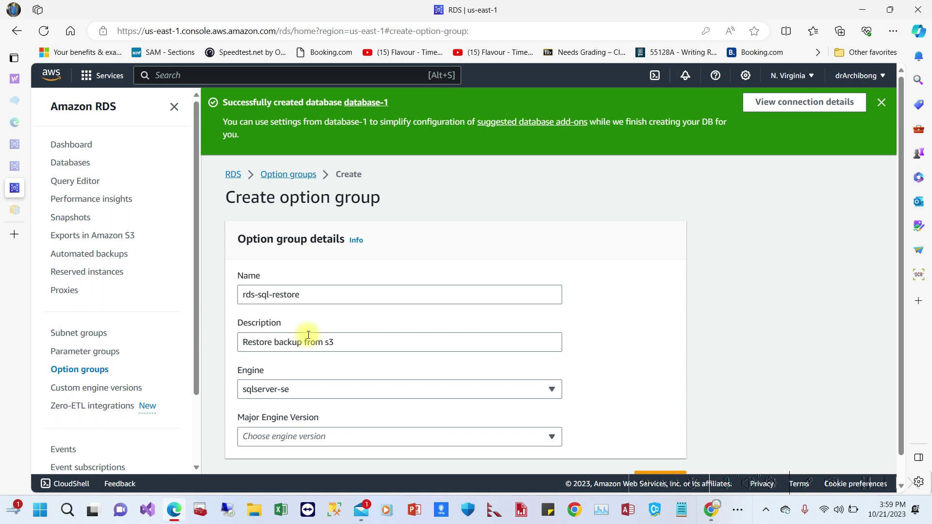
pyautogui.click(550, 439)
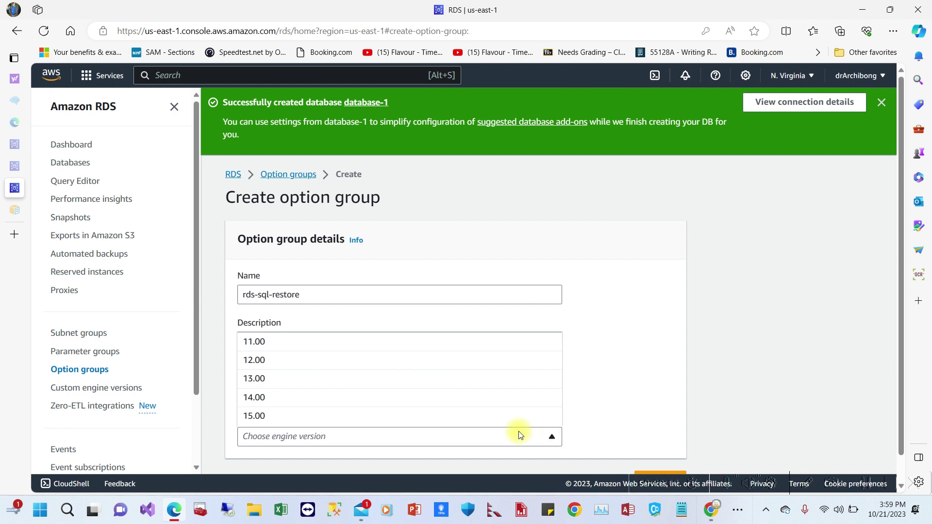
pyautogui.click(324, 415)
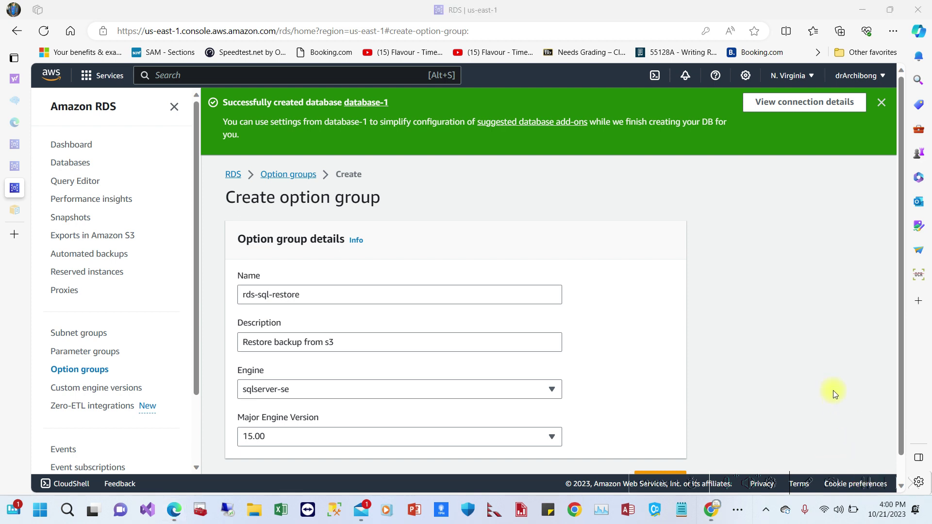
pyautogui.scroll(-1, 829, 387)
pyautogui.click(674, 453)
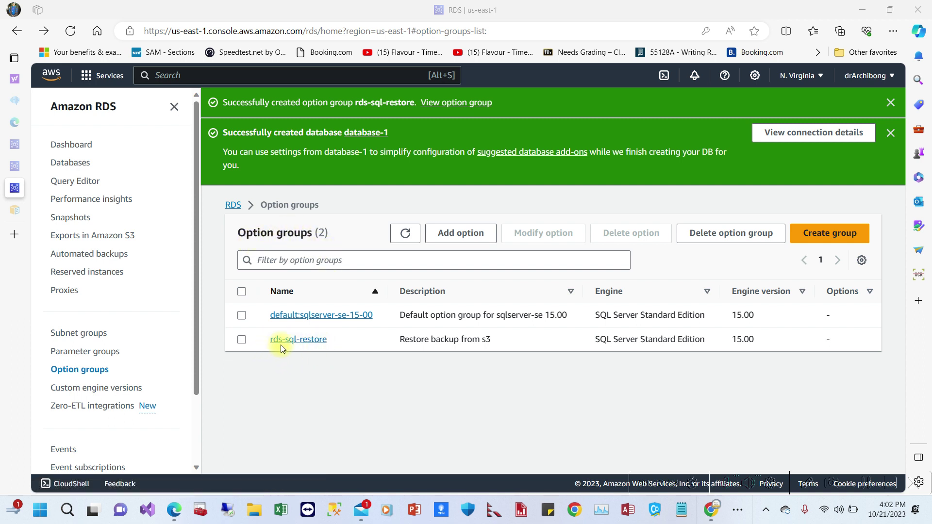
pyautogui.click(297, 341)
# Step: Add a new option to rds-sql-restore with SQLSERVER_BACKUP_RESTORE as the option name
pyautogui.scroll(-5, 313, 334)
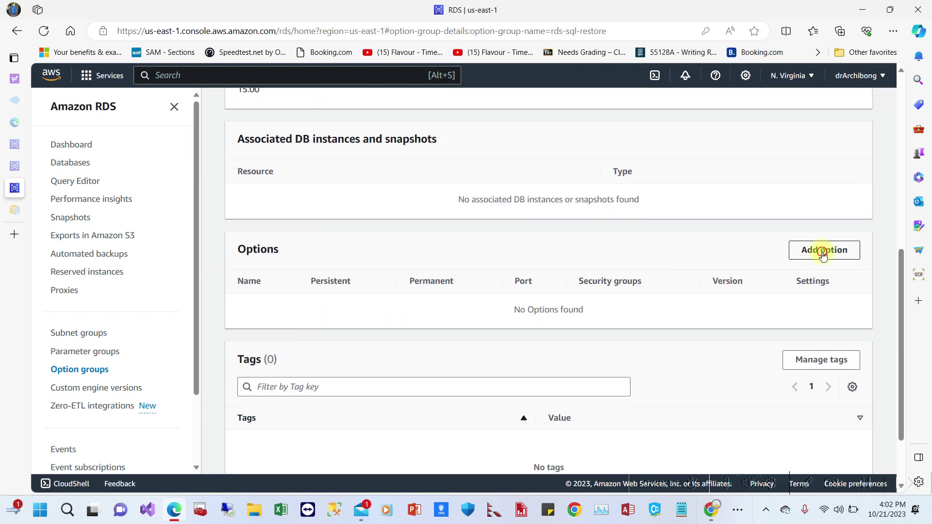
pyautogui.click(822, 252)
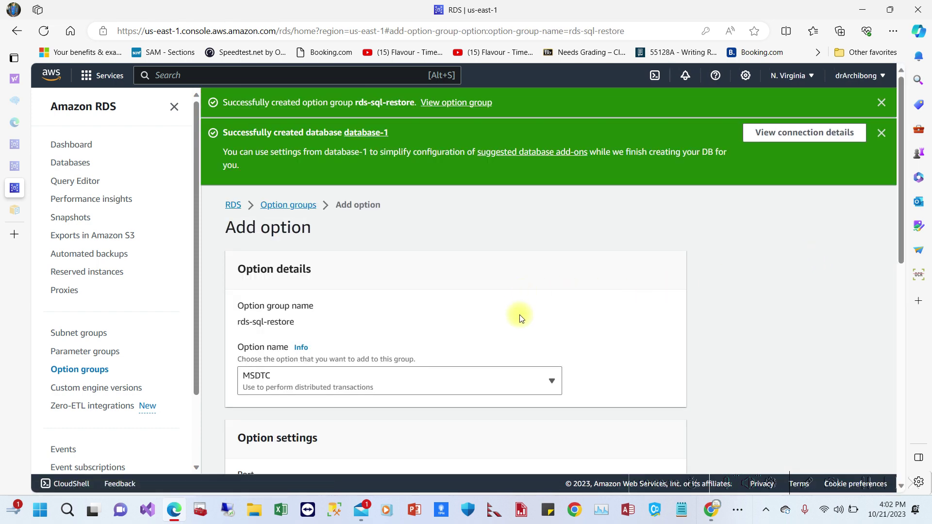
pyautogui.click(552, 382)
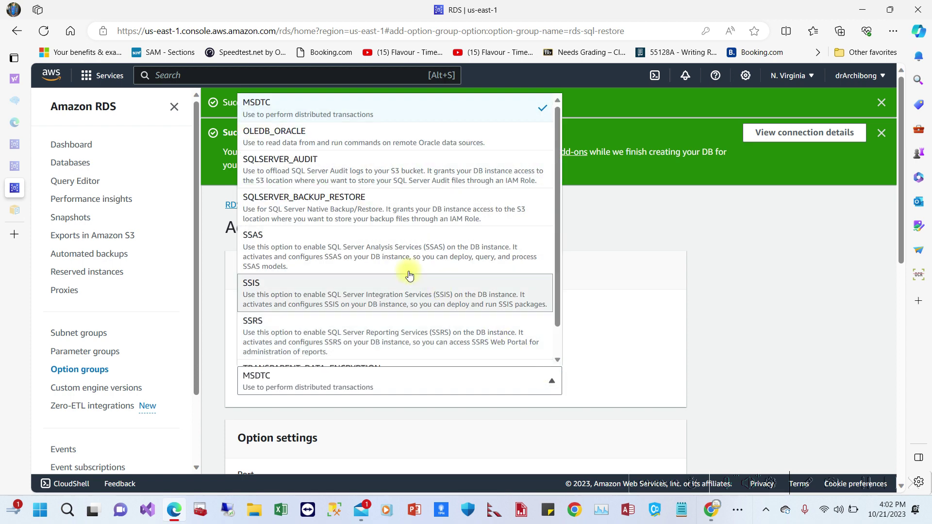
pyautogui.click(314, 213)
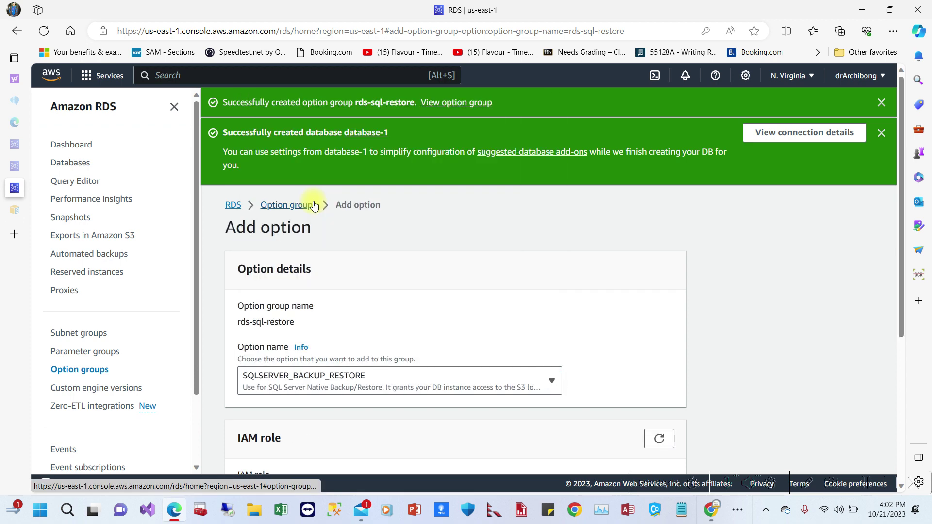
pyautogui.scroll(-4, 691, 330)
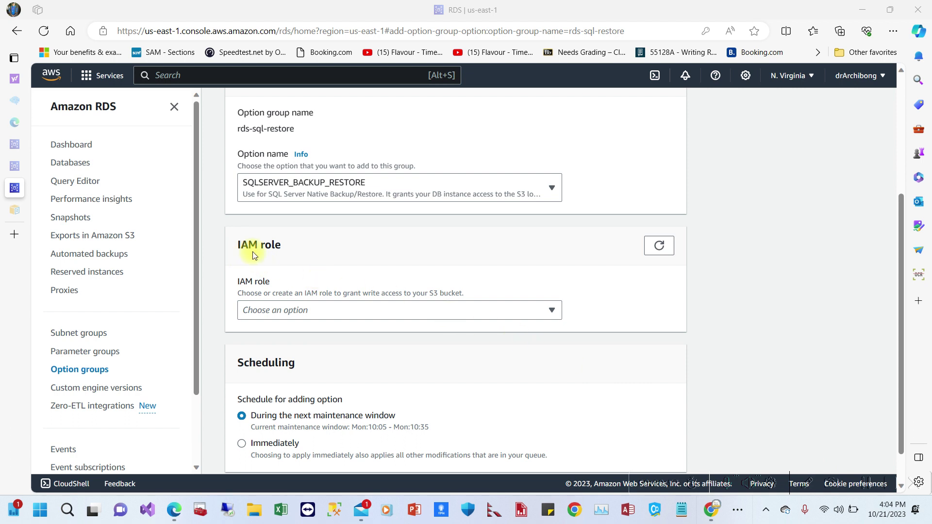
pyautogui.click(552, 312)
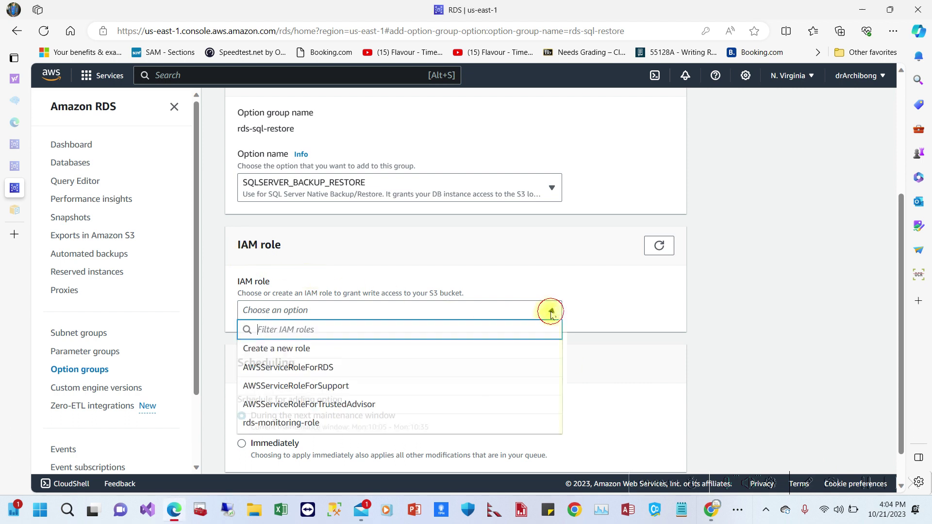
# Step: Choose to create a new IAM role for the option and enter its role name
pyautogui.click(326, 352)
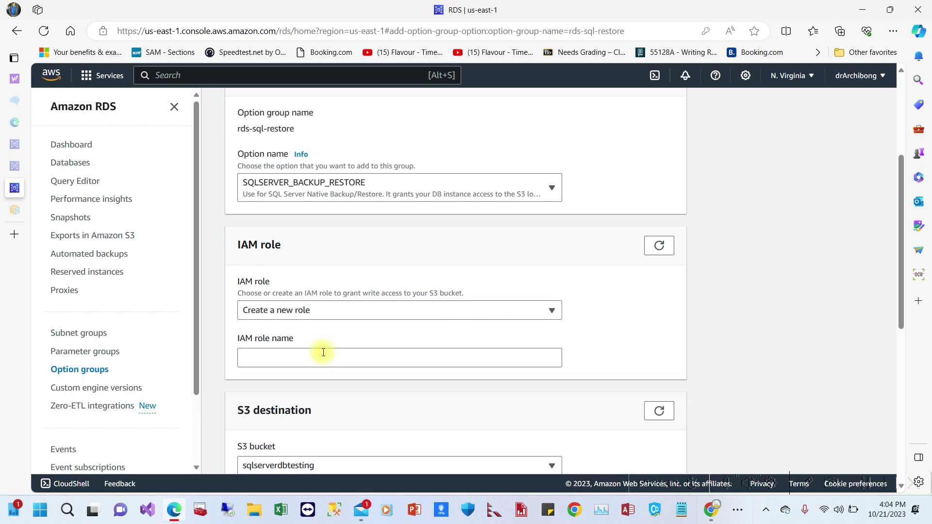
pyautogui.click(301, 359)
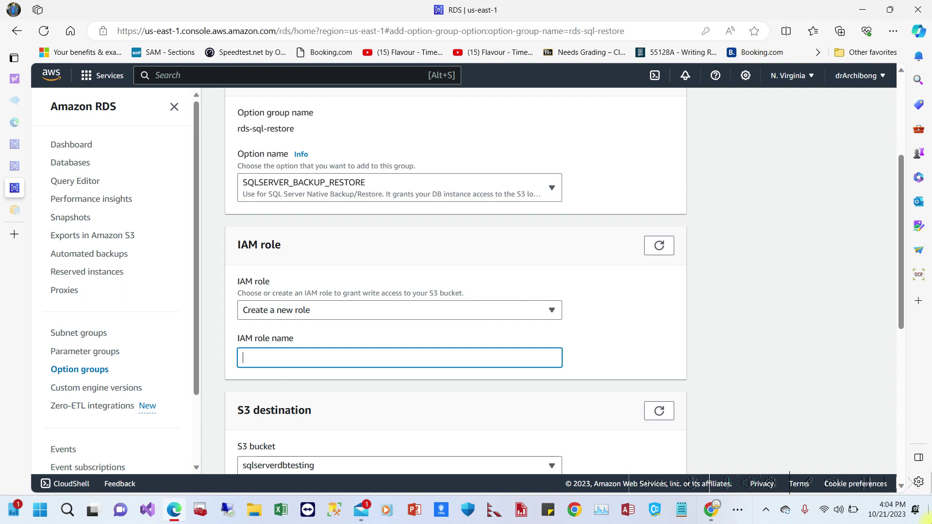
pyautogui.write('rds')
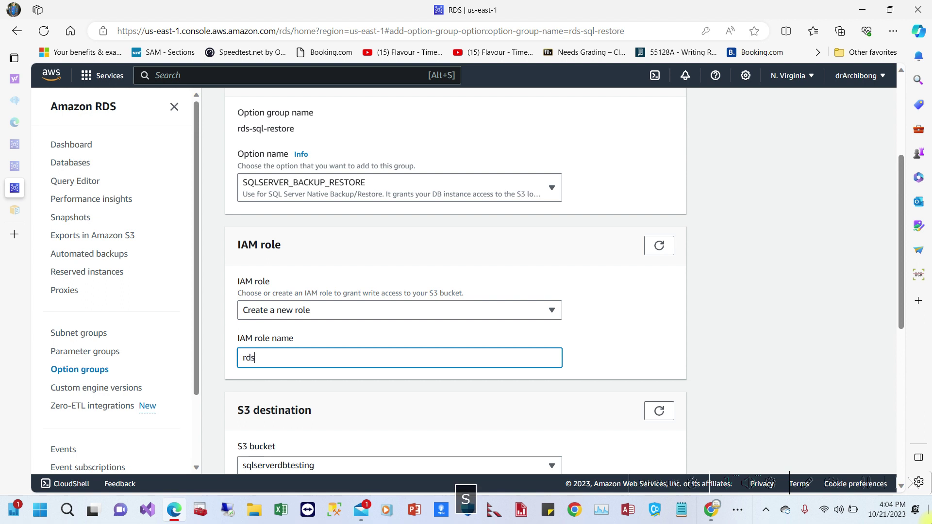
pyautogui.write('-s')
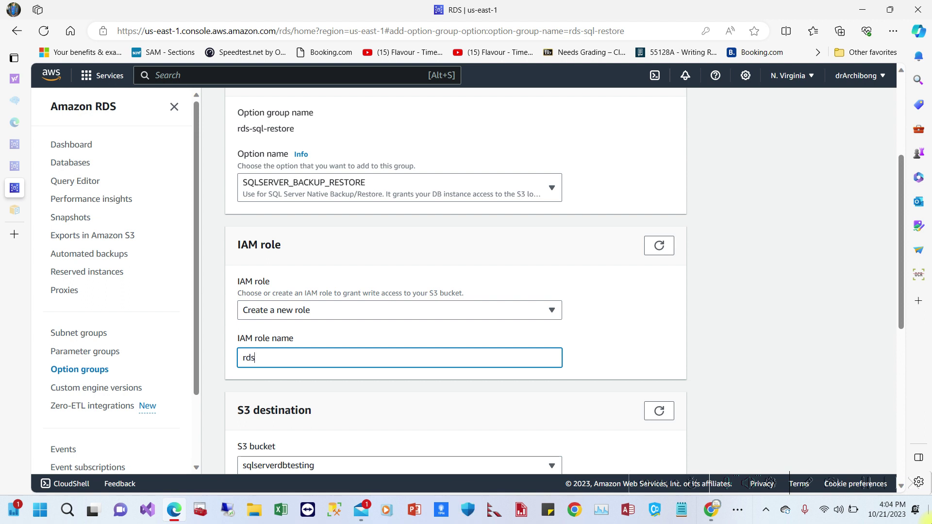
pyautogui.write('q')
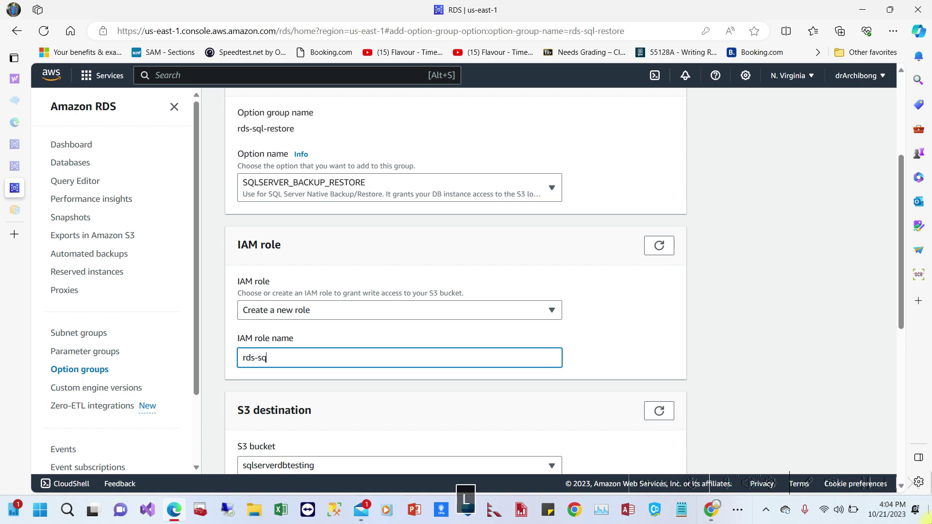
pyautogui.write('l-server')
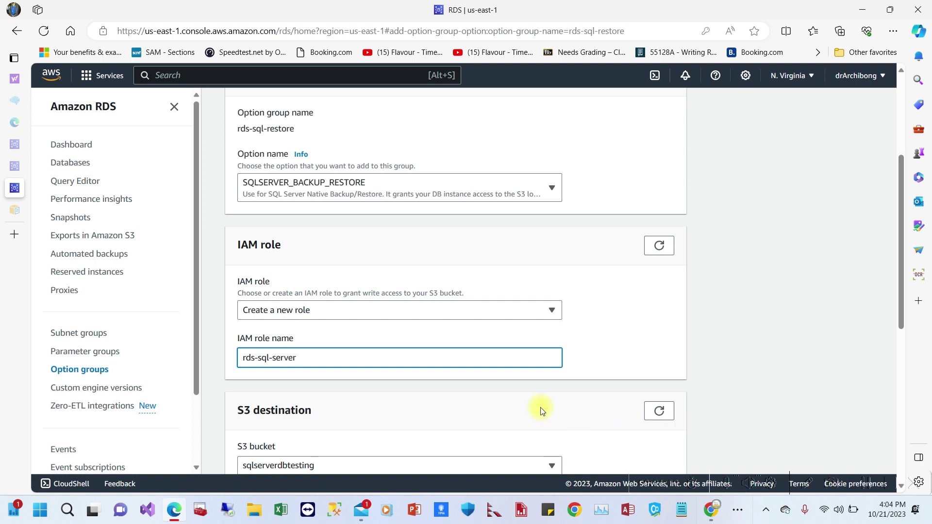
# Step: Keep S3 bucket sqlserverdbtesting, apply immediately, and add the SQLSERVER_BACKUP_RESTORE option
pyautogui.scroll(-3, 534, 407)
pyautogui.scroll(-1, 523, 399)
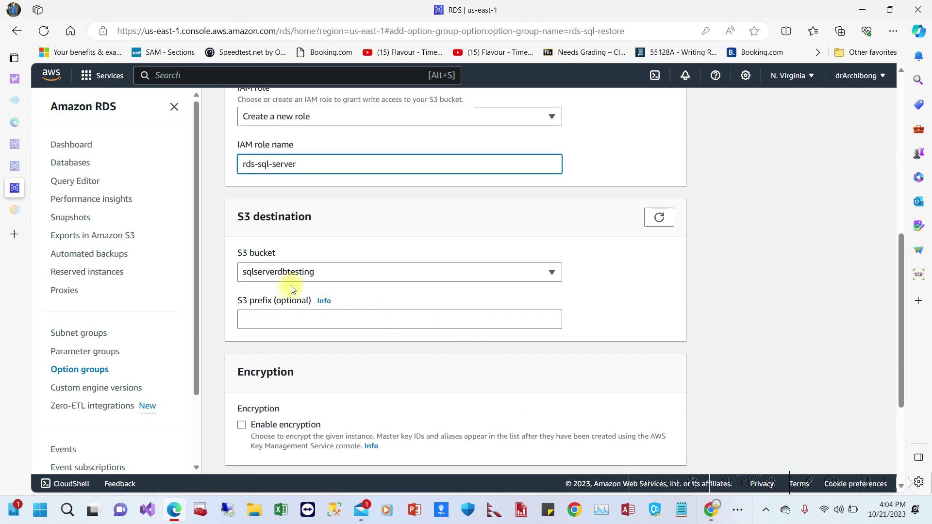
pyautogui.scroll(-1, 522, 328)
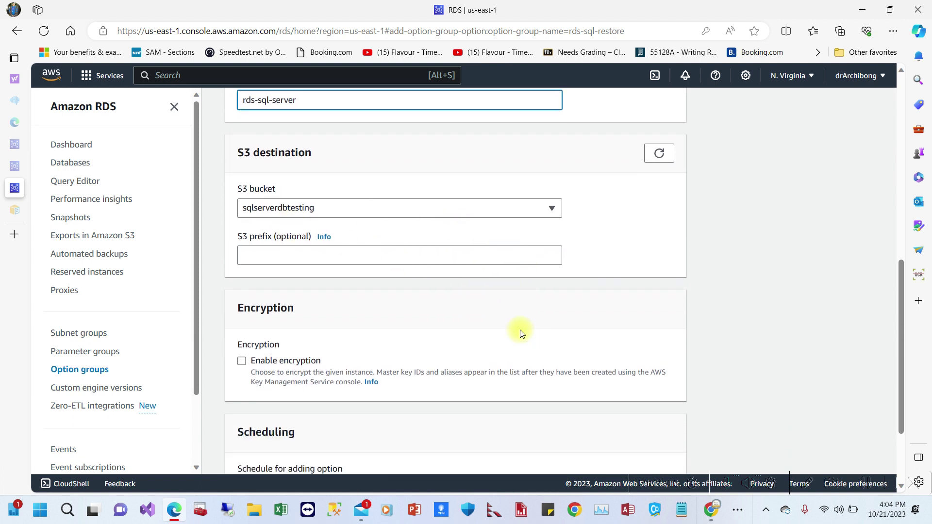
pyautogui.scroll(-2, 520, 330)
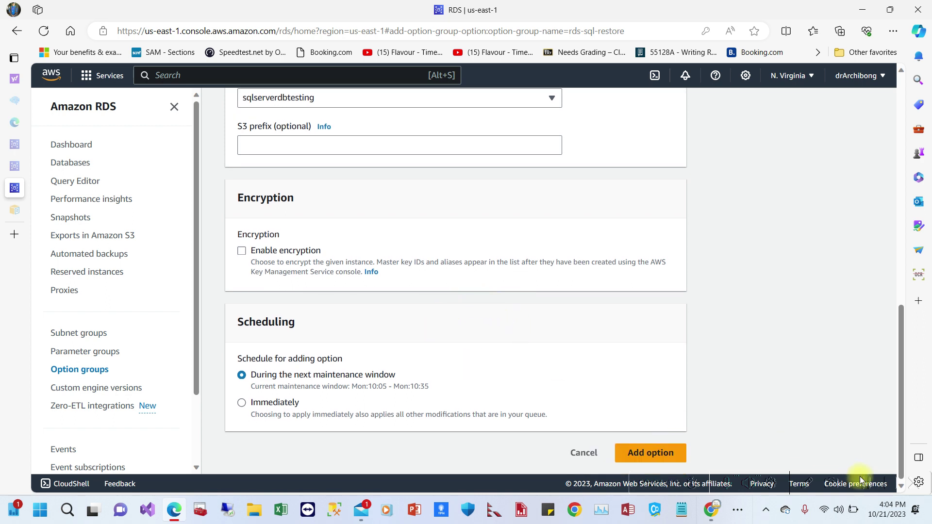
pyautogui.scroll(6, 508, 337)
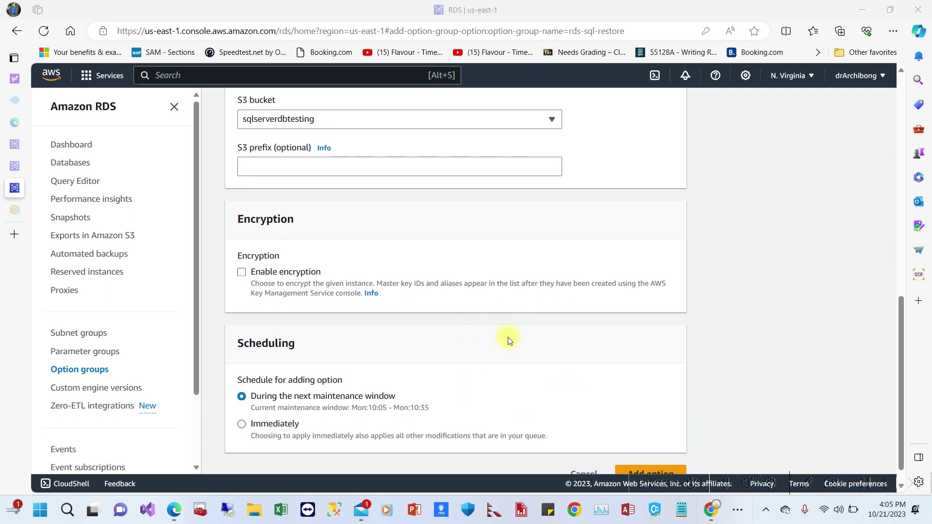
pyautogui.scroll(4, 508, 337)
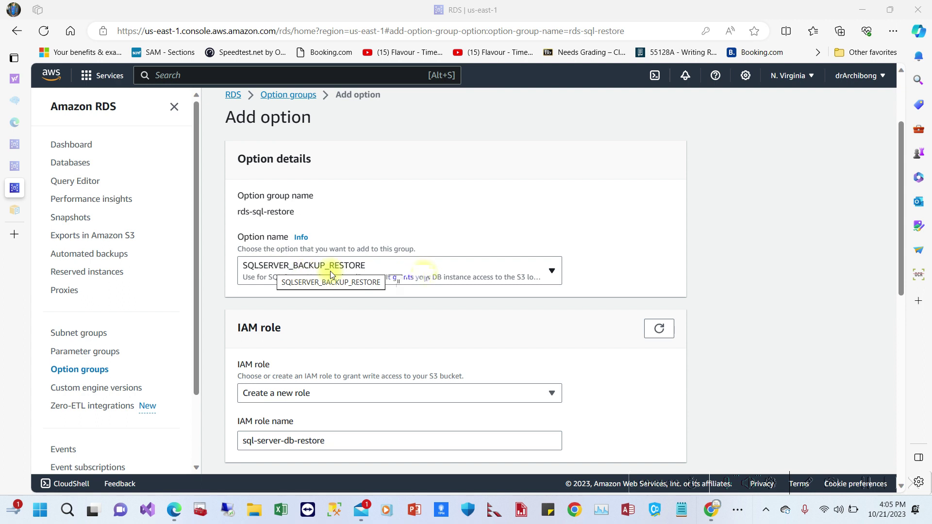
pyautogui.scroll(-4, 426, 272)
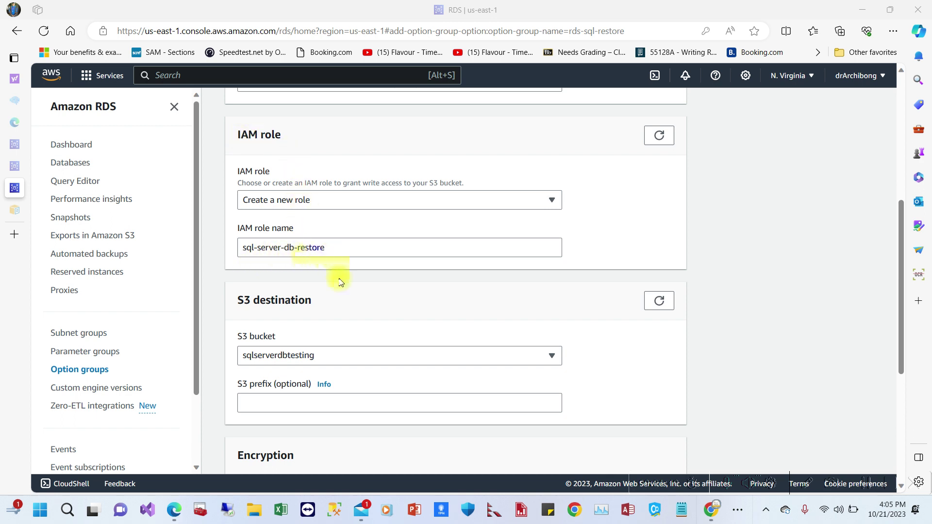
pyautogui.scroll(-1, 354, 300)
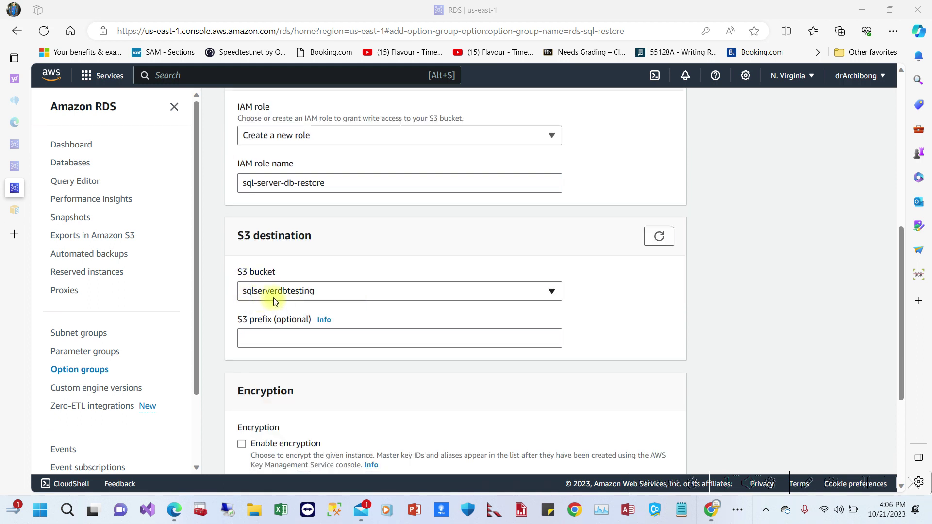
pyautogui.scroll(-1, 340, 296)
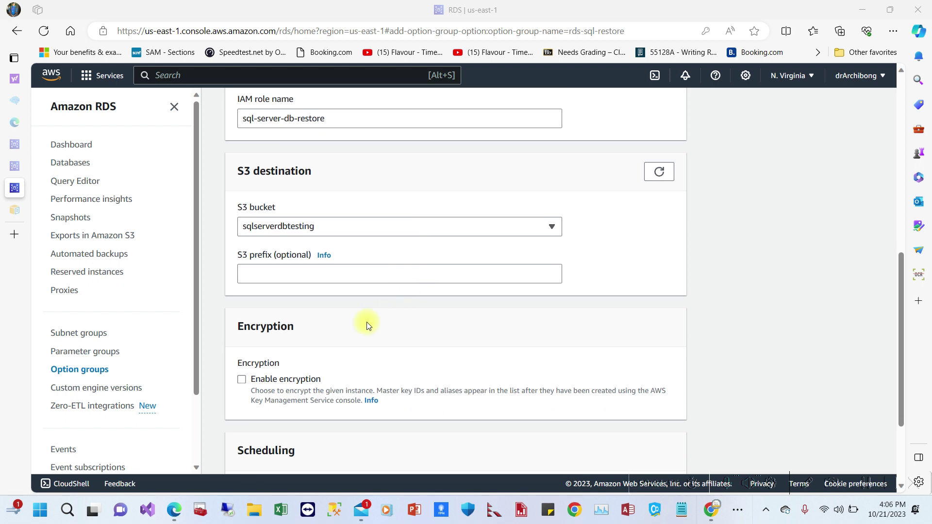
pyautogui.scroll(-2, 368, 285)
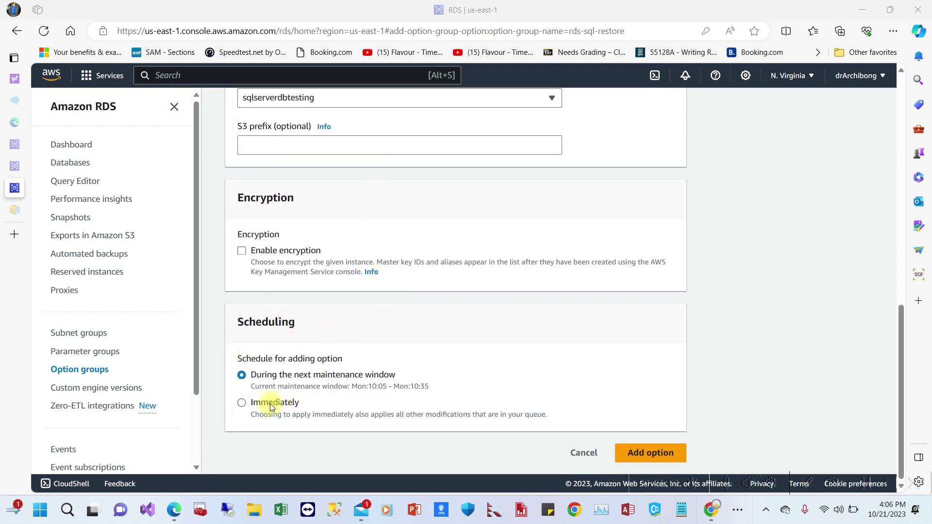
pyautogui.click(241, 404)
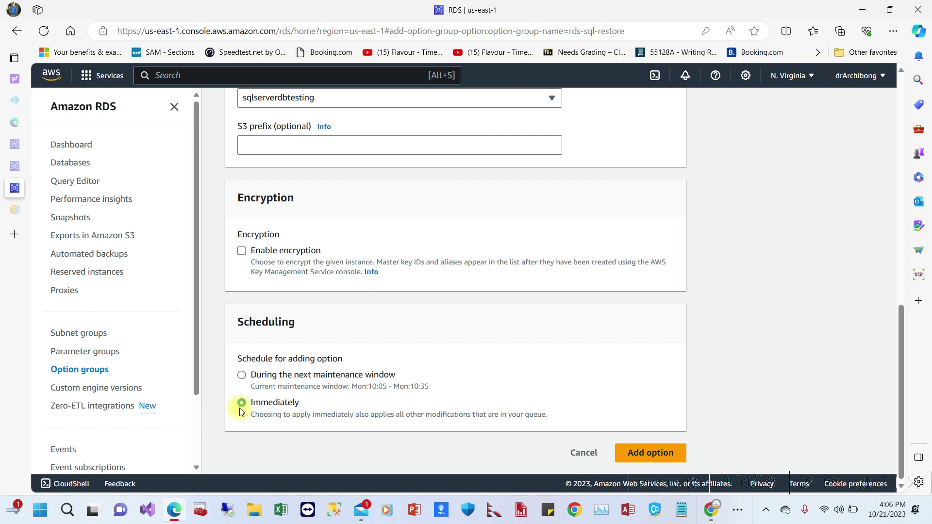
pyautogui.click(653, 456)
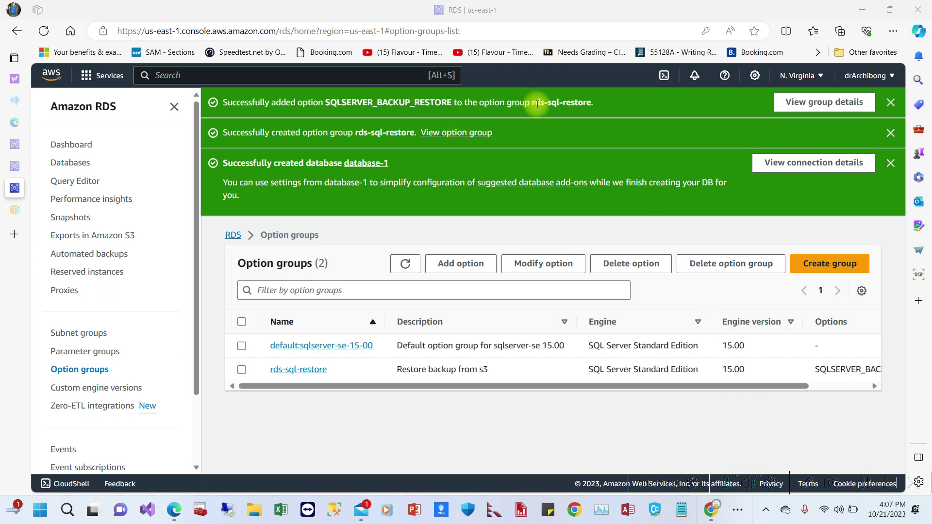
# Step: Open rds-sql-restore's details and confirm SQLSERVER_BACKUP_RESTORE appears in its Options table
pyautogui.click(832, 103)
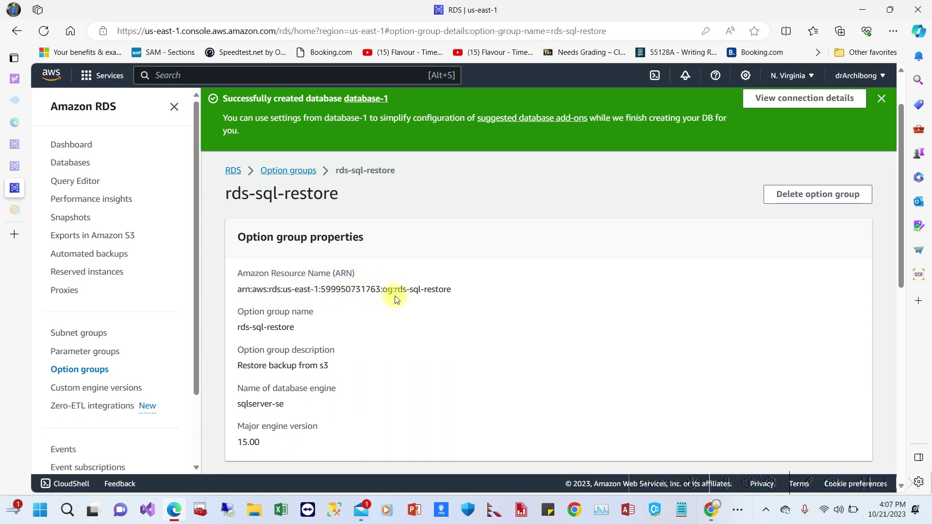
pyautogui.scroll(-2, 394, 300)
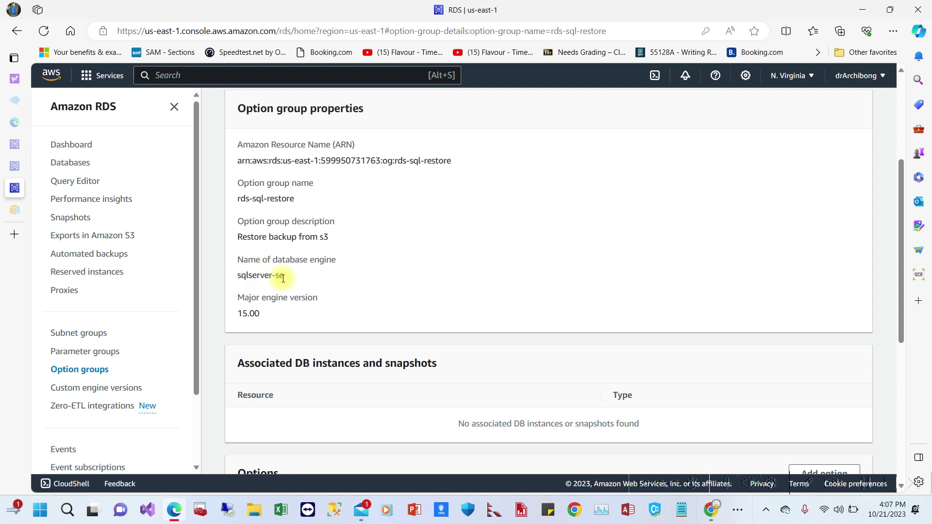
pyautogui.scroll(-1, 311, 272)
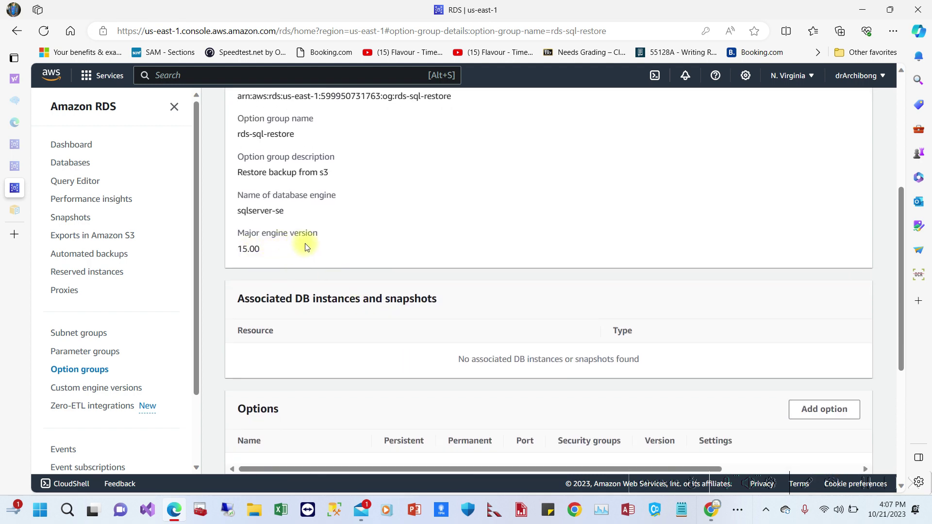
pyautogui.scroll(-2, 350, 264)
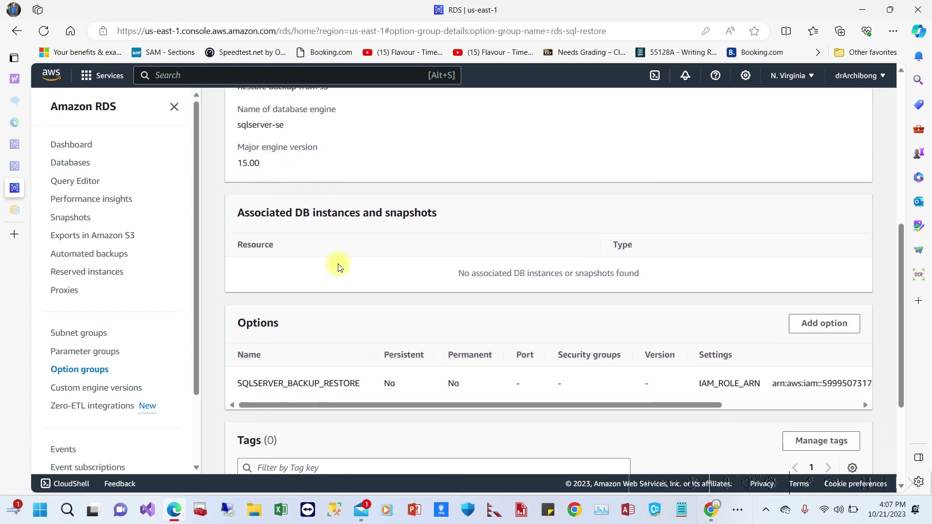
pyautogui.scroll(-3, 338, 264)
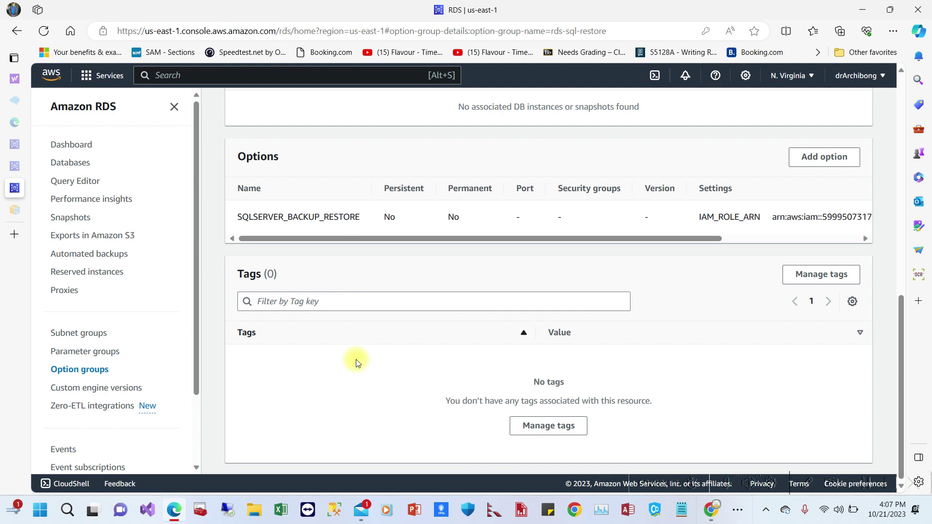
pyautogui.scroll(10, 356, 359)
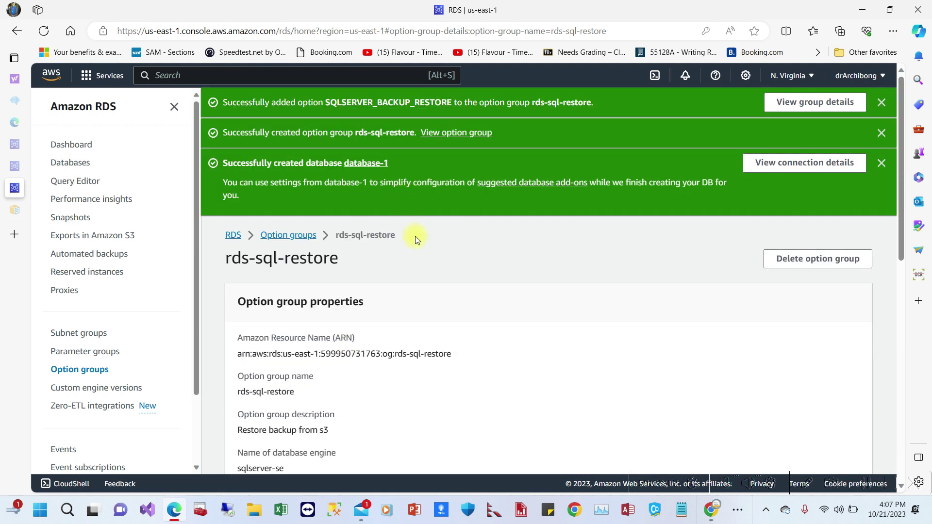
pyautogui.click(867, 484)
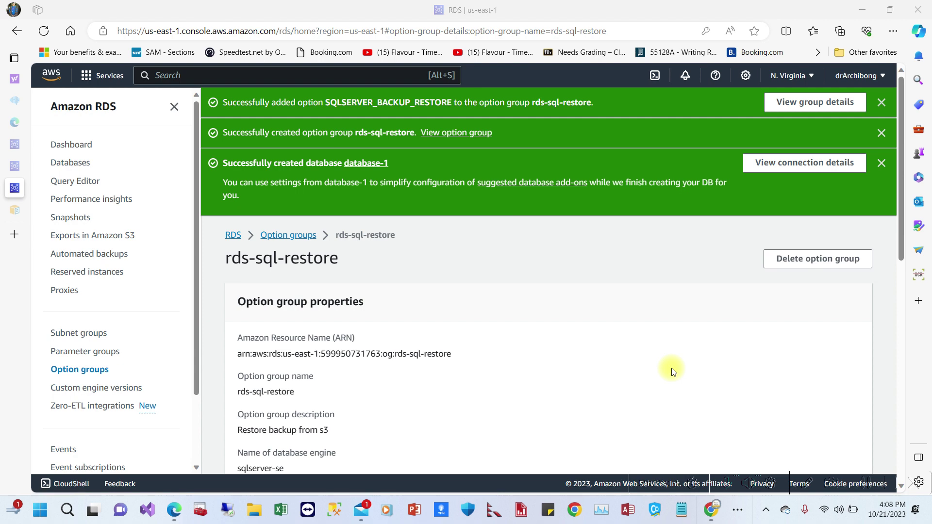
# Step: Open database-1 from the Databases list and review its details, showing it Available
pyautogui.click(68, 168)
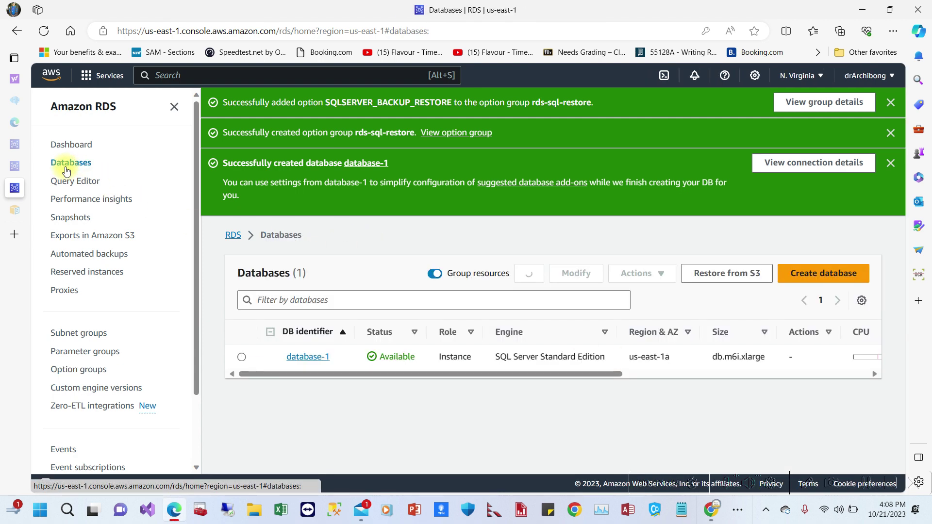
pyautogui.click(308, 357)
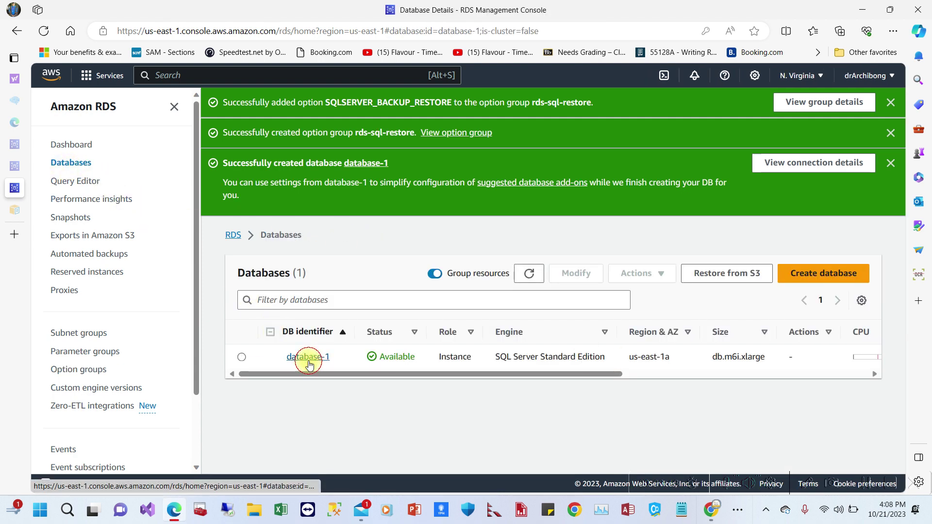
pyautogui.scroll(-6, 466, 349)
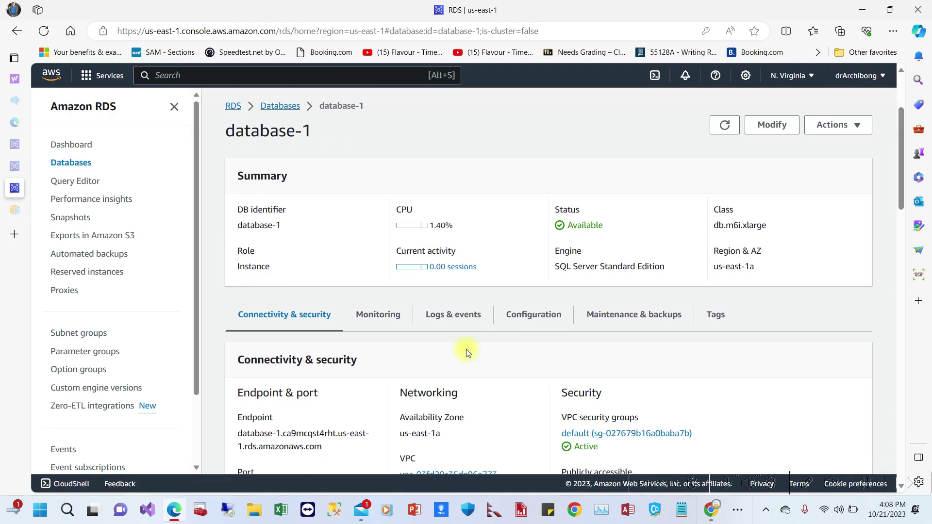
pyautogui.scroll(-10, 468, 351)
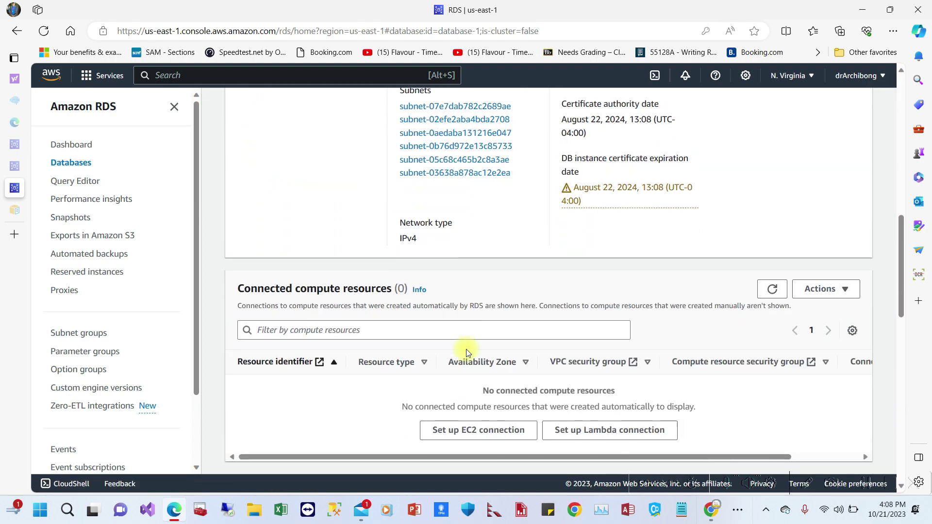
pyautogui.scroll(-8, 468, 352)
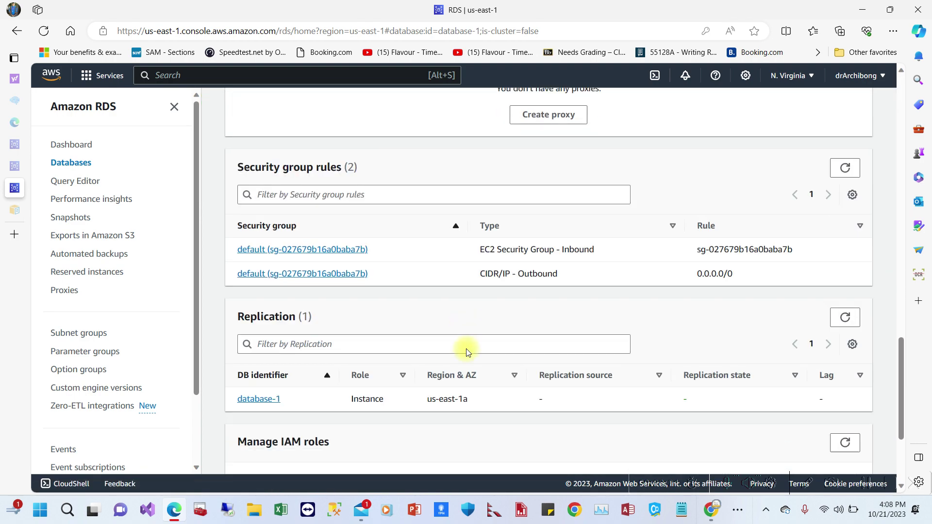
pyautogui.scroll(-1, 468, 351)
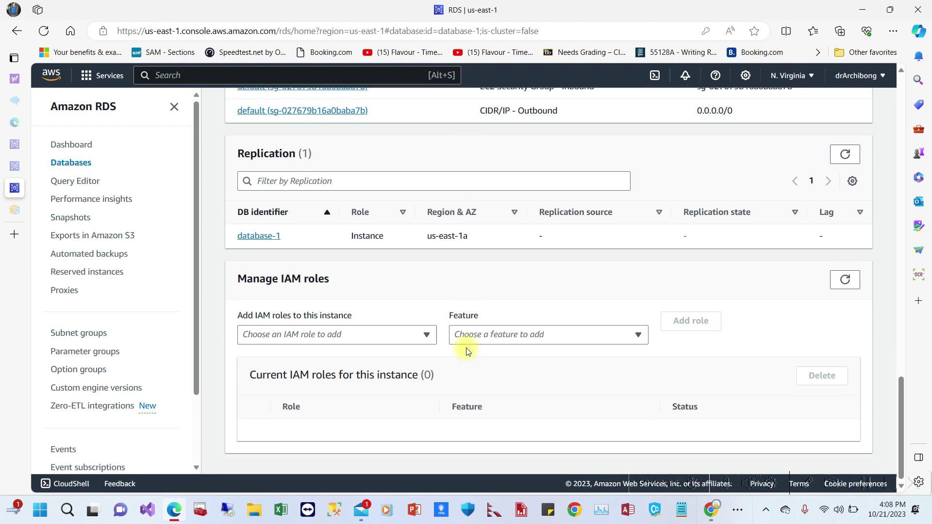
pyautogui.scroll(4, 468, 351)
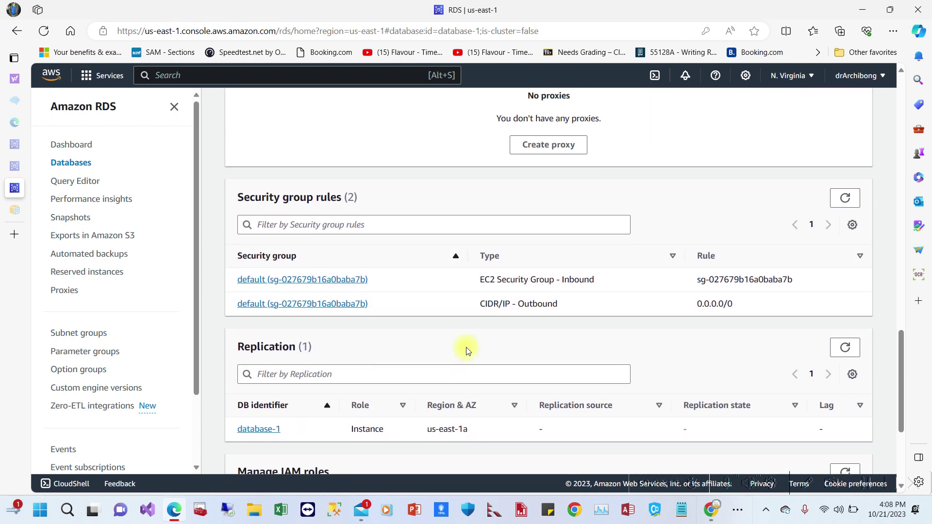
pyautogui.scroll(1, 468, 352)
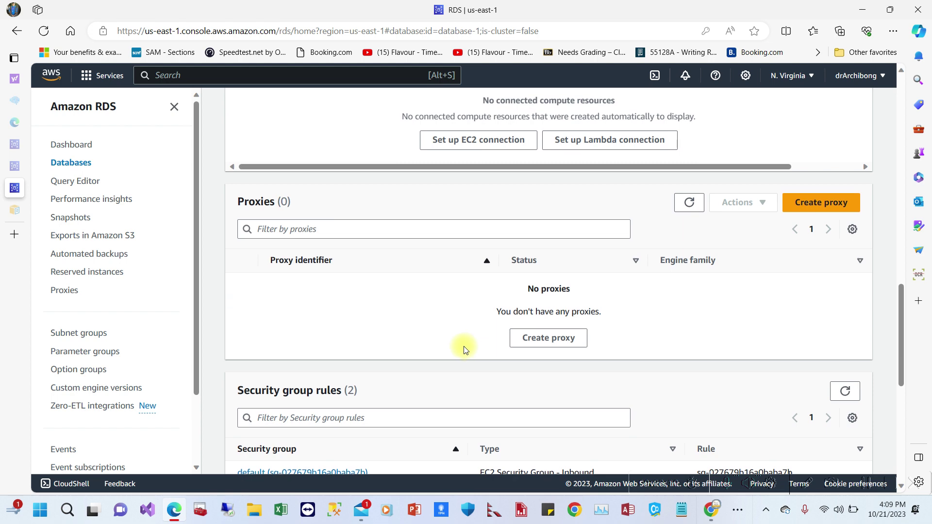
pyautogui.scroll(7, 466, 347)
pyautogui.scroll(5, 464, 346)
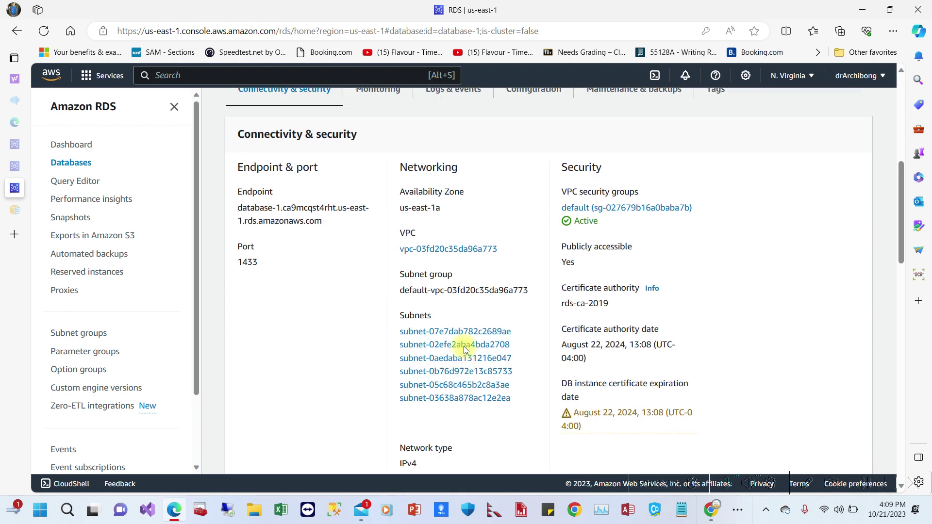
pyautogui.scroll(5, 465, 347)
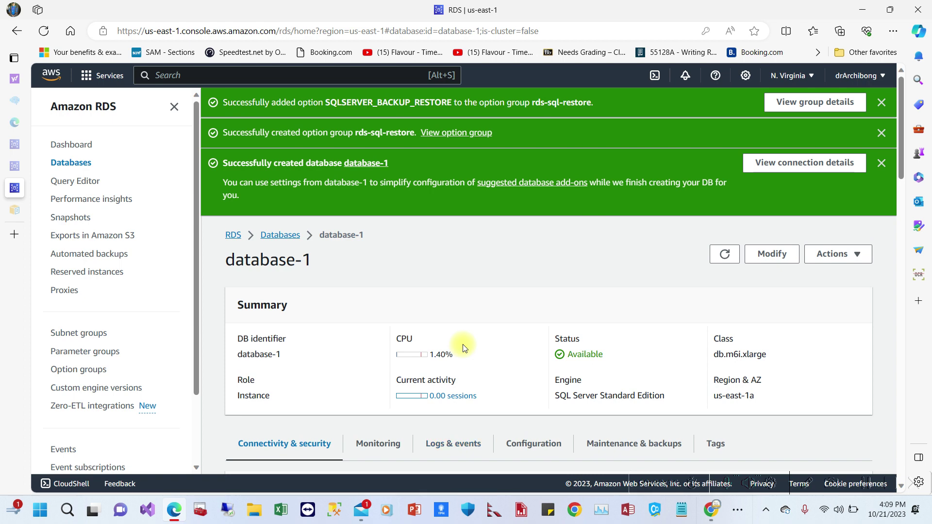
# Step: Modify database-1 to use option group rds-sql-restore and continue to the change summary
pyautogui.click(769, 192)
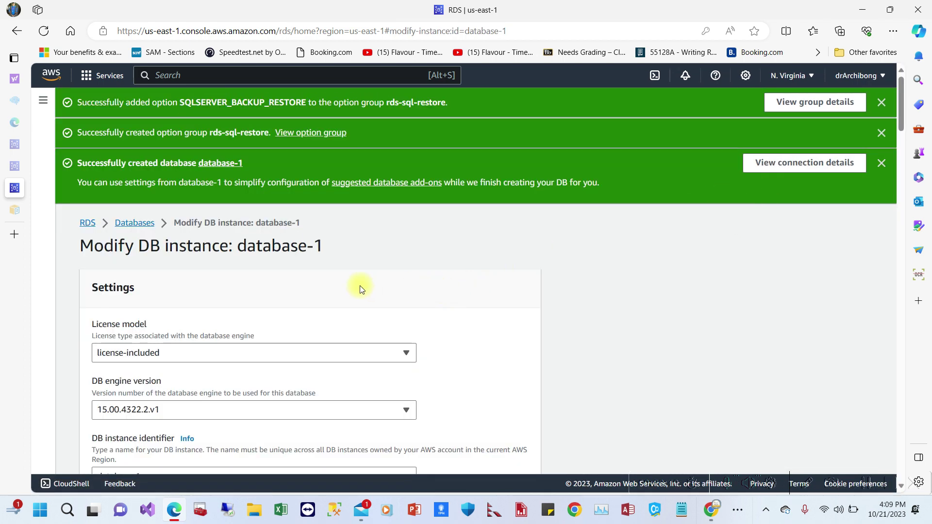
pyautogui.scroll(-5, 360, 285)
pyautogui.scroll(-10, 357, 285)
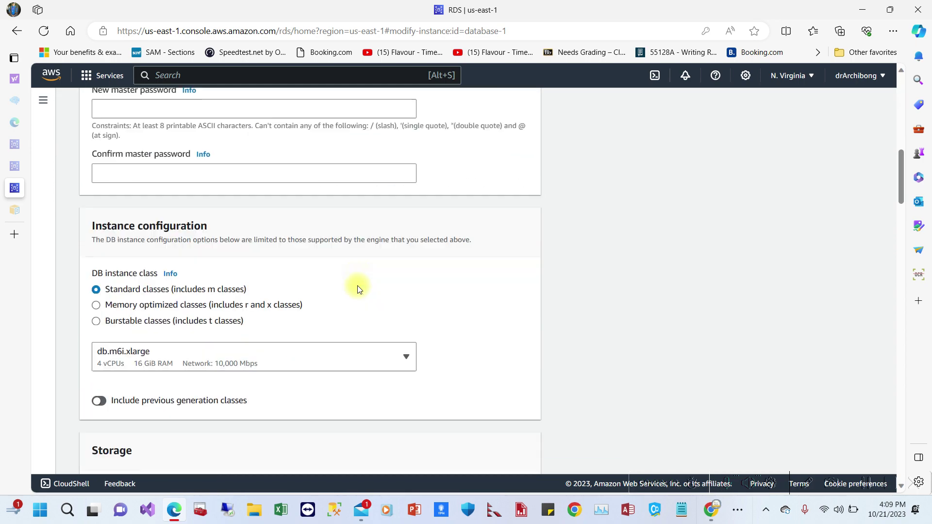
pyautogui.scroll(-10, 357, 285)
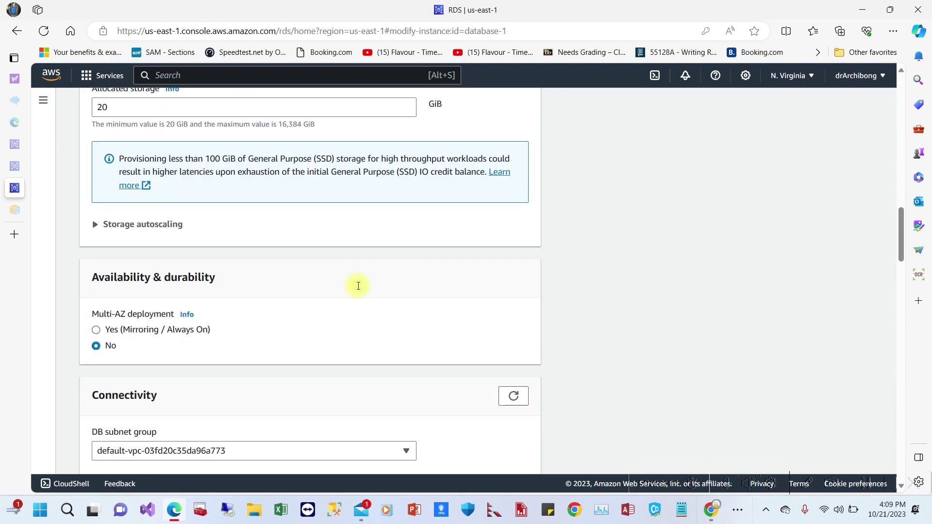
pyautogui.scroll(-10, 358, 286)
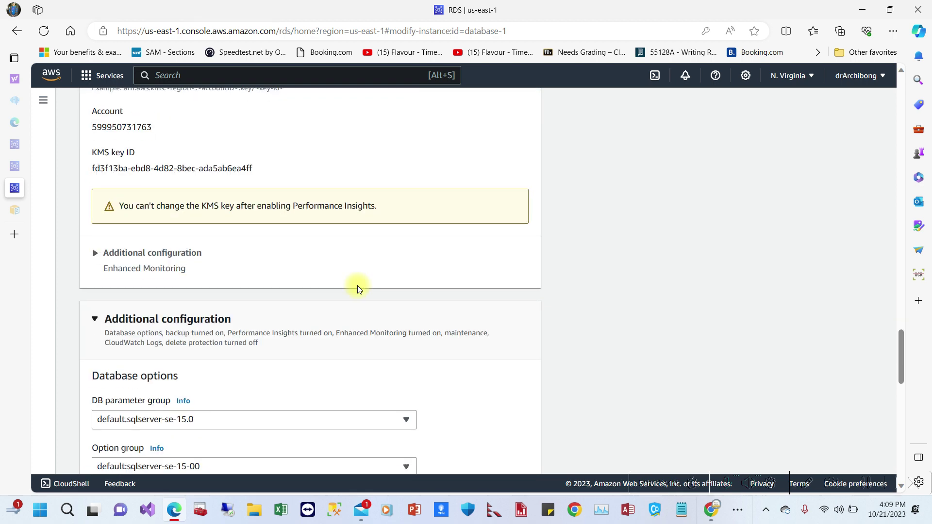
pyautogui.scroll(-3, 357, 287)
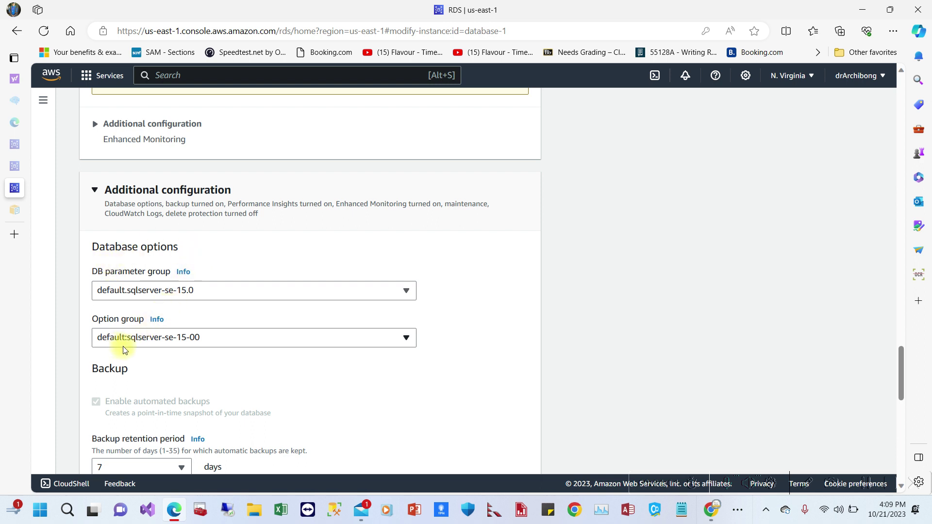
pyautogui.click(406, 338)
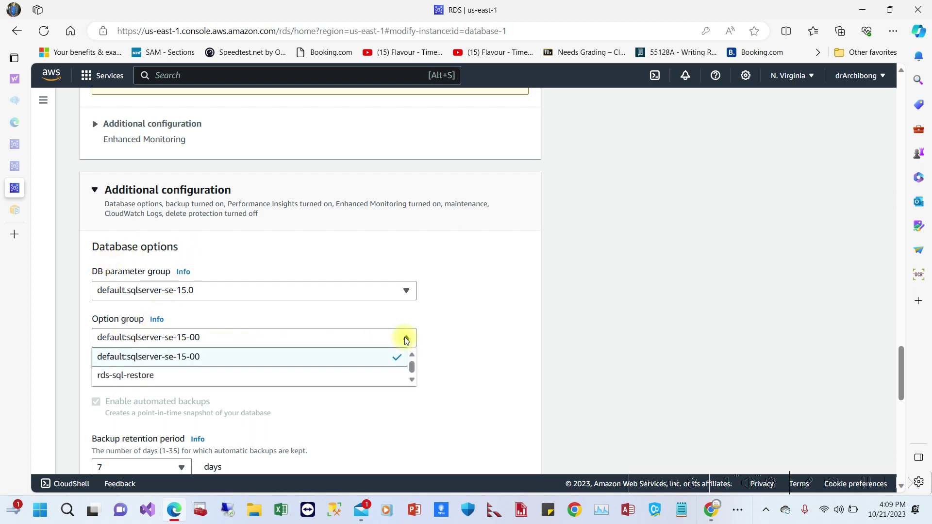
pyautogui.click(175, 381)
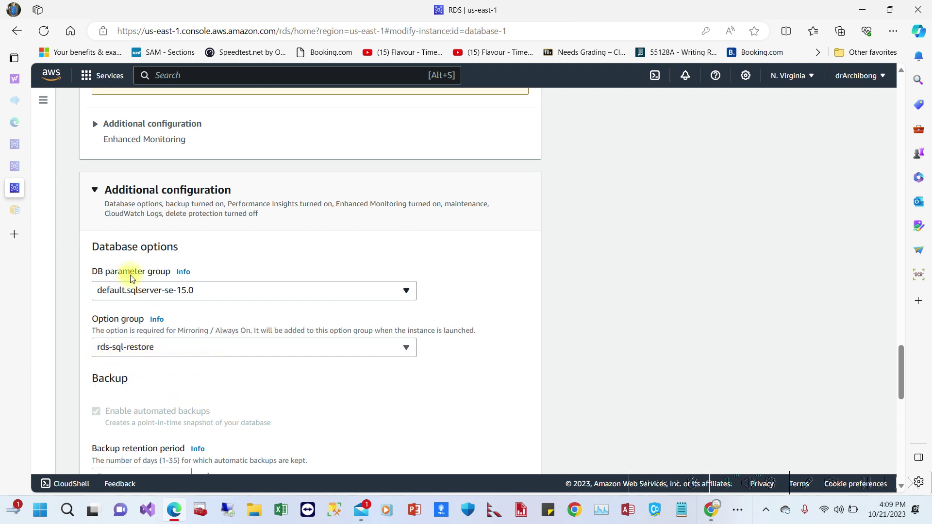
pyautogui.scroll(-8, 226, 328)
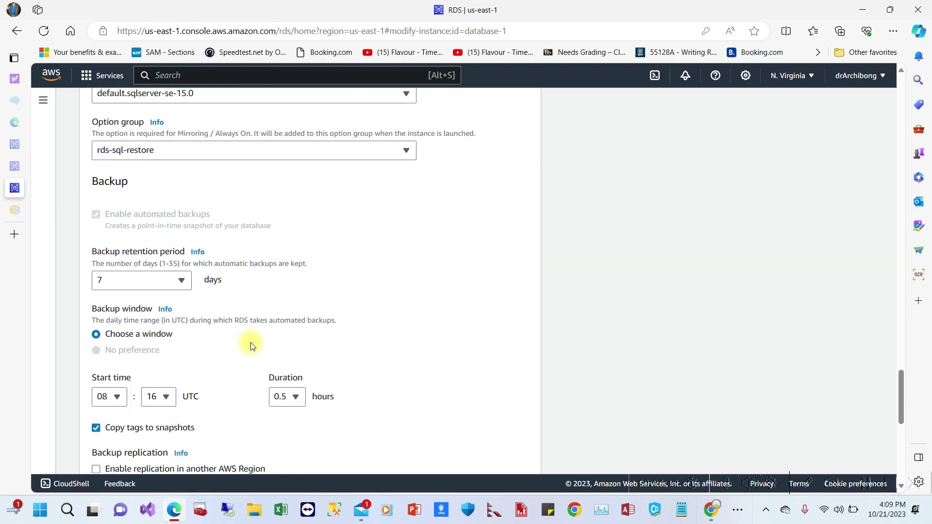
pyautogui.scroll(-5, 251, 345)
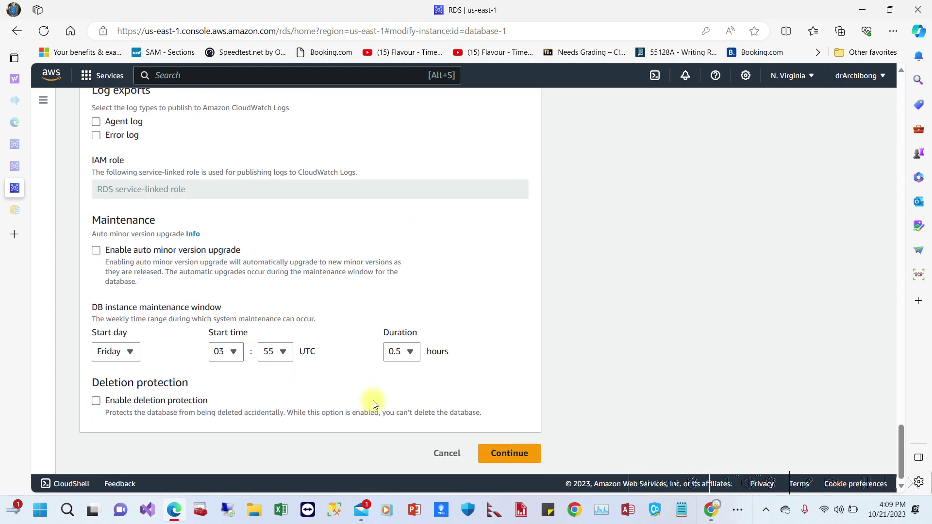
pyautogui.click(501, 453)
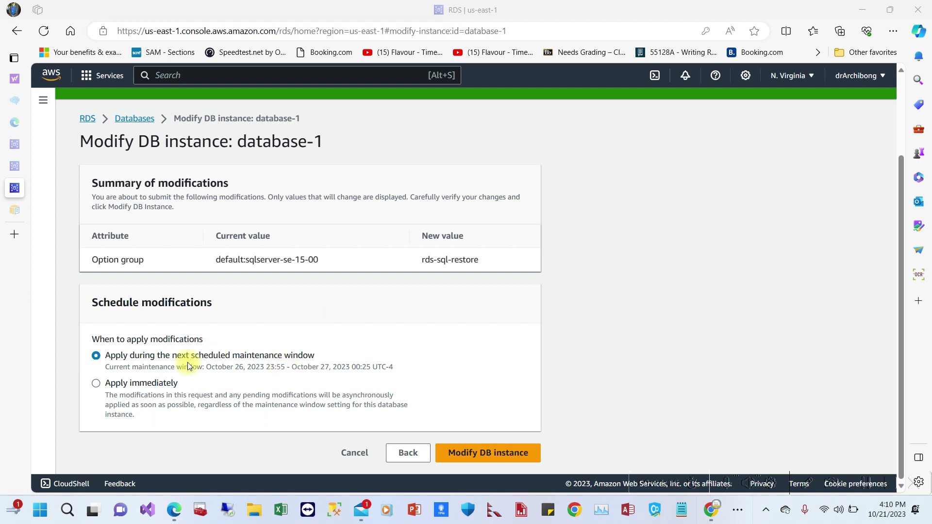
# Step: Apply database-1's option group change immediately and submit the modification
pyautogui.click(96, 385)
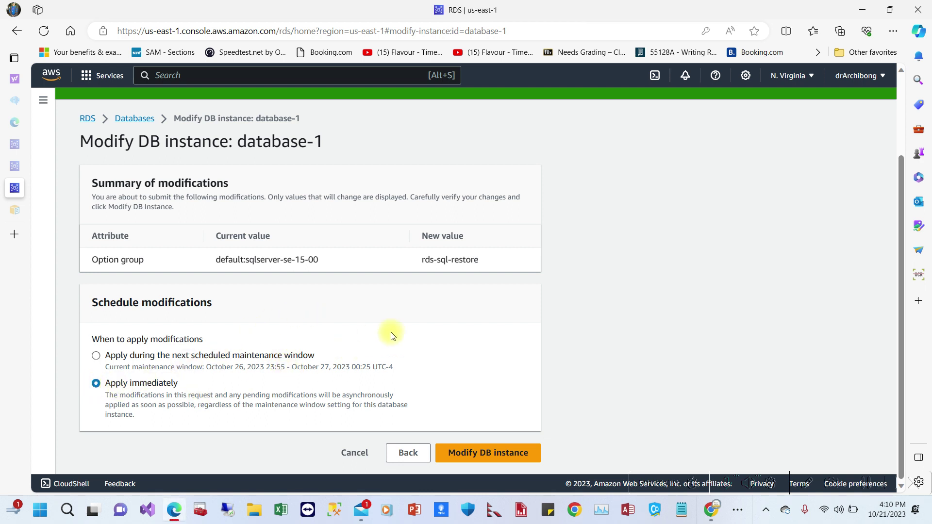
pyautogui.click(491, 456)
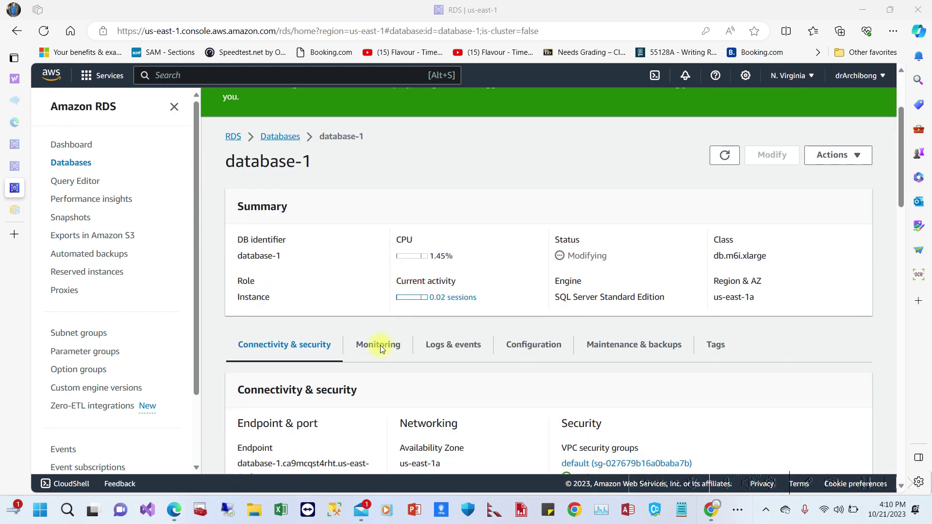
pyautogui.scroll(-1, 380, 345)
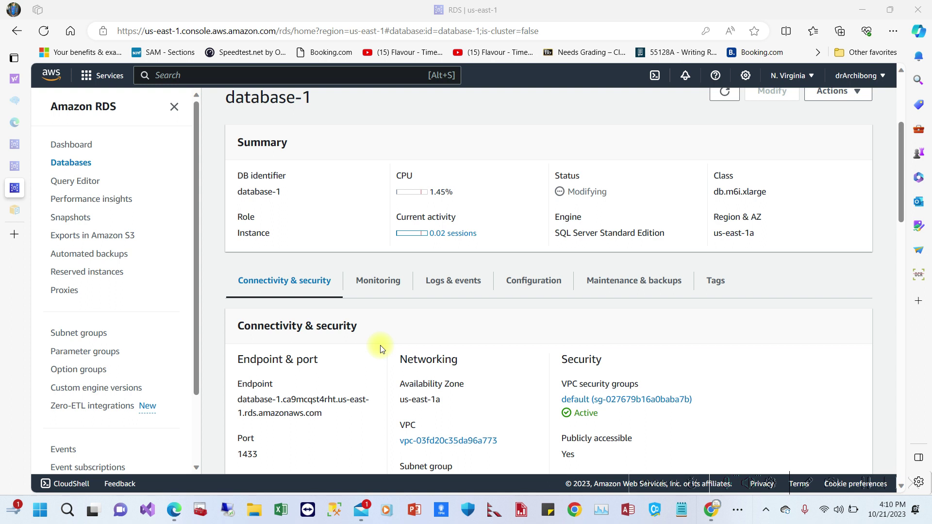
# Step: Watch database-1's Configuration tab until option group rds-sql-restore shows In sync
pyautogui.click(542, 286)
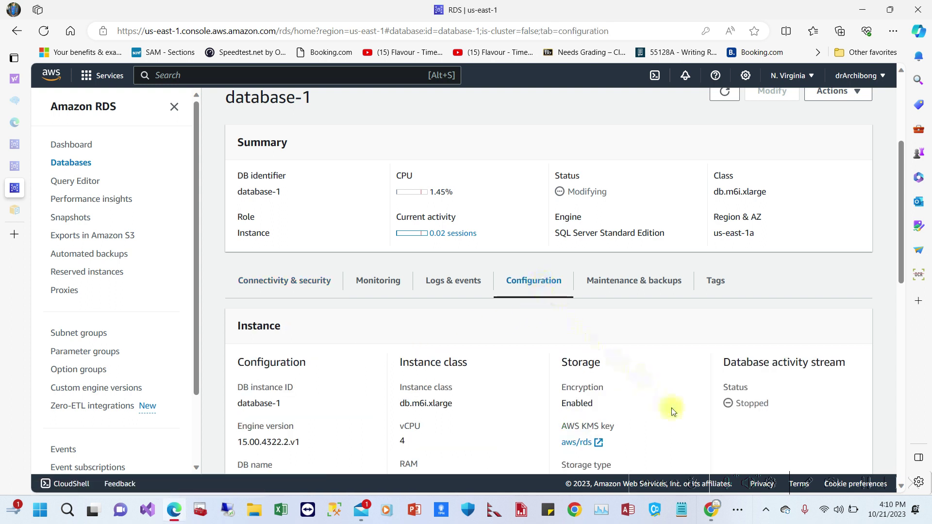
pyautogui.click(860, 482)
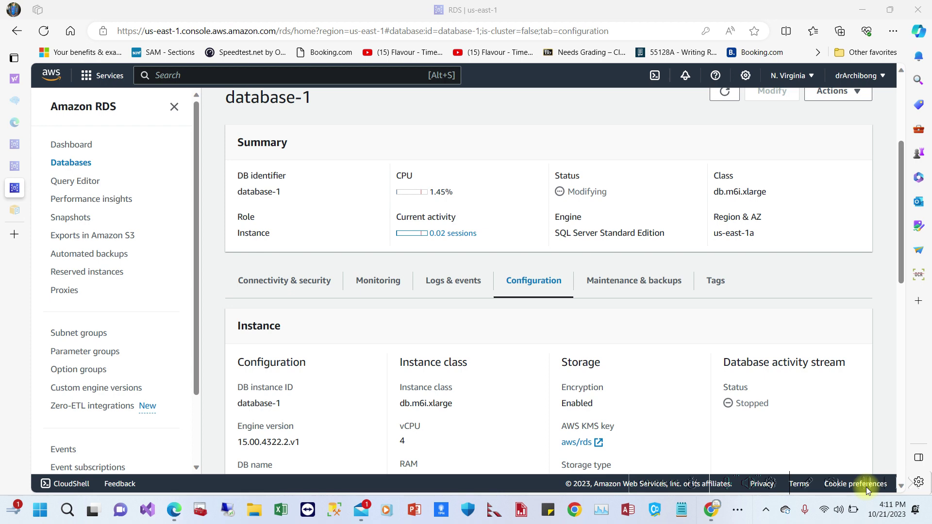
pyautogui.scroll(-4, 394, 389)
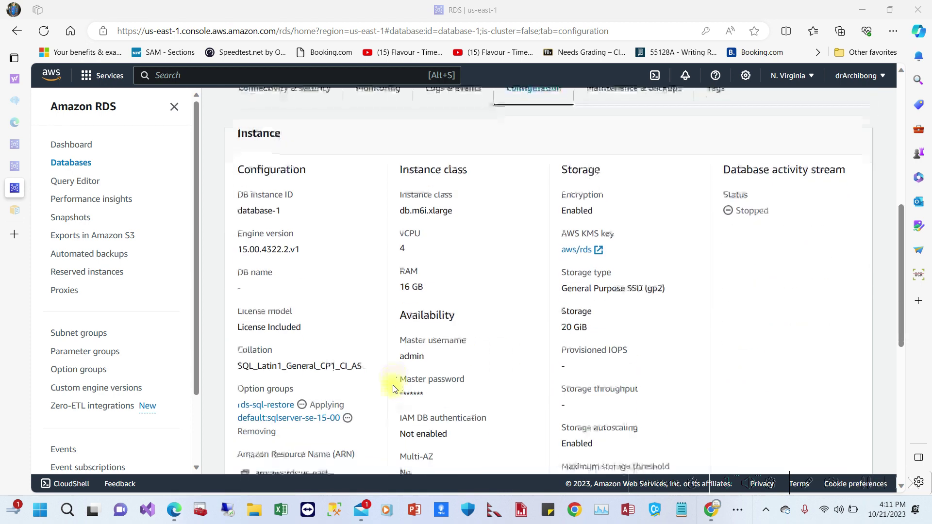
pyautogui.scroll(-1, 394, 389)
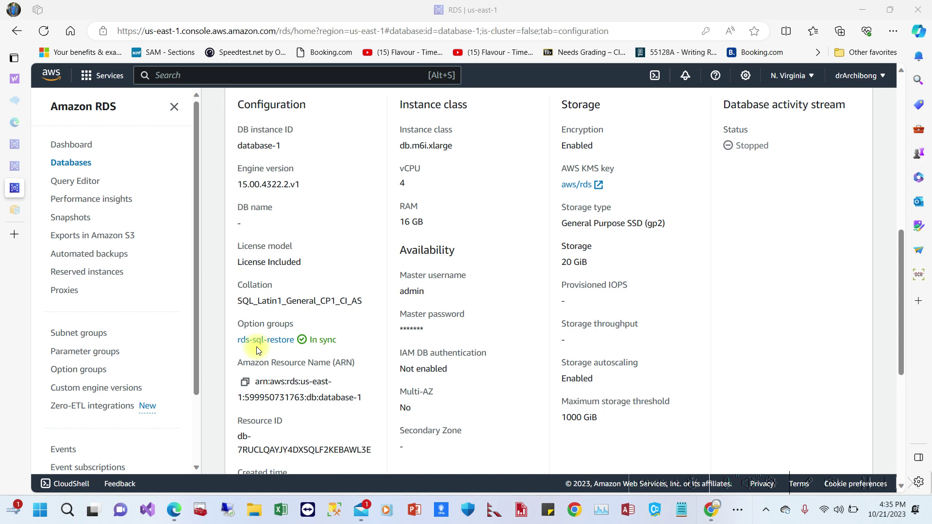
pyautogui.scroll(-3, 328, 346)
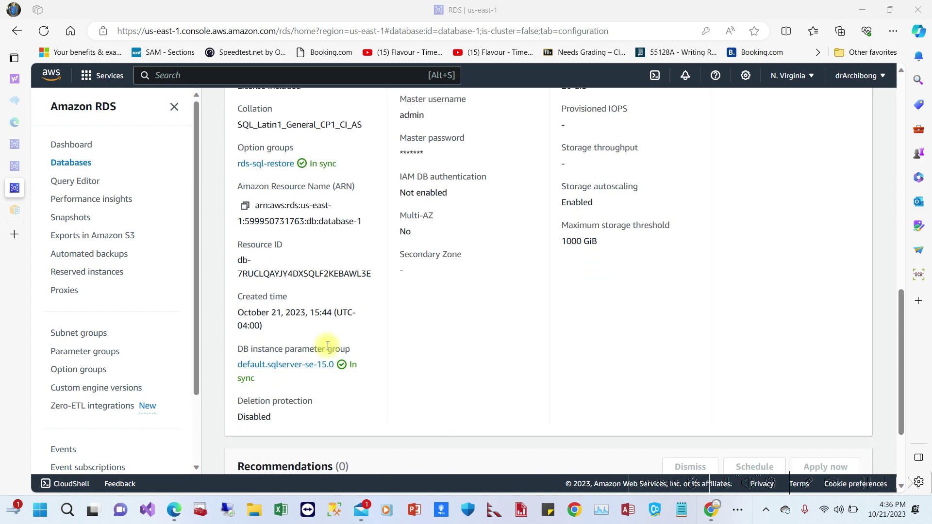
pyautogui.scroll(1, 328, 346)
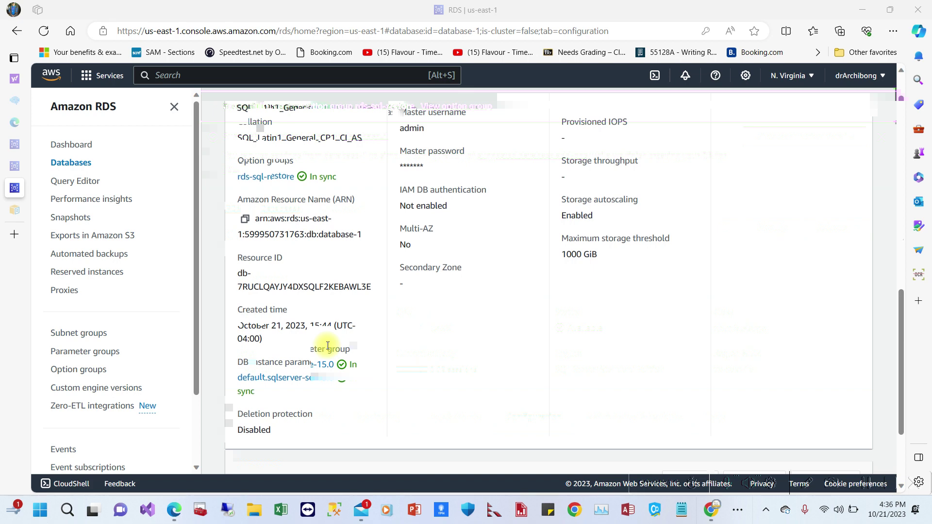
pyautogui.scroll(10, 328, 346)
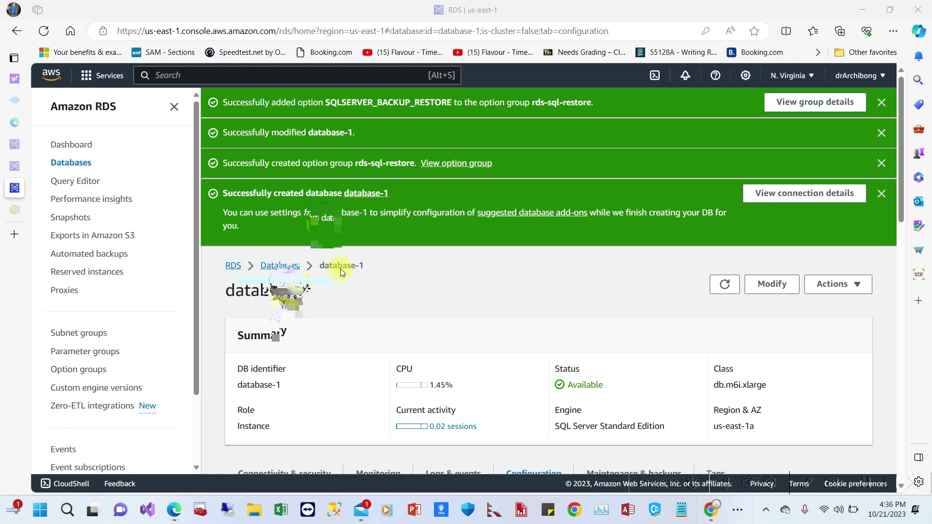
# Step: Copy database-1's endpoint address and launch SQL Server Management Studio
pyautogui.click(264, 272)
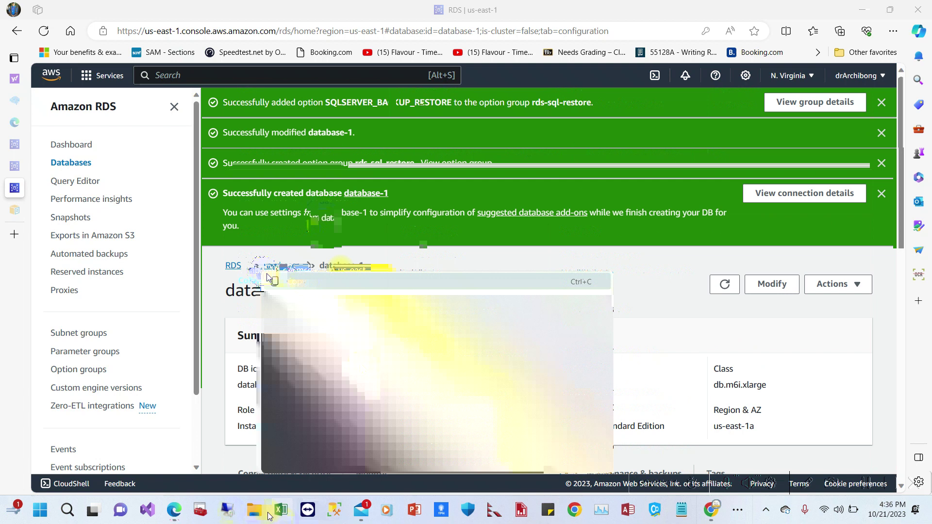
pyautogui.click(333, 510)
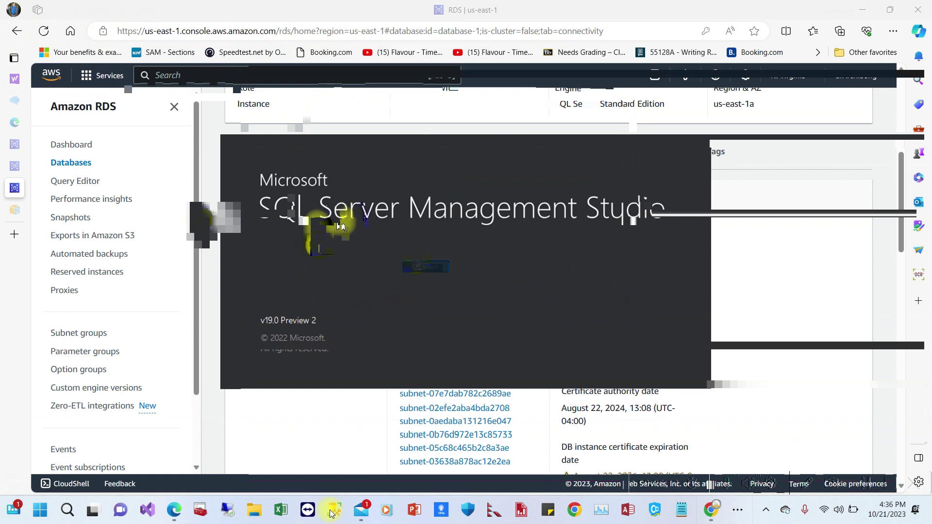
# Step: Paste the RDS endpoint as the server name and choose SQL Server Authentication
pyautogui.write('database-1.ca9mcqst4rht.us-east-1.rds.amazonaws.com')
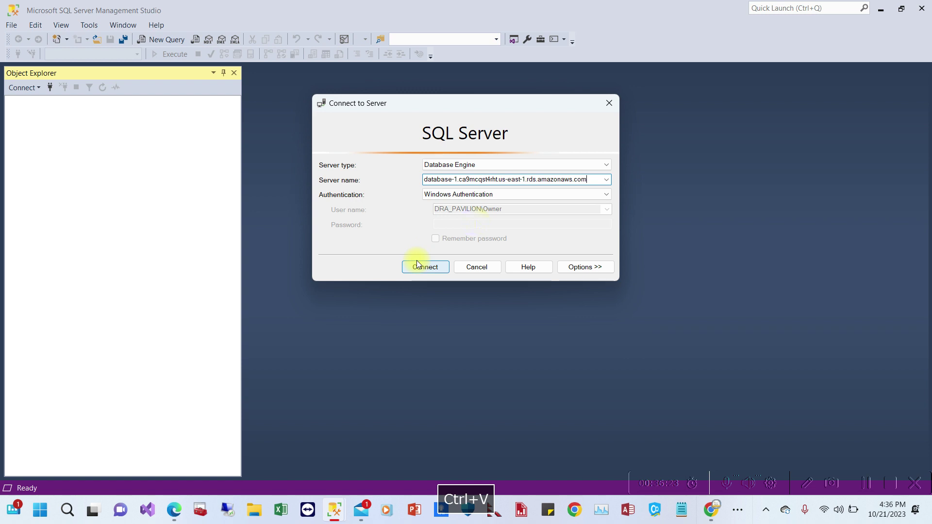
pyautogui.click(533, 194)
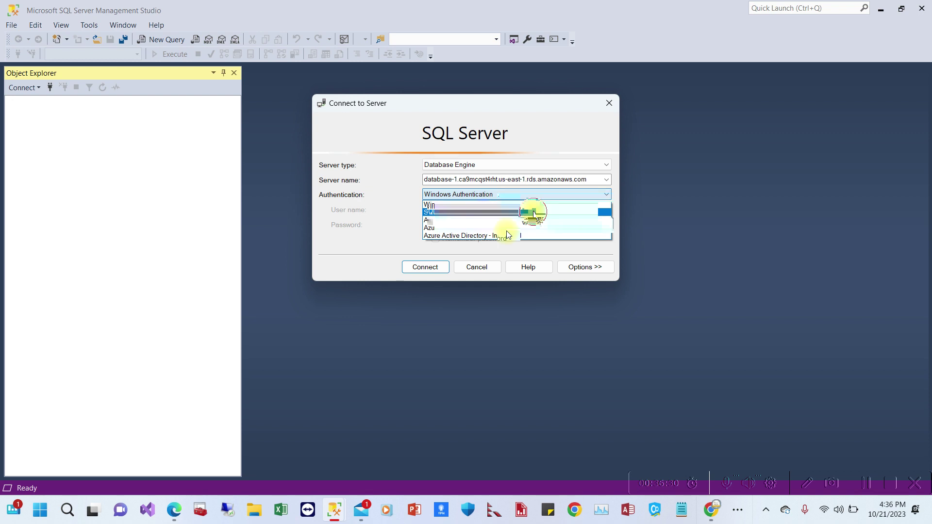
pyautogui.click(533, 212)
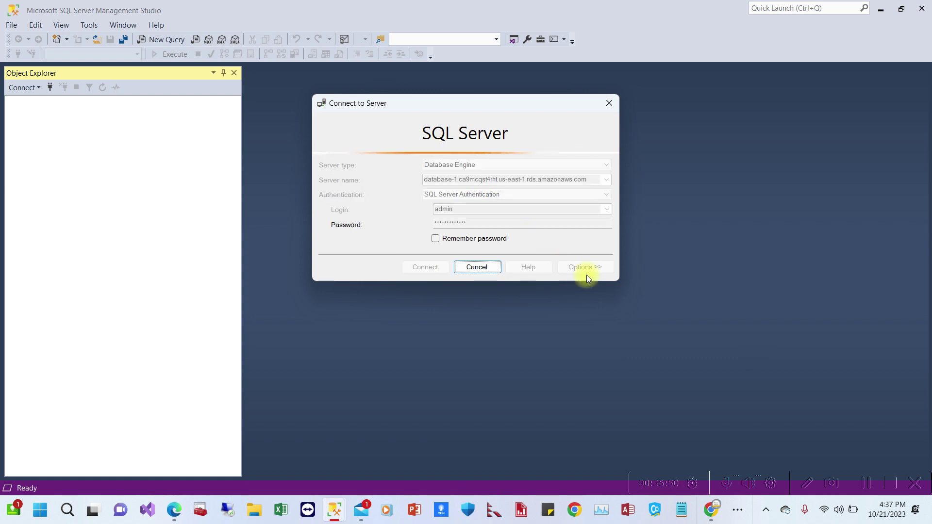
pyautogui.click(868, 486)
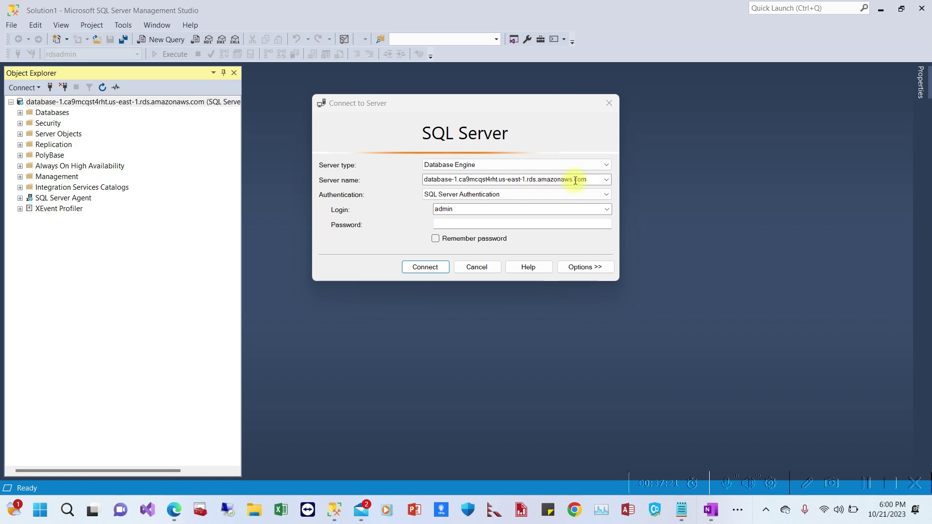
# Step: Start entering the login password, then bring the OneNote notes forward and reposition them
pyautogui.click(456, 226)
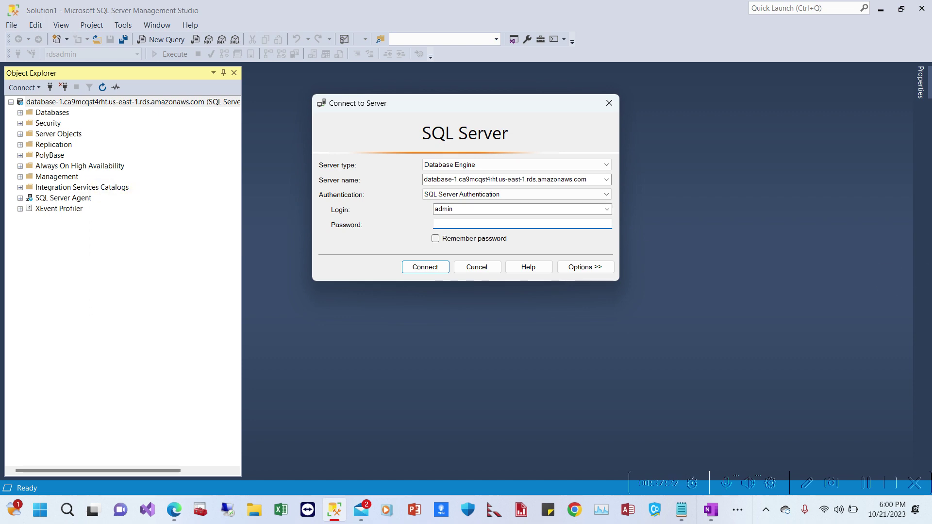
pyautogui.hotkey('alt', 'Tab')
pyautogui.moveTo(225, 153); pyautogui.dragTo(537, 109)
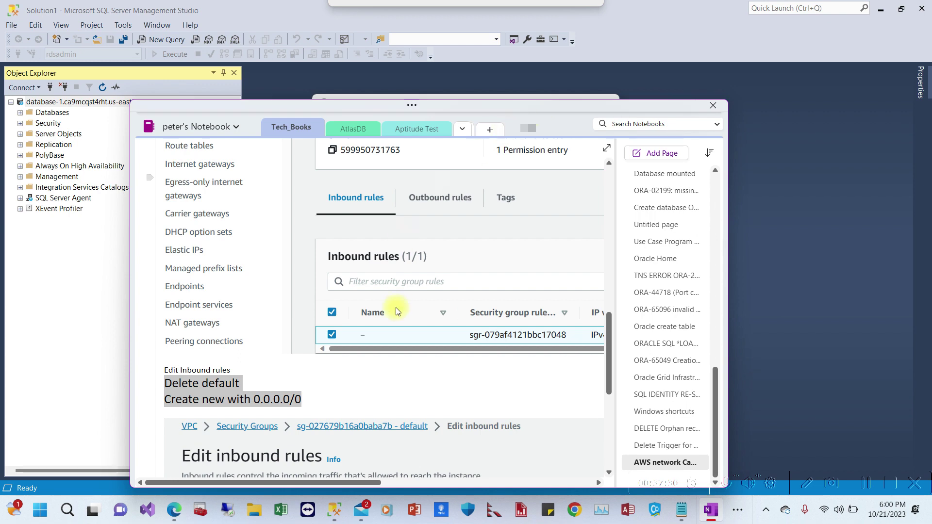
# Step: Scroll to the top of the error note and select the full database-1 server address
pyautogui.scroll(10, 394, 306)
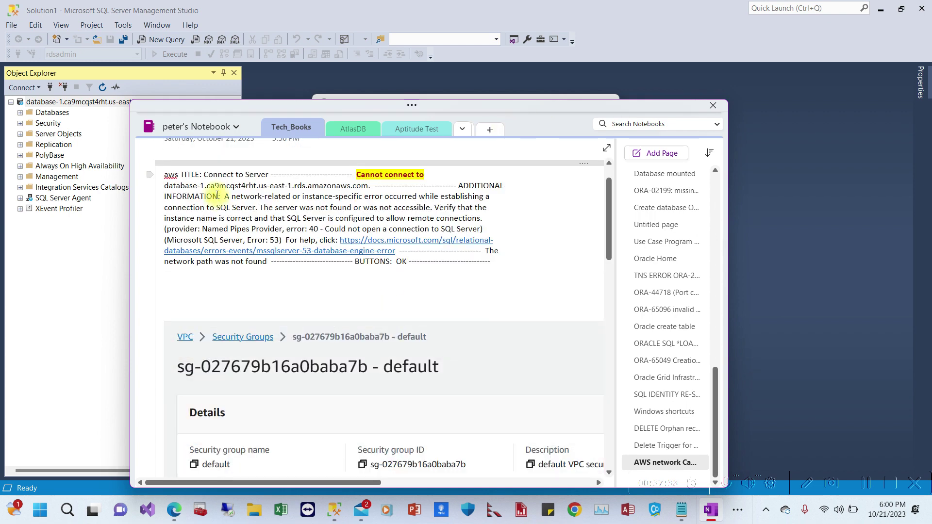
pyautogui.scroll(1, 311, 236)
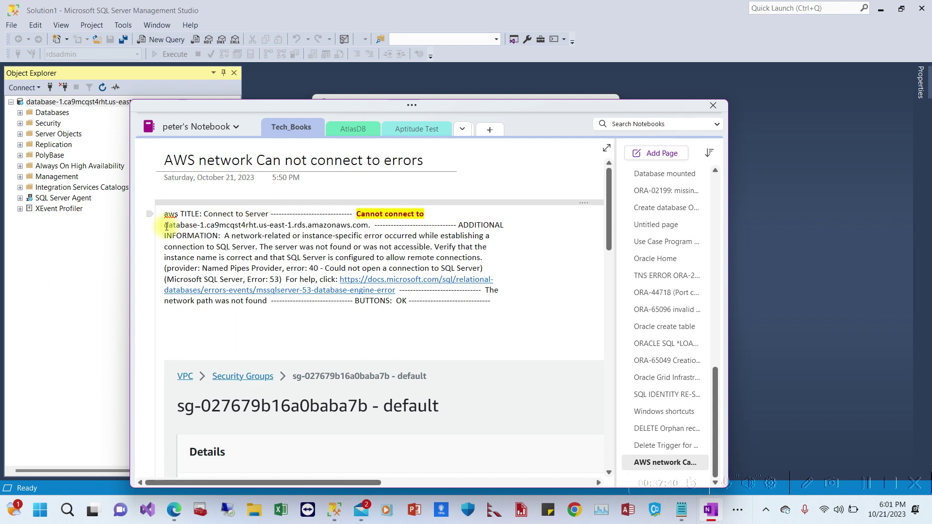
pyautogui.moveTo(164, 225); pyautogui.dragTo(352, 226)
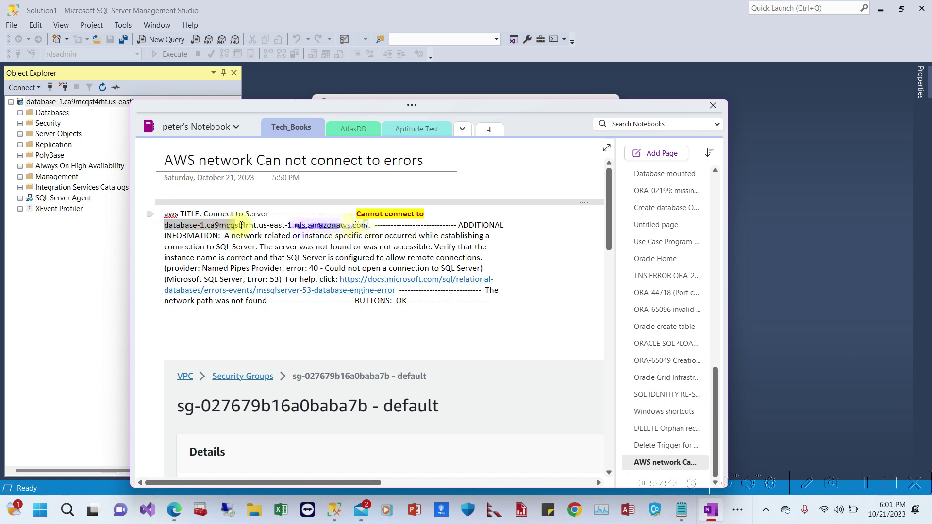
pyautogui.moveTo(241, 225); pyautogui.dragTo(366, 226)
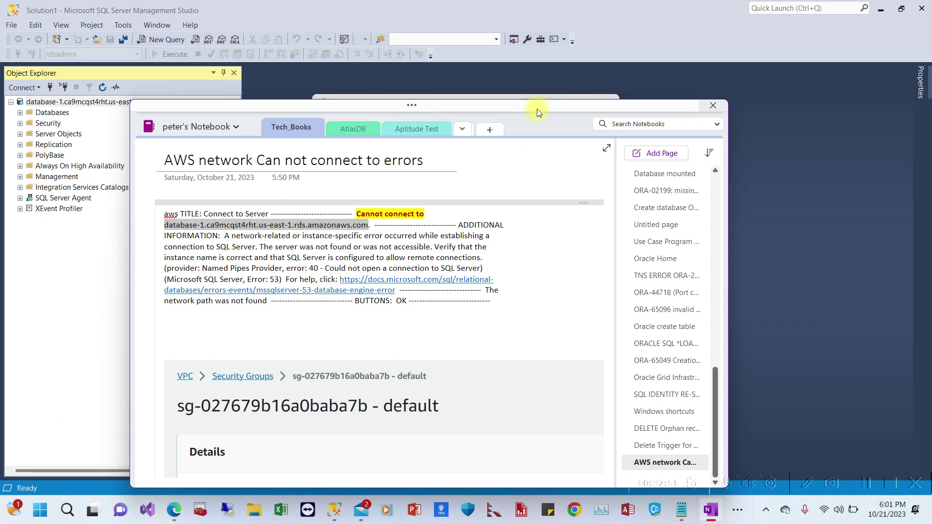
pyautogui.scroll(-6, 541, 180)
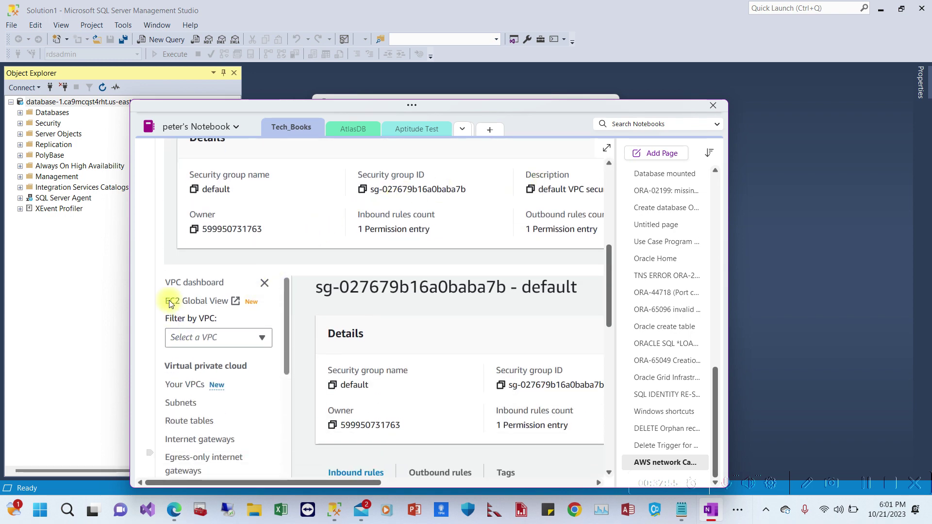
pyautogui.scroll(-2, 292, 285)
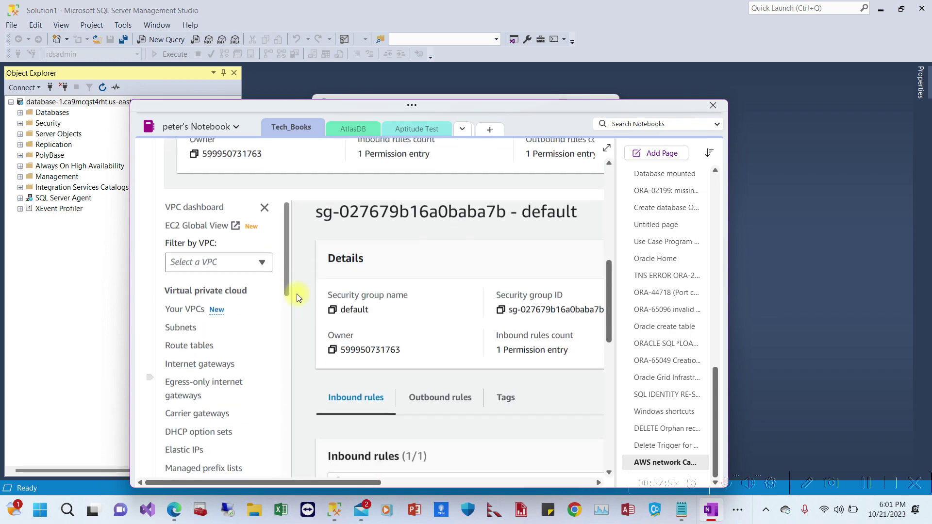
pyautogui.scroll(3, 383, 296)
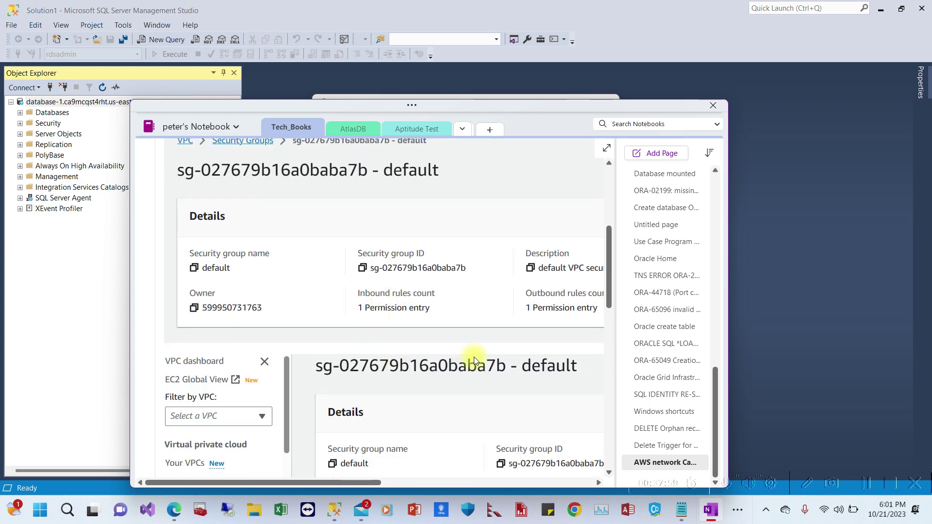
pyautogui.scroll(-6, 469, 353)
pyautogui.scroll(-4, 463, 348)
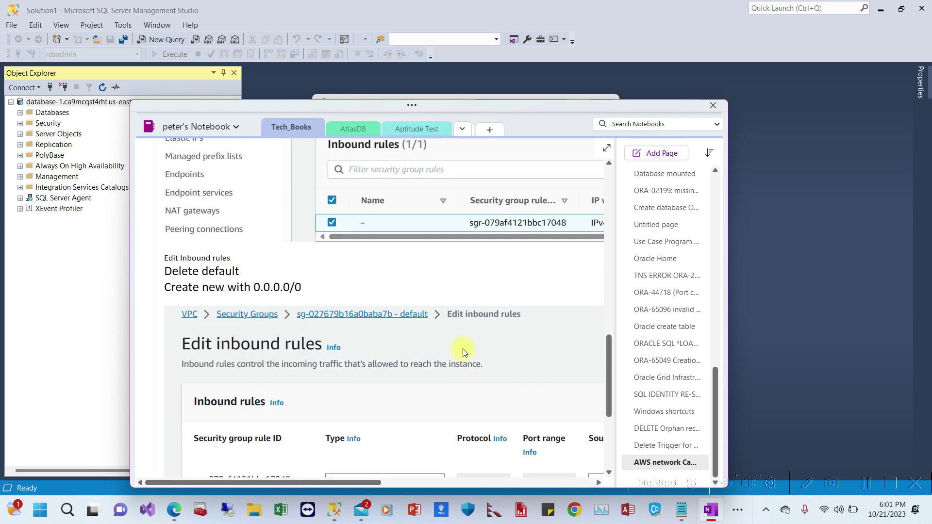
pyautogui.scroll(2, 455, 335)
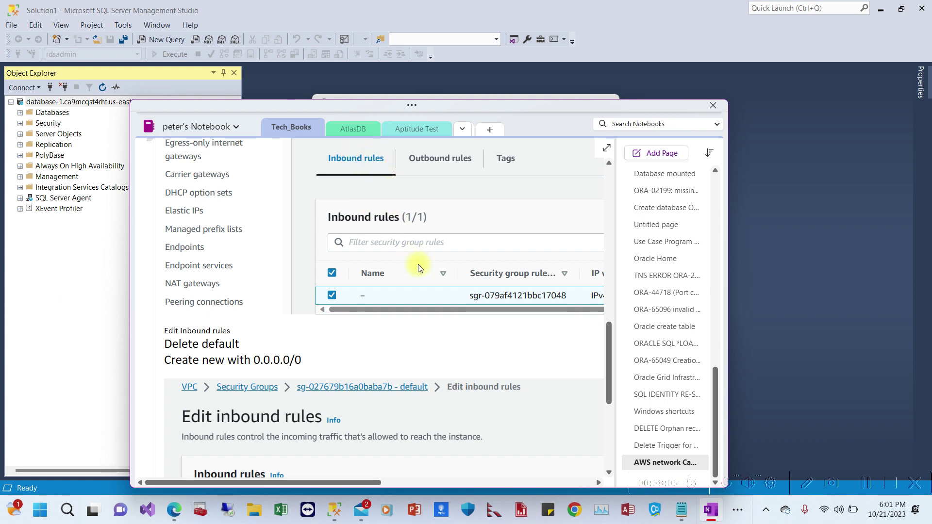
pyautogui.scroll(-3, 418, 264)
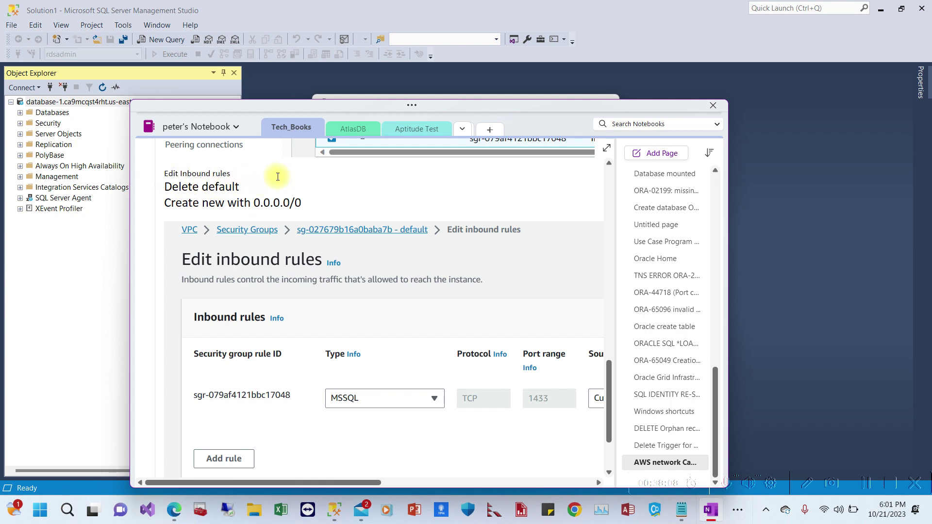
pyautogui.moveTo(190, 204); pyautogui.dragTo(302, 202)
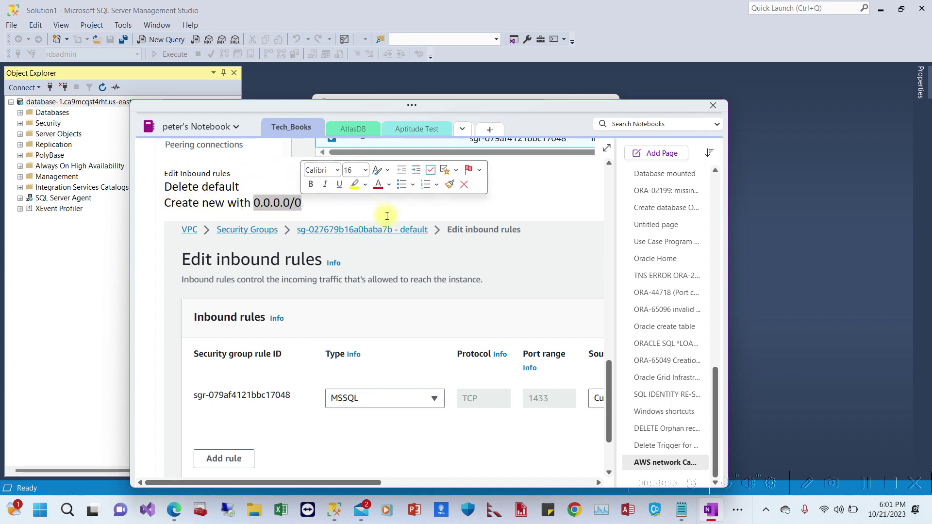
pyautogui.scroll(-3, 433, 302)
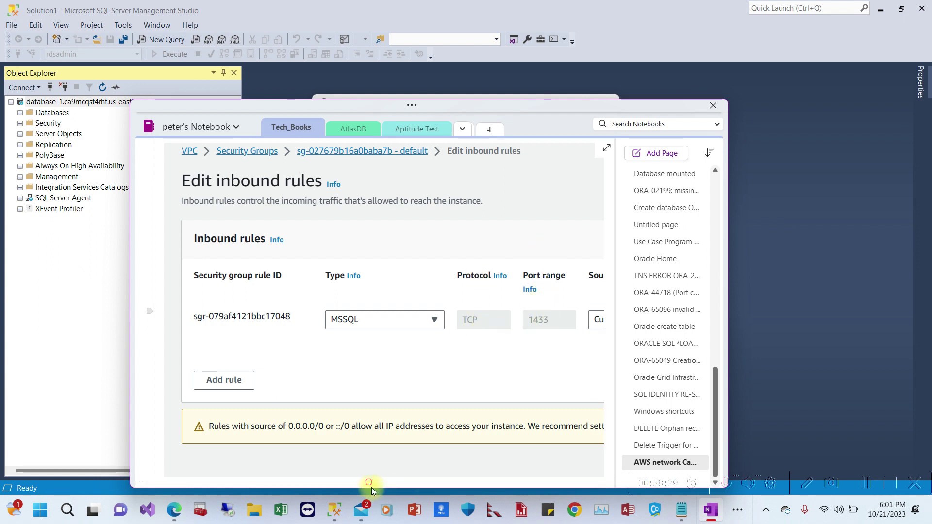
pyautogui.moveTo(371, 483); pyautogui.dragTo(484, 471)
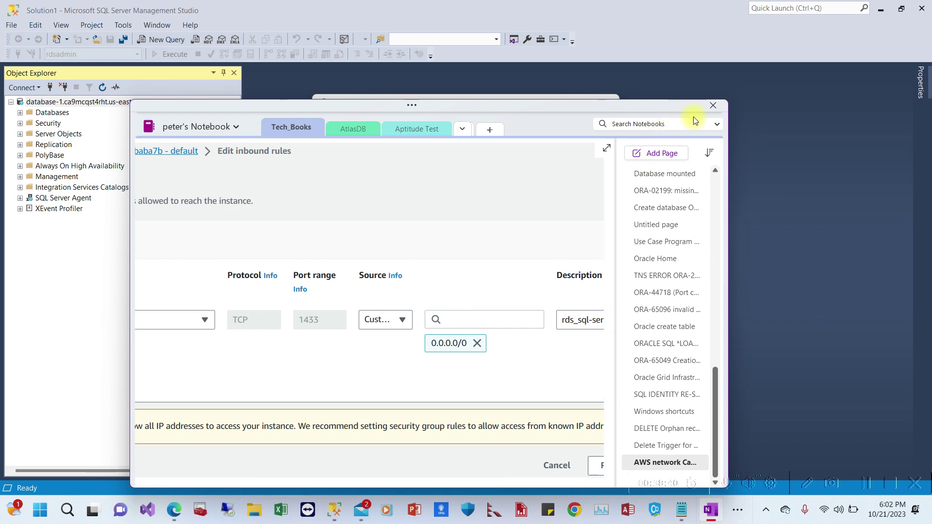
# Step: Close OneNote, cancel the Connect to Server prompt, and minimize Management Studio
pyautogui.click(715, 106)
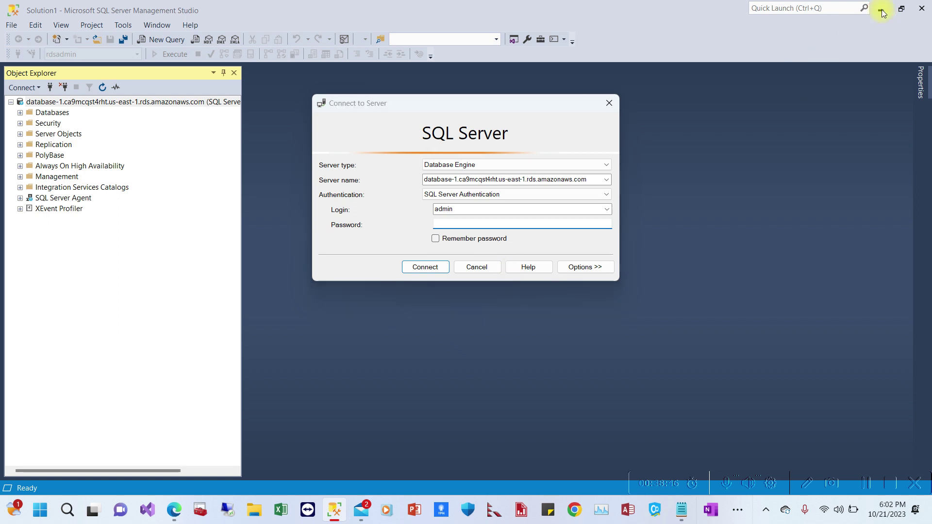
pyautogui.click(473, 267)
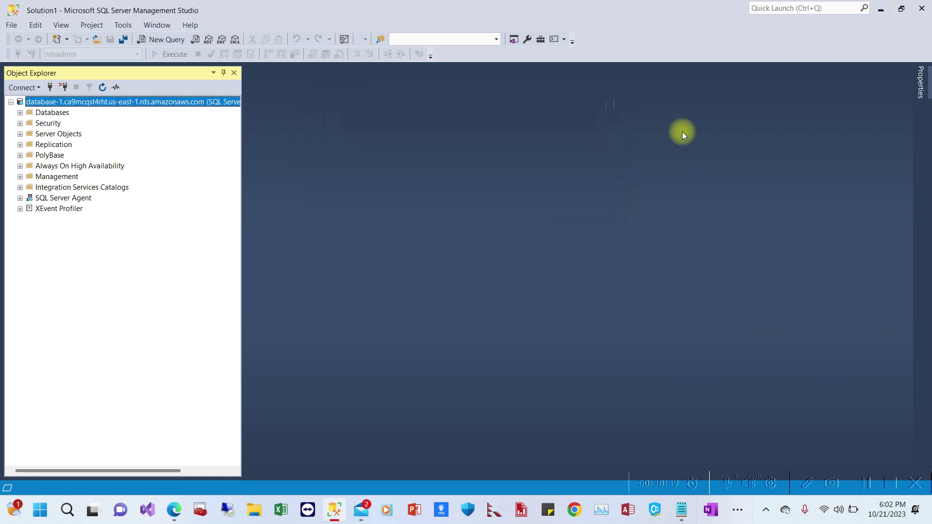
pyautogui.click(883, 12)
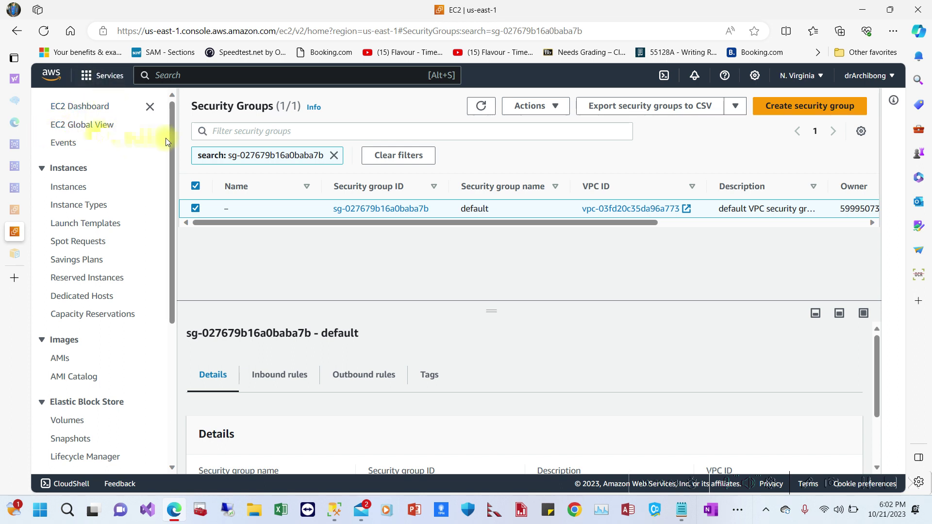
# Step: Check the EC2 Instances list to confirm no instances exist in the region
pyautogui.click(61, 111)
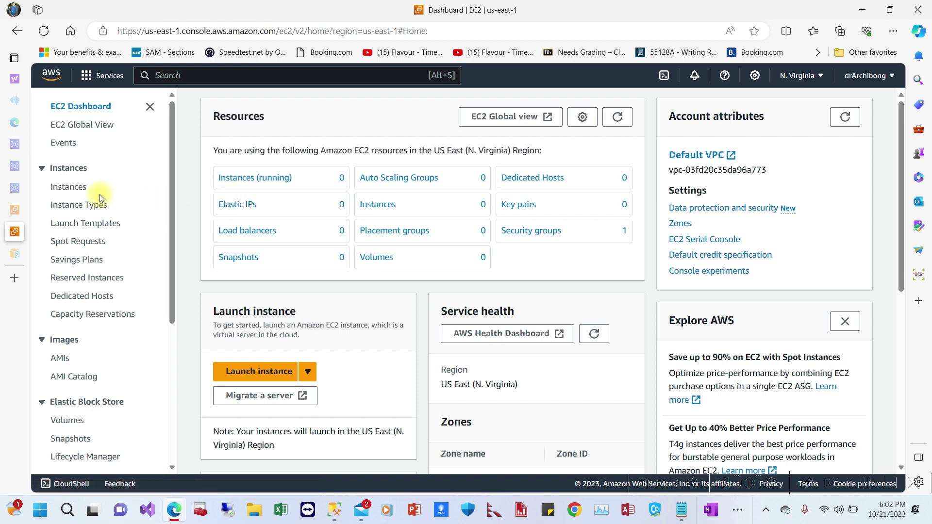
pyautogui.click(76, 191)
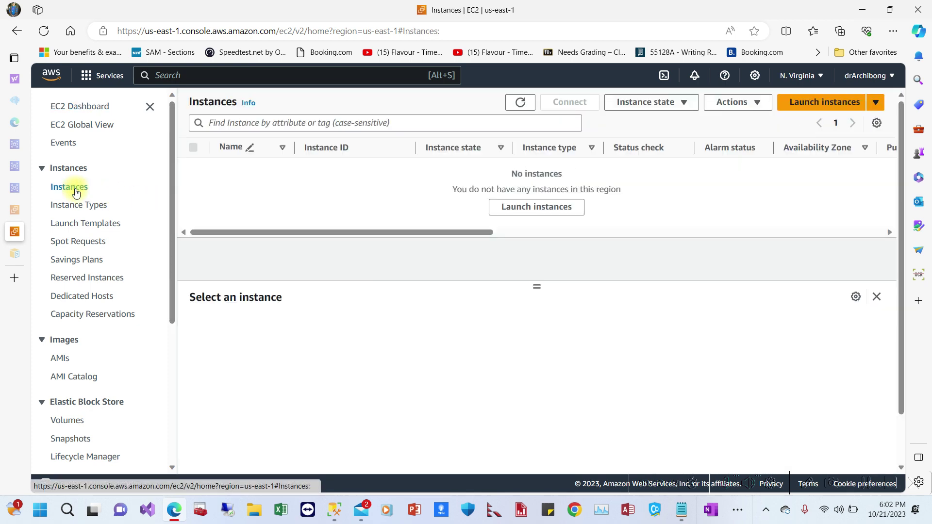
pyautogui.click(77, 170)
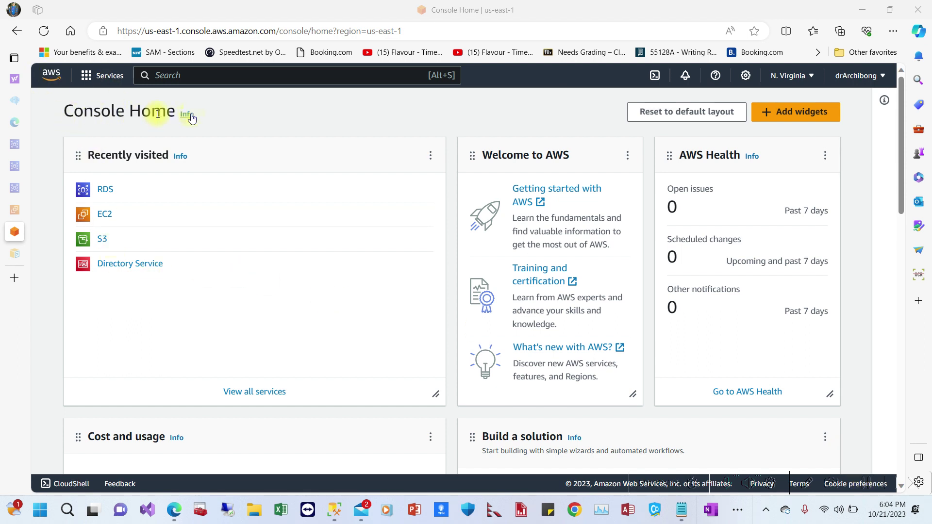
# Step: Open database-1 in the RDS console and follow its default VPC security group link
pyautogui.click(104, 191)
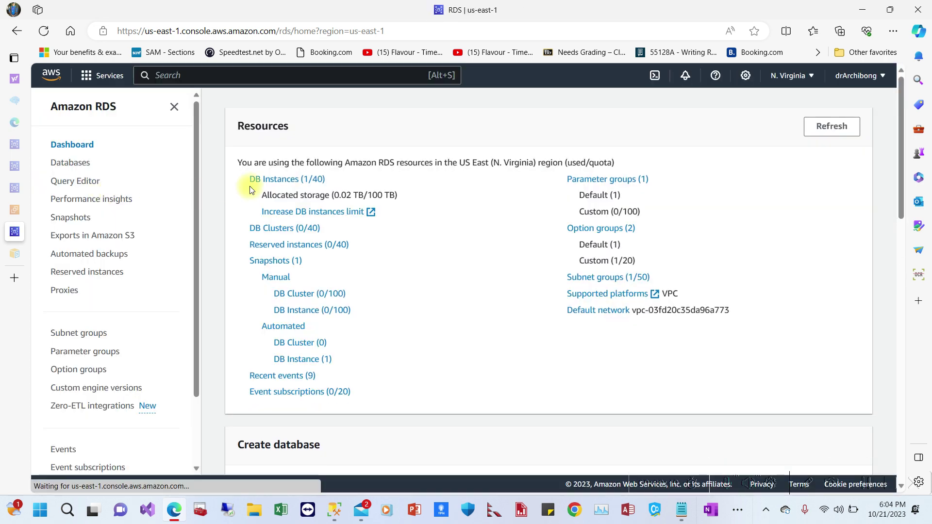
pyautogui.tripleClick(286, 182)
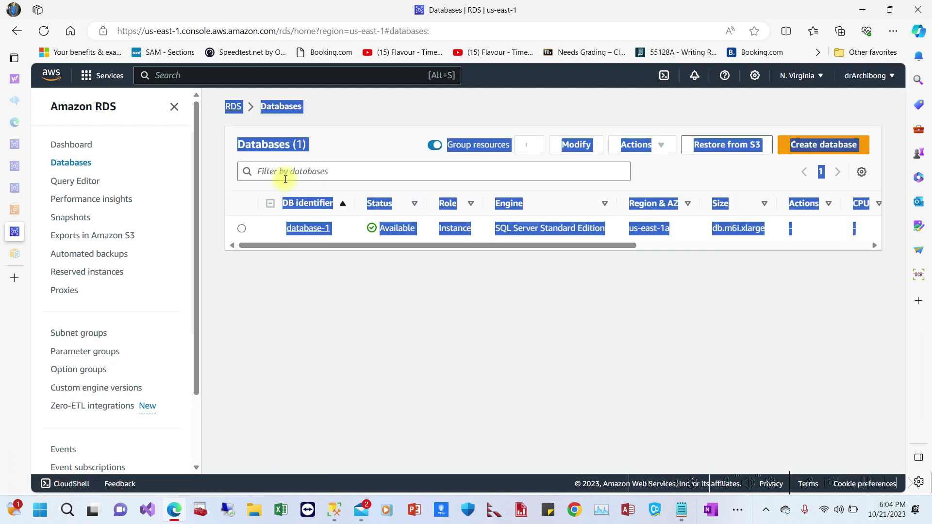
pyautogui.click(242, 193)
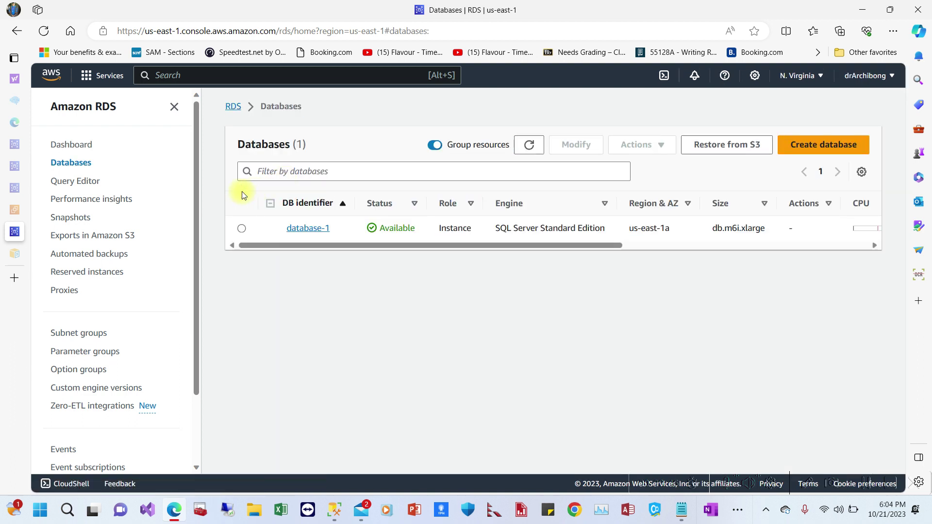
pyautogui.click(309, 228)
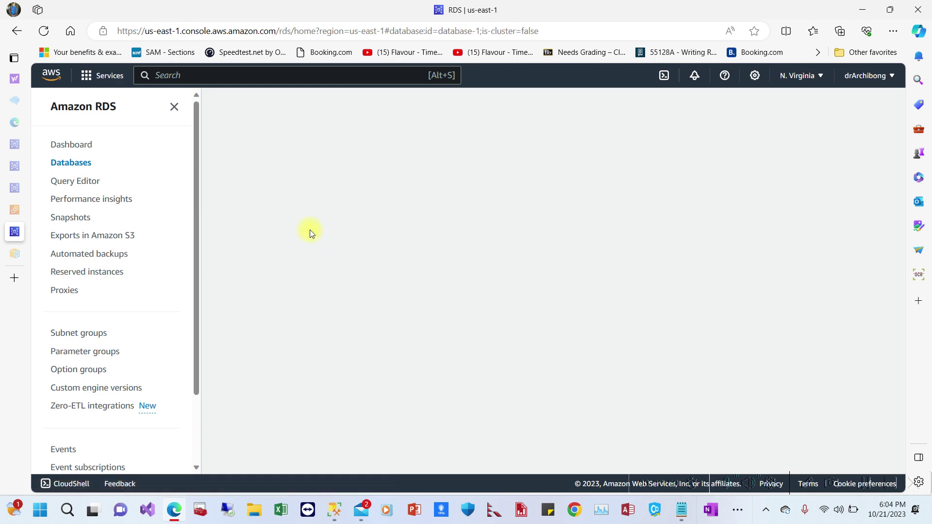
pyautogui.scroll(-1, 310, 229)
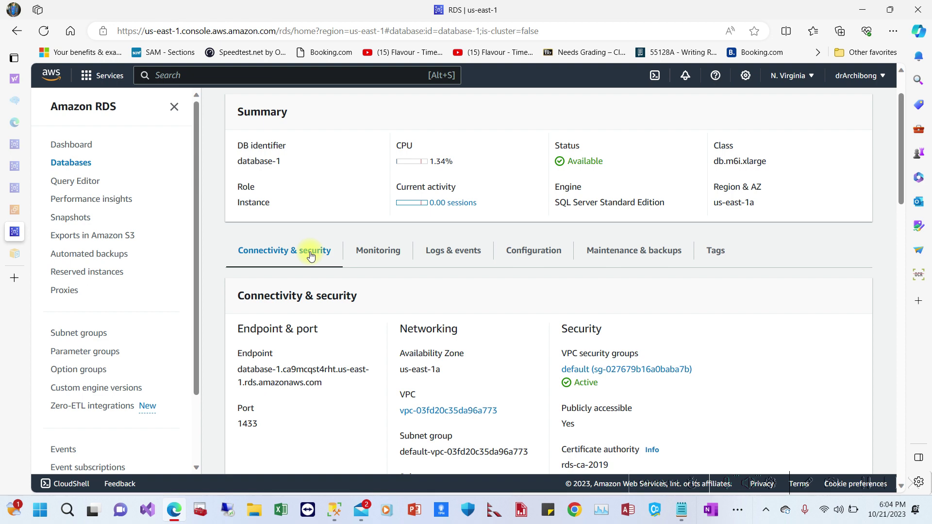
pyautogui.scroll(-2, 311, 255)
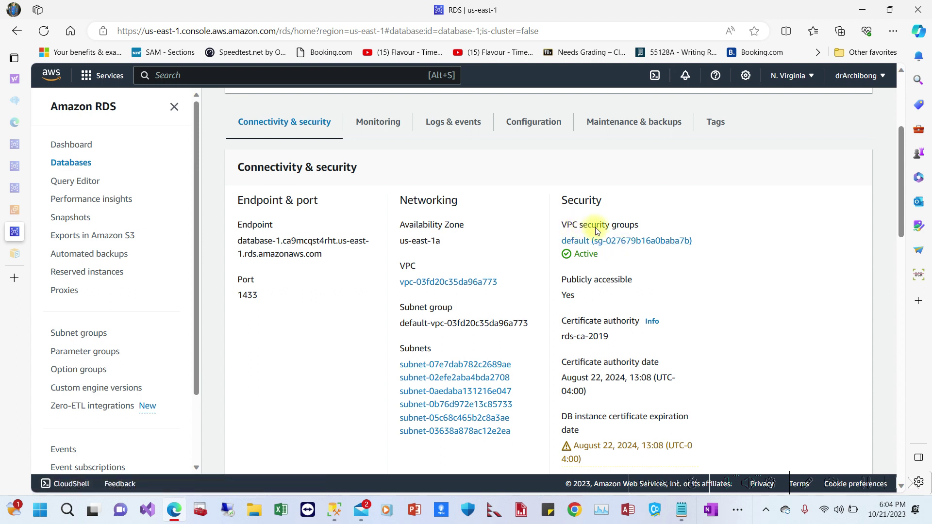
pyautogui.click(617, 244)
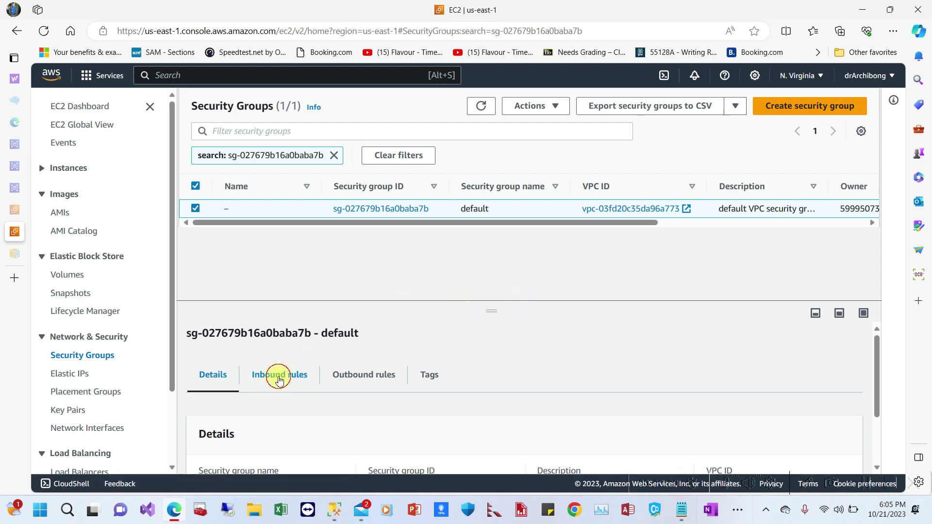
# Step: Open the default security group's inbound rules for editing
pyautogui.click(279, 378)
pyautogui.scroll(-1, 478, 335)
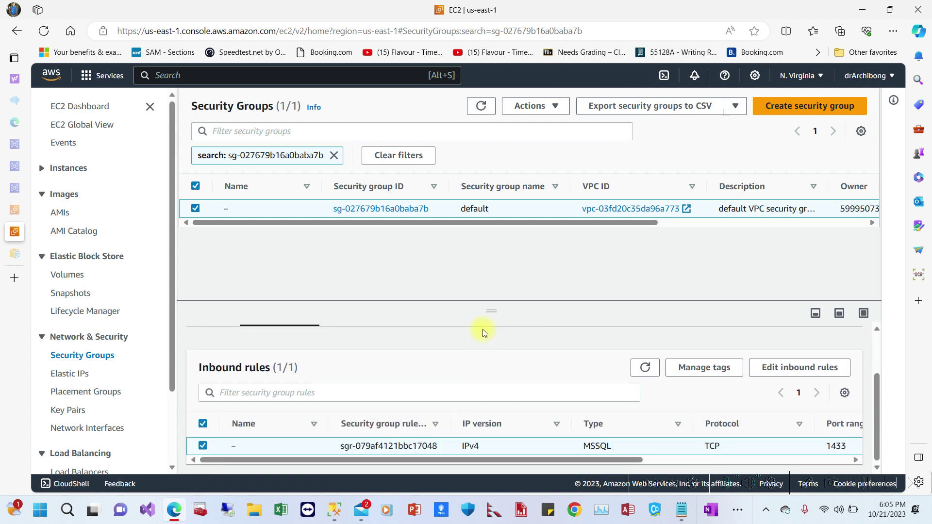
pyautogui.click(796, 371)
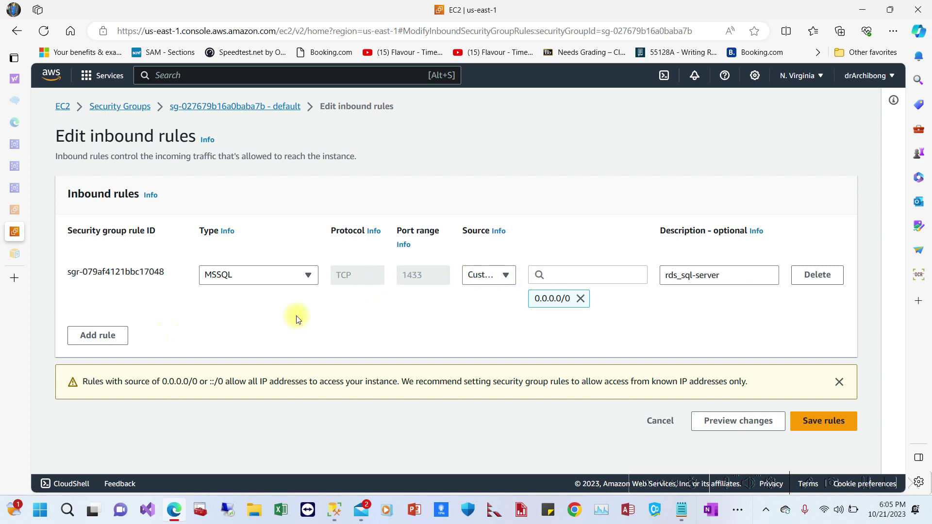
# Step: Add an MSSQL port 1433 rule from 0.0.0.0/0, then delete that new row
pyautogui.click(104, 335)
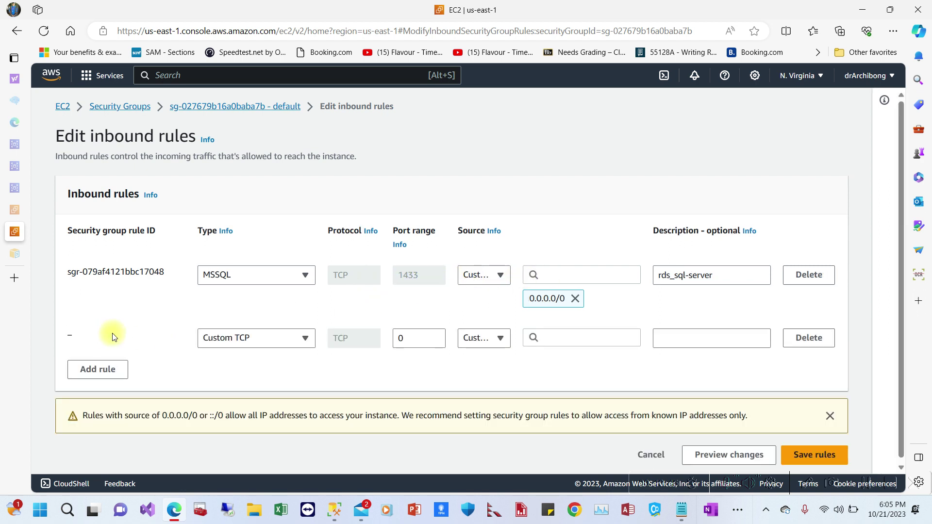
pyautogui.click(306, 339)
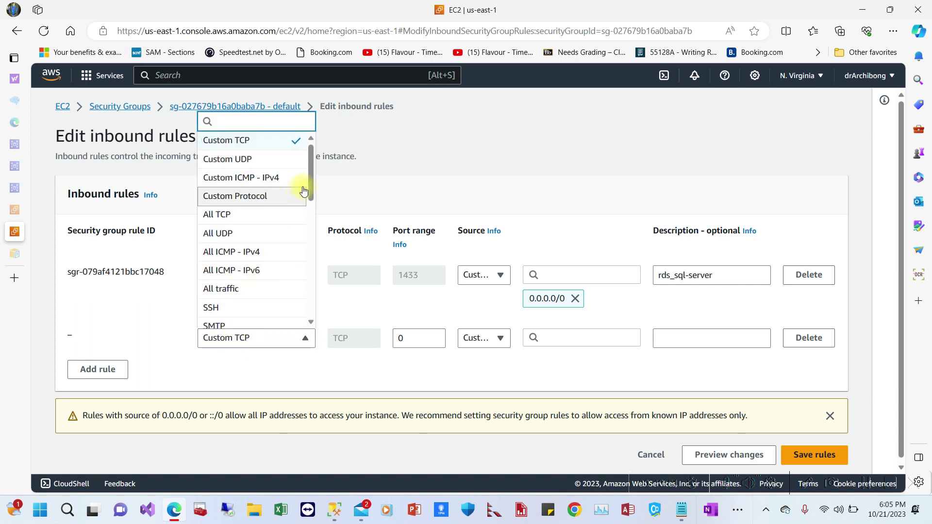
pyautogui.moveTo(309, 181); pyautogui.dragTo(305, 277)
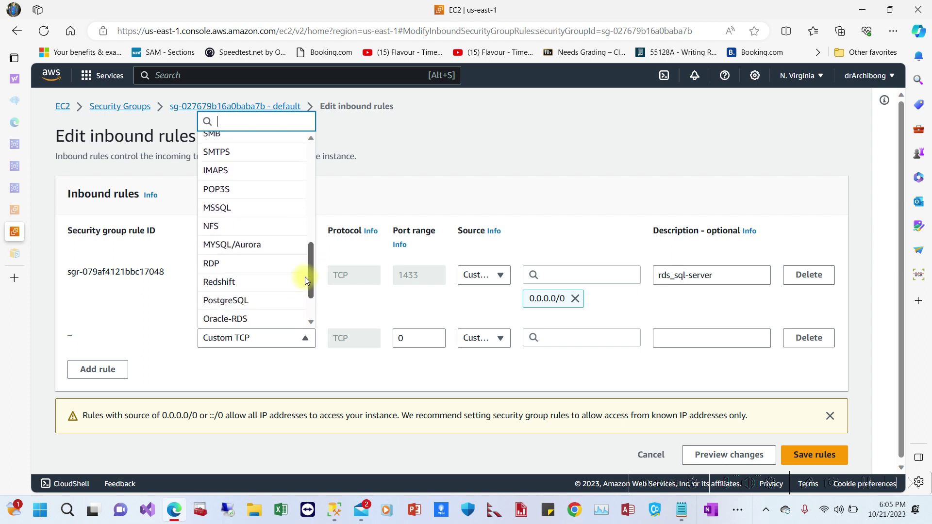
pyautogui.click(228, 213)
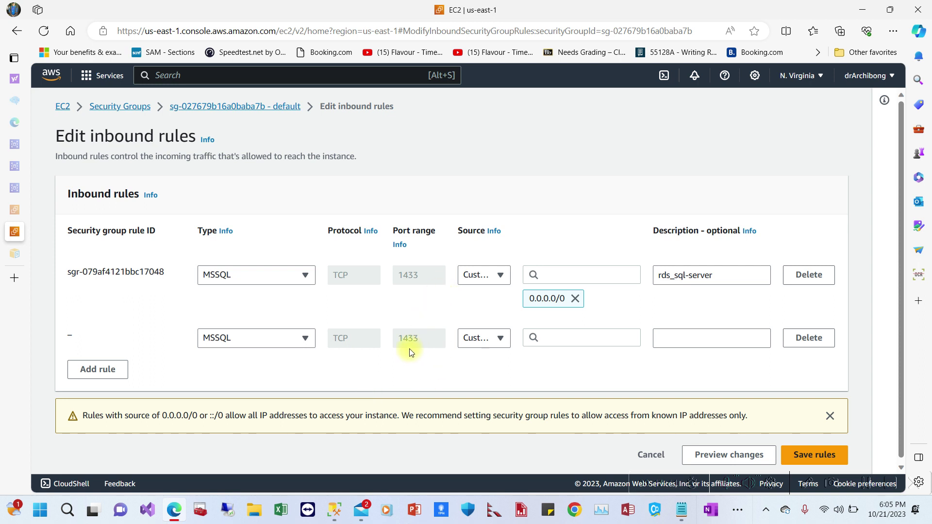
pyautogui.click(585, 343)
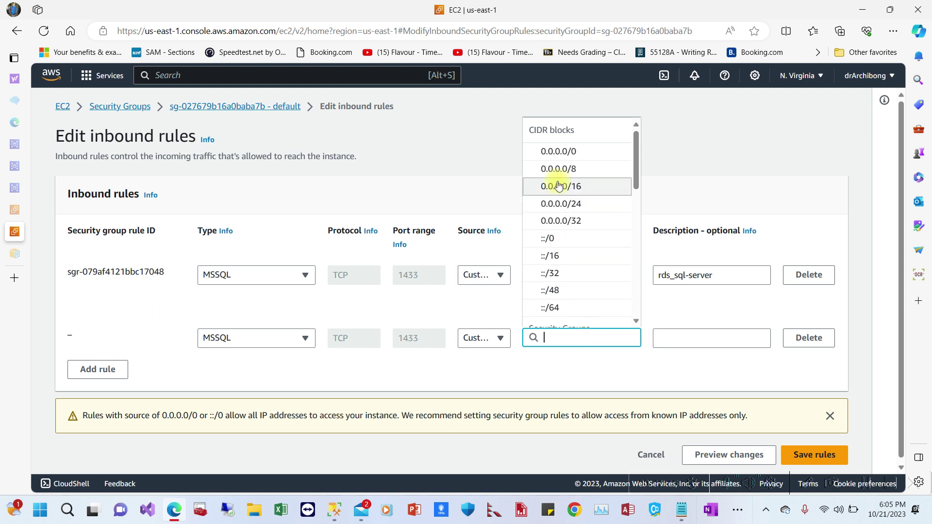
pyautogui.click(557, 159)
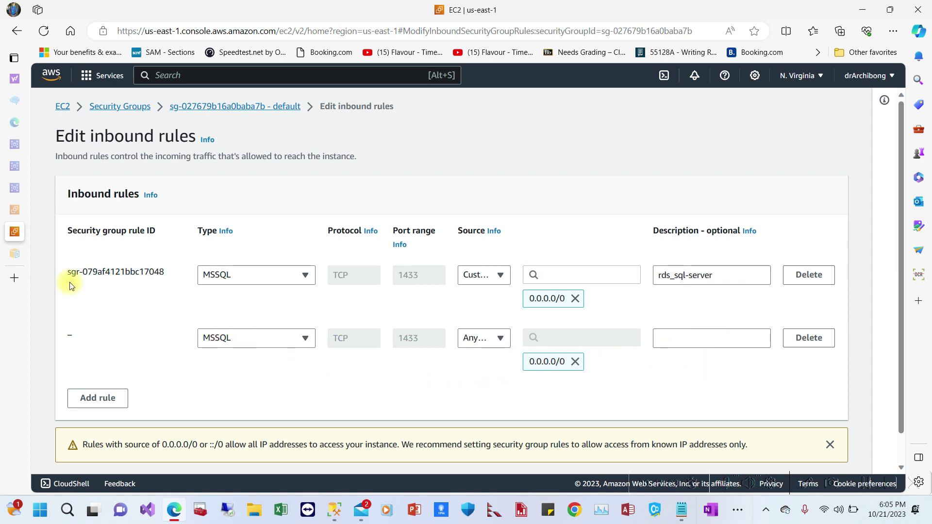
pyautogui.click(793, 342)
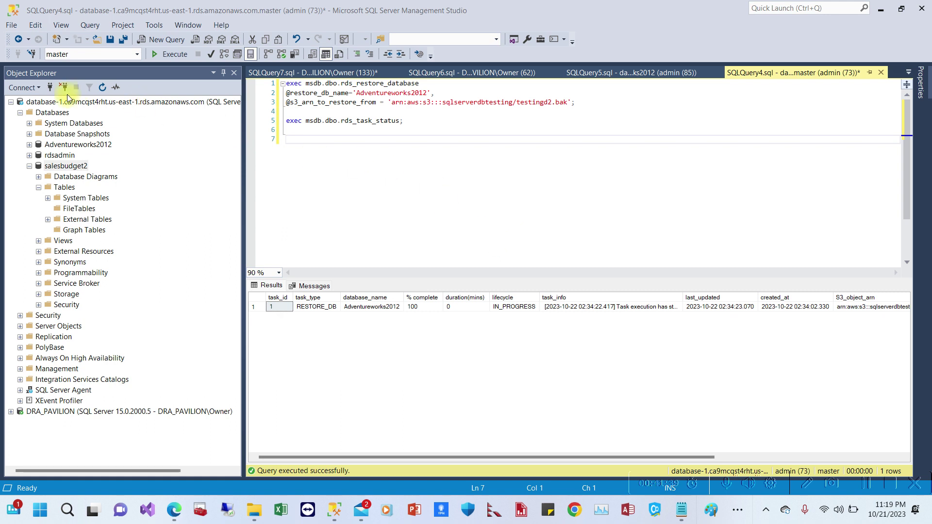
# Step: Select the RDS server, collapse and re-expand its Databases folder, and collapse salesbudget2
pyautogui.click(96, 103)
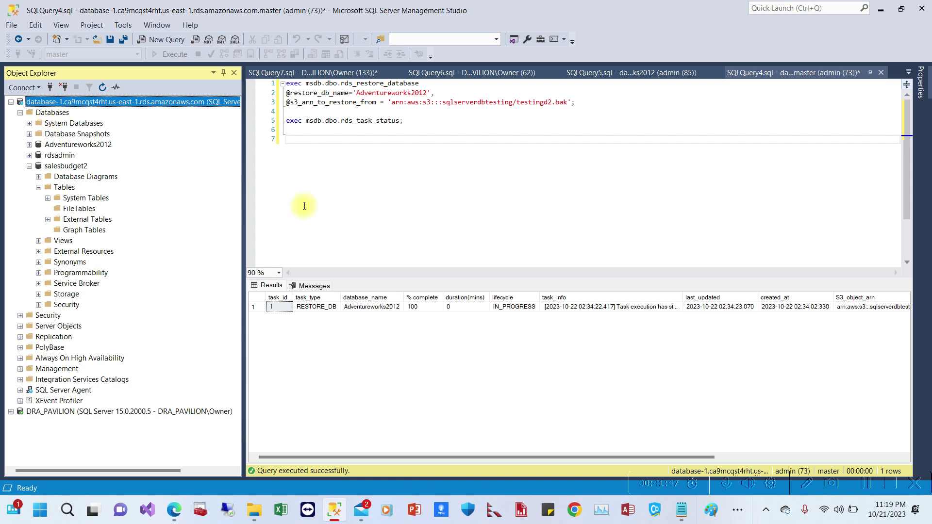
pyautogui.click(20, 113)
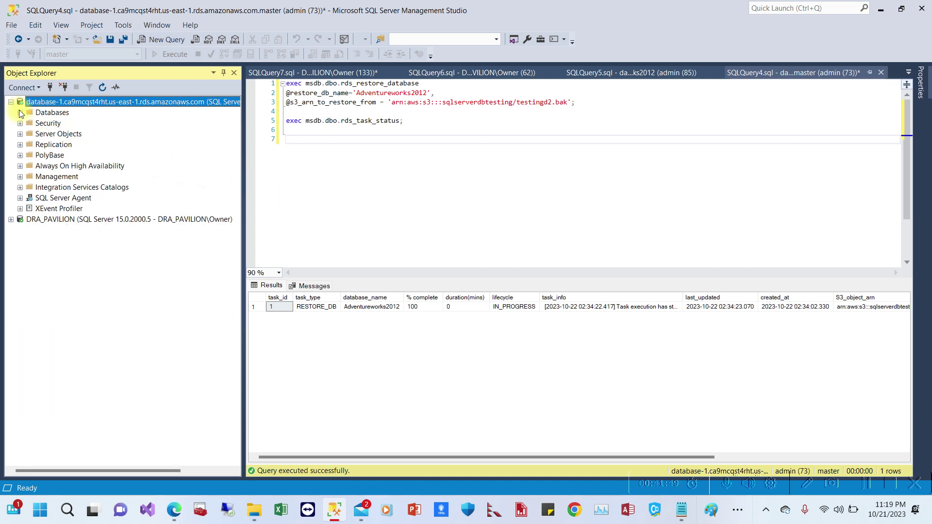
pyautogui.click(20, 113)
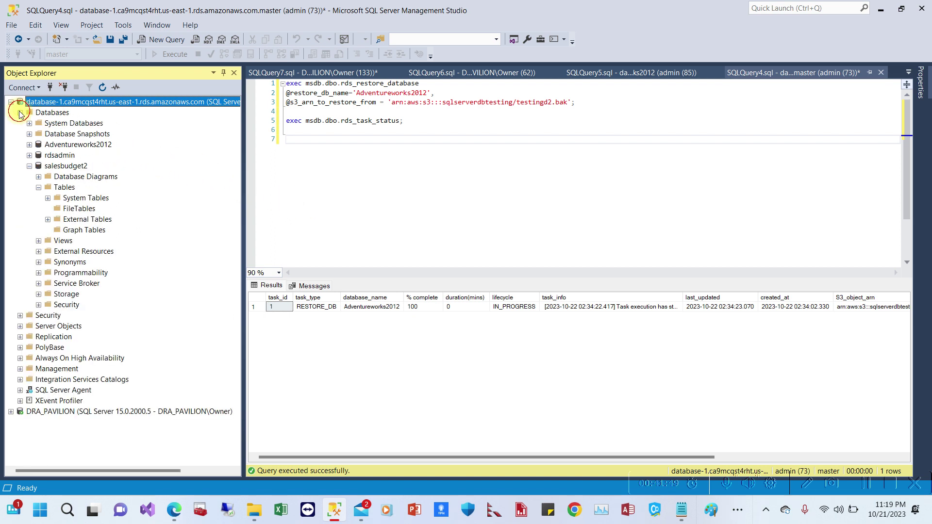
pyautogui.click(29, 166)
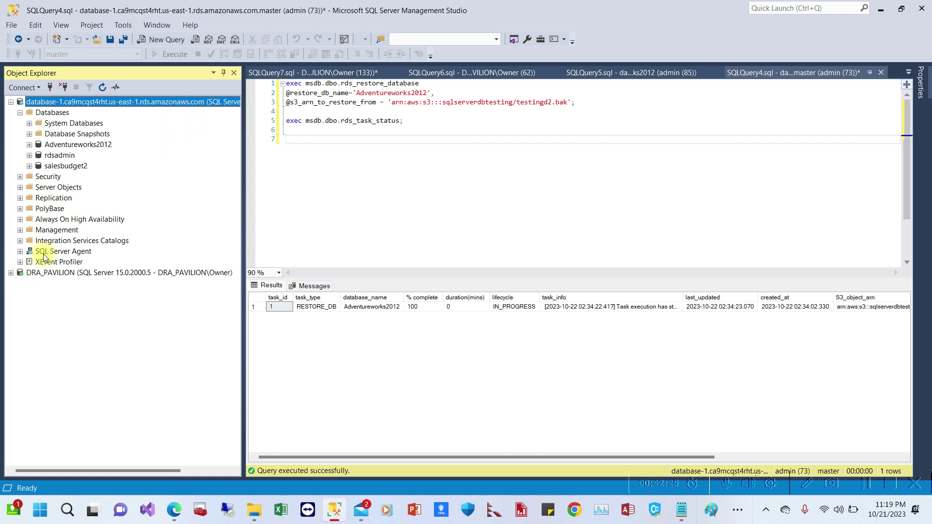
# Step: Expand the local DRA_PAVILION server, select TestingD2, and scroll the tree back up
pyautogui.click(10, 273)
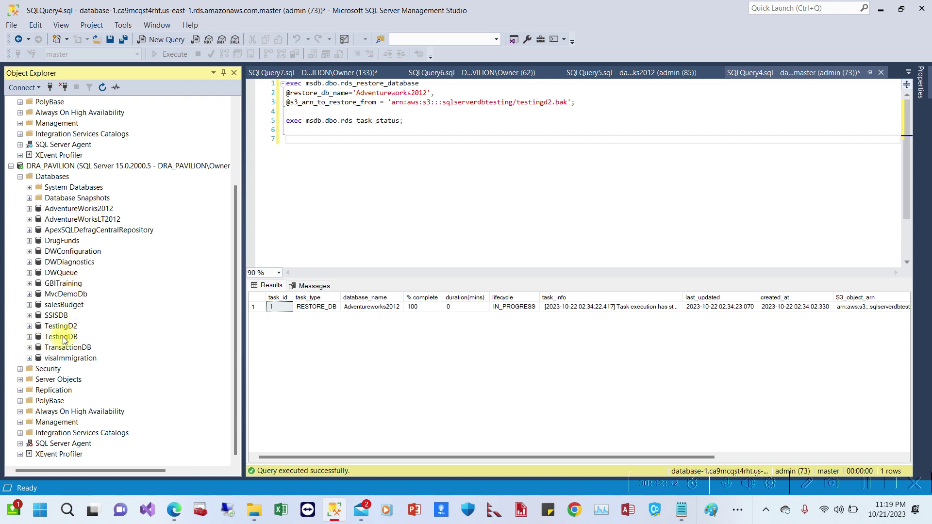
pyautogui.click(61, 330)
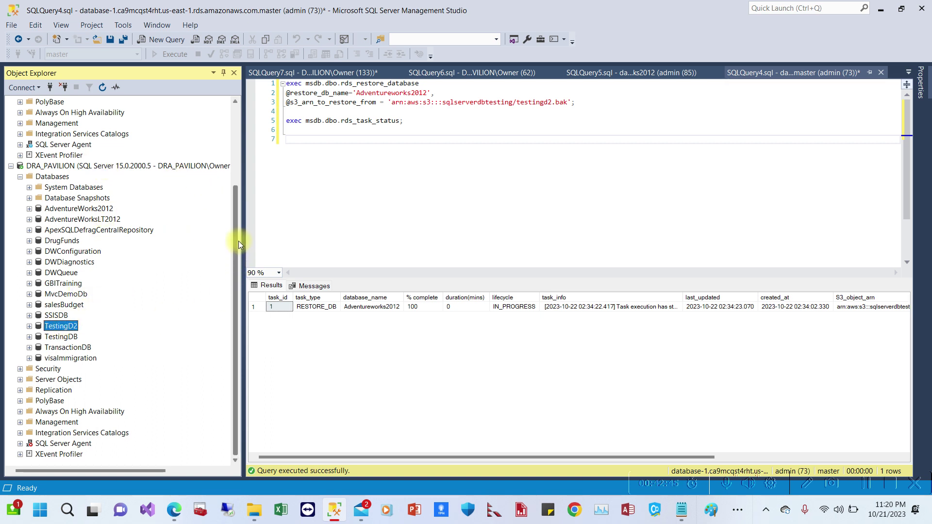
pyautogui.moveTo(235, 239); pyautogui.dragTo(238, 158)
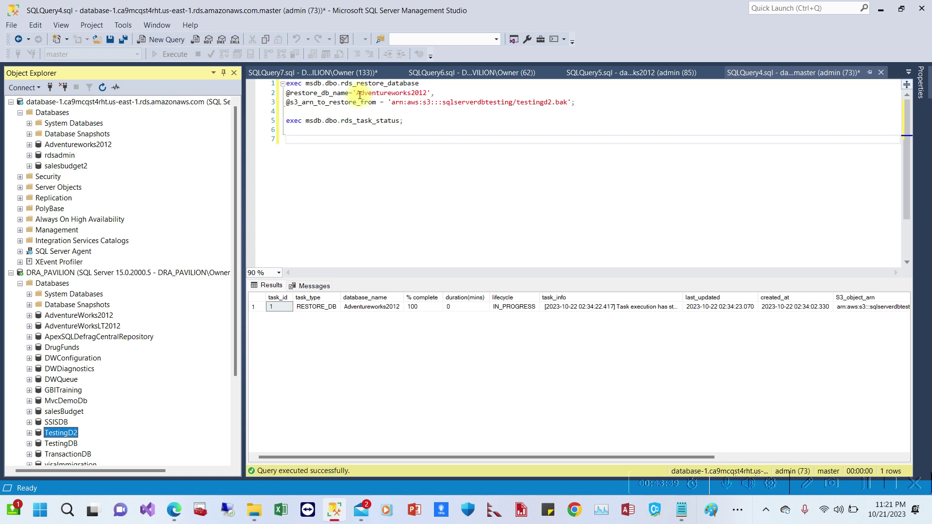
# Step: Rerun exec msdb.dbo.rds_task_status; to refresh the Adventureworks2012 restore task status
pyautogui.moveTo(359, 92); pyautogui.dragTo(420, 96)
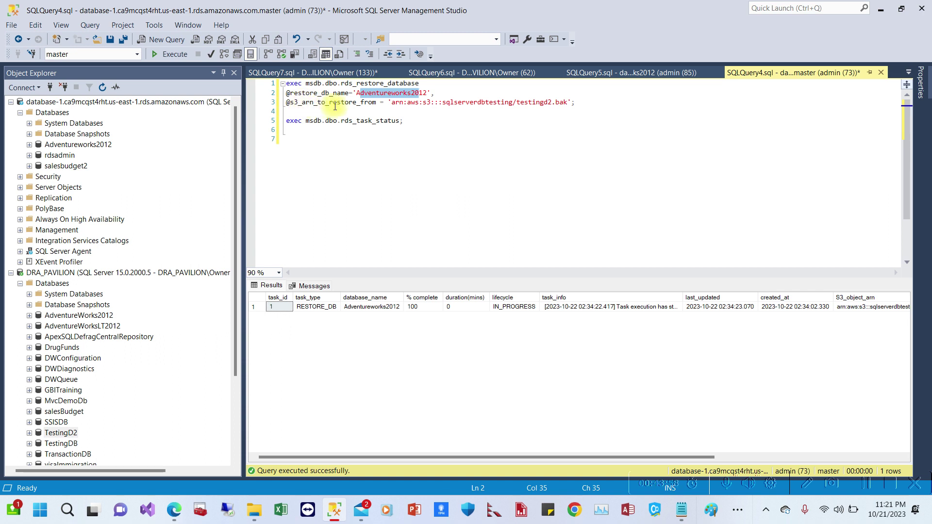
pyautogui.click(380, 102)
pyautogui.write('=')
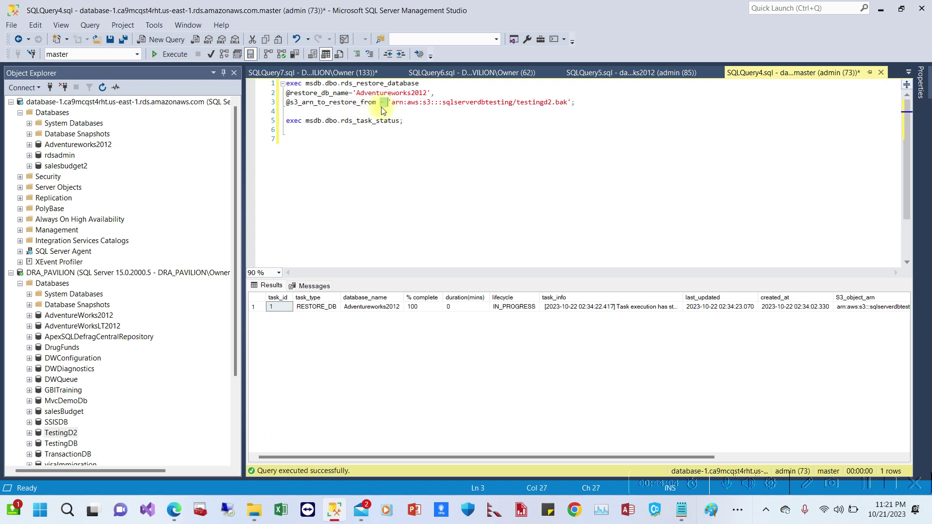
pyautogui.click(381, 103)
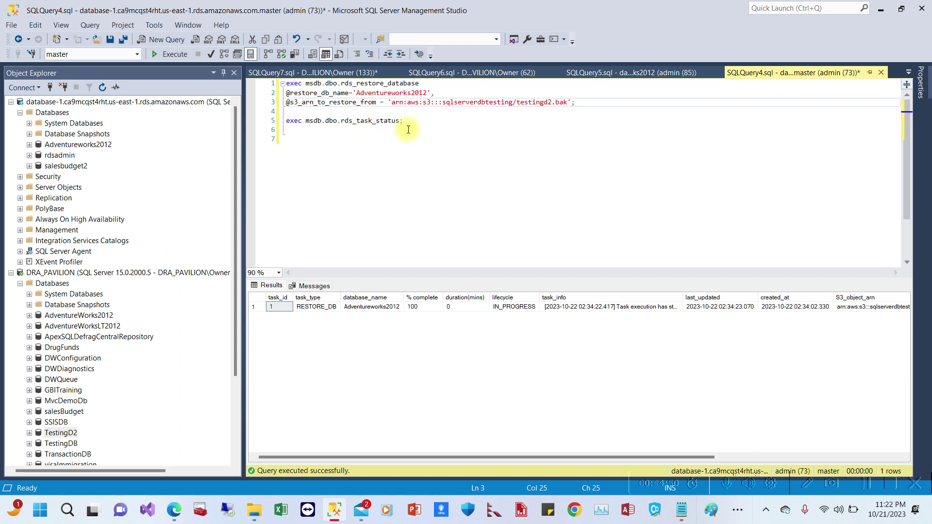
pyautogui.moveTo(403, 121); pyautogui.dragTo(275, 118)
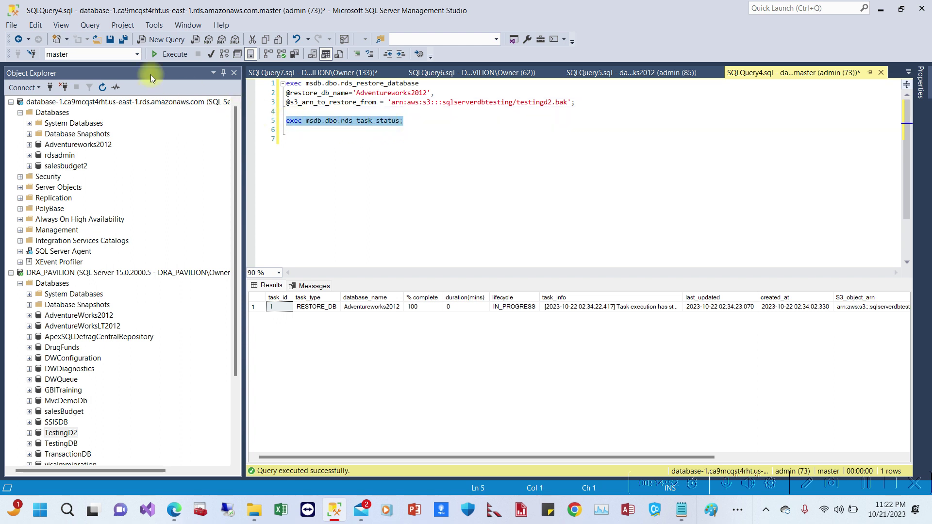
pyautogui.click(178, 55)
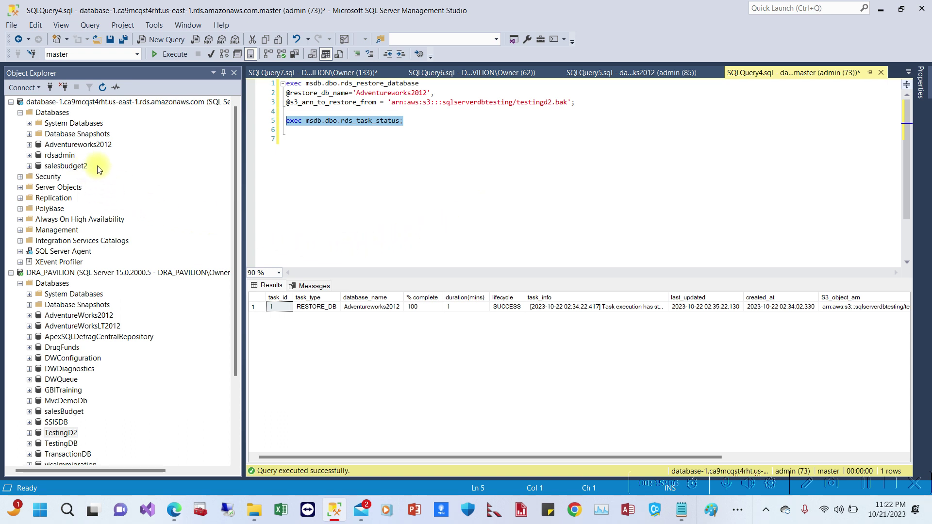
# Step: Expand Adventureworks2012's tables and select the top 1000 rows of dbo.Client
pyautogui.rightClick(82, 145)
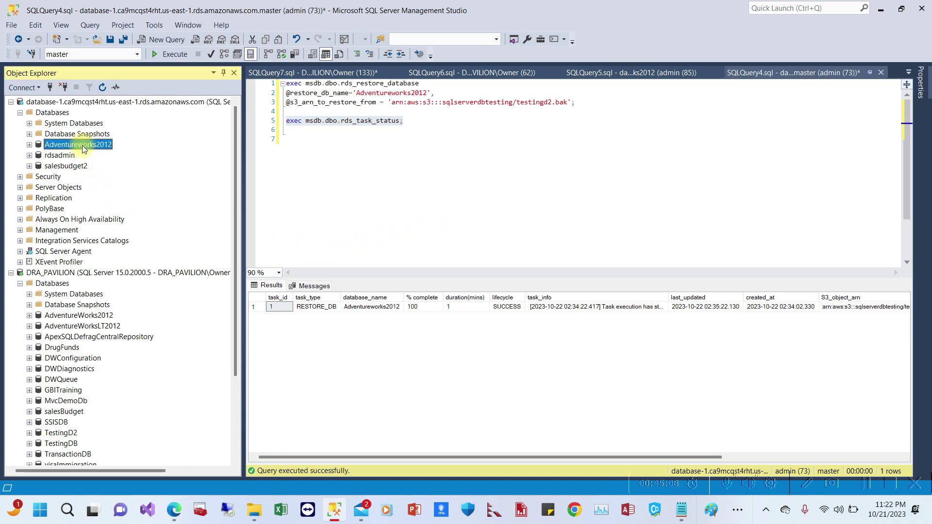
pyautogui.click(29, 145)
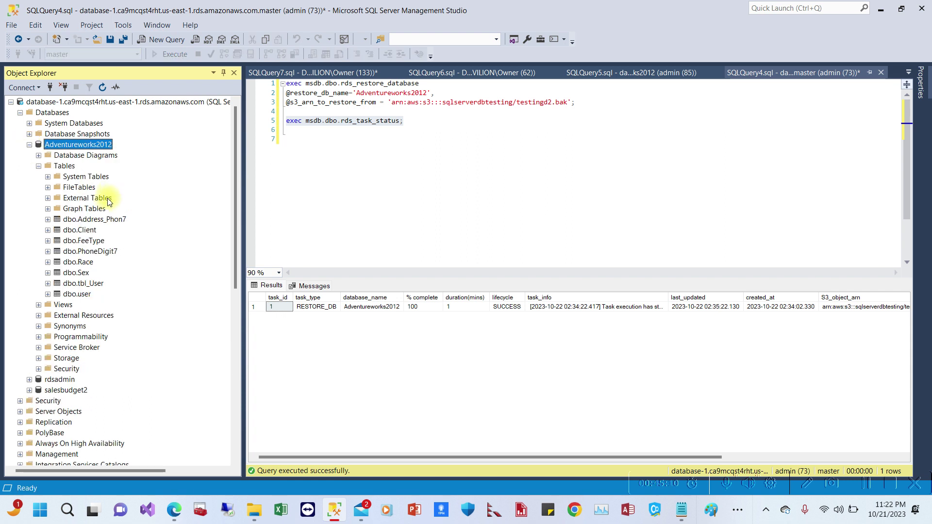
pyautogui.click(74, 232)
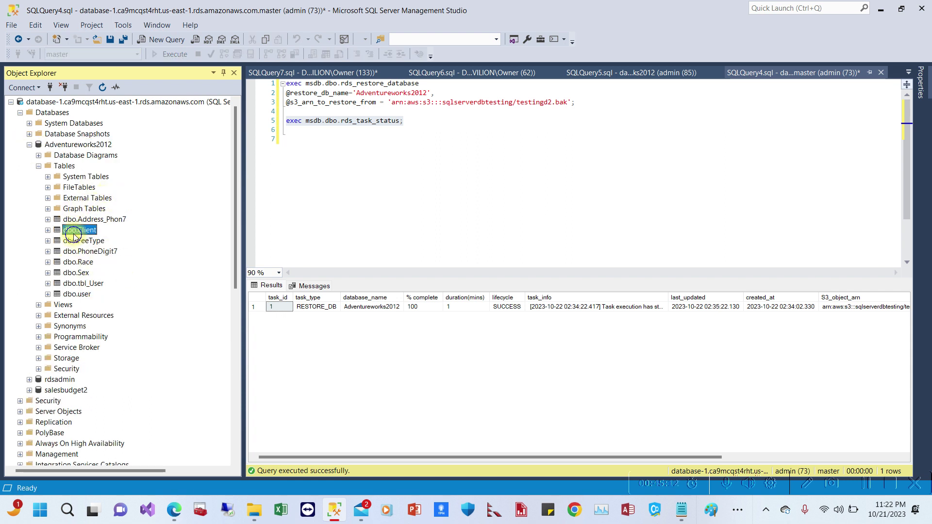
pyautogui.rightClick(73, 235)
pyautogui.click(153, 262)
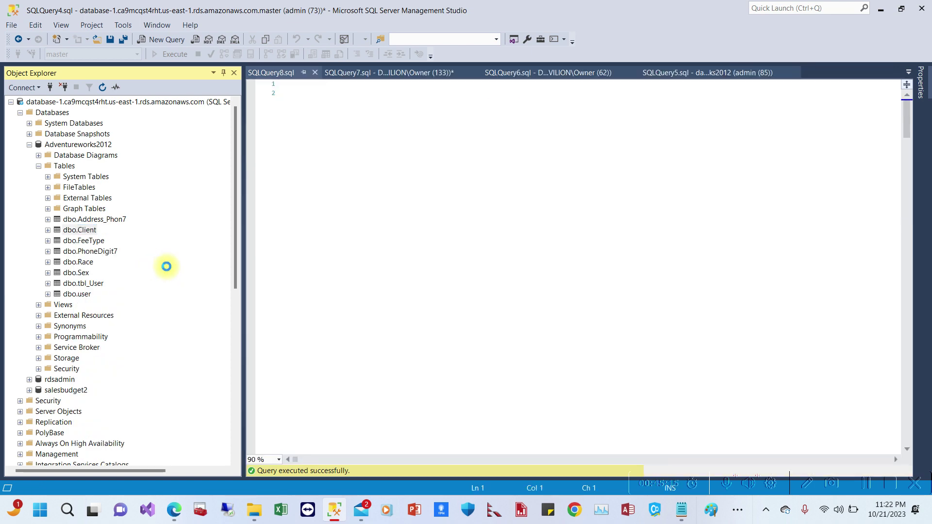